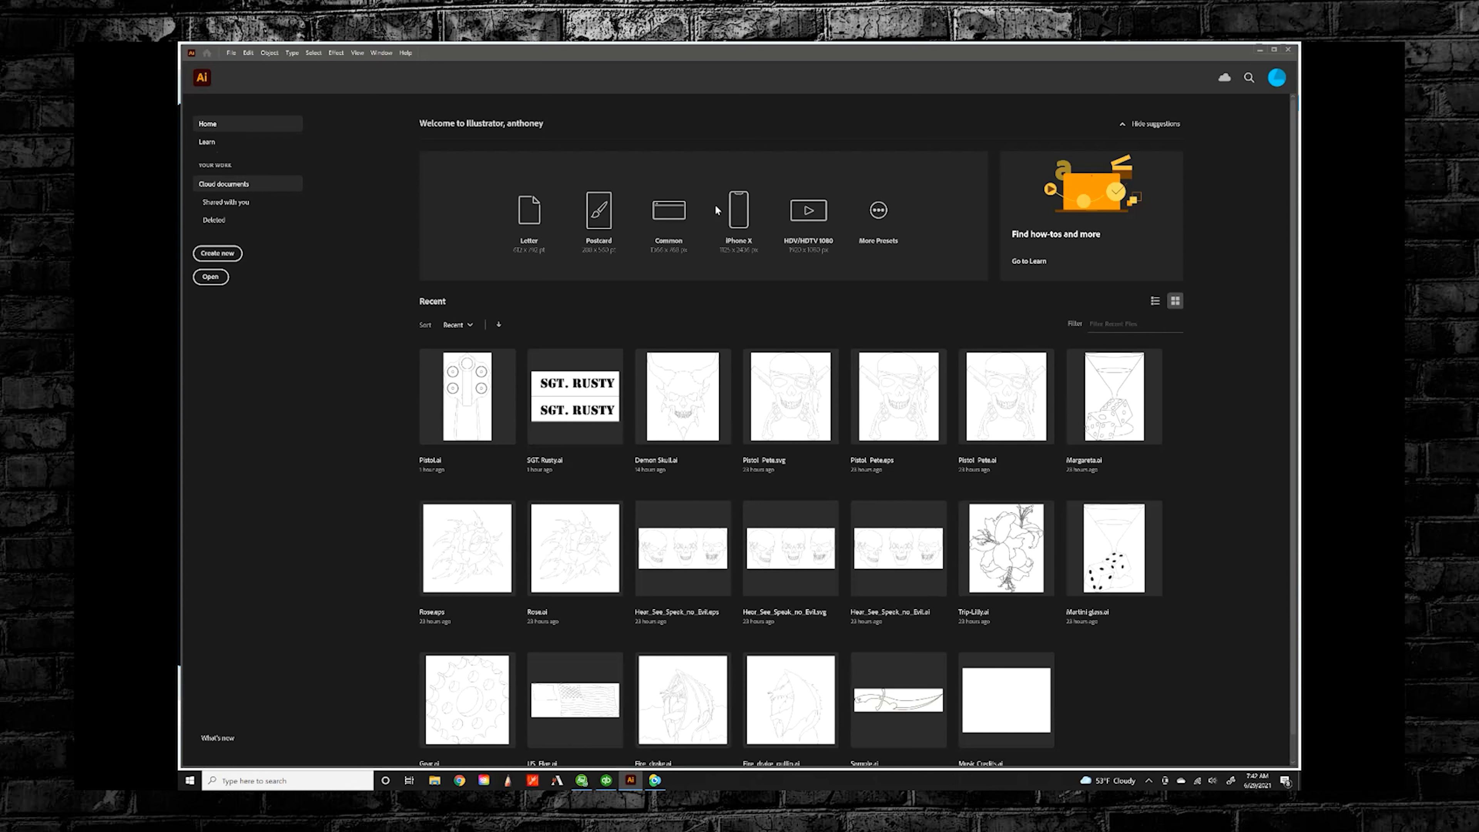
# Step: Create a 12 x 12 in document named demo and collapse the open Pathfinder panel
pyautogui.click(219, 254)
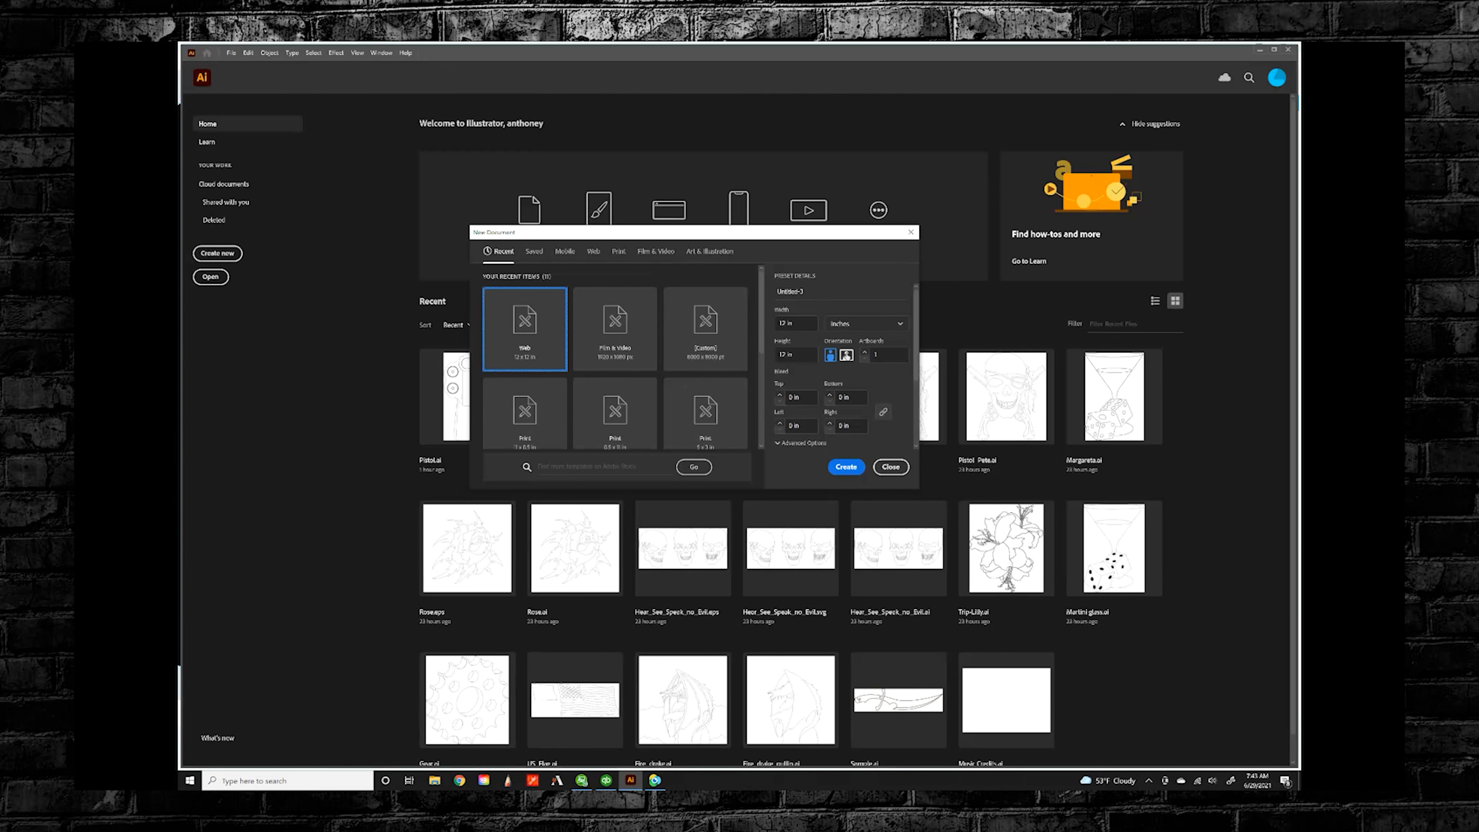
pyautogui.click(808, 290)
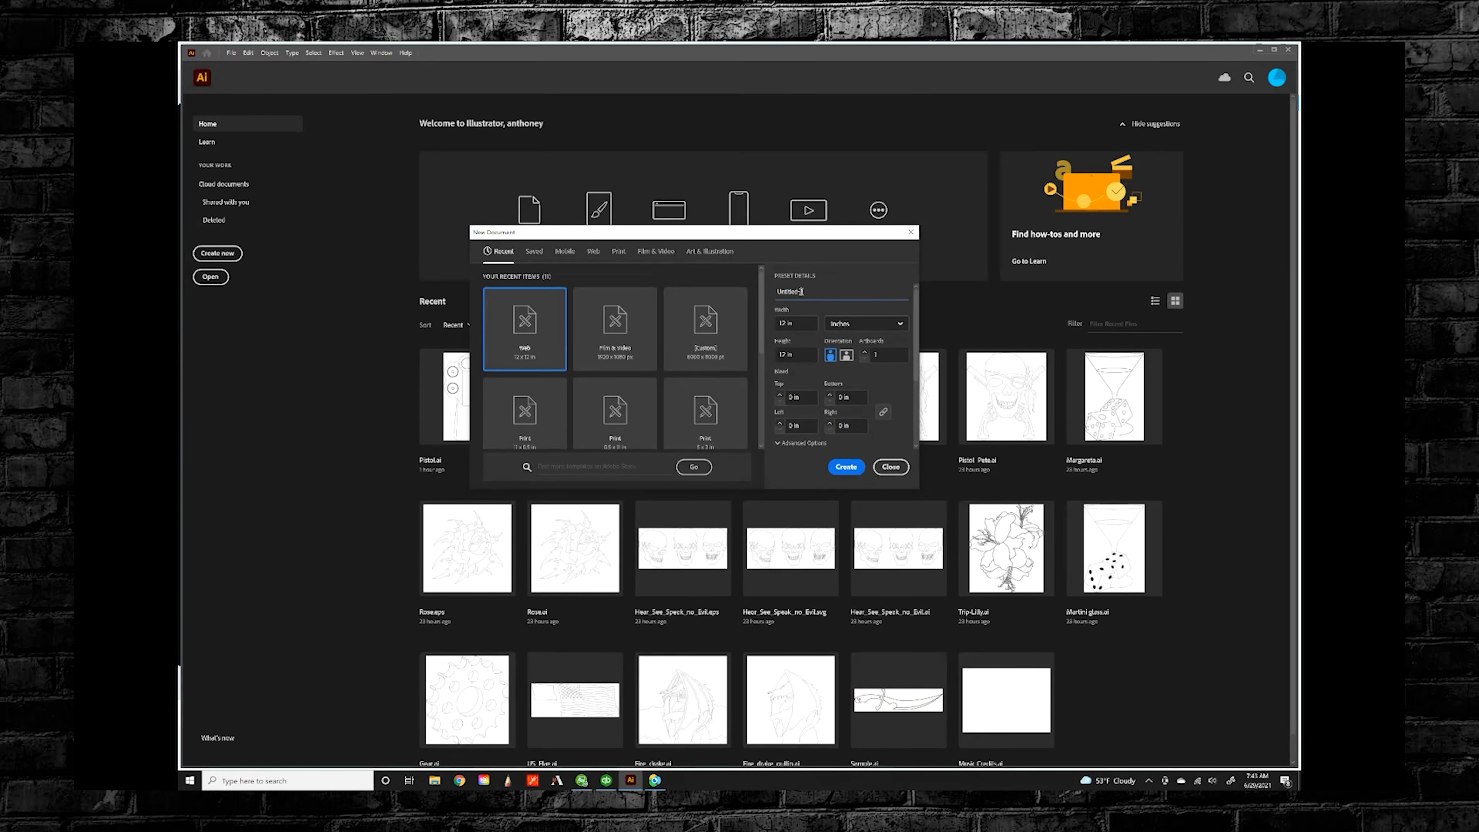
pyautogui.moveTo(805, 291); pyautogui.dragTo(780, 295)
pyautogui.write('demo')
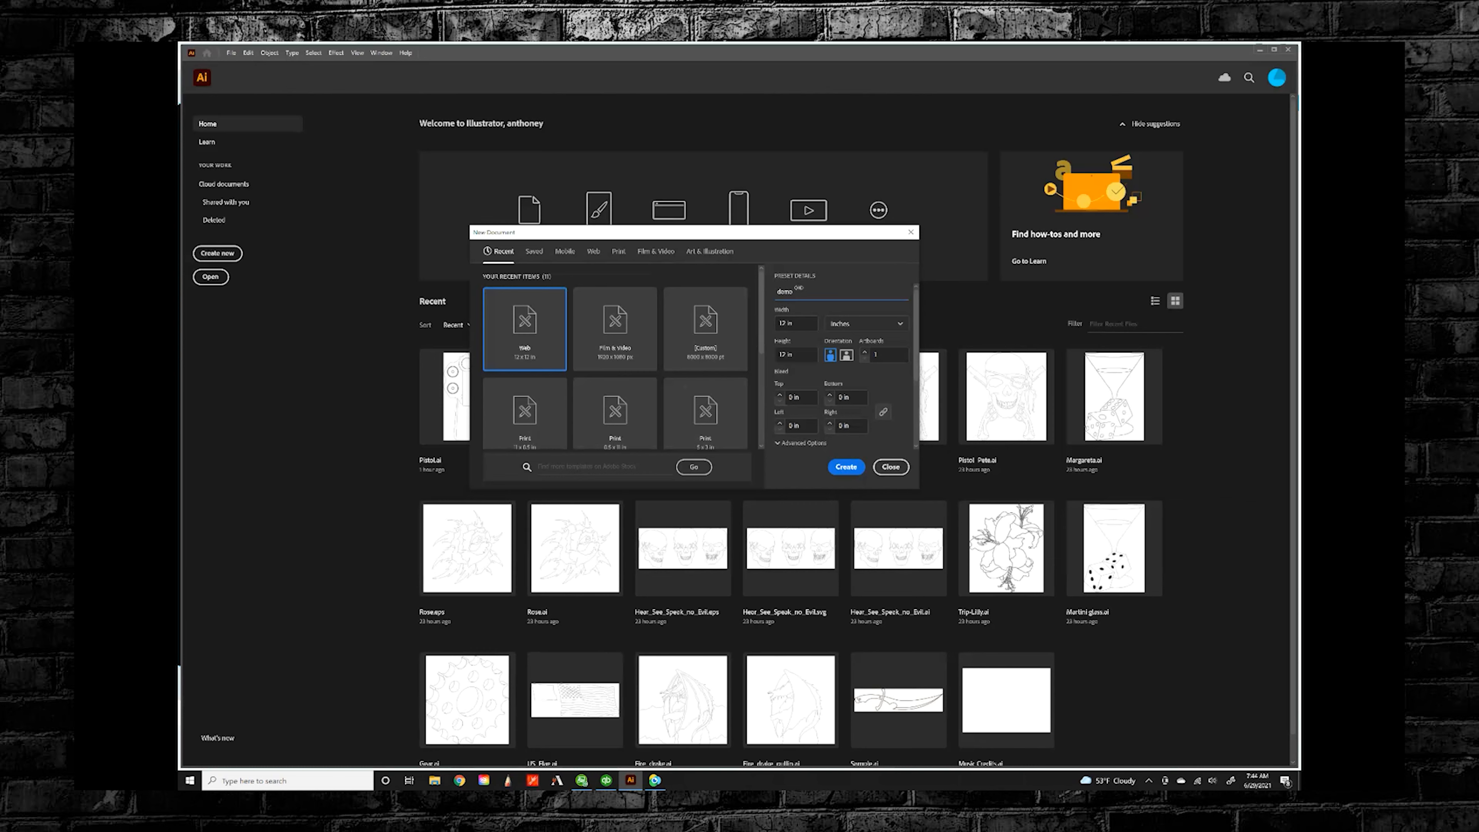
pyautogui.click(839, 470)
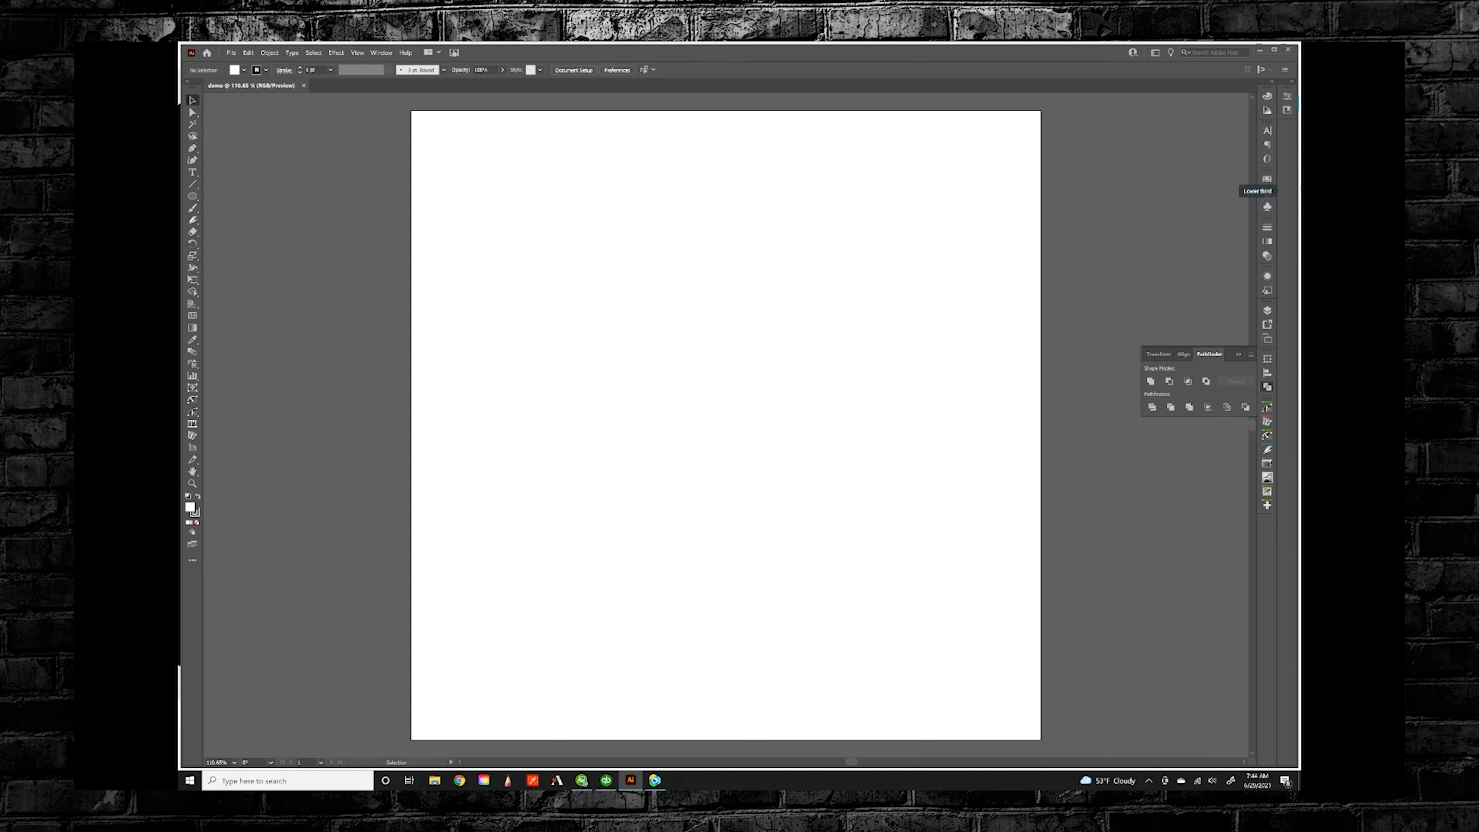
pyautogui.click(1239, 353)
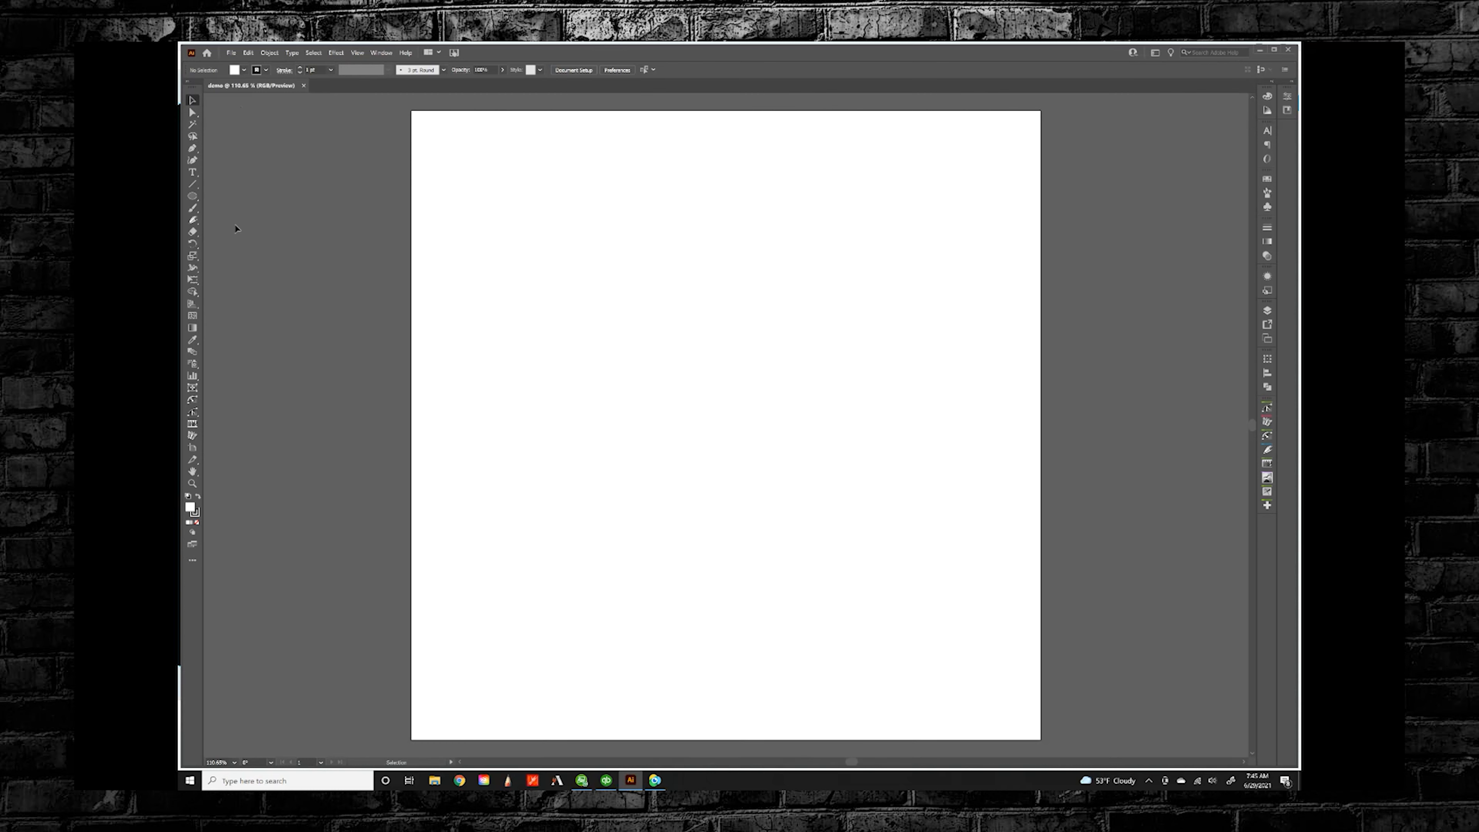
# Step: Draw a wide rectangle about 6.1 x 2.5 in and a tall one about 3.3 x 4.1 in overlapping its lower-right corner
pyautogui.click(192, 196)
pyautogui.click(216, 197)
pyautogui.moveTo(571, 246); pyautogui.dragTo(890, 379)
pyautogui.moveTo(748, 535); pyautogui.dragTo(922, 320)
# Step: Draw an upright ellipse about 2 x 4.1 in over the wide rectangle's left edge and deselect it
pyautogui.click(192, 196)
pyautogui.click(215, 220)
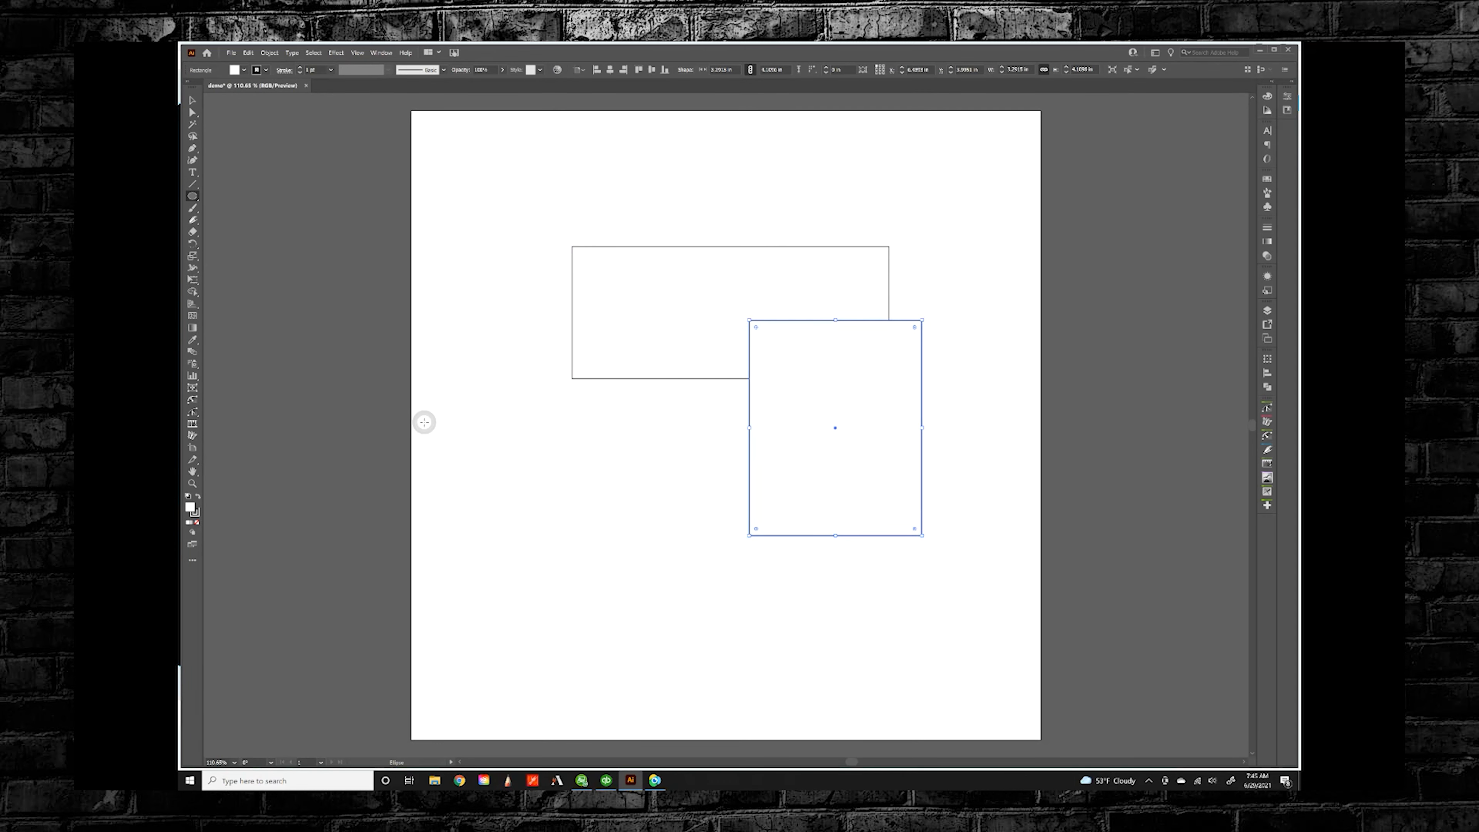
pyautogui.moveTo(656, 500); pyautogui.dragTo(549, 285)
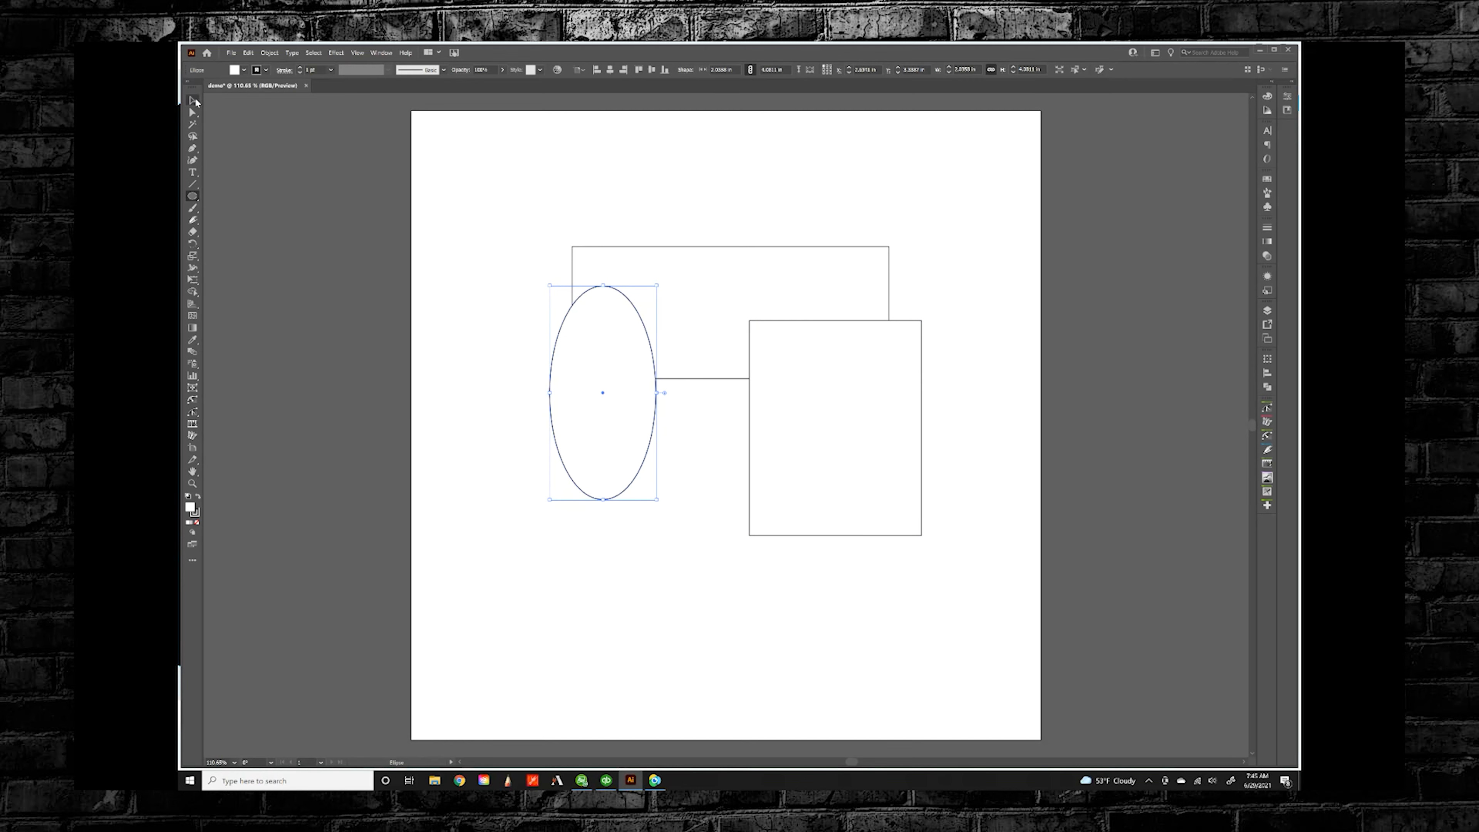
pyautogui.click(192, 101)
pyautogui.hotkey('ctrl', 'shift', 'a')
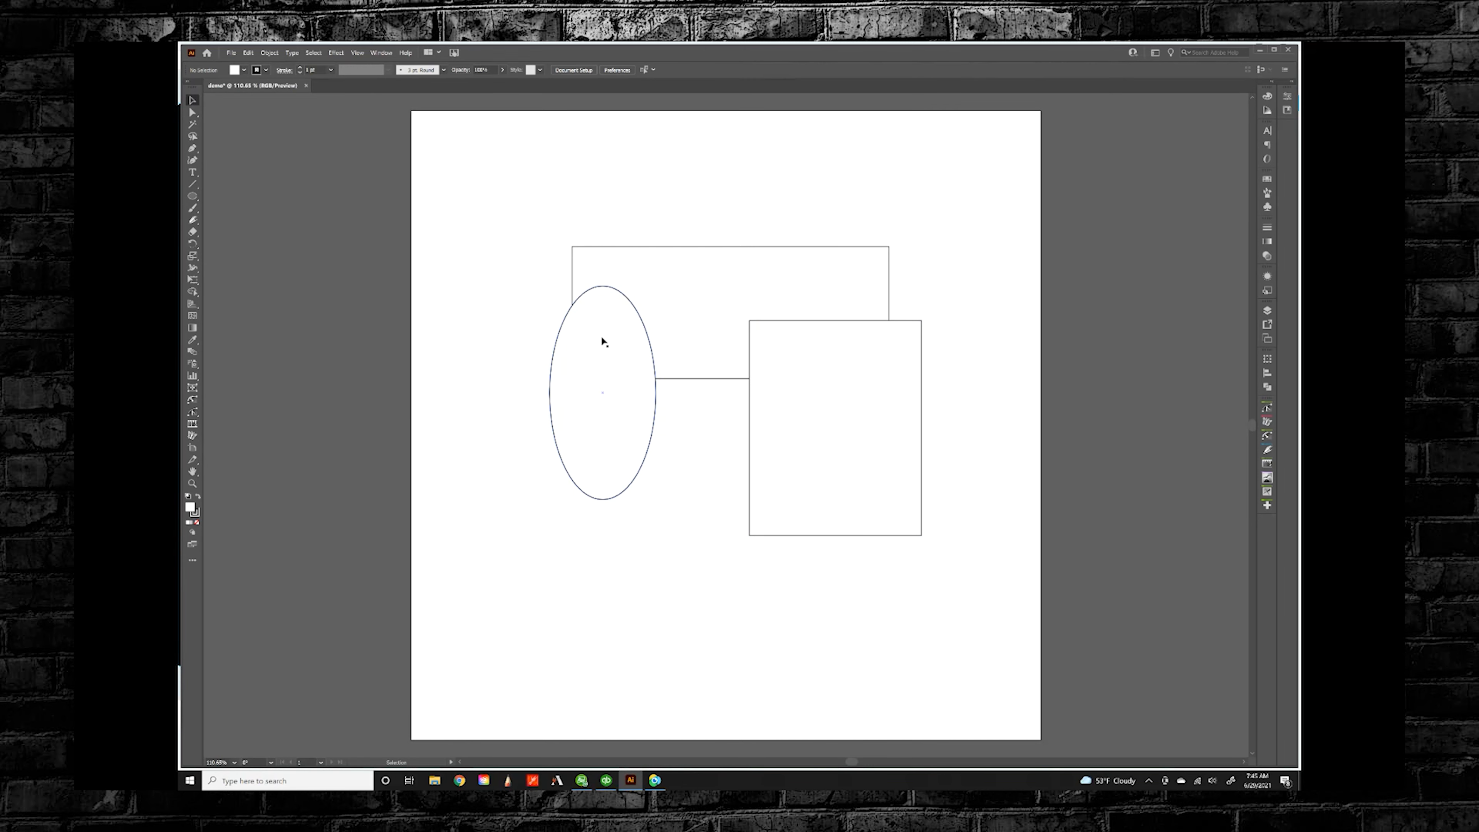
# Step: Select the ellipse, wide rectangle and tall rectangle one at a time, select all three together, and clear the selection
pyautogui.click(603, 342)
pyautogui.click(698, 281)
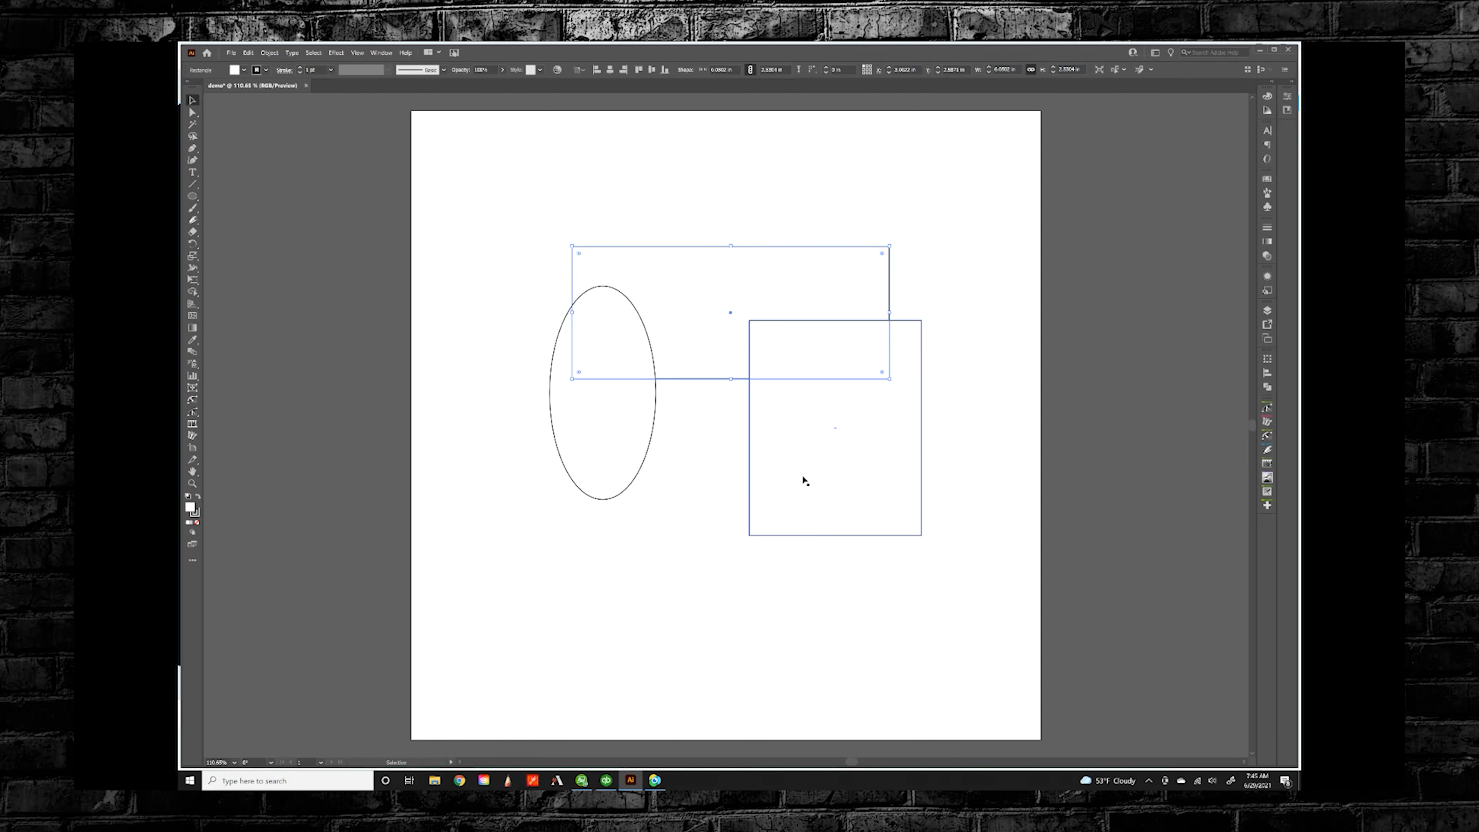
pyautogui.click(814, 462)
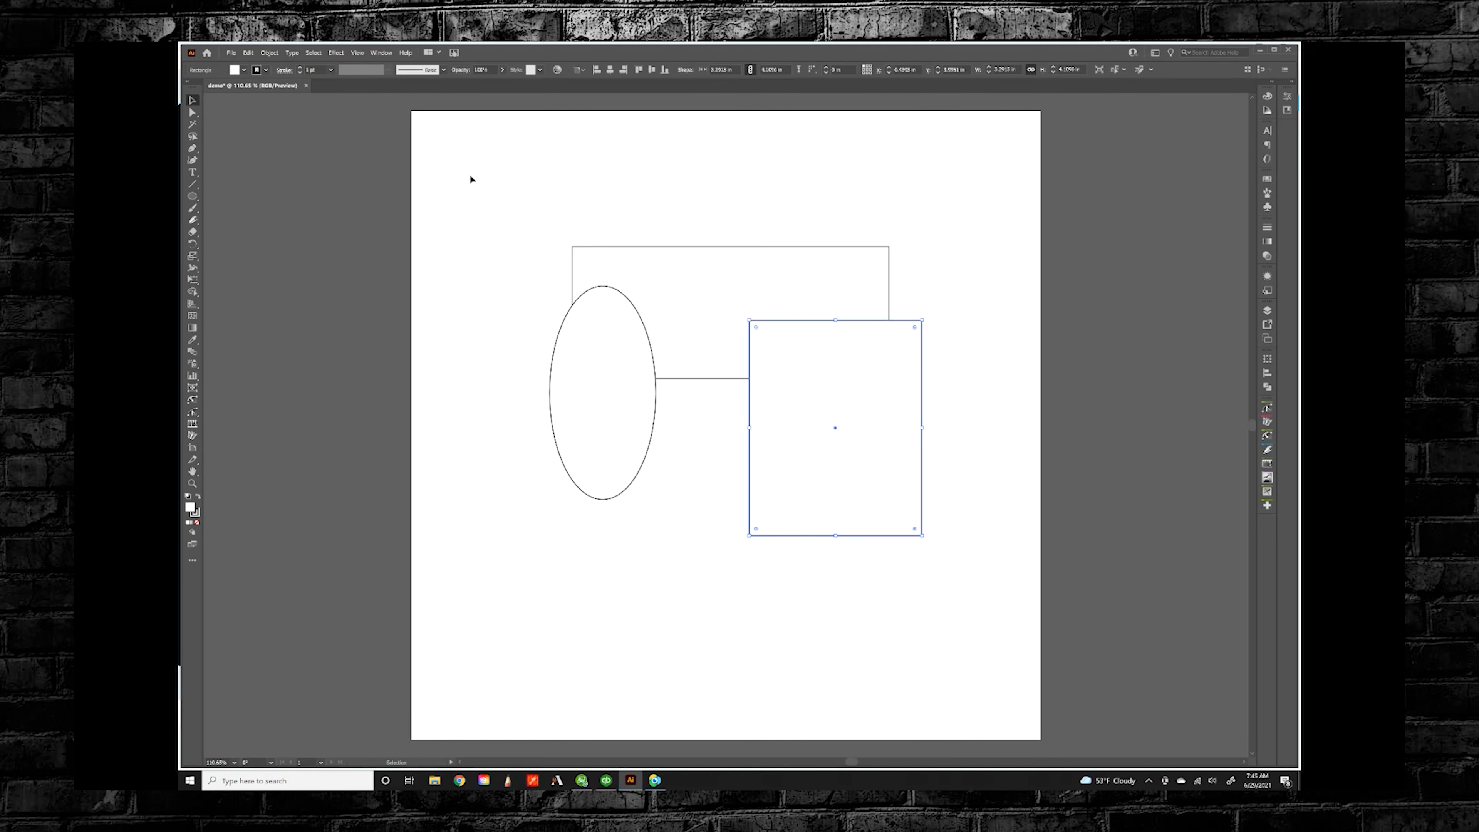
pyautogui.moveTo(482, 171); pyautogui.dragTo(597, 332)
pyautogui.moveTo(685, 412); pyautogui.dragTo(930, 582)
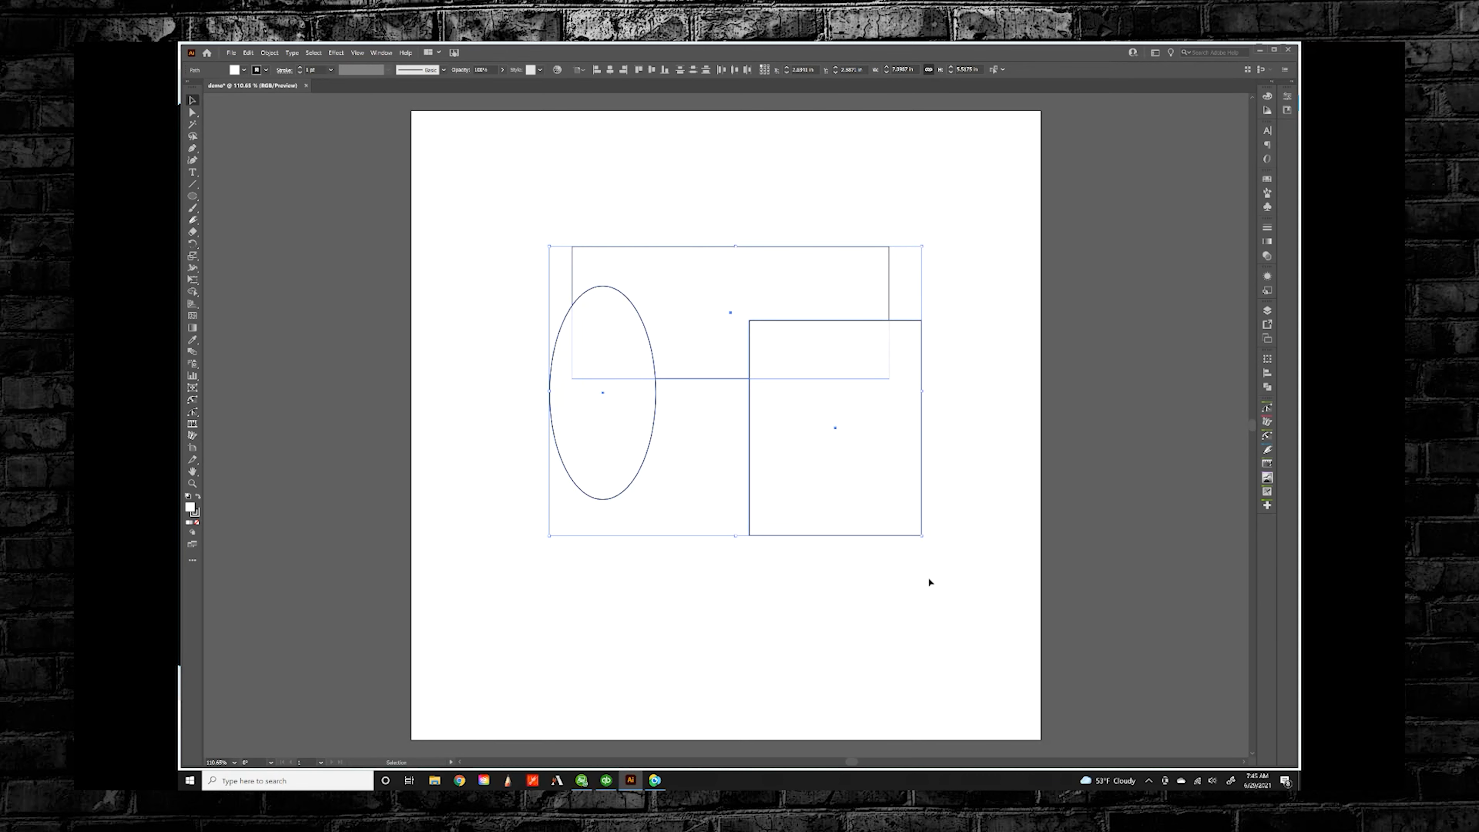
pyautogui.click(581, 188)
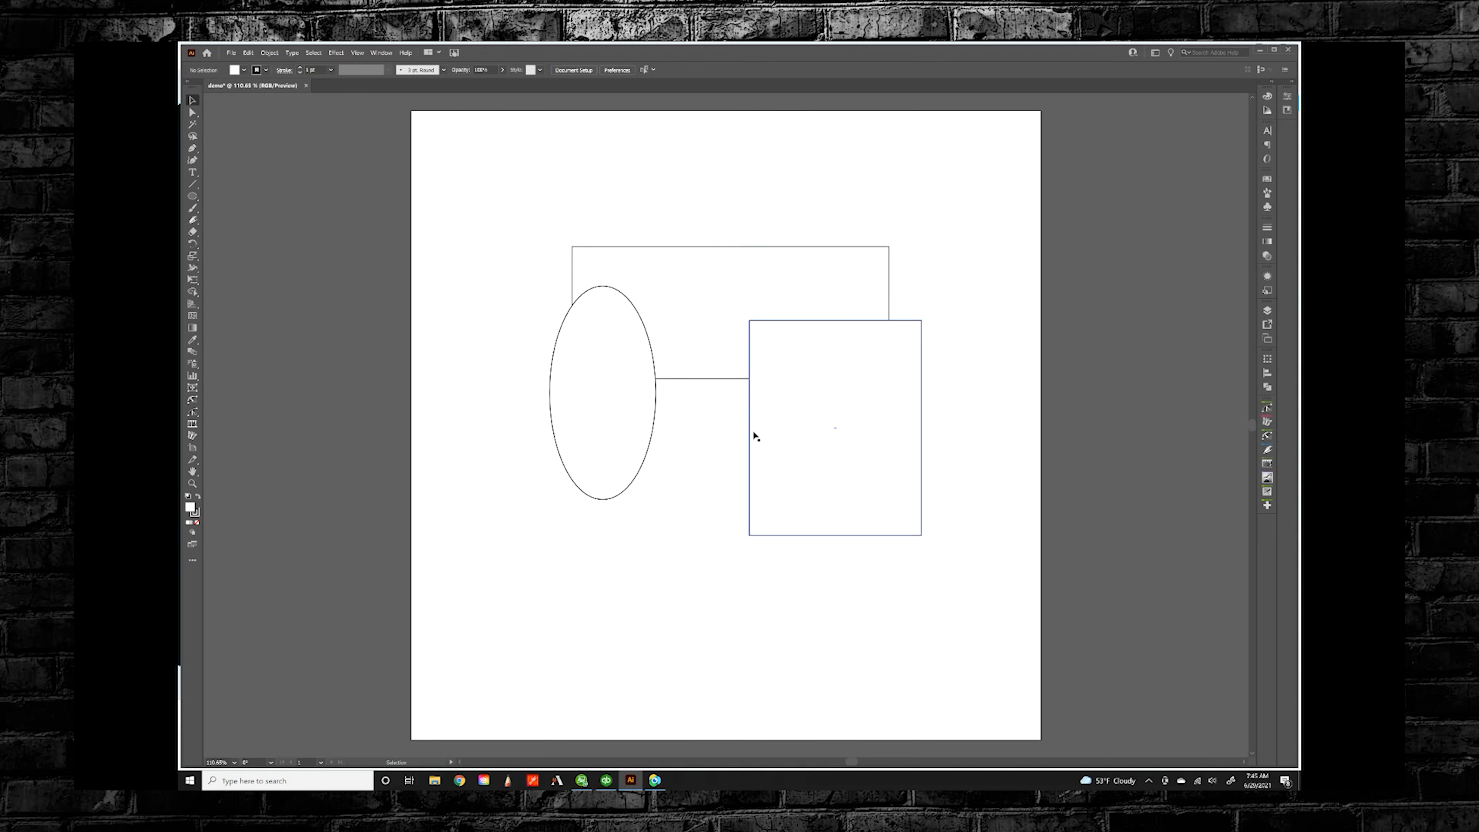
# Step: Select the wide rectangle, toggle the selection across all three shapes with an additive marquee, and deselect everything
pyautogui.click(740, 278)
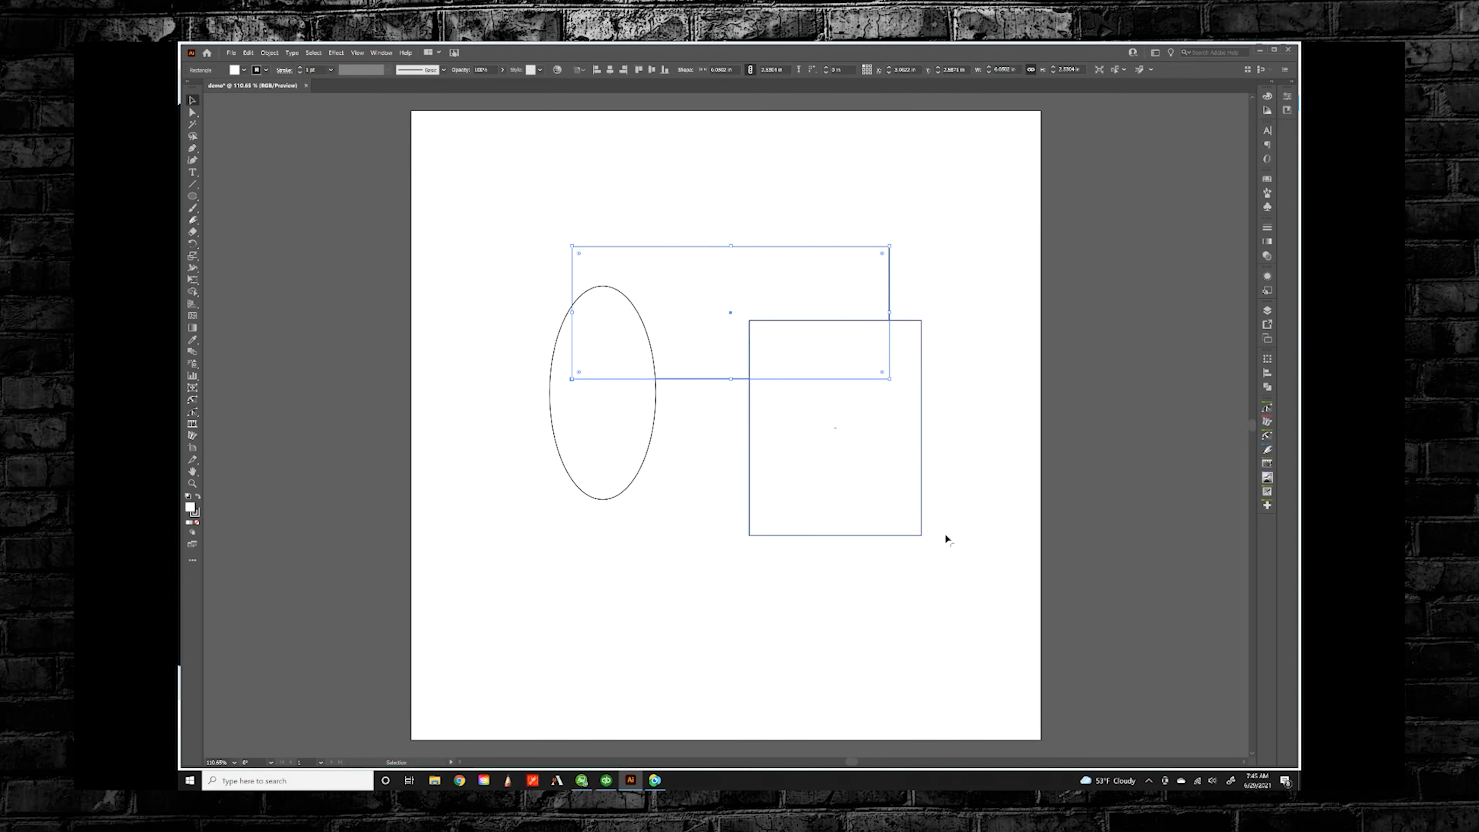
pyautogui.click(682, 434)
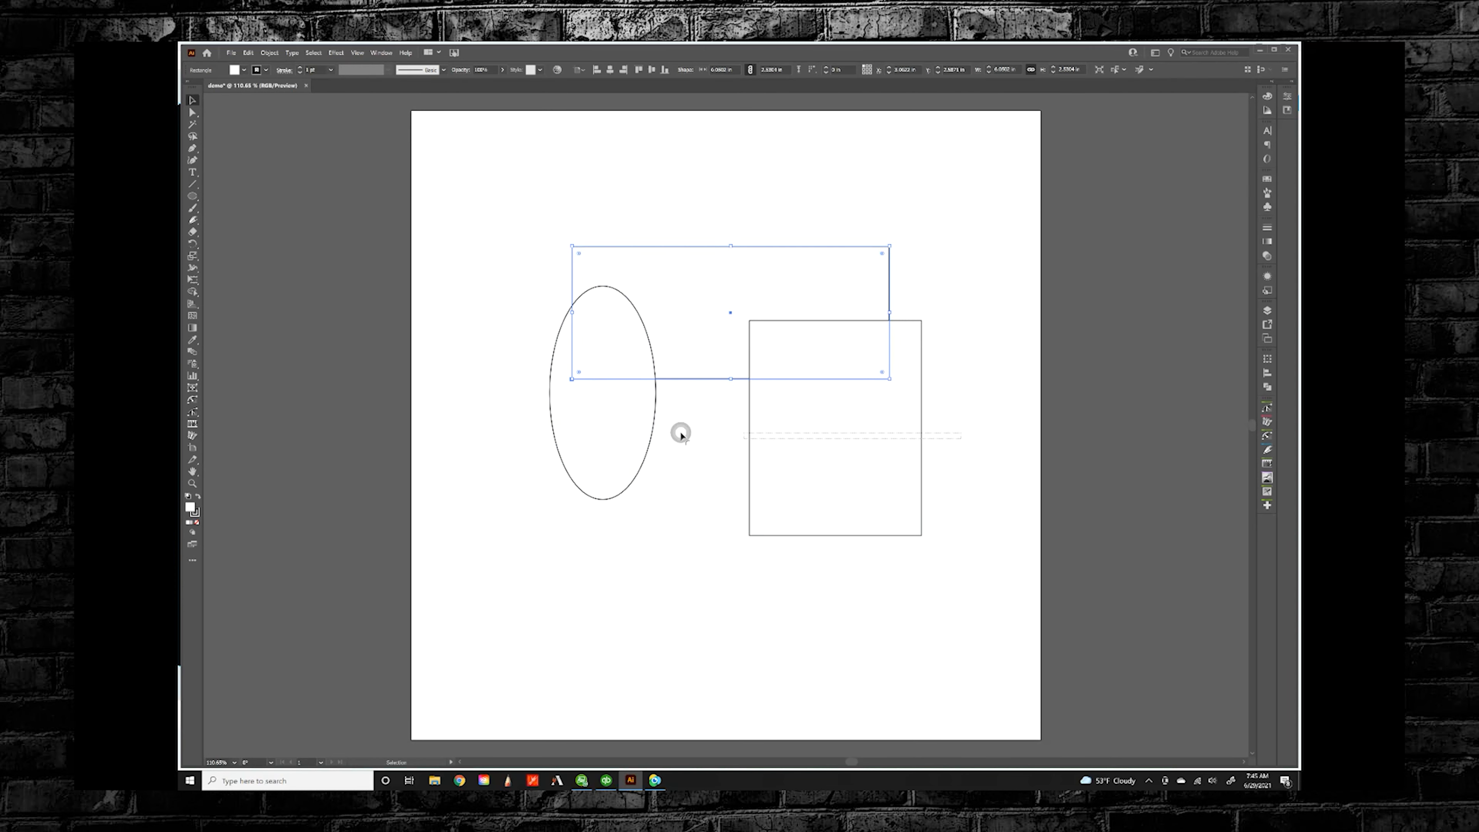
pyautogui.click(640, 233)
pyautogui.click(681, 274)
pyautogui.press('shift')
pyautogui.moveTo(535, 257); pyautogui.dragTo(785, 399)
pyautogui.moveTo(954, 471); pyautogui.dragTo(954, 471)
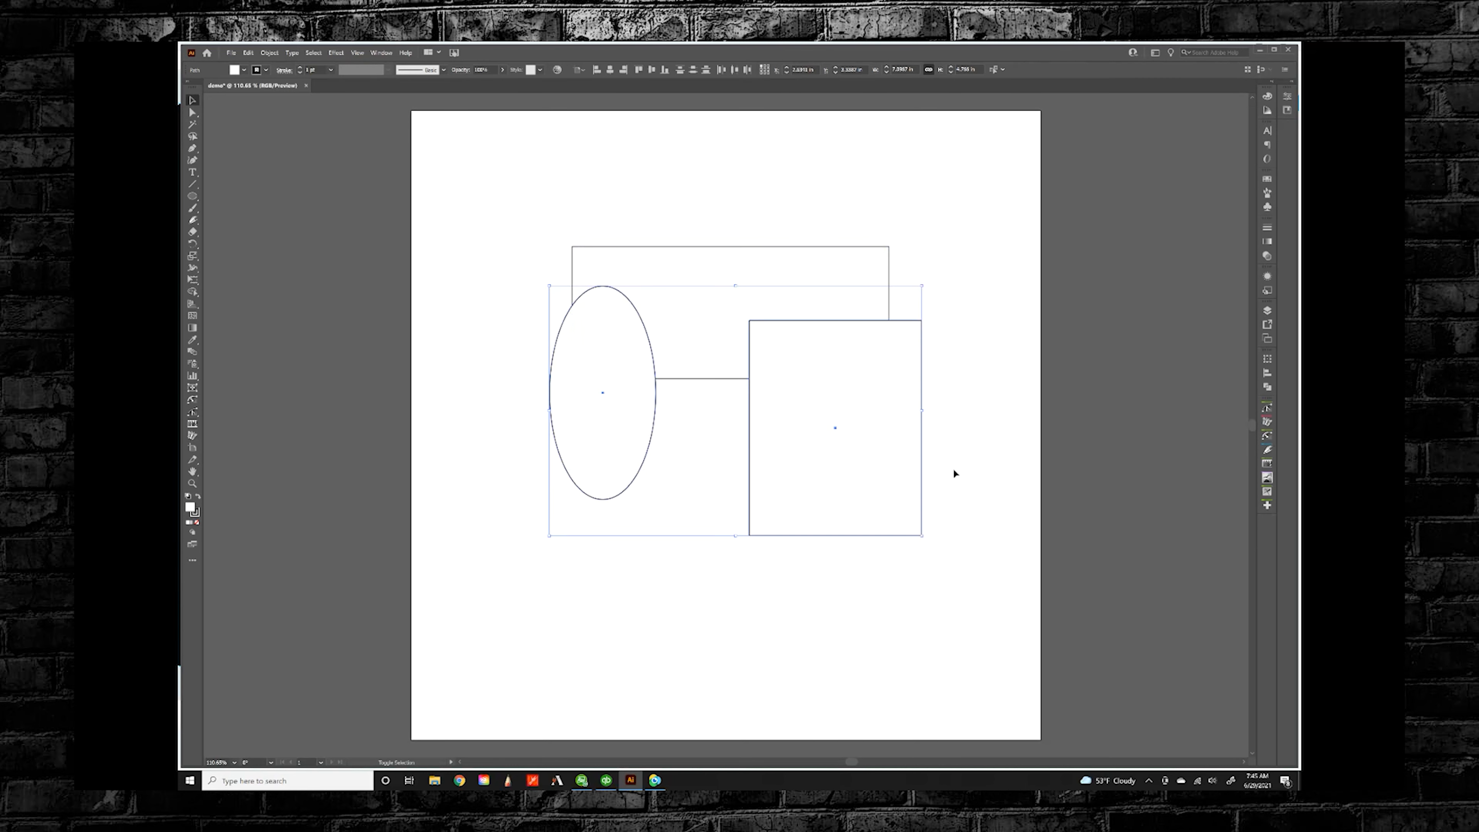
pyautogui.keyDown('shift'); pyautogui.click(757, 265); pyautogui.keyUp('shift')
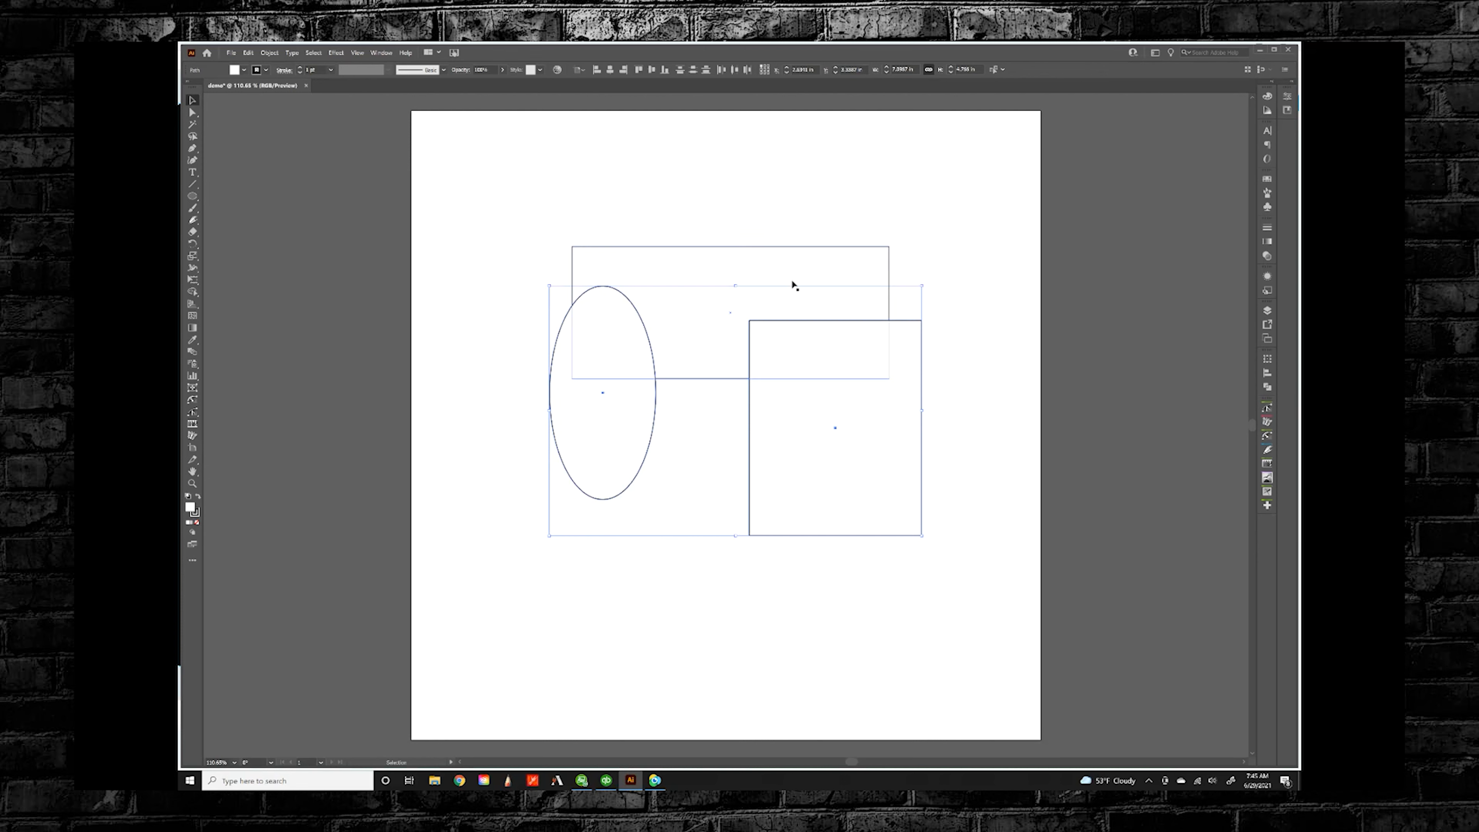
pyautogui.click(631, 247)
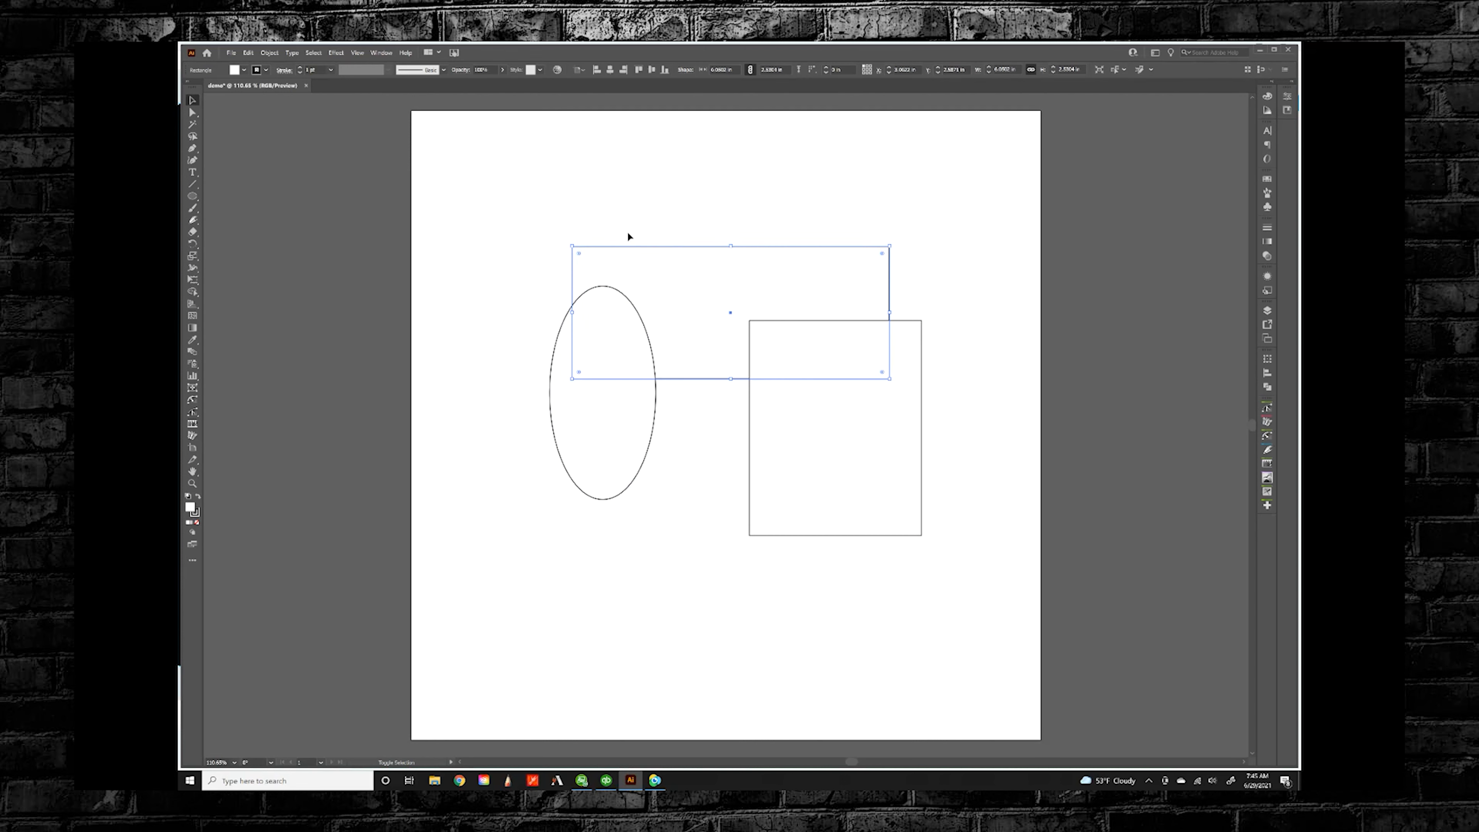
pyautogui.click(672, 286)
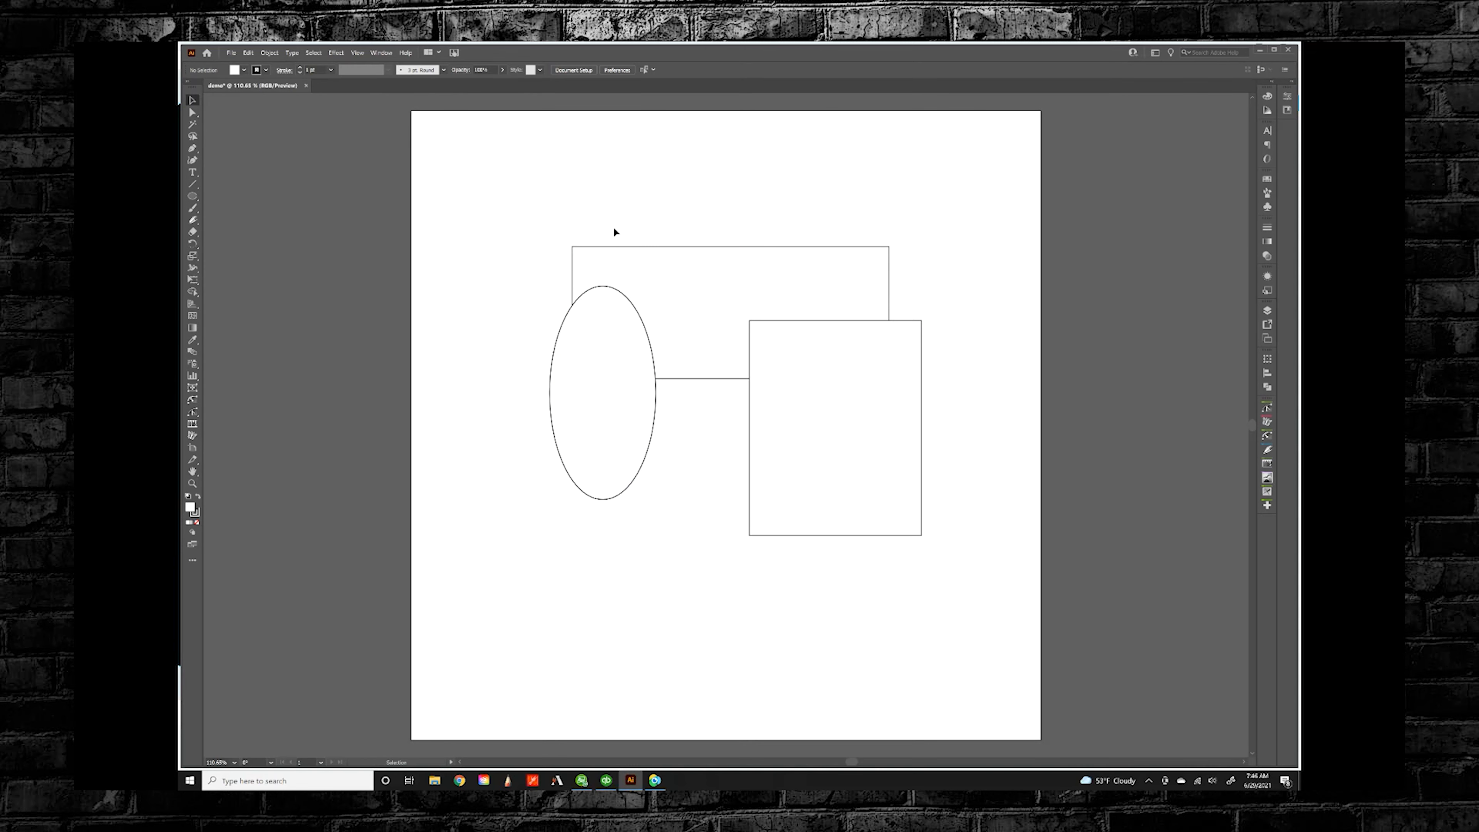
# Step: Reshape the wide rectangle into a trapezoid with Direct Selection and pull the tall rectangle's upper-left corner inward
pyautogui.click(192, 111)
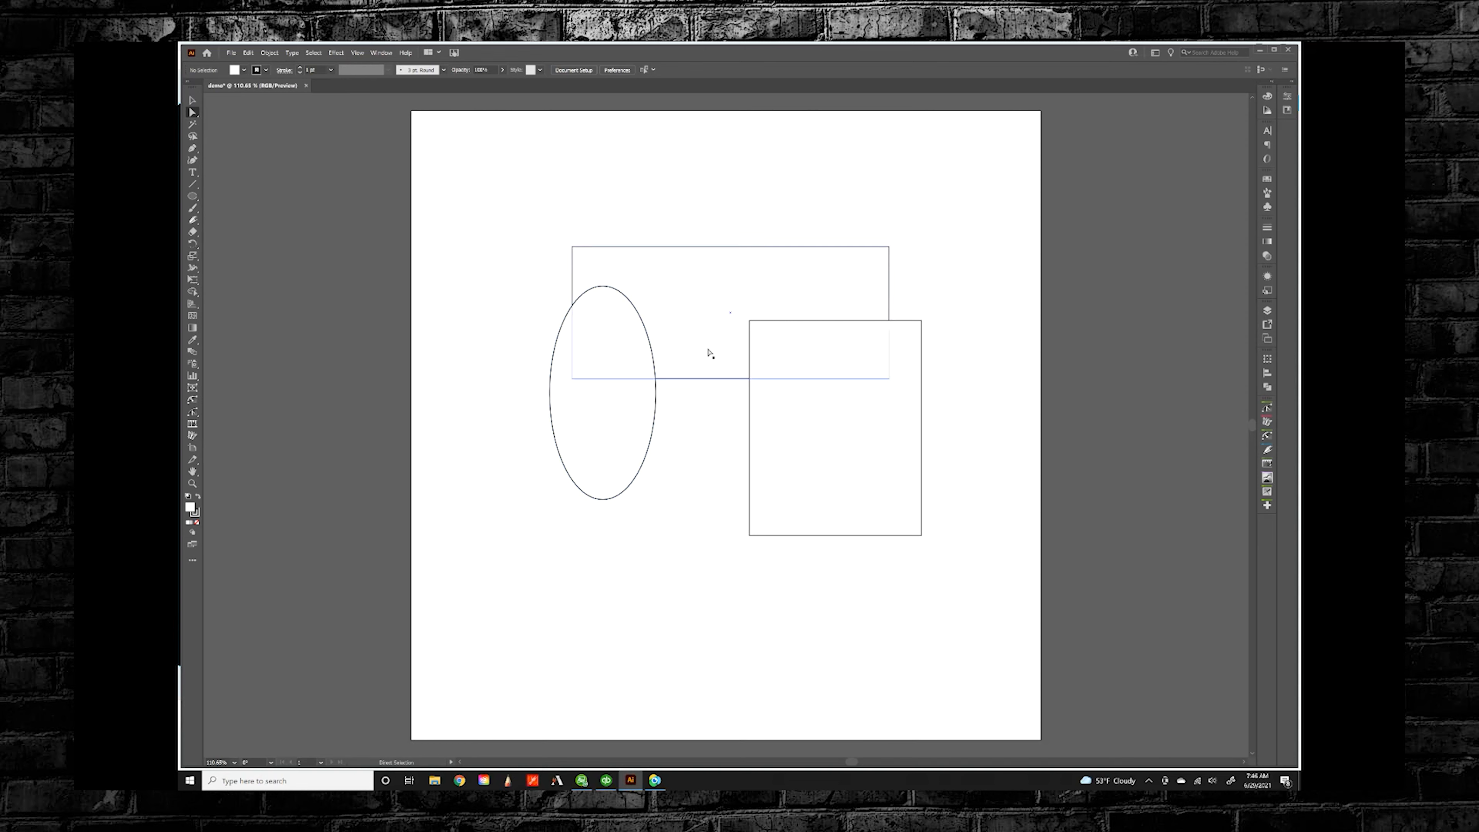
pyautogui.click(627, 339)
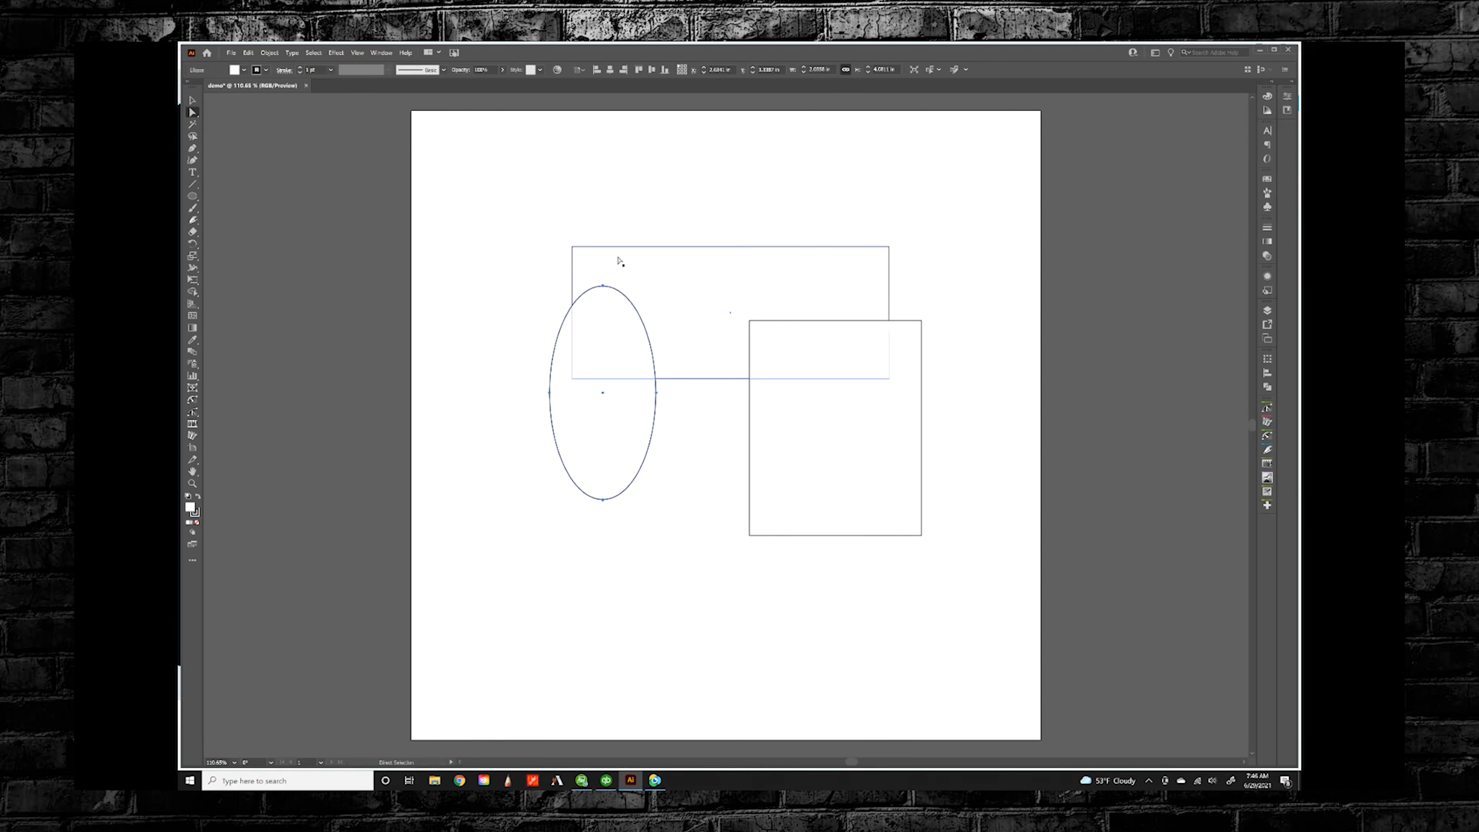
pyautogui.click(573, 248)
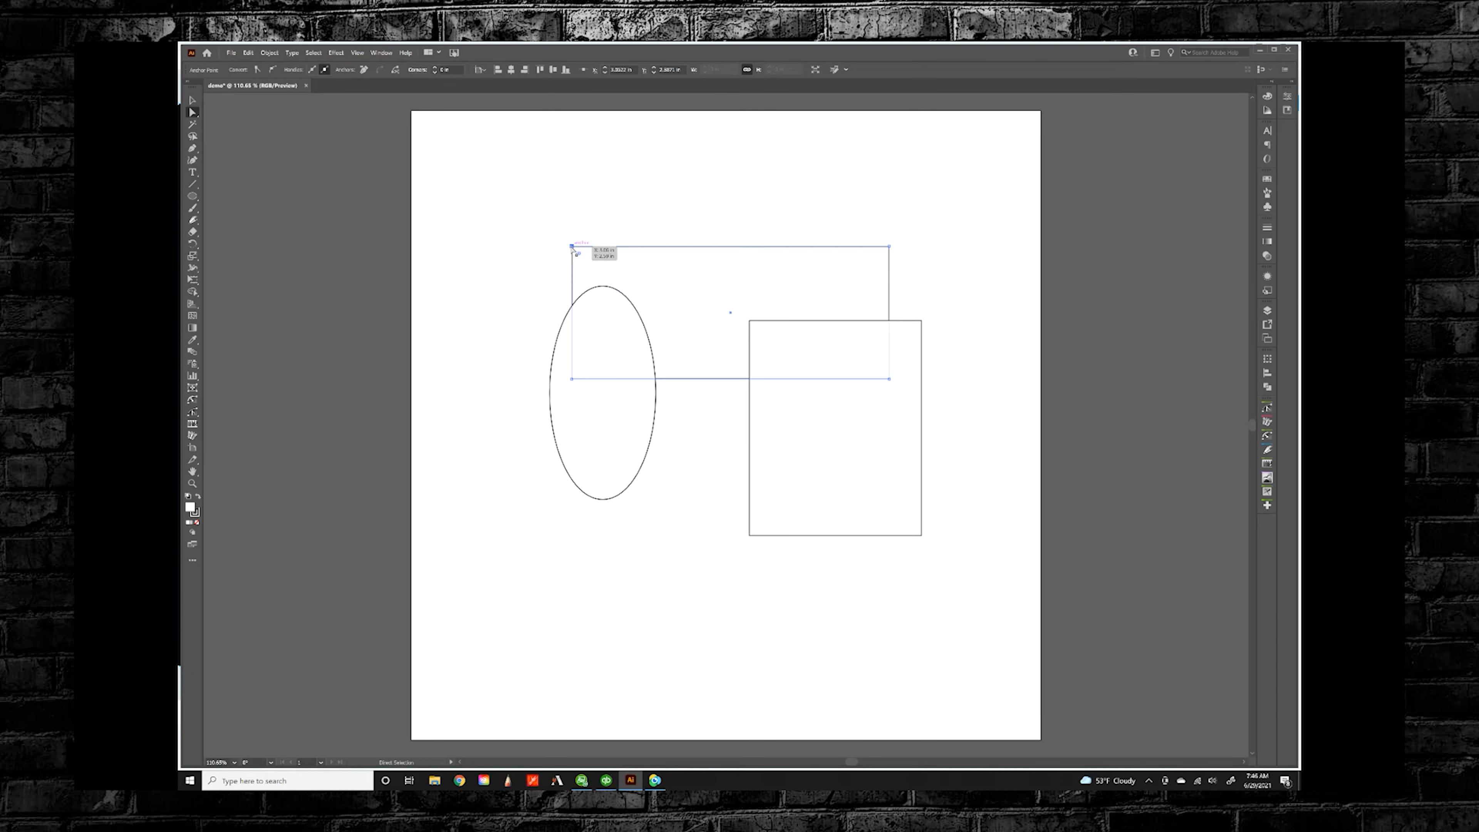
pyautogui.moveTo(572, 247); pyautogui.dragTo(506, 246)
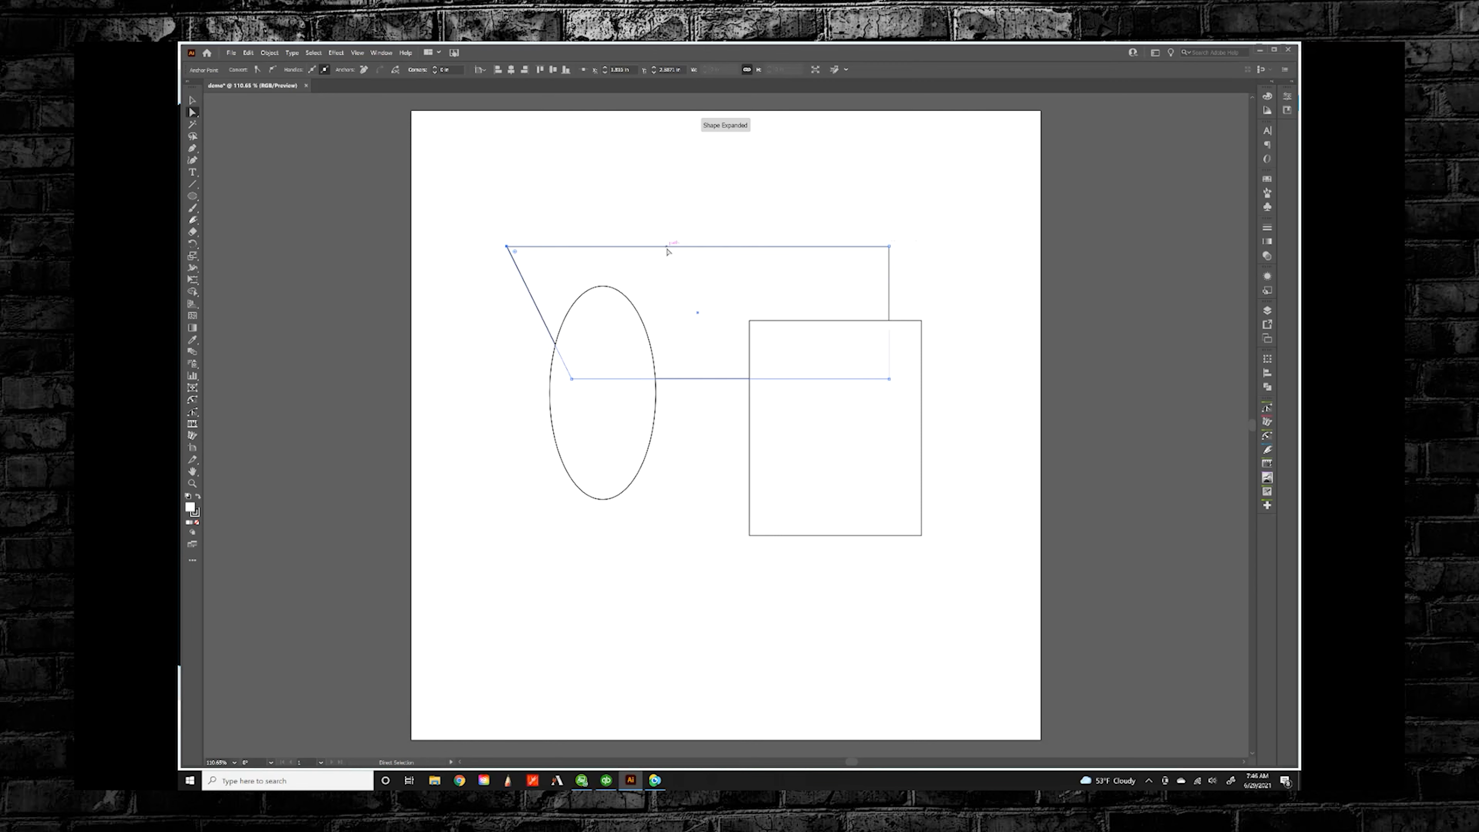
pyautogui.click(692, 249)
pyautogui.moveTo(692, 249)
pyautogui.mouseDown()
pyautogui.moveTo(687, 195)
pyautogui.moveTo(634, 198)
pyautogui.moveTo(800, 219)
pyautogui.moveTo(683, 257)
pyautogui.moveTo(773, 241)
pyautogui.moveTo(710, 231)
pyautogui.mouseUp()
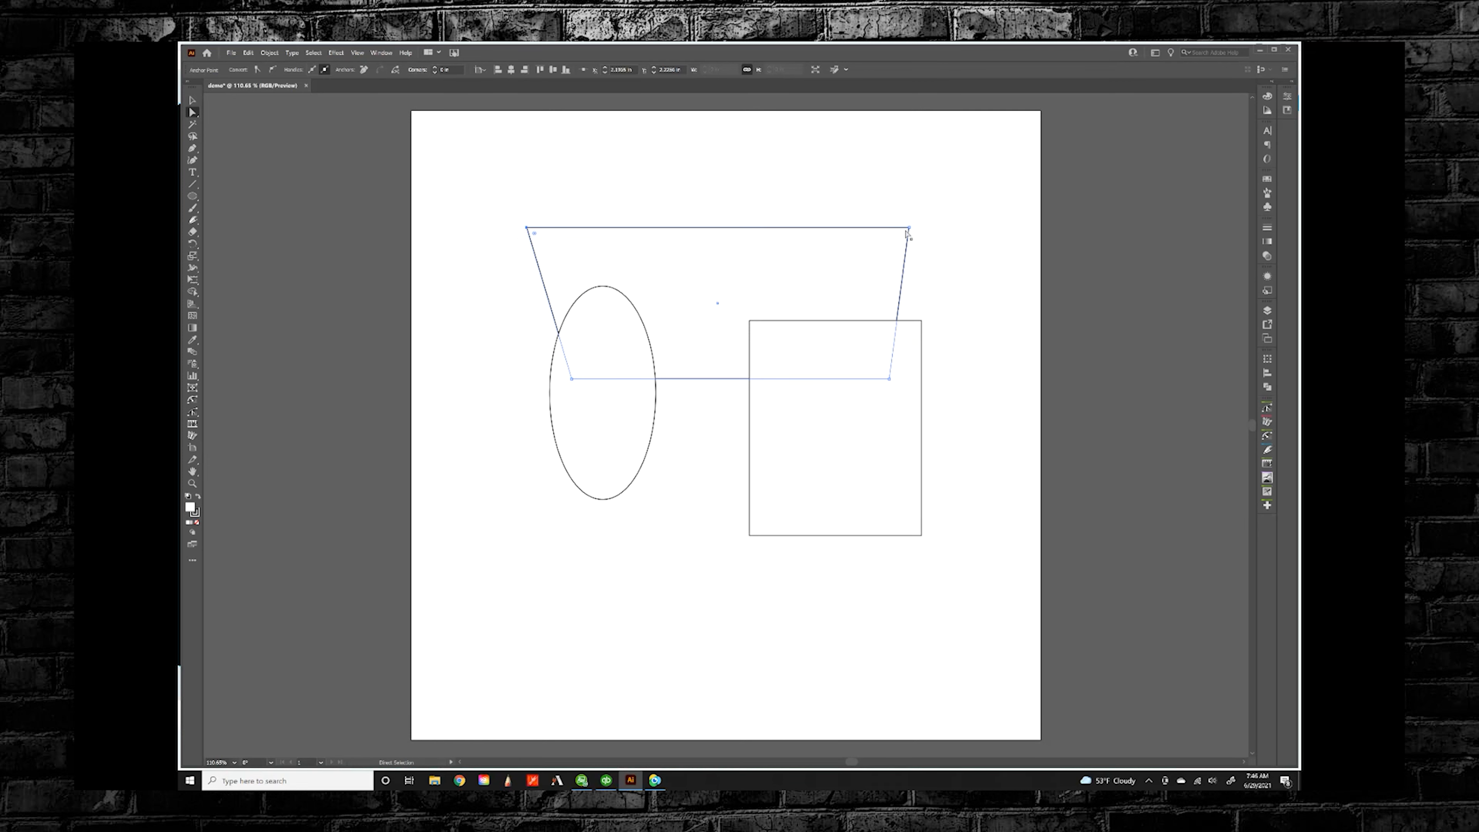
pyautogui.moveTo(722, 229)
pyautogui.mouseDown()
pyautogui.moveTo(753, 214)
pyautogui.moveTo(733, 228)
pyautogui.mouseUp()
pyautogui.moveTo(716, 282); pyautogui.dragTo(773, 340)
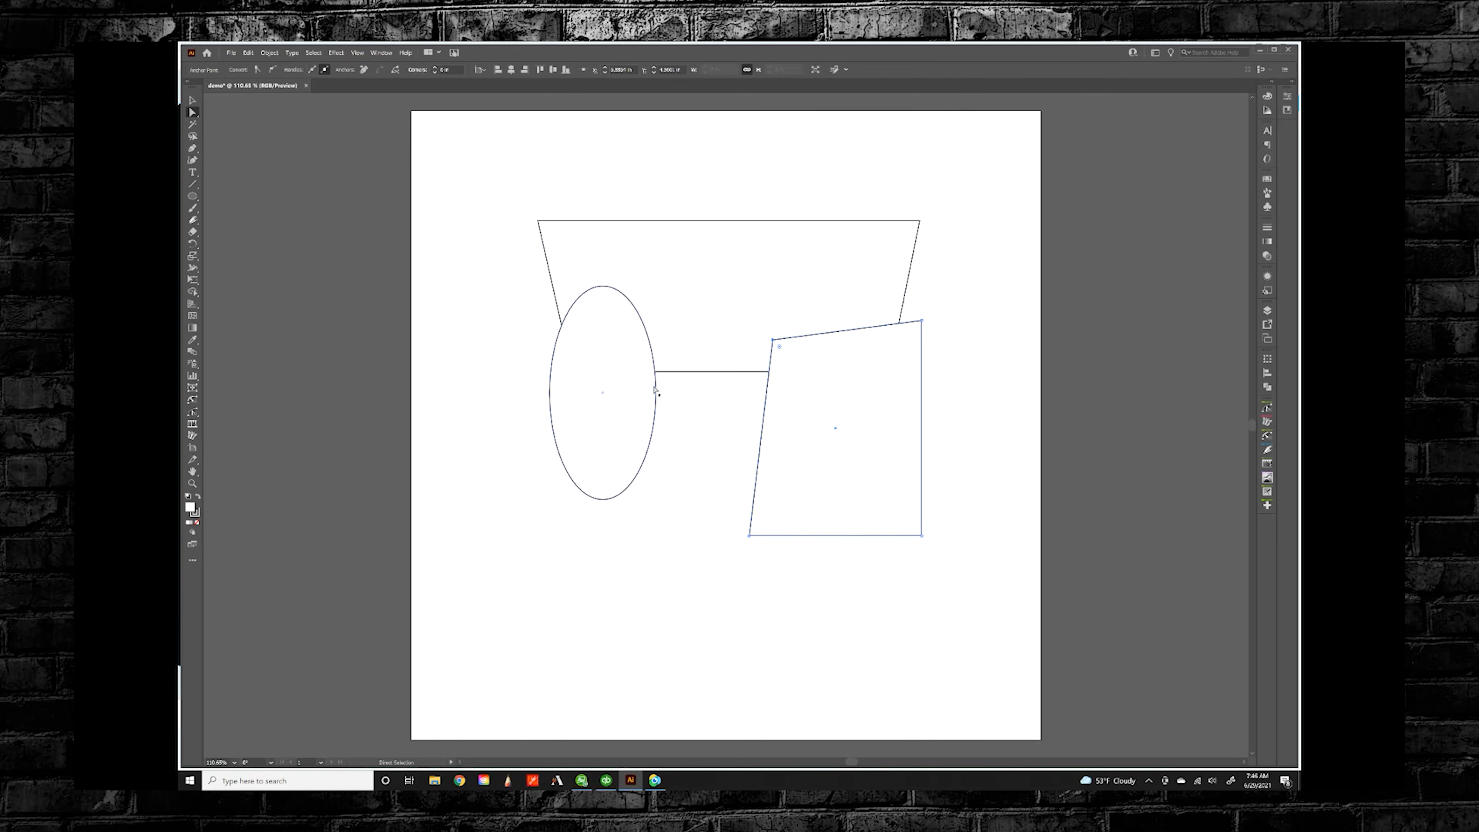
# Step: Reshape the ellipse into an irregular bean shape by moving its right and top anchor points and adjusting their direction handles
pyautogui.moveTo(657, 397); pyautogui.dragTo(715, 320)
pyautogui.moveTo(603, 285); pyautogui.dragTo(603, 342)
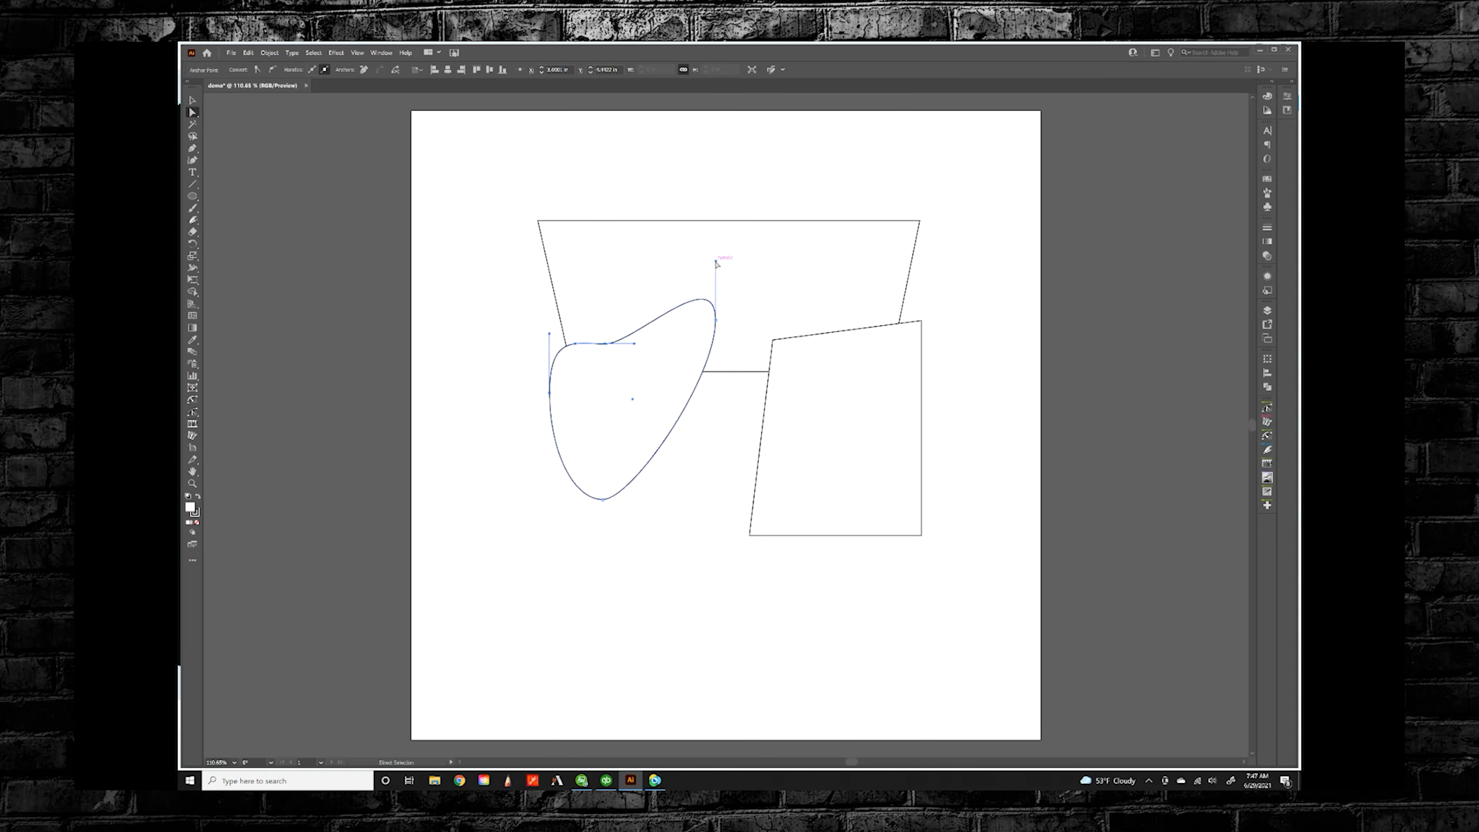
pyautogui.click(716, 320)
pyautogui.moveTo(717, 382); pyautogui.dragTo(776, 443)
pyautogui.moveTo(690, 270); pyautogui.dragTo(670, 248)
pyautogui.moveTo(716, 319); pyautogui.dragTo(670, 288)
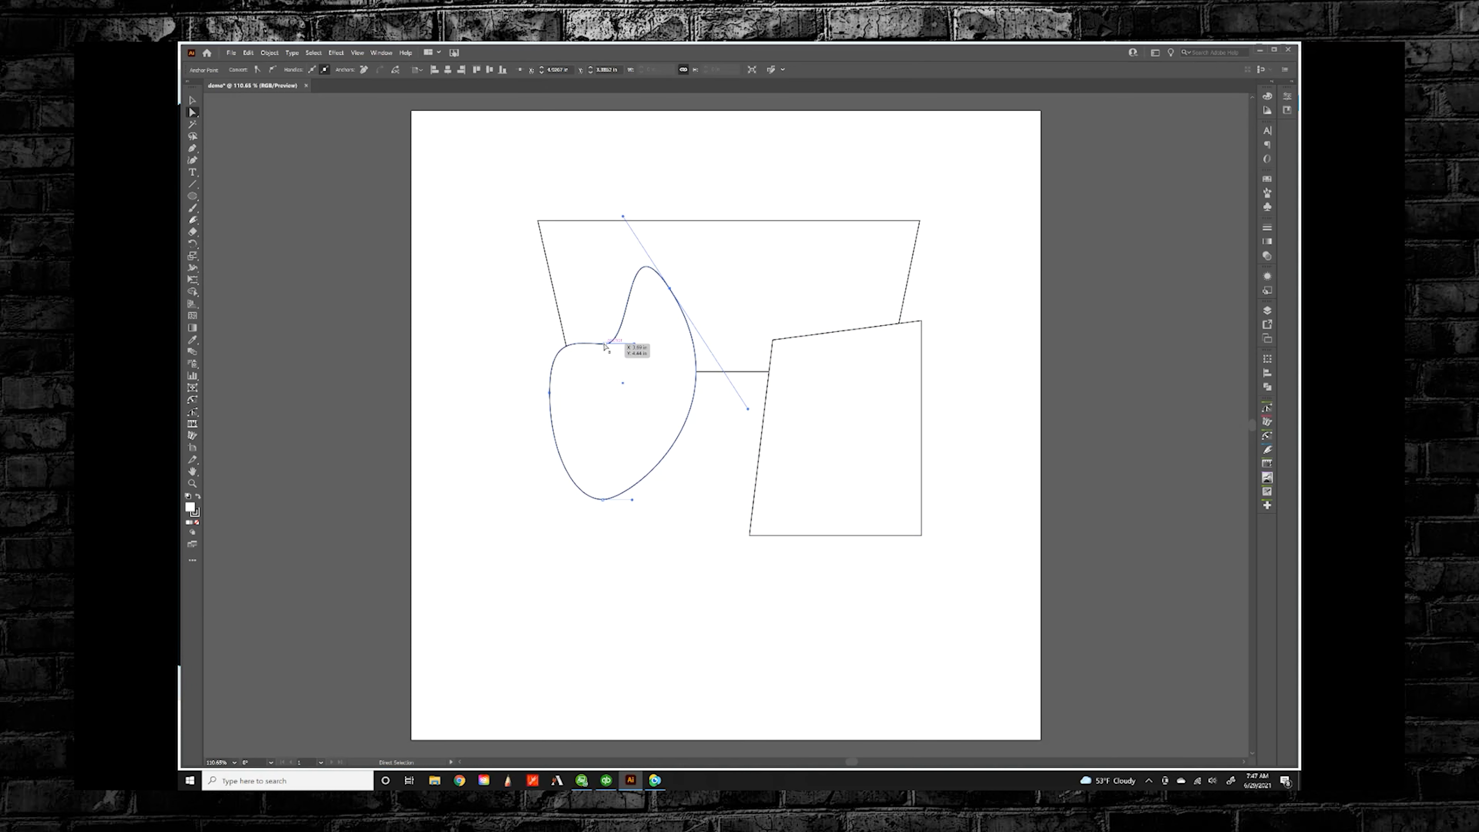
pyautogui.click(606, 344)
pyautogui.moveTo(635, 343); pyautogui.dragTo(625, 321)
pyautogui.click(438, 266)
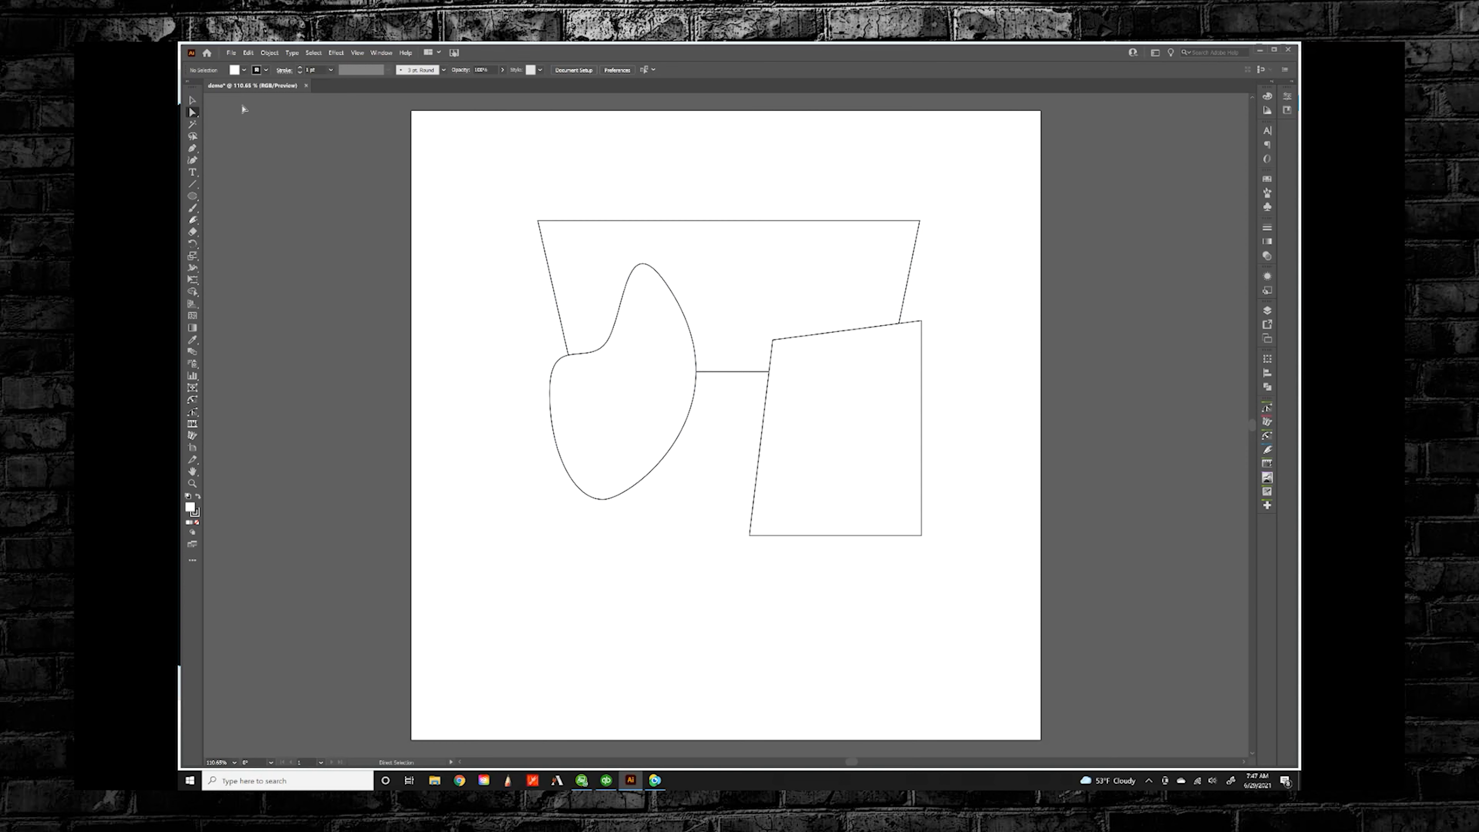
# Step: Select all shapes with matching fill color using the Magic Wand, and lasso anchor points of the trapezoid and bean shape
pyautogui.click(192, 125)
pyautogui.doubleClick(191, 124)
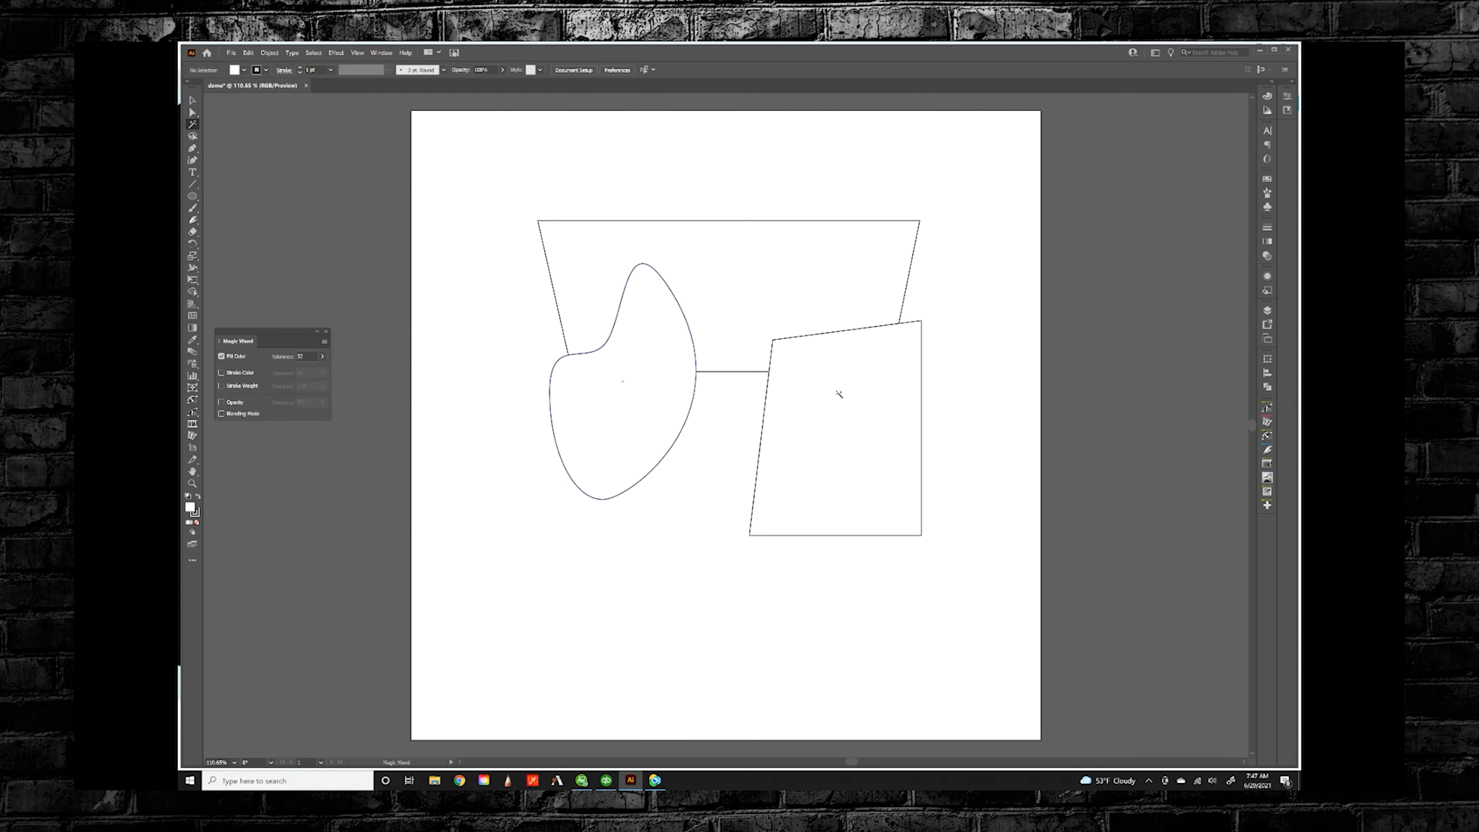
pyautogui.click(606, 429)
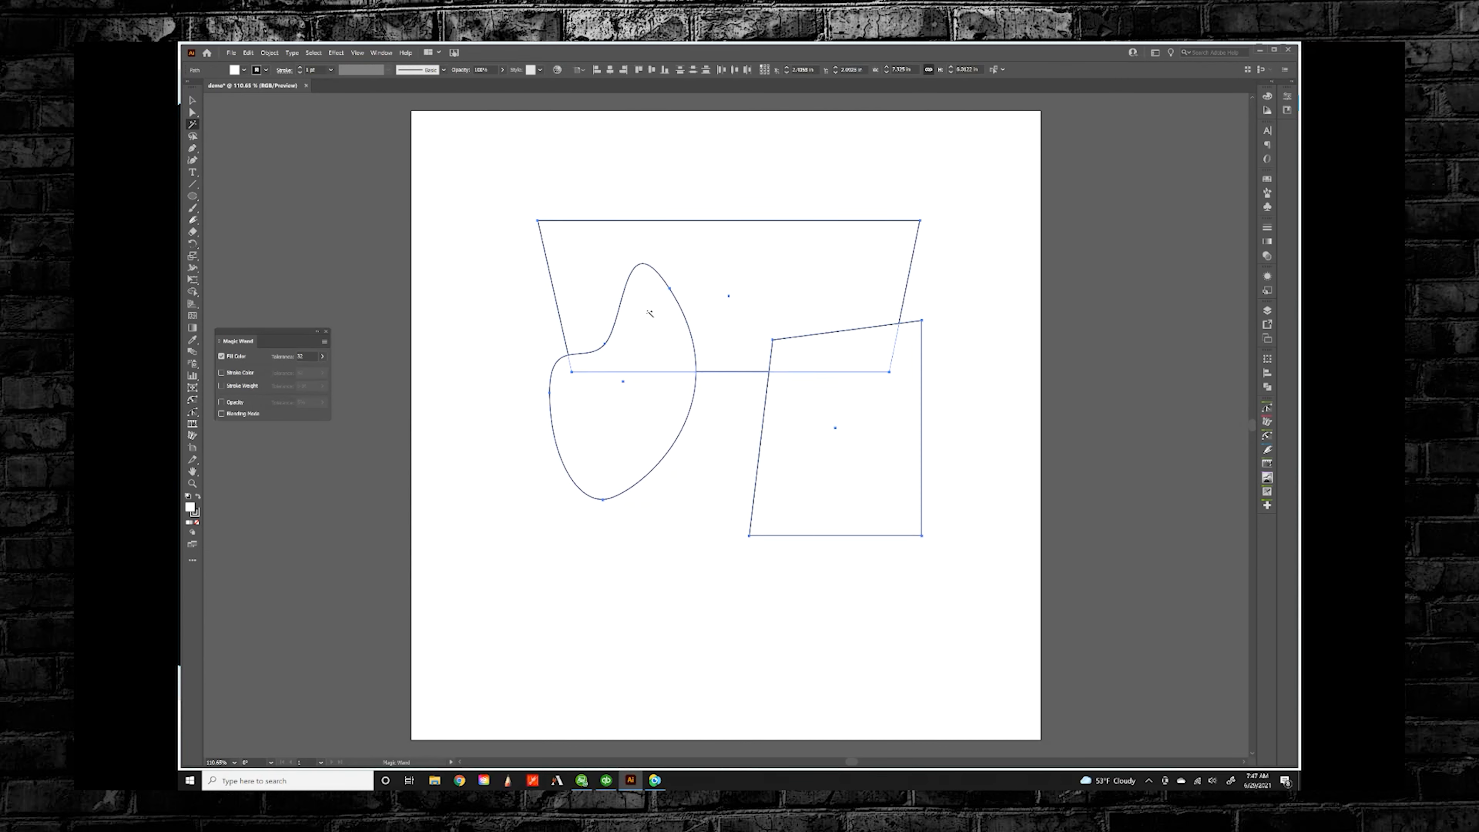
pyautogui.click(552, 221)
pyautogui.click(326, 331)
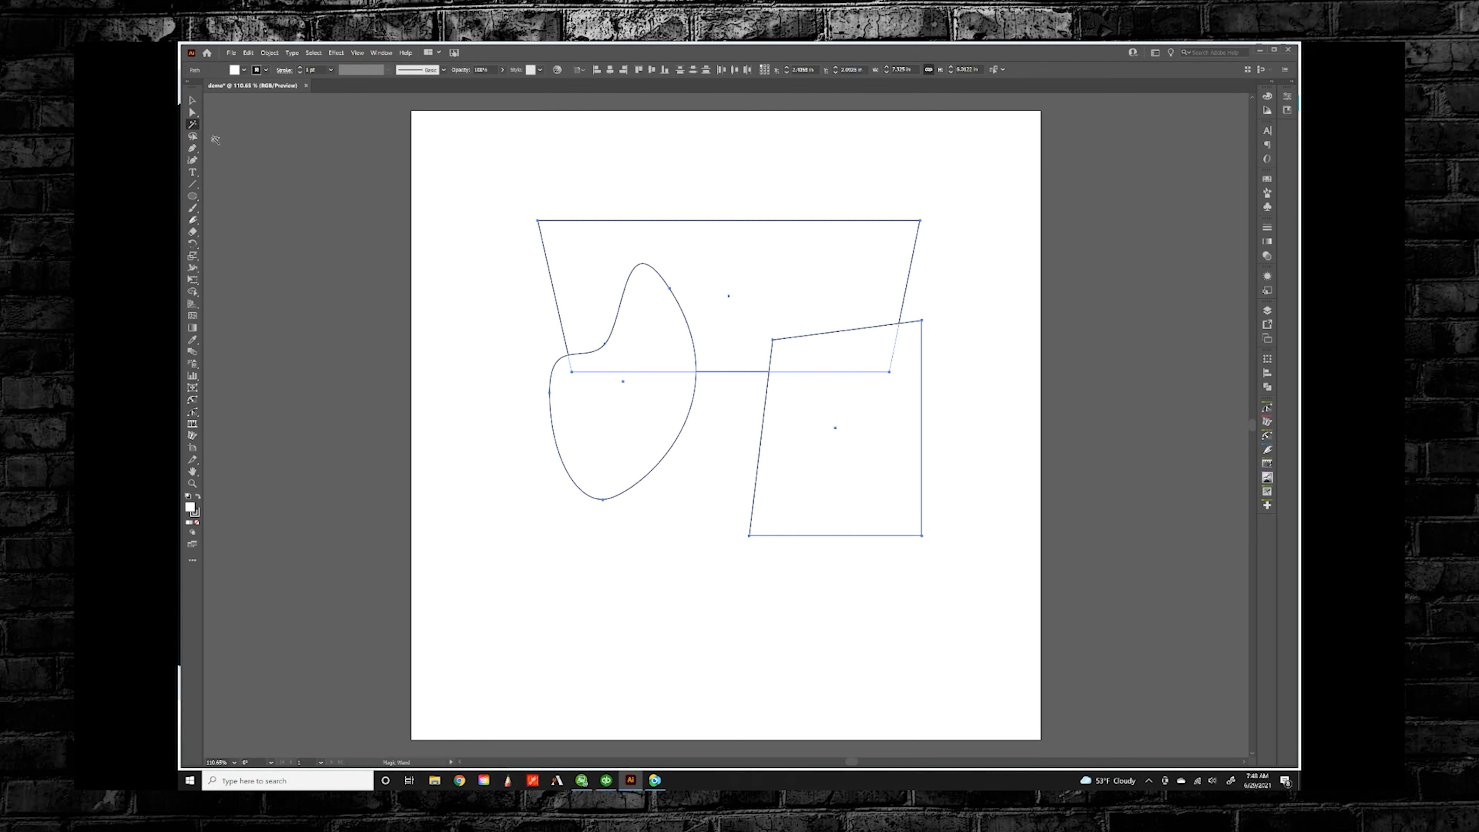
pyautogui.click(193, 135)
pyautogui.moveTo(495, 208)
pyautogui.mouseDown()
pyautogui.moveTo(633, 301)
pyautogui.moveTo(515, 207)
pyautogui.mouseUp()
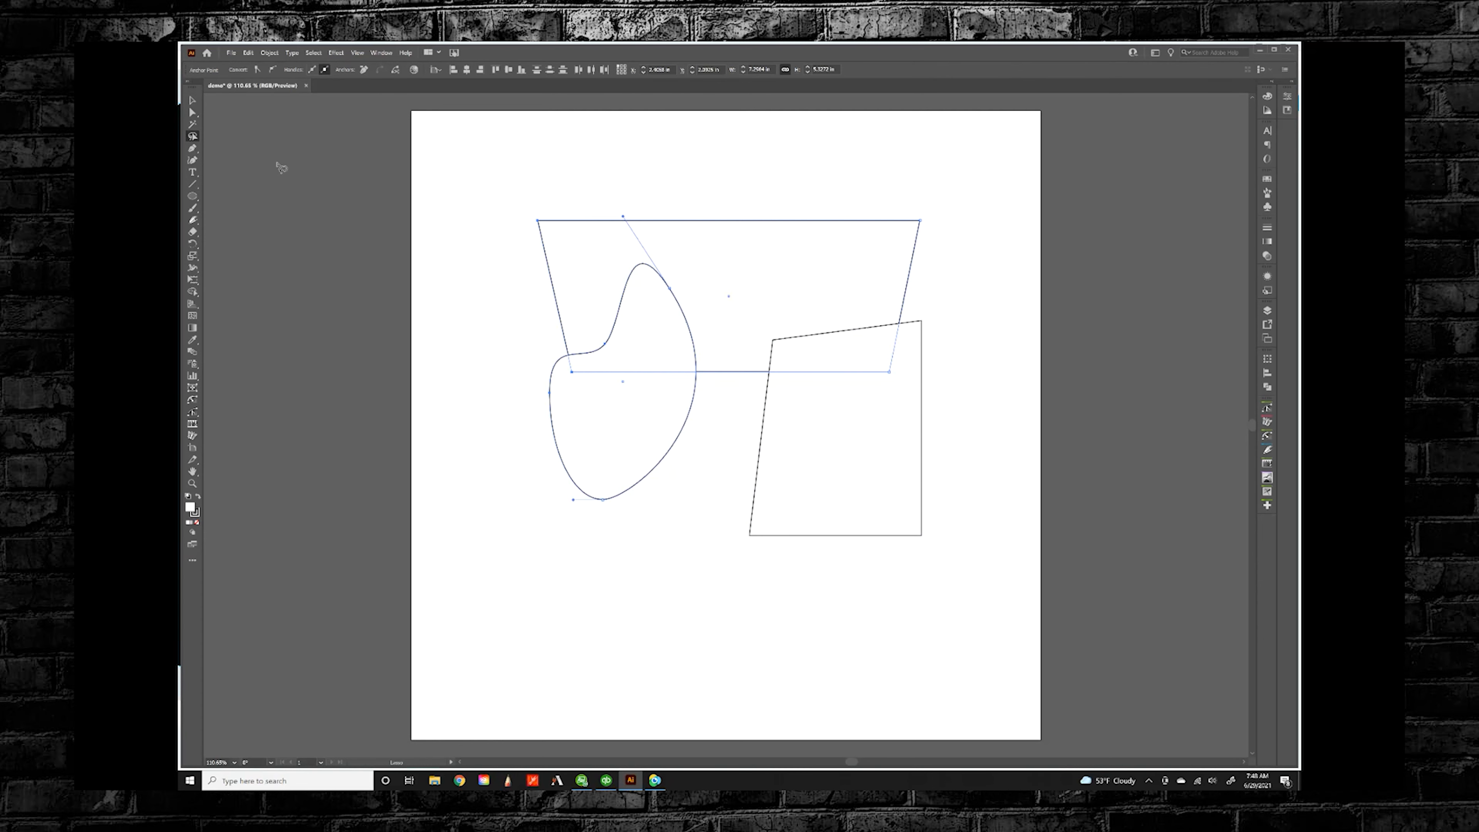
# Step: Deselect all shapes and draw a straight horizontal Pen segment near the artboard's upper edge
pyautogui.click(193, 149)
pyautogui.click(193, 149)
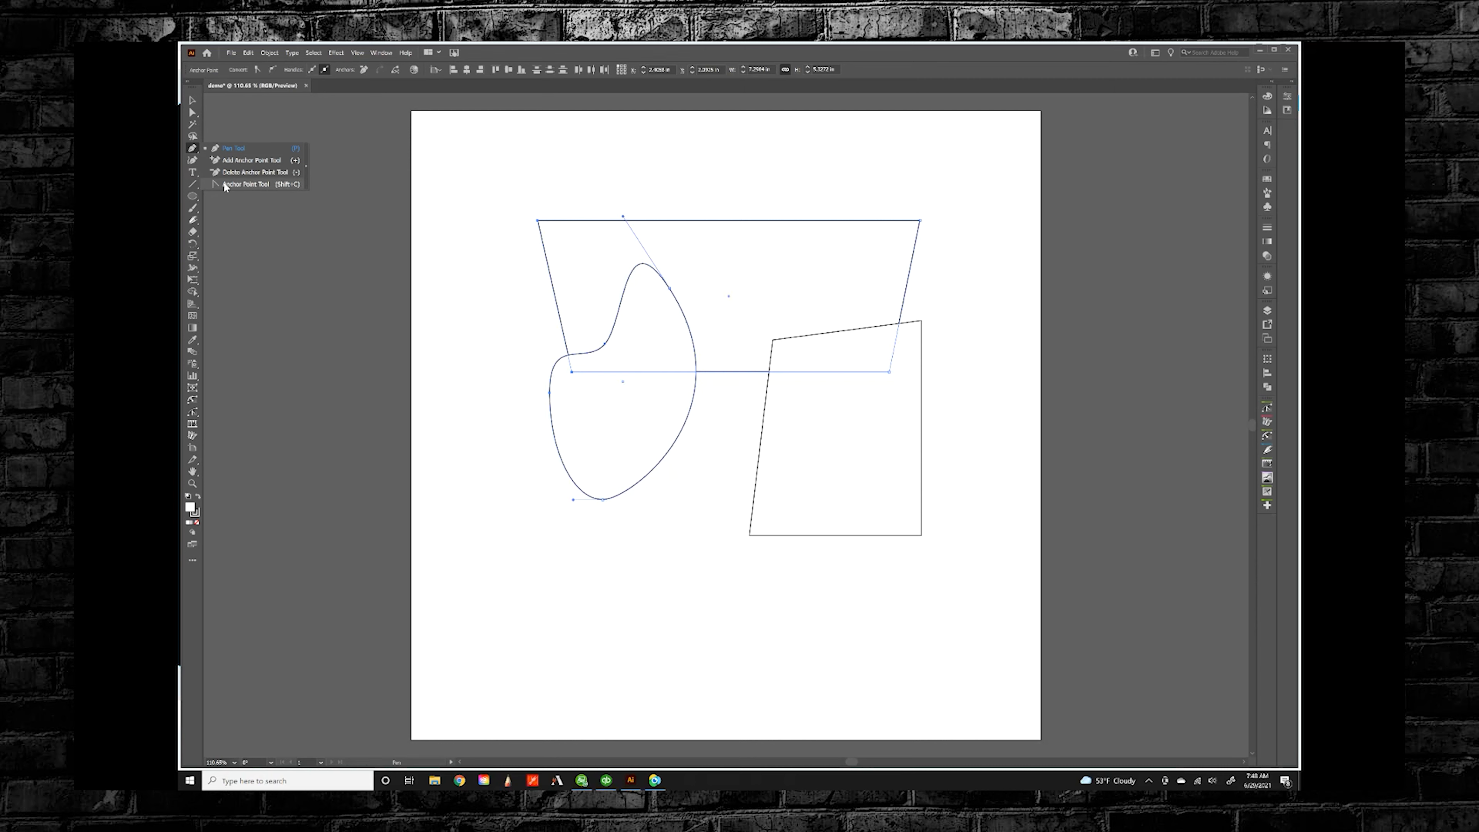
pyautogui.click(227, 147)
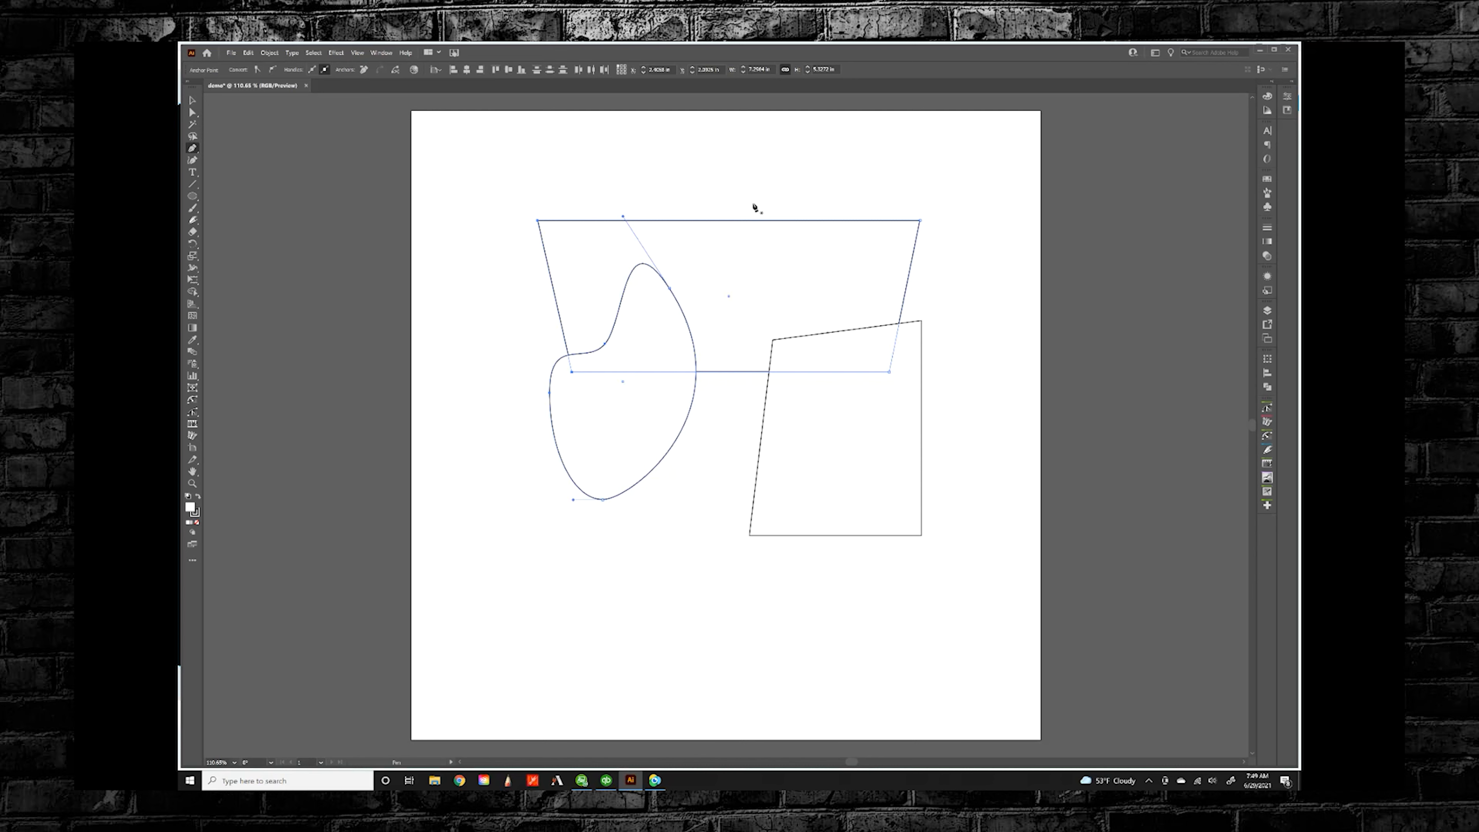
pyautogui.keyDown('ctrl'); pyautogui.click(488, 147); pyautogui.keyUp('ctrl')
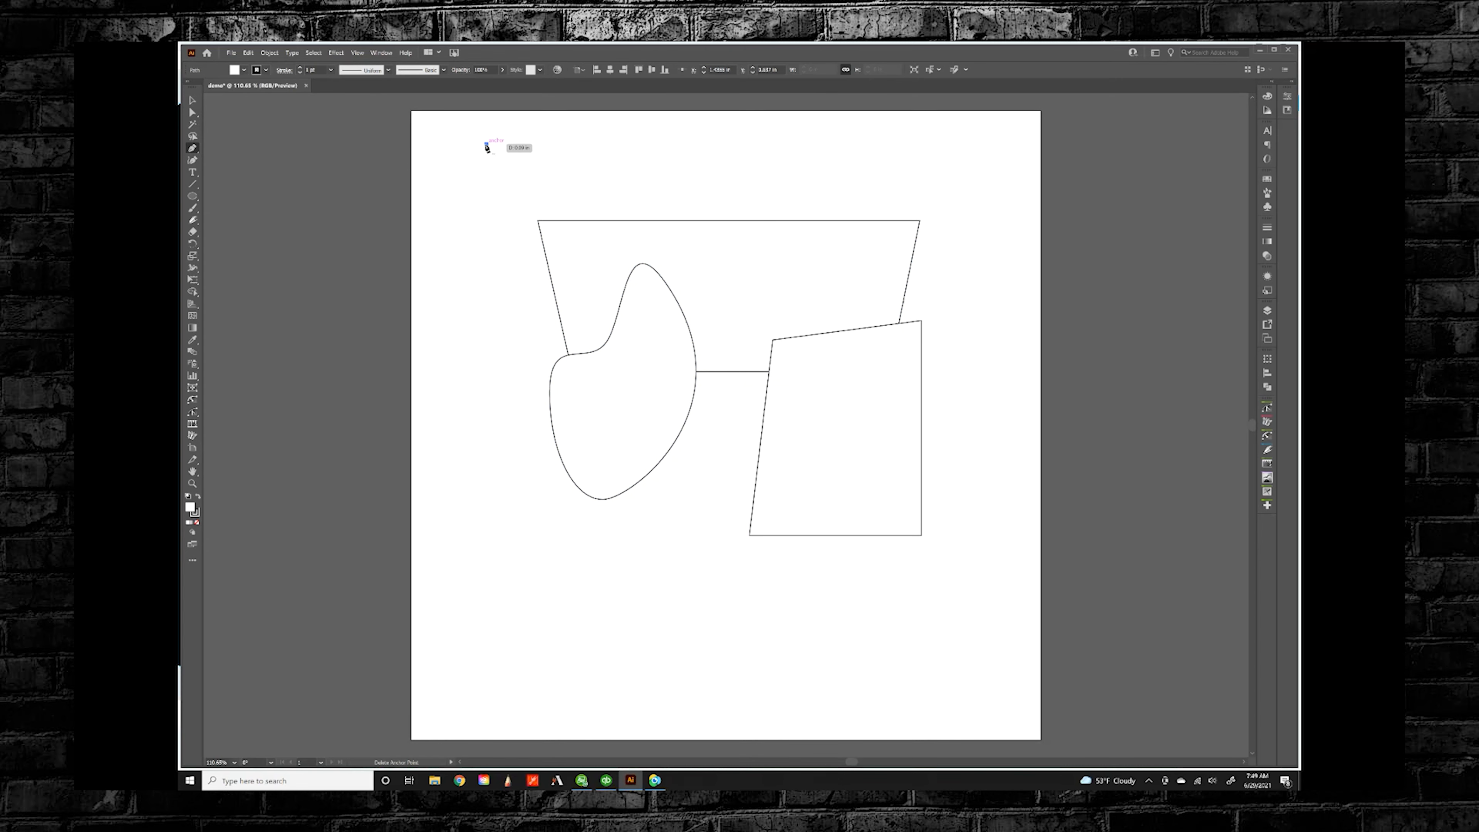
pyautogui.click(486, 144)
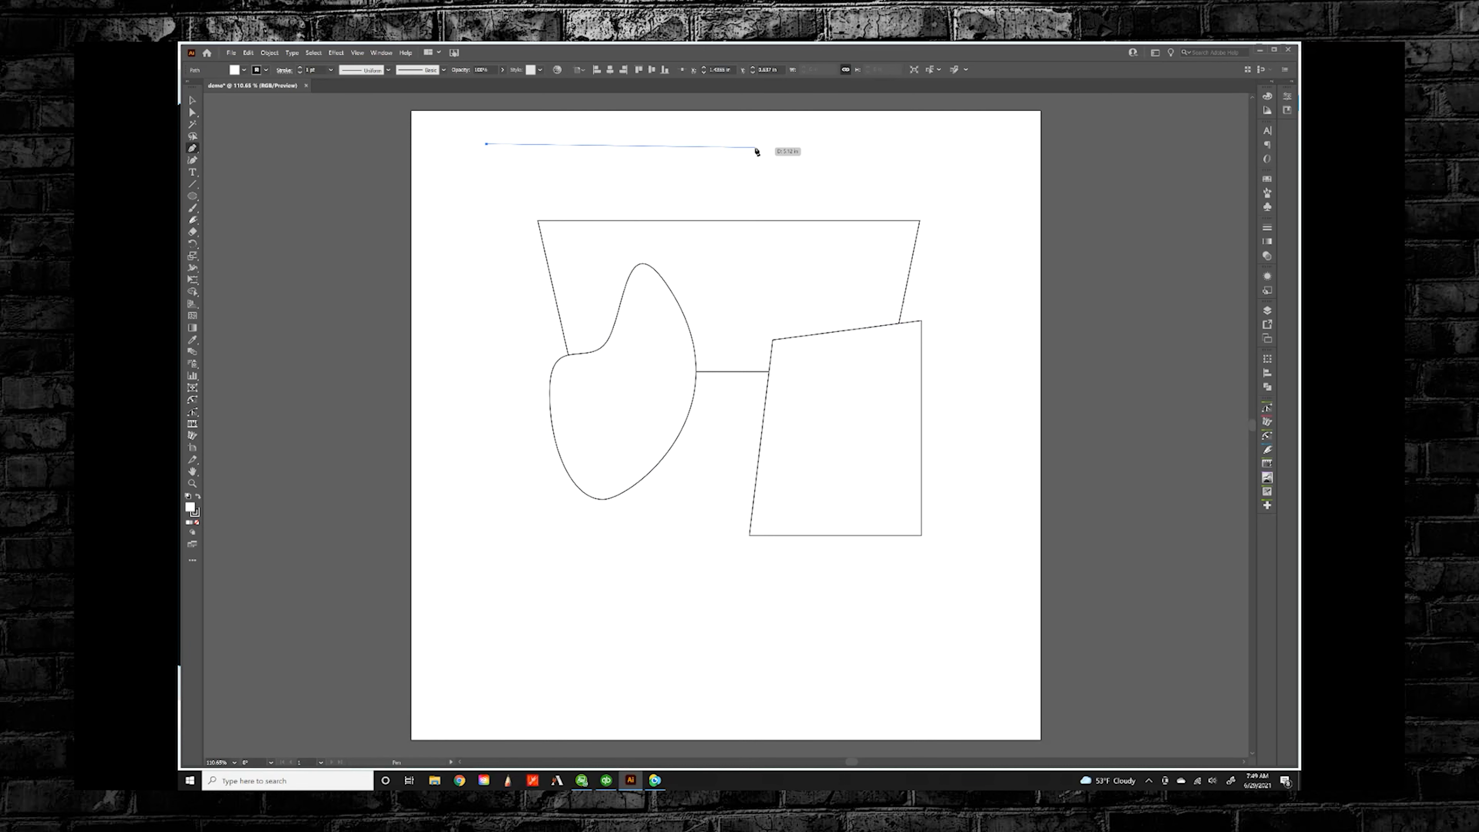
pyautogui.click(758, 144)
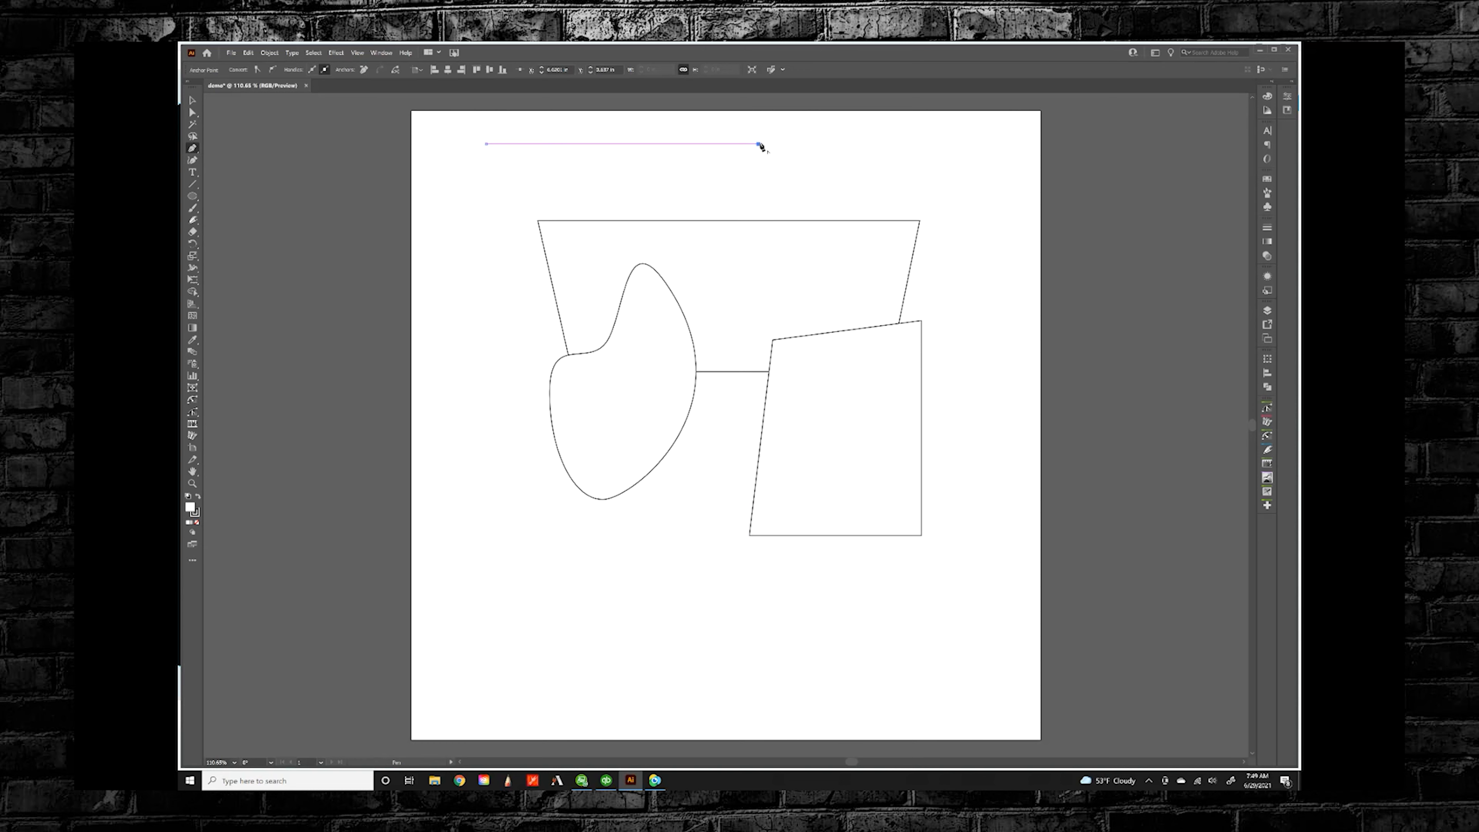
# Step: Extend the Pen path with straight zigzag segments toward the artboard's right edge and back beneath the first segment
pyautogui.click(829, 168)
pyautogui.click(881, 142)
pyautogui.click(942, 147)
pyautogui.click(967, 194)
pyautogui.click(893, 206)
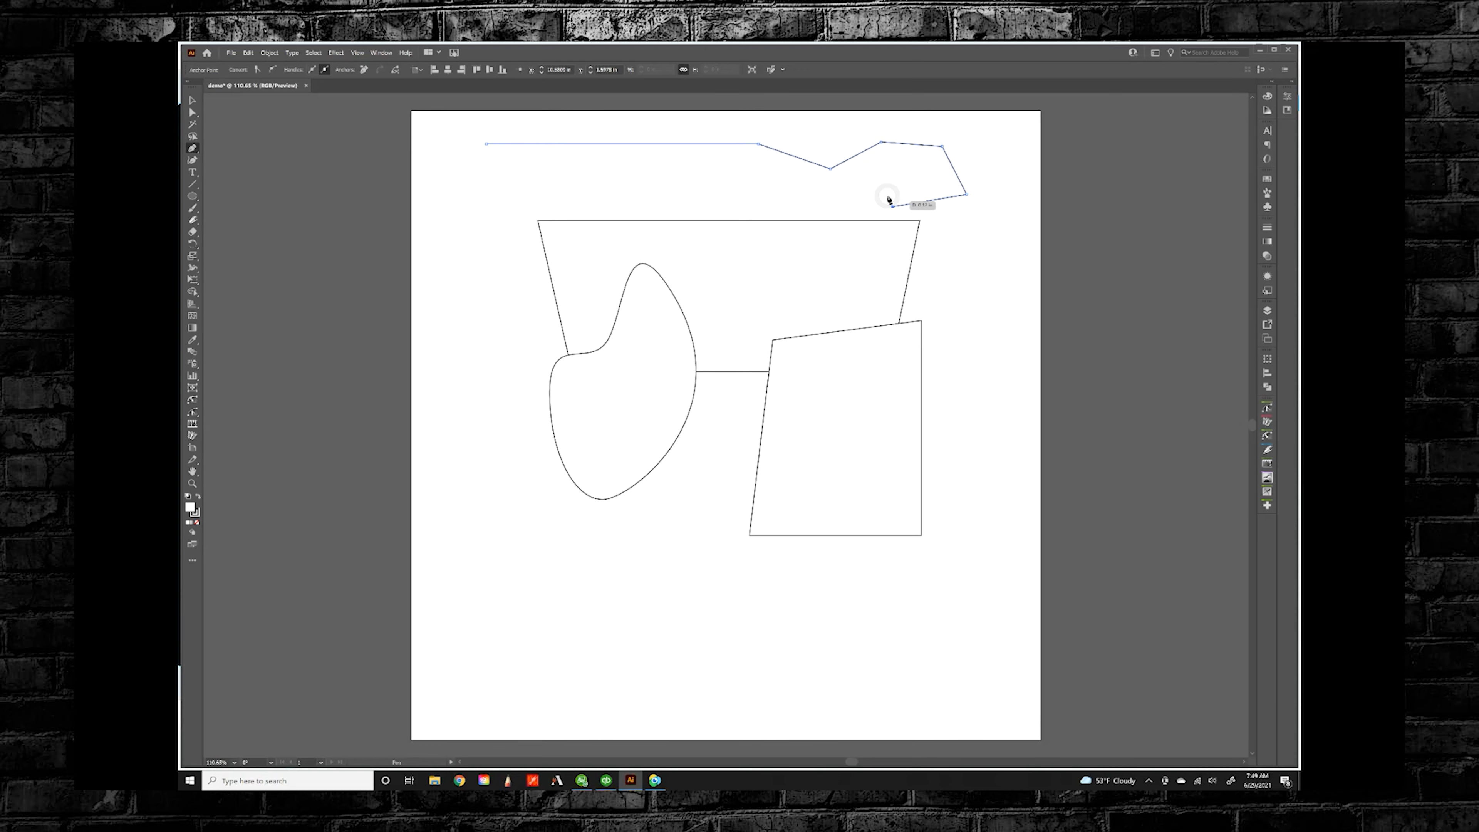
pyautogui.click(871, 179)
pyautogui.click(808, 191)
pyautogui.click(712, 188)
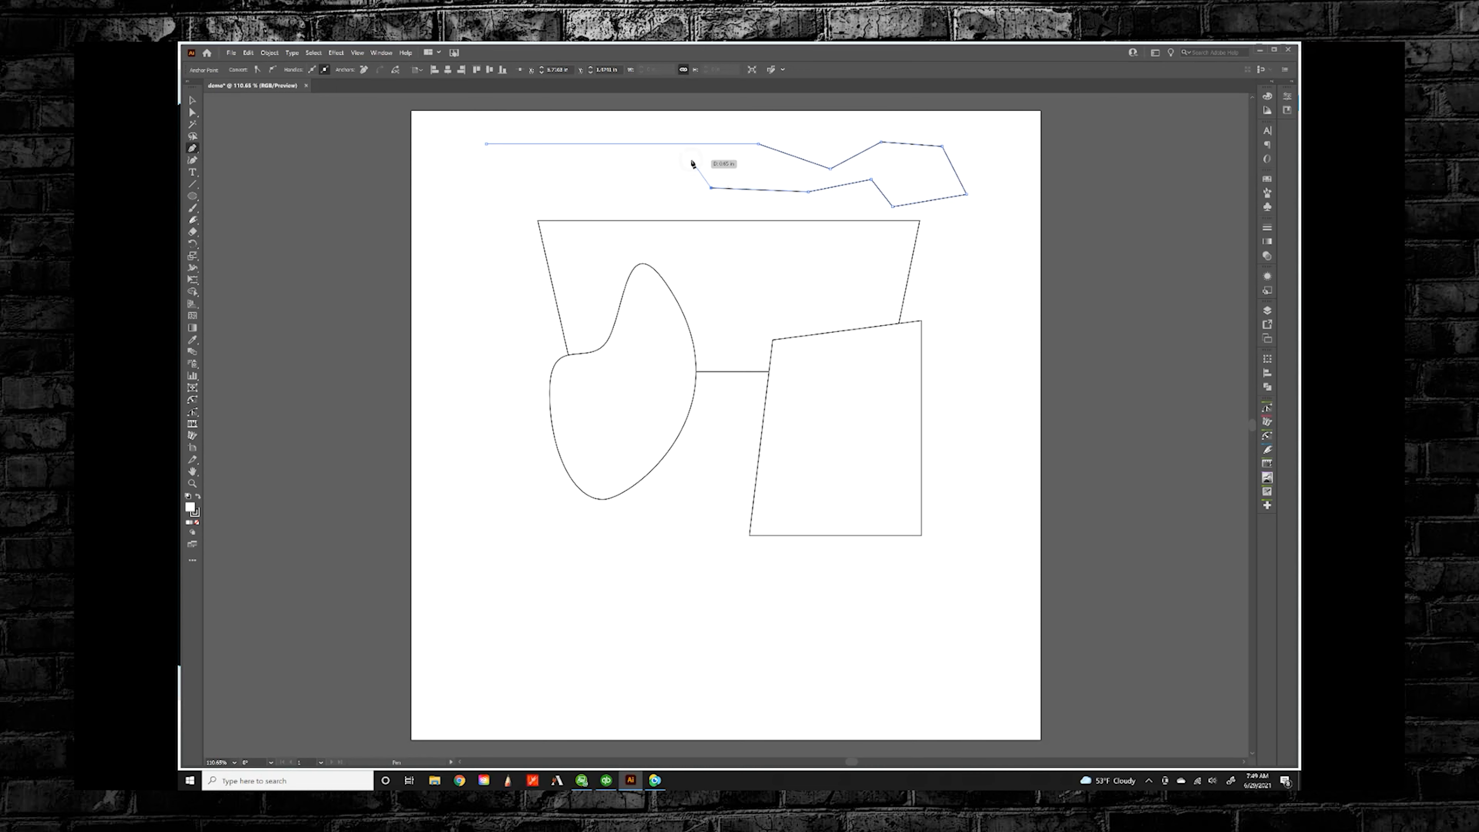
pyautogui.click(689, 158)
# Step: Continue the Pen path with smooth curved segments winding down the left side of the bean shape
pyautogui.click(569, 160)
pyautogui.moveTo(569, 161); pyautogui.dragTo(529, 258)
pyautogui.moveTo(537, 278); pyautogui.dragTo(532, 403)
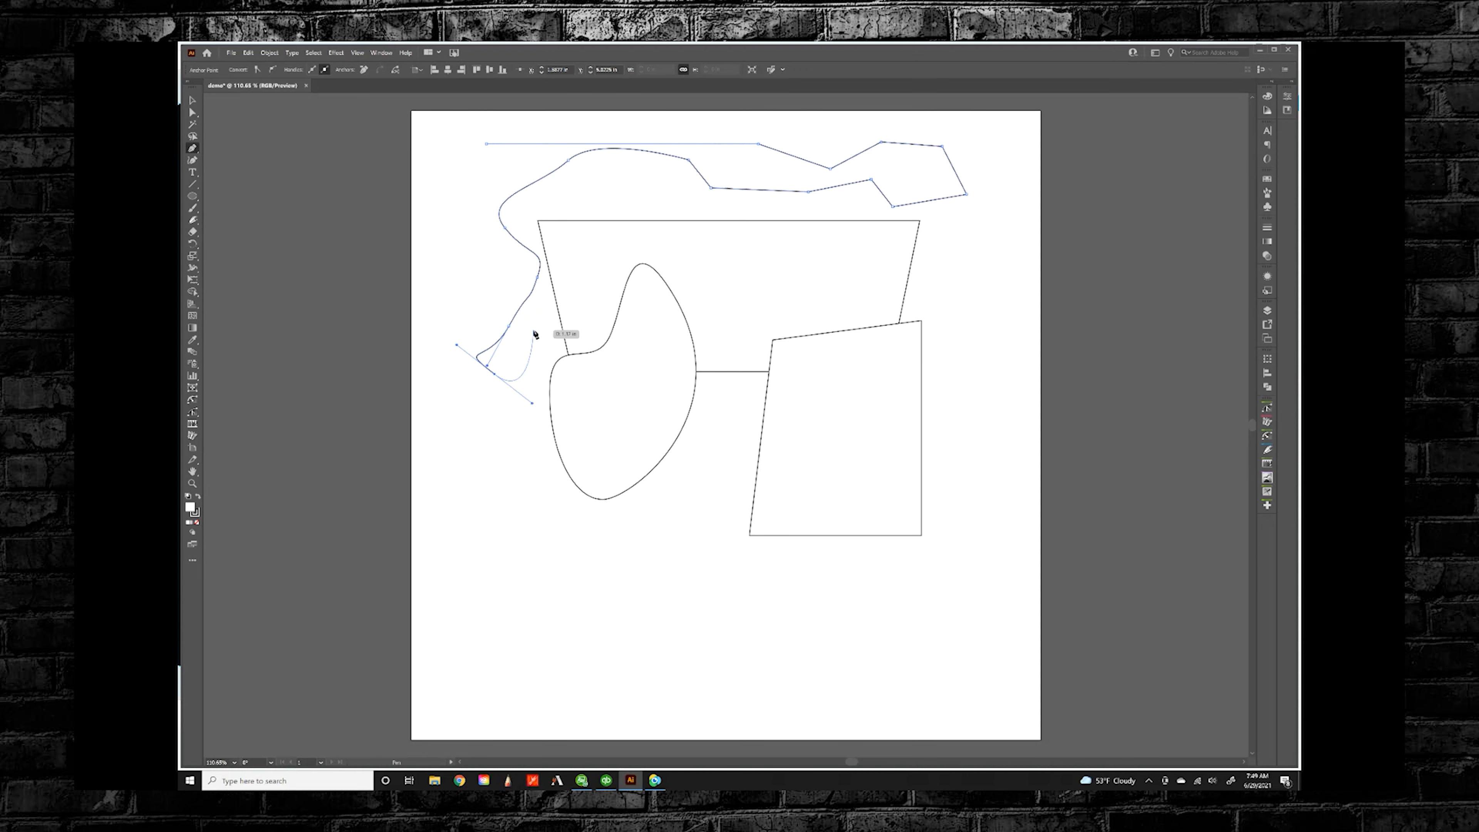
pyautogui.moveTo(546, 505); pyautogui.dragTo(535, 525)
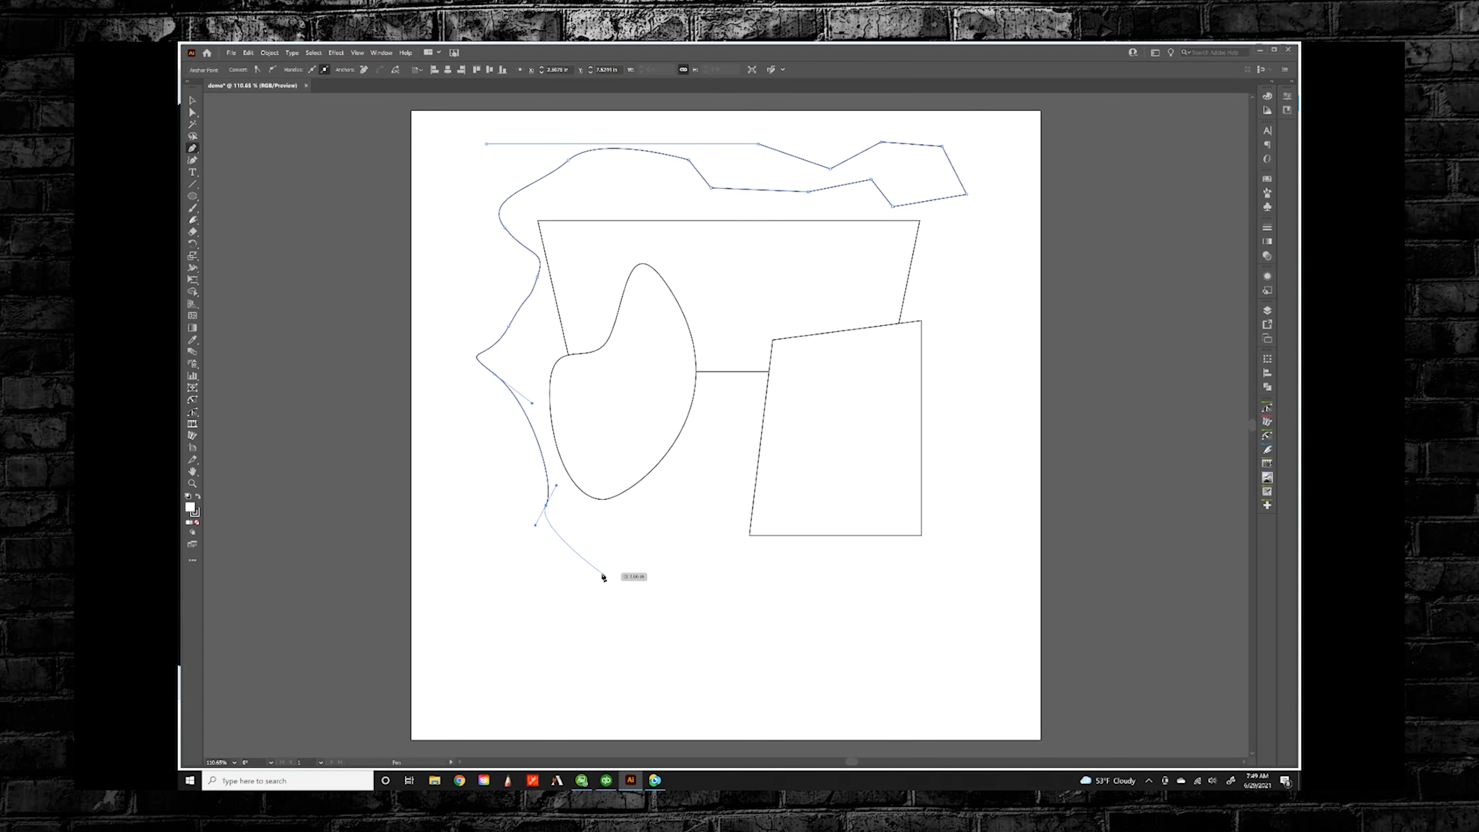
# Step: Add a curved anchor point below the bean shape and adjust its direction handles to form a sharp corner
pyautogui.moveTo(601, 572); pyautogui.dragTo(643, 557)
pyautogui.moveTo(639, 558); pyautogui.dragTo(640, 554)
pyautogui.moveTo(640, 556); pyautogui.dragTo(574, 525)
pyautogui.moveTo(598, 606); pyautogui.dragTo(619, 609)
pyautogui.moveTo(650, 523); pyautogui.dragTo(611, 551)
pyautogui.moveTo(723, 479); pyautogui.dragTo(614, 566)
pyautogui.moveTo(583, 558); pyautogui.dragTo(584, 557)
# Step: Continue the Pen path through a pointed peak, a small wave and a large rounded lobe over the four-sided shape
pyautogui.click(672, 491)
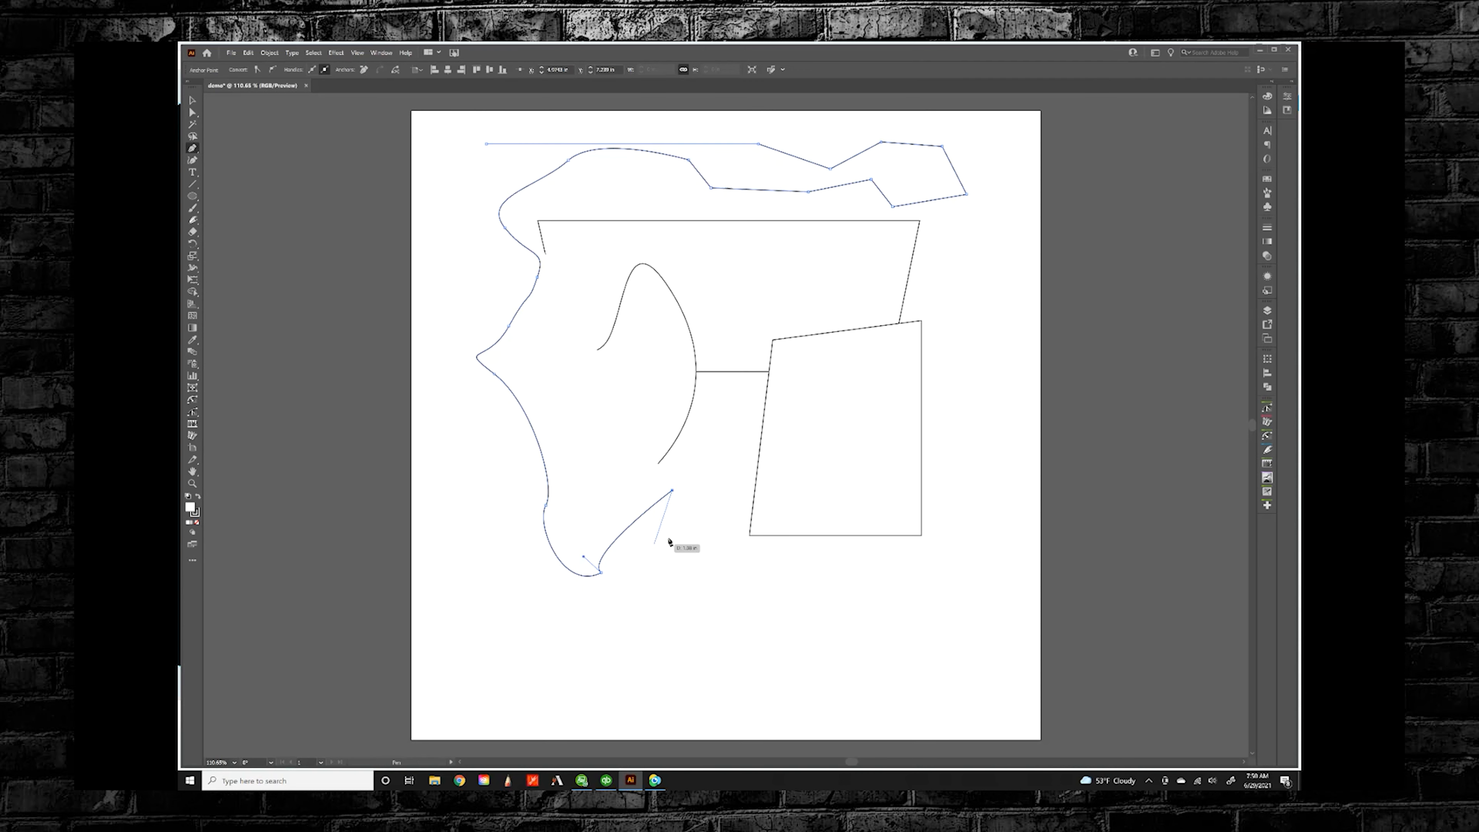
pyautogui.moveTo(698, 548); pyautogui.dragTo(756, 545)
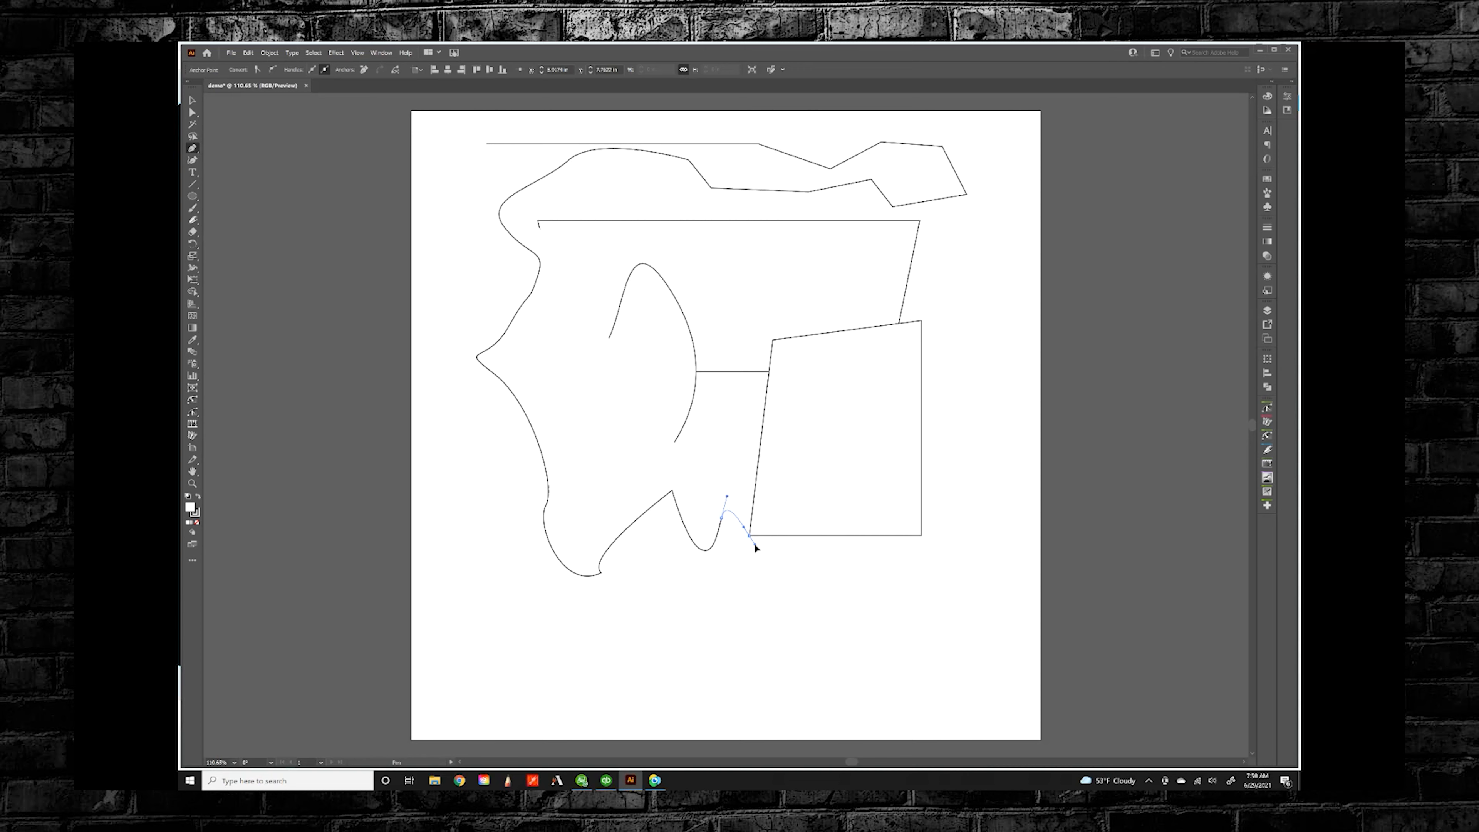
pyautogui.moveTo(755, 547); pyautogui.dragTo(755, 546)
pyautogui.keyDown('ctrl'); pyautogui.click(799, 600); pyautogui.keyUp('ctrl')
pyautogui.click(861, 527)
pyautogui.click(851, 493)
pyautogui.moveTo(804, 415); pyautogui.dragTo(777, 413)
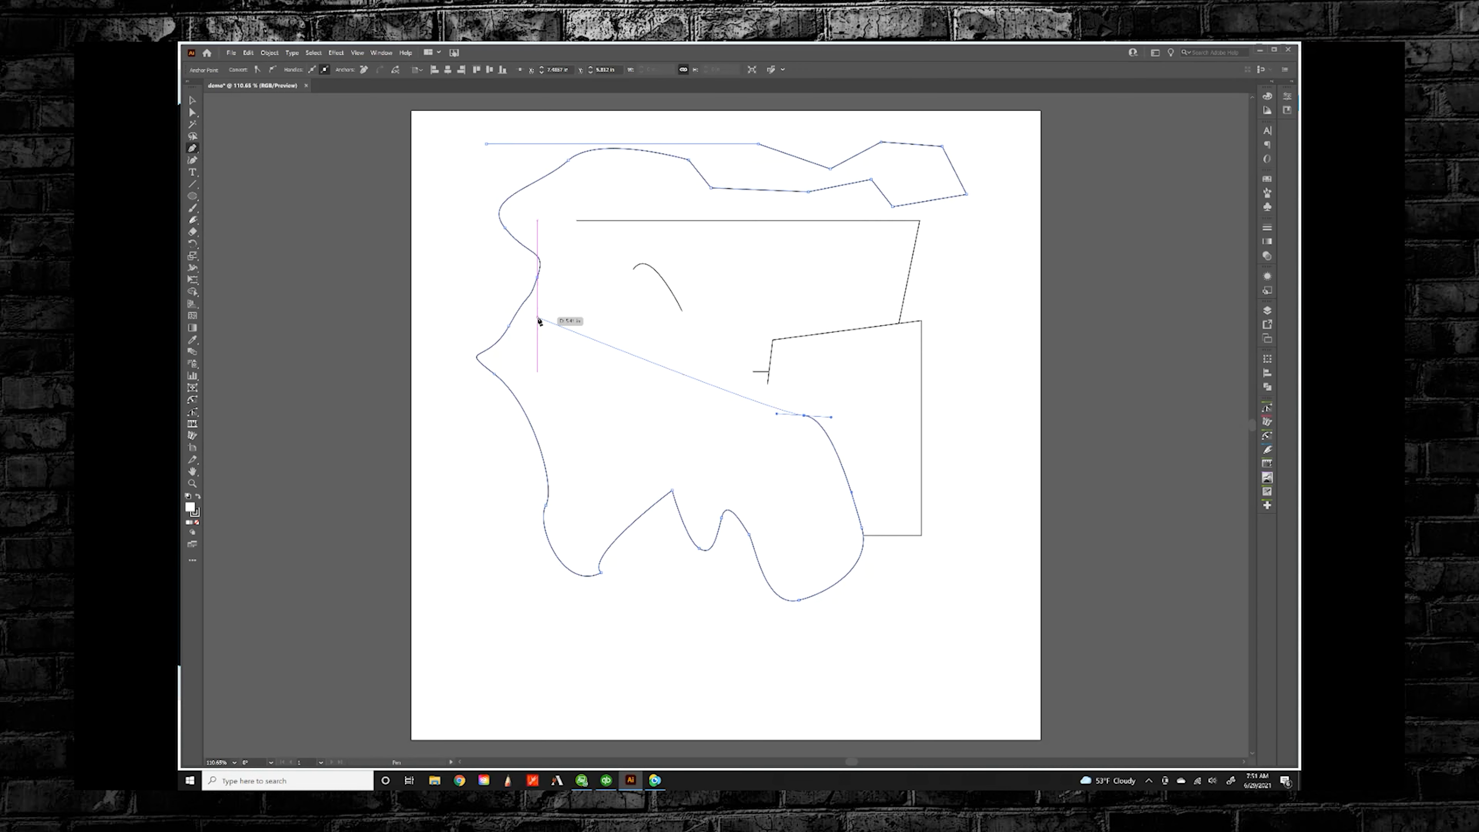
# Step: Carry the Pen path around the upper-right area and back along the artboard's upper edge, and close it at its starting point
pyautogui.click(955, 296)
pyautogui.moveTo(941, 125); pyautogui.dragTo(596, 122)
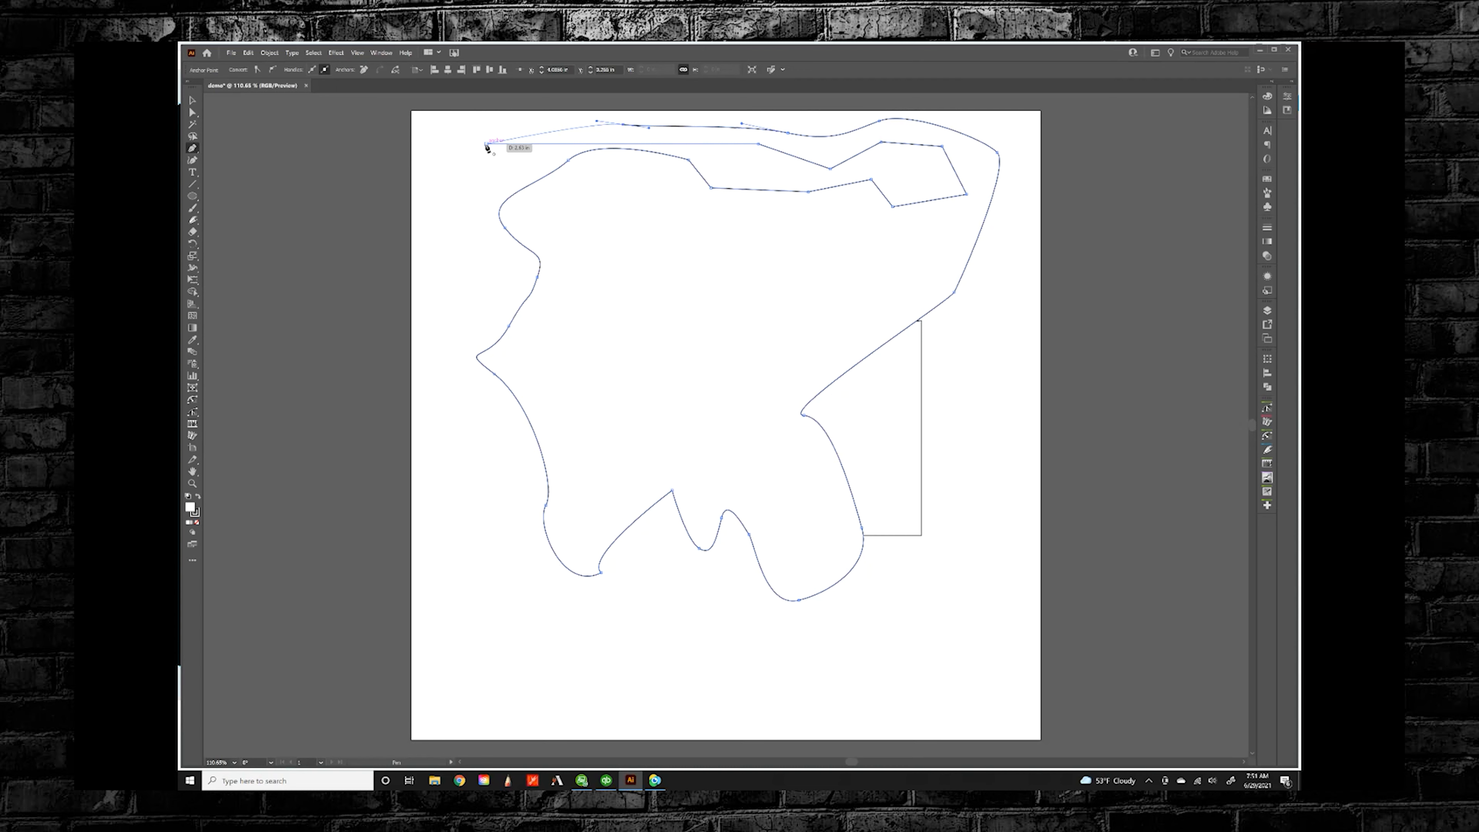
pyautogui.click(487, 145)
pyautogui.moveTo(487, 146); pyautogui.dragTo(502, 173)
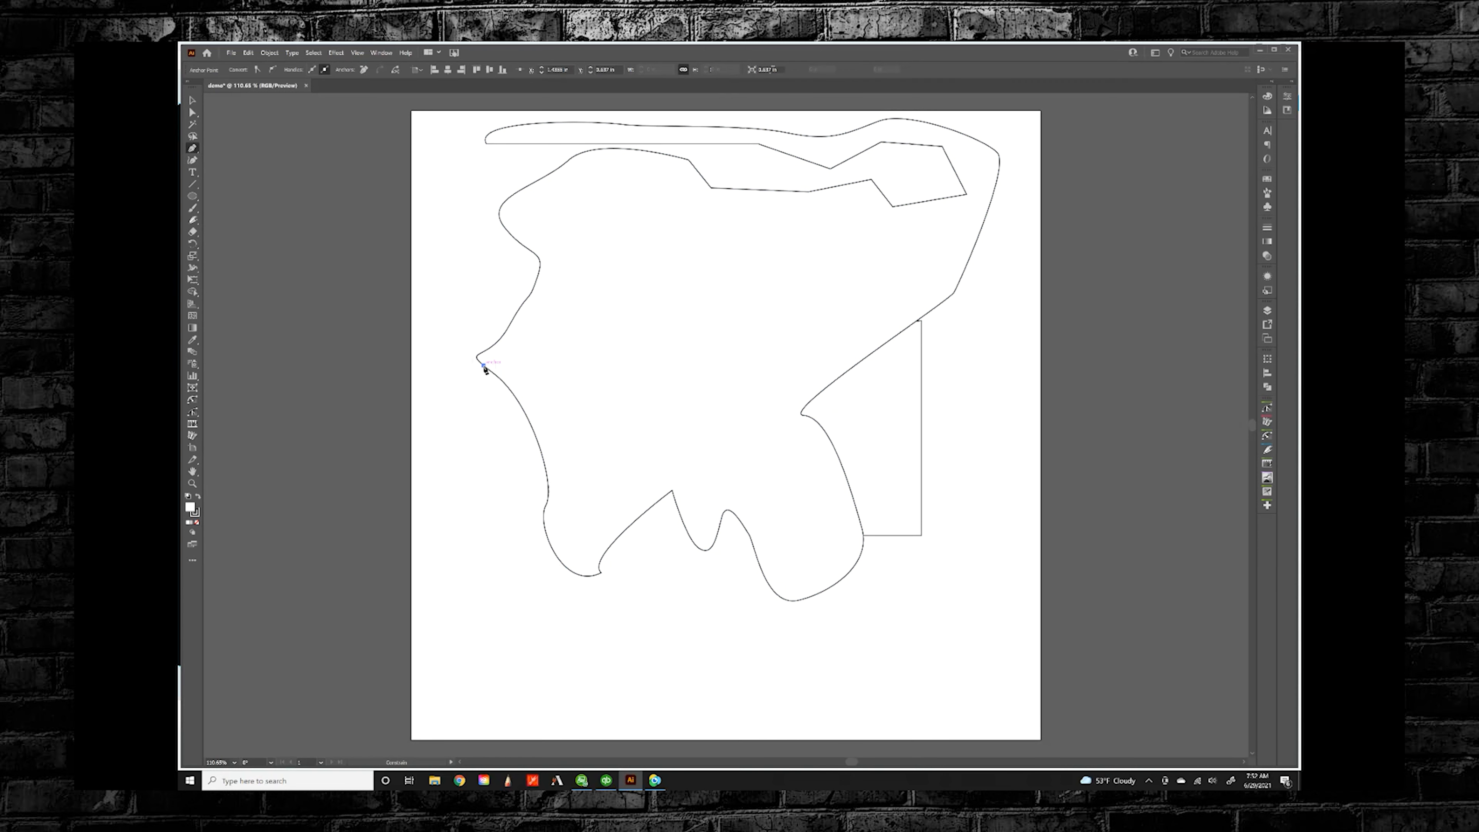
# Step: Draw an open curved Pen path beside the large shape's lower-left edge, starting and ending on that edge
pyautogui.moveTo(482, 368)
pyautogui.mouseDown()
pyautogui.moveTo(456, 420)
pyautogui.moveTo(427, 432)
pyautogui.mouseUp()
pyautogui.moveTo(431, 470); pyautogui.dragTo(448, 501)
pyautogui.moveTo(483, 550); pyautogui.dragTo(498, 554)
pyautogui.moveTo(513, 548); pyautogui.dragTo(555, 526)
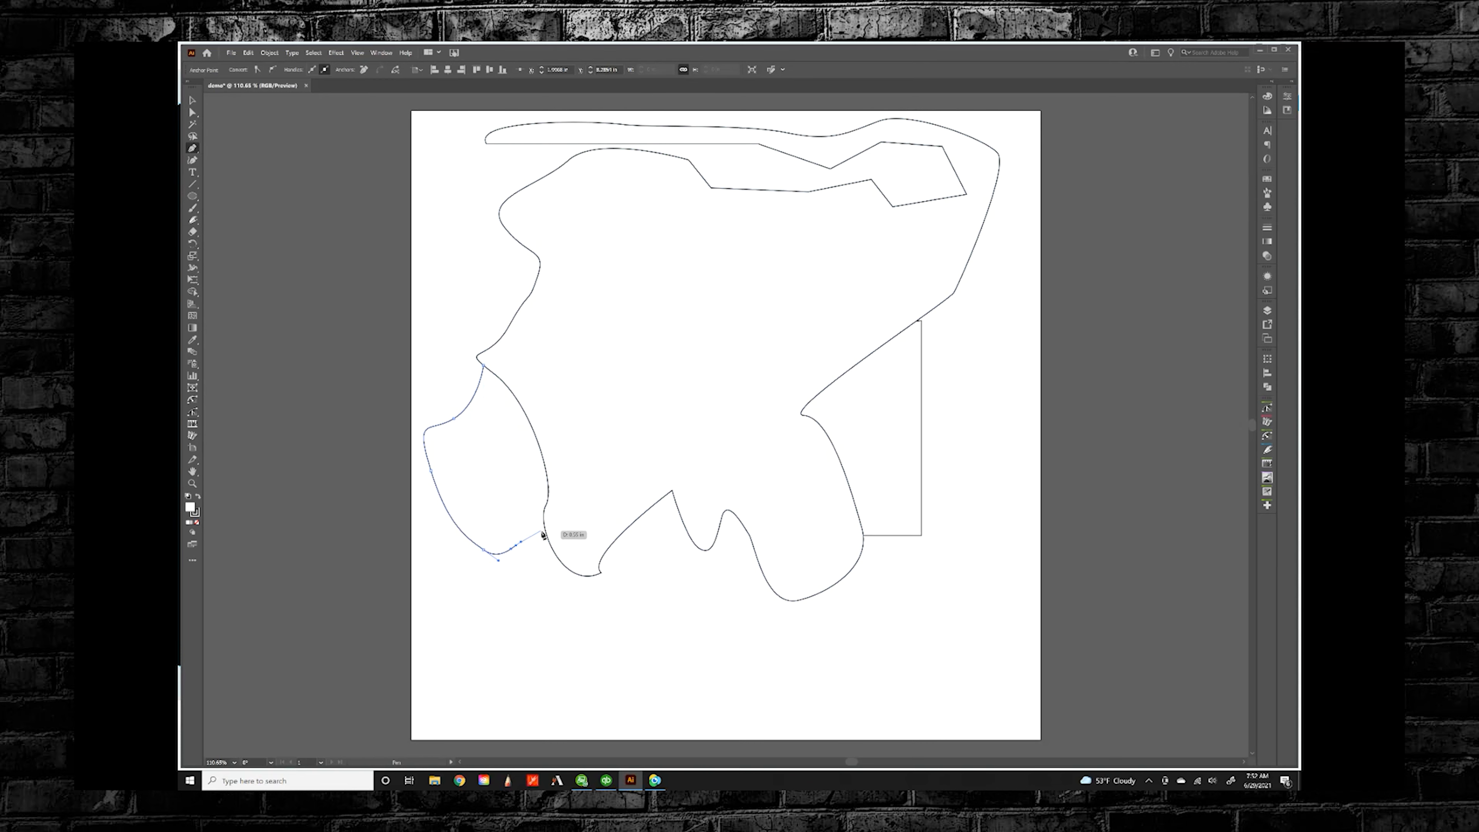
pyautogui.click(546, 531)
pyautogui.hotkey('shift', 'c')
pyautogui.press('p')
# Step: Select the open path's two end anchor points with Direct Selection and align them with the large shape's edge
pyautogui.click(194, 114)
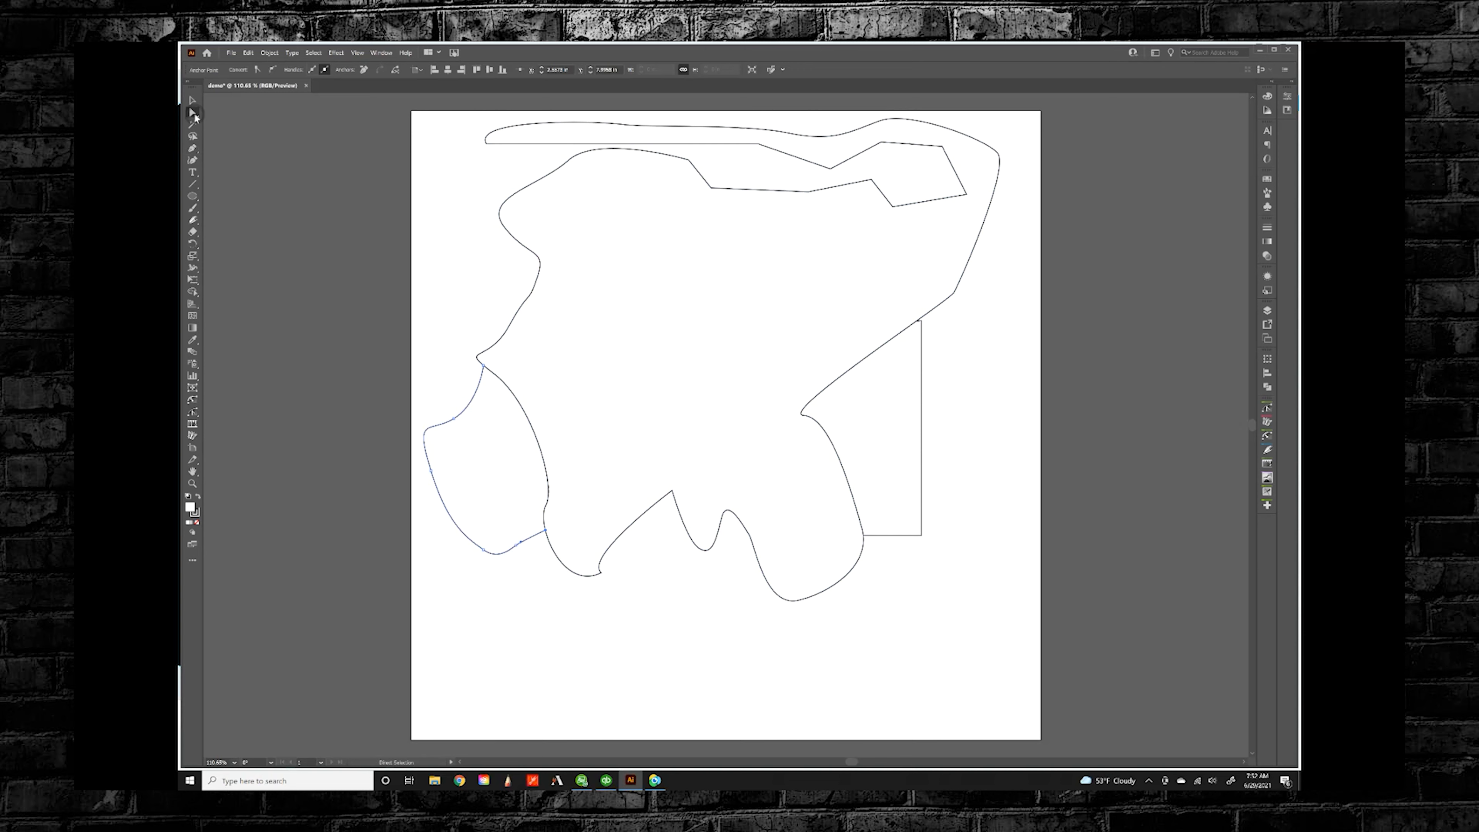
pyautogui.click(484, 365)
pyautogui.moveTo(484, 365); pyautogui.dragTo(484, 367)
pyautogui.click(542, 533)
pyautogui.moveTo(541, 533); pyautogui.dragTo(546, 532)
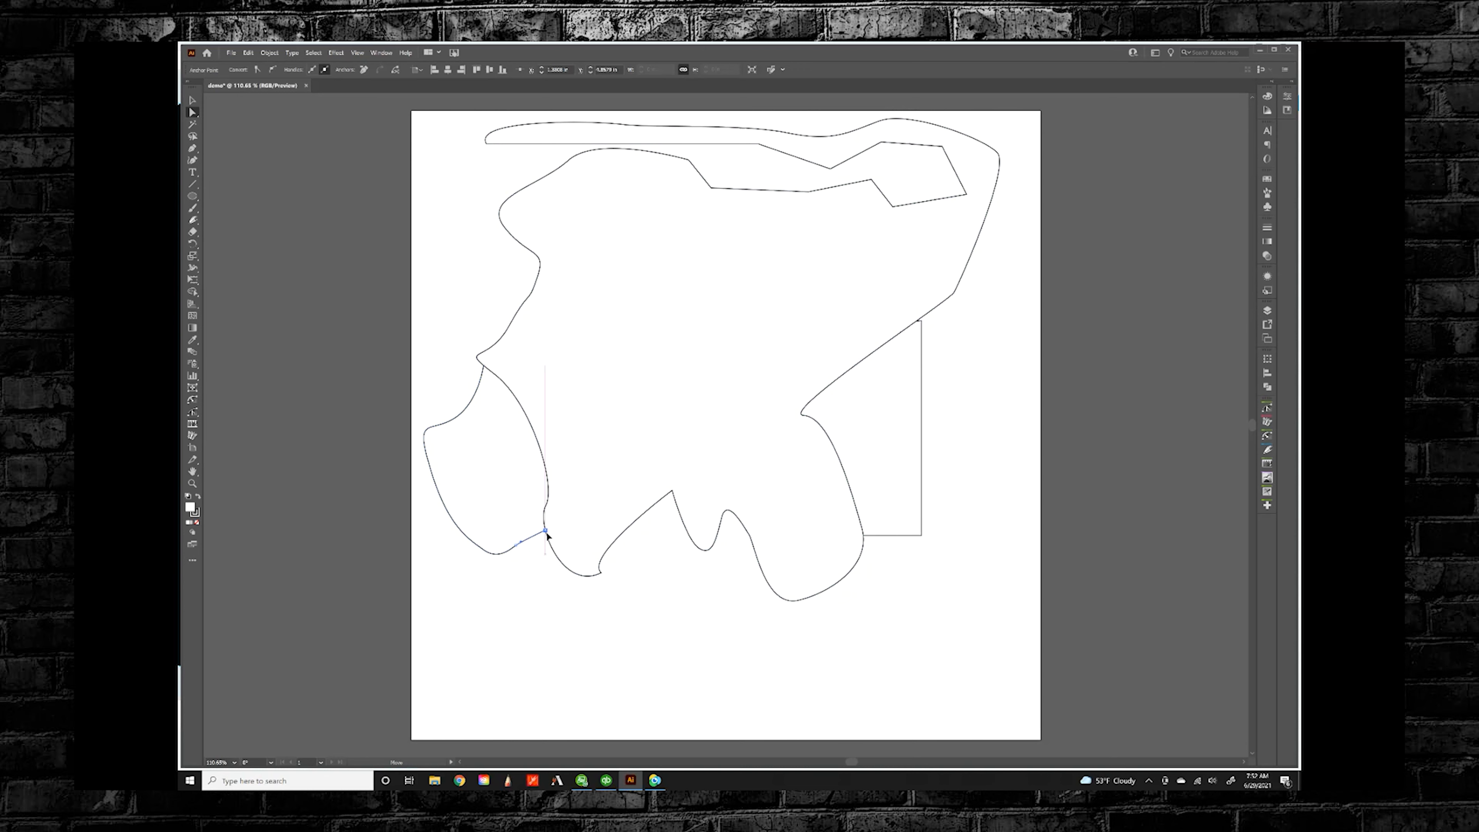
# Step: Move the large shape up slightly and raise the open path's upper end point to meet its edge
pyautogui.click(575, 473)
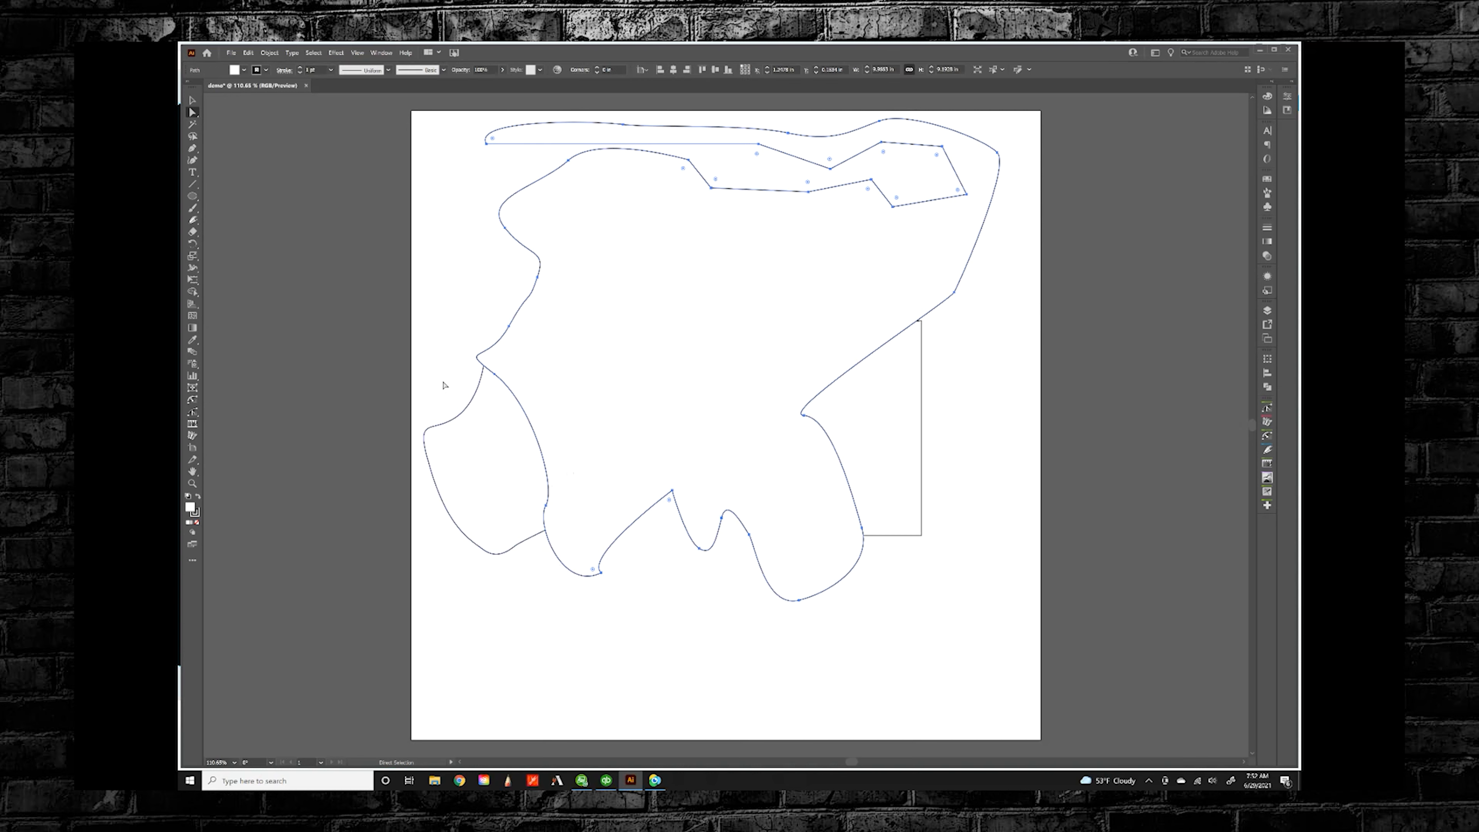
pyautogui.moveTo(484, 366); pyautogui.dragTo(484, 353)
pyautogui.click(484, 353)
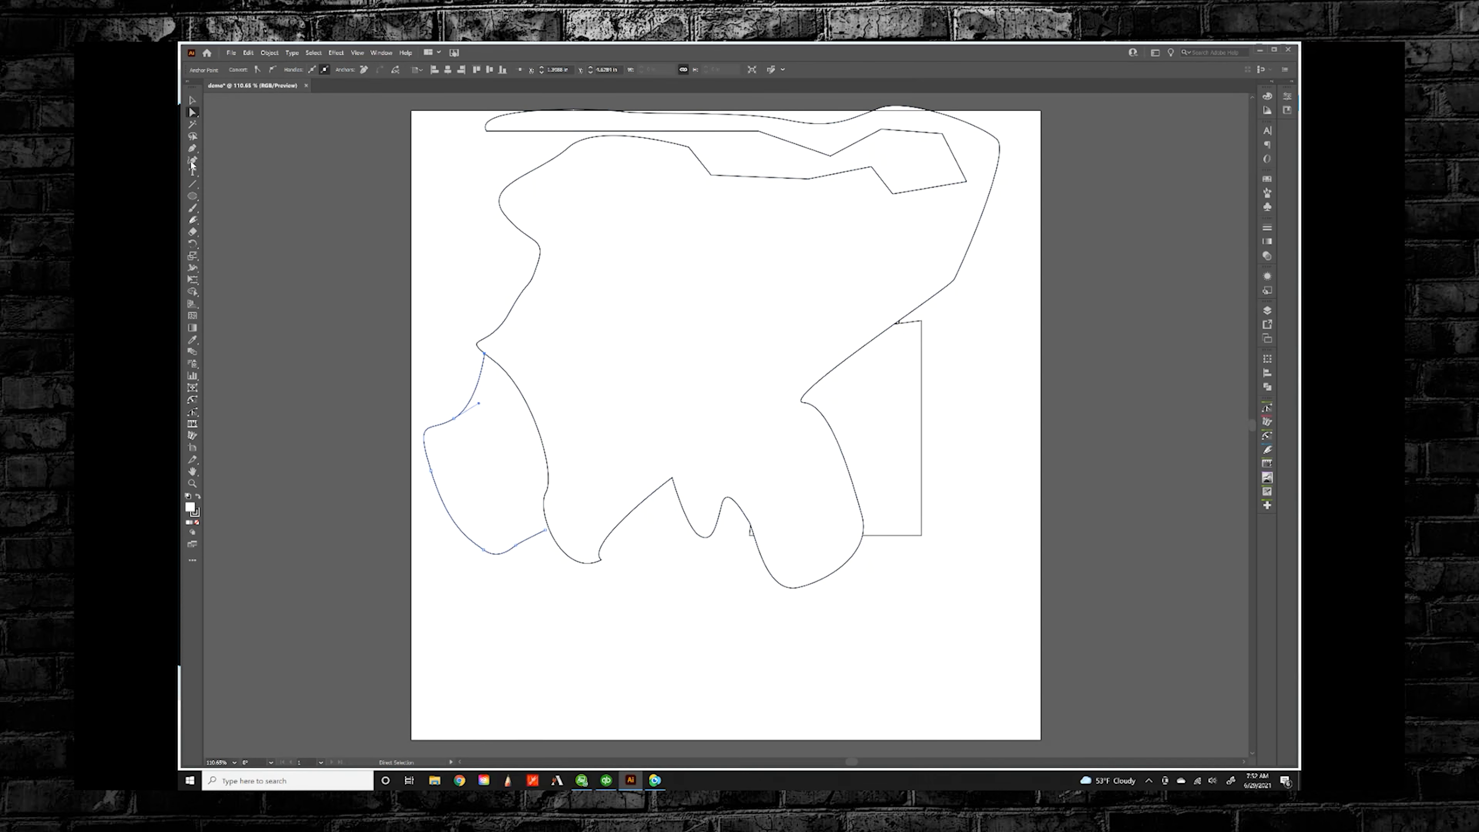
# Step: Try drawing a small Pen path with straight and curved segments off the large shape's left edge, and undo it
pyautogui.click(194, 149)
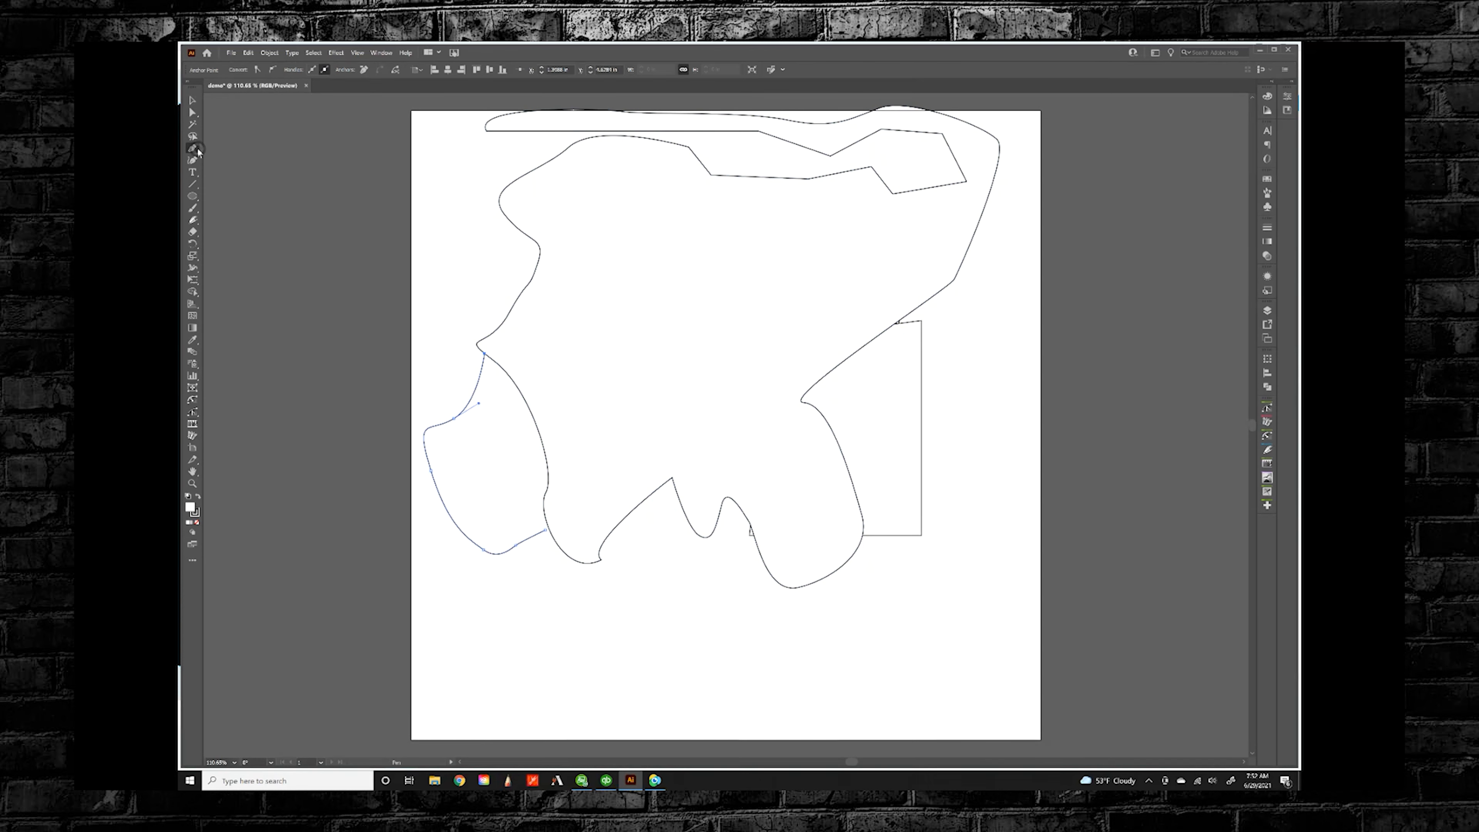
pyautogui.click(516, 301)
pyautogui.click(474, 248)
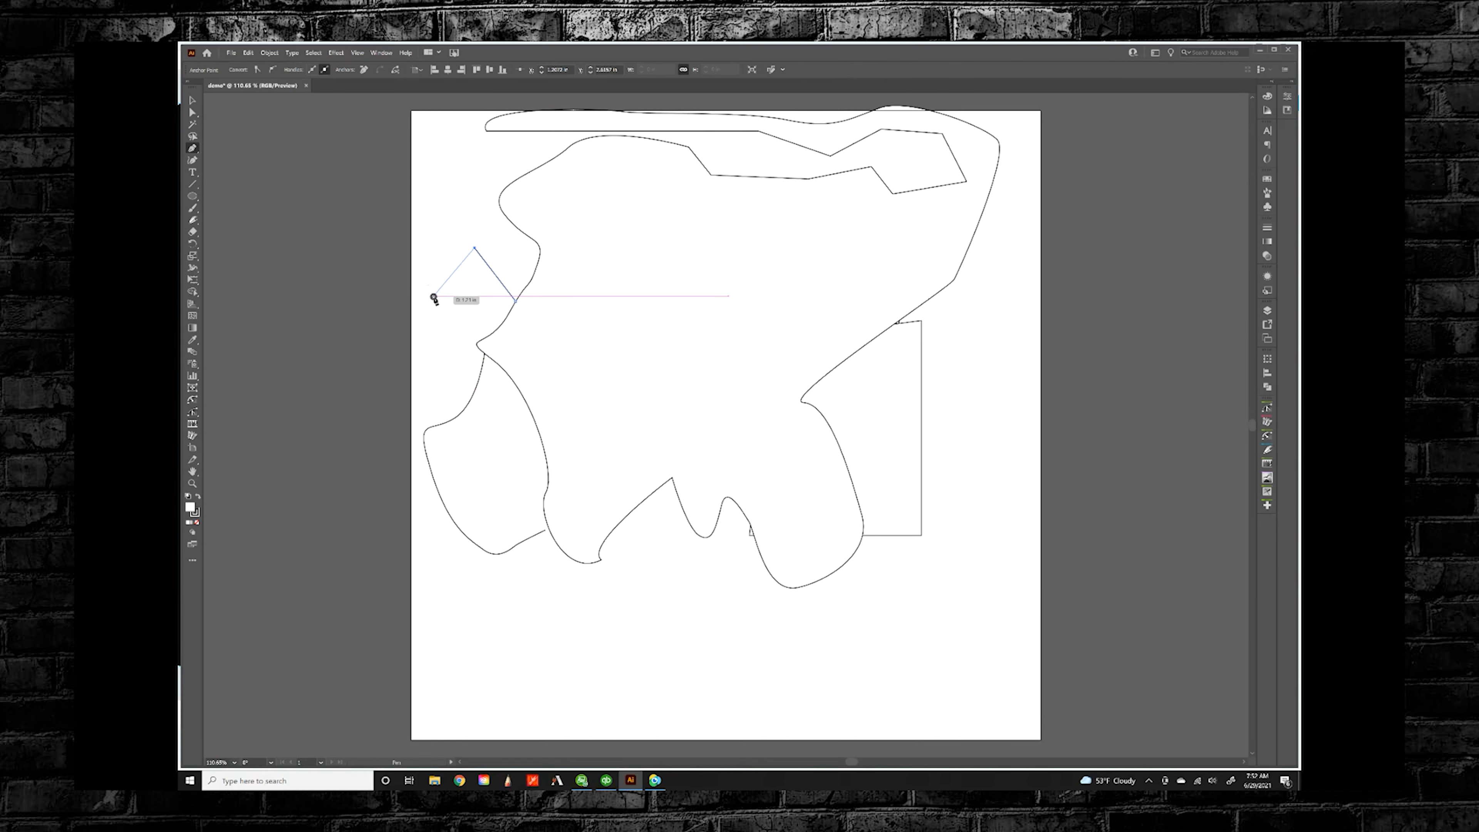
pyautogui.moveTo(434, 293); pyautogui.dragTo(436, 323)
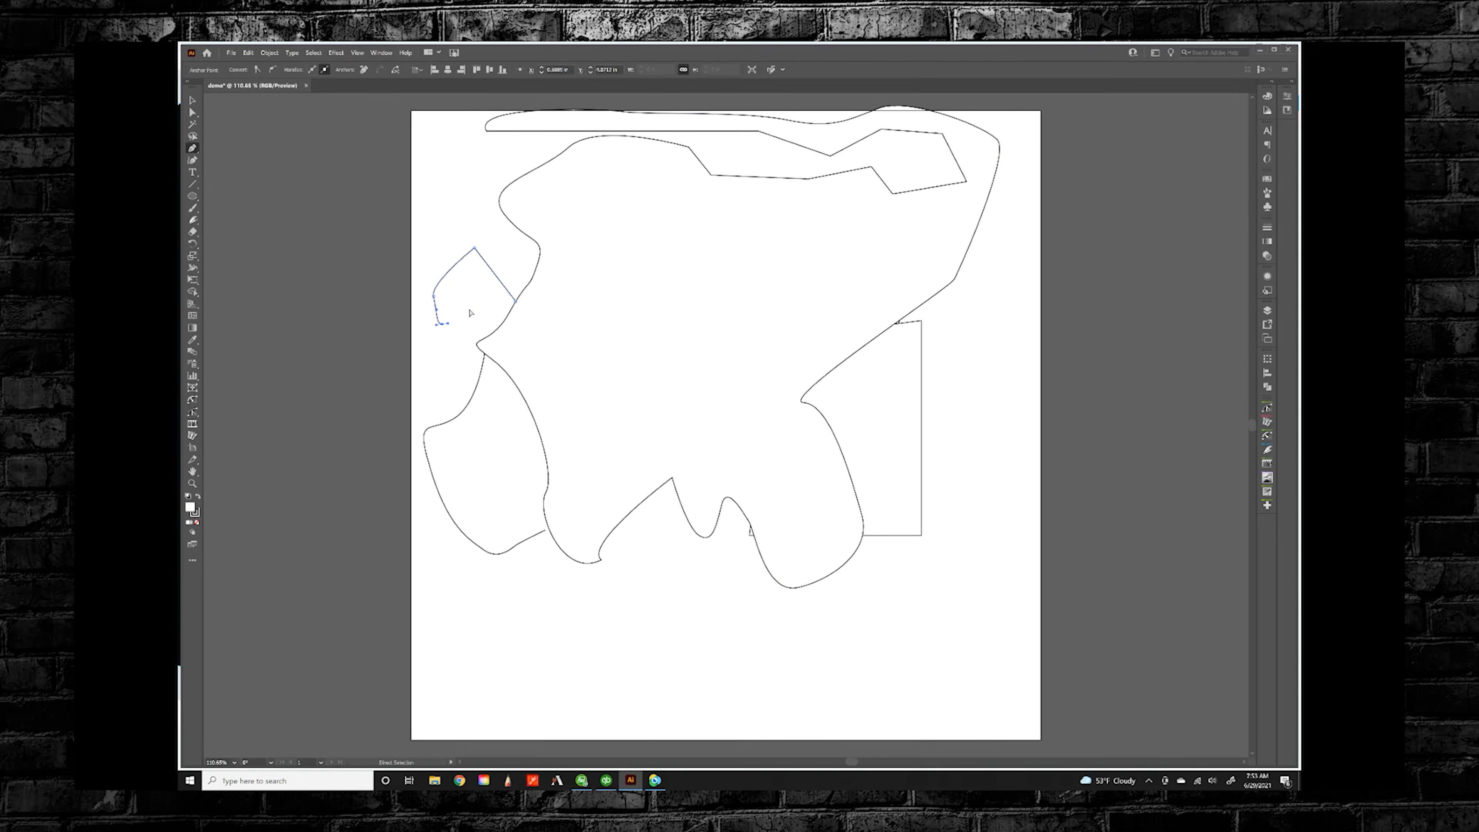
pyautogui.hotkey('ctrl', 'z')
pyautogui.hotkey('ctrl', 'z')
pyautogui.hotkey('ctrl', 'z')
pyautogui.hotkey('ctrl', 'z')
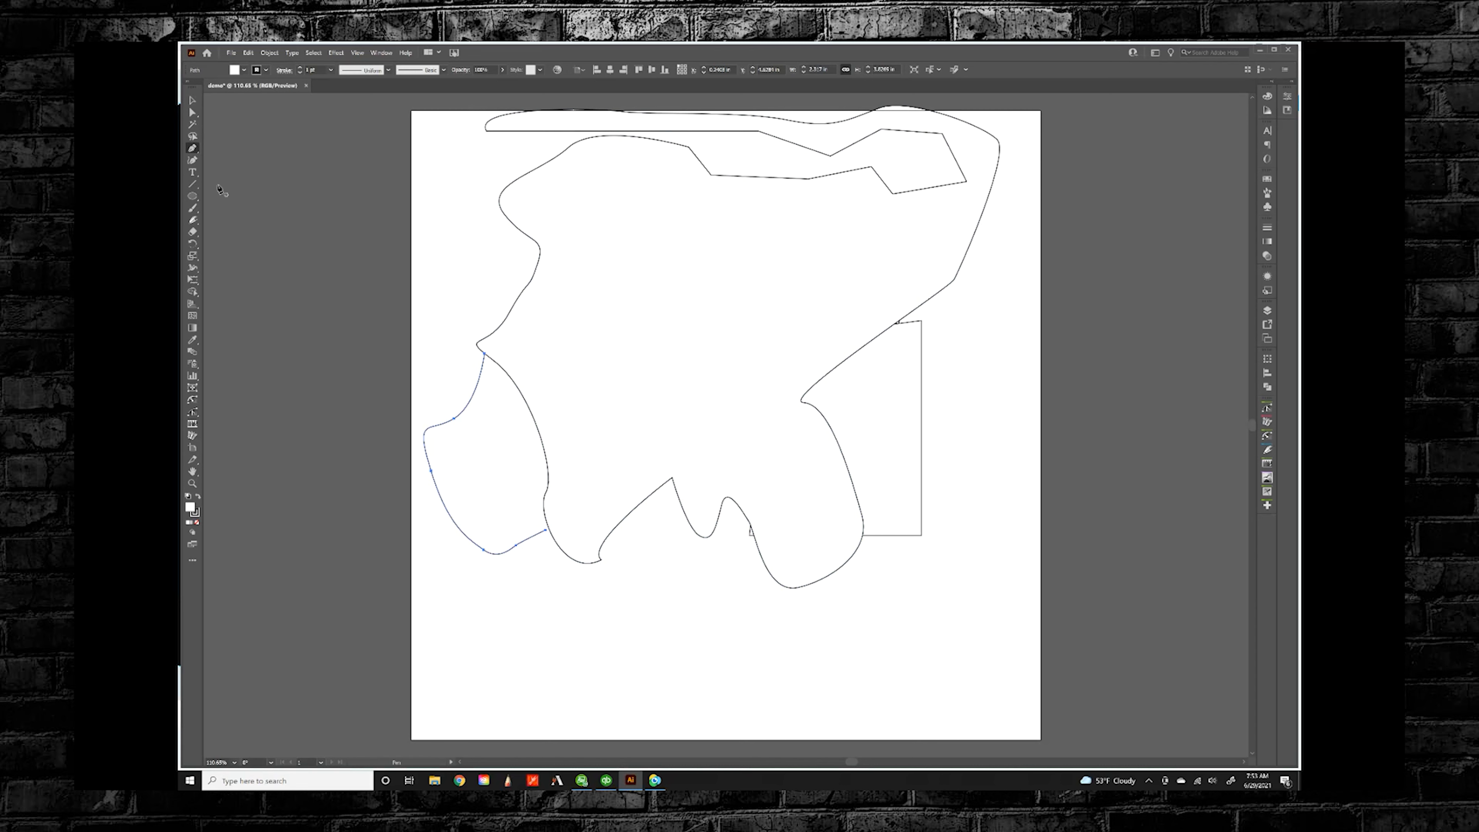
# Step: Deselect everything and start a Curvature path with three points below the large shape, bowing out to the lower right
pyautogui.click(193, 161)
pyautogui.click(192, 101)
pyautogui.click(321, 165)
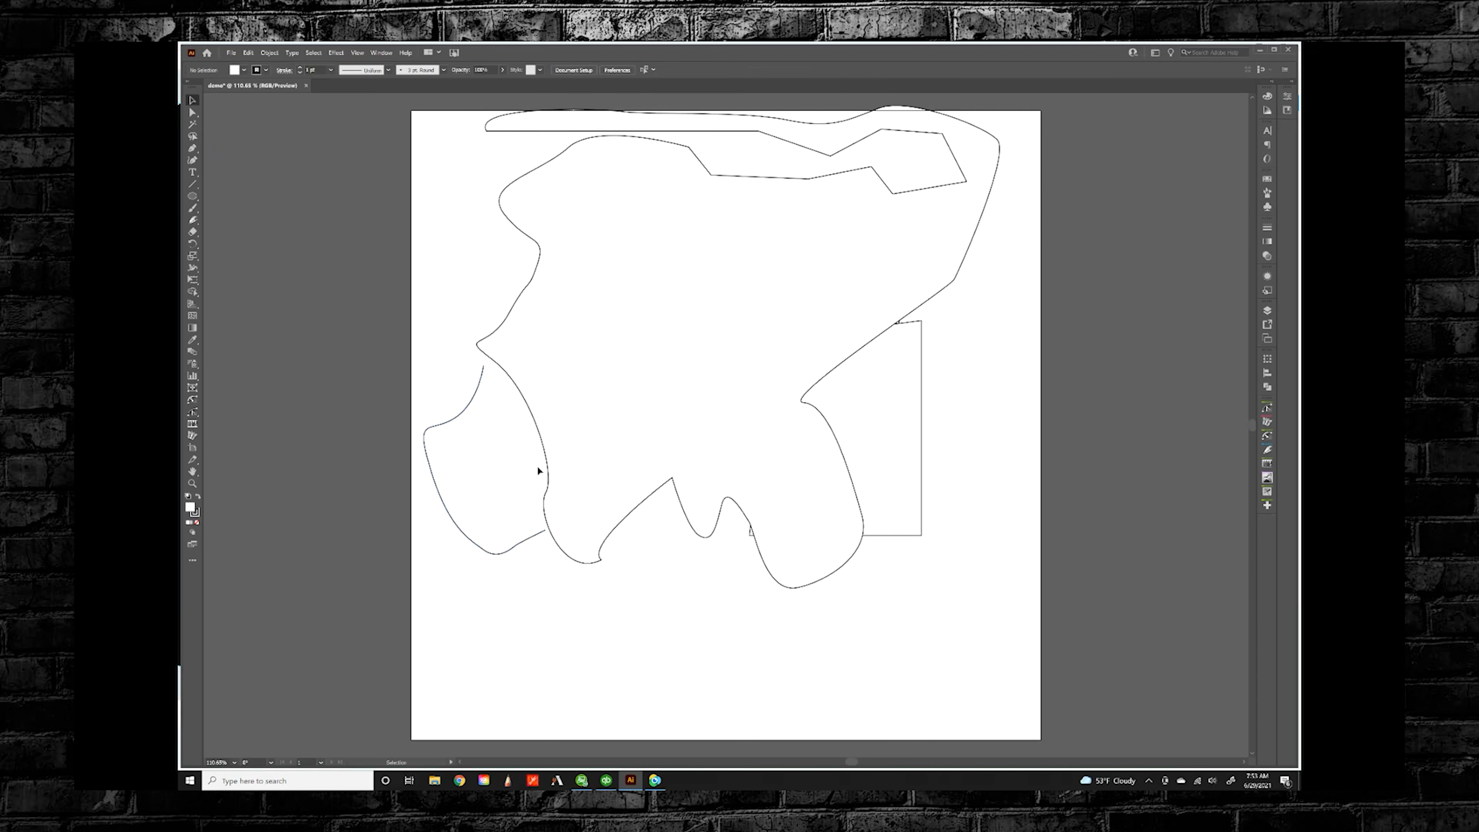
pyautogui.click(193, 160)
pyautogui.click(652, 614)
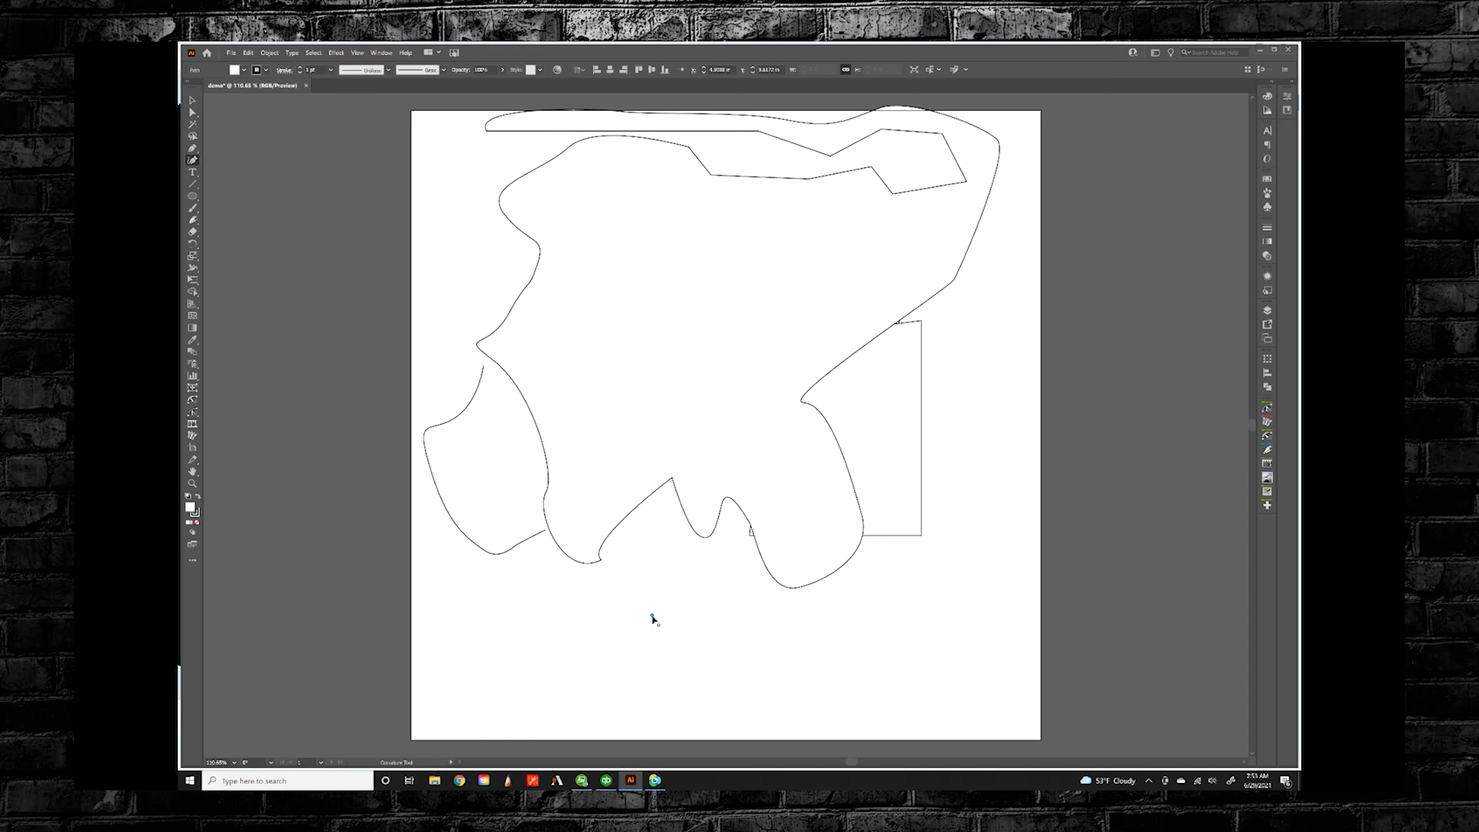
pyautogui.click(893, 608)
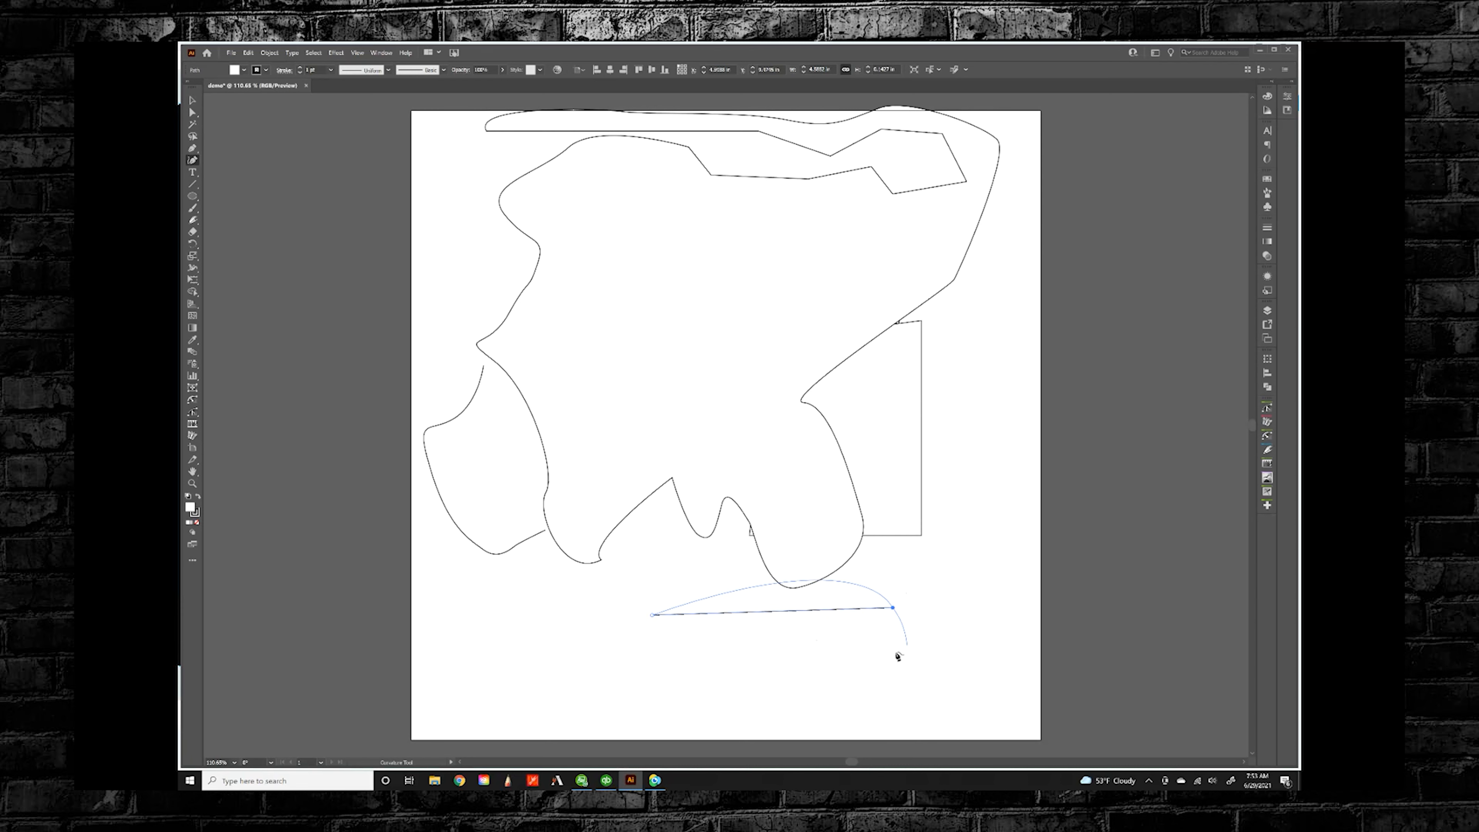
pyautogui.click(937, 555)
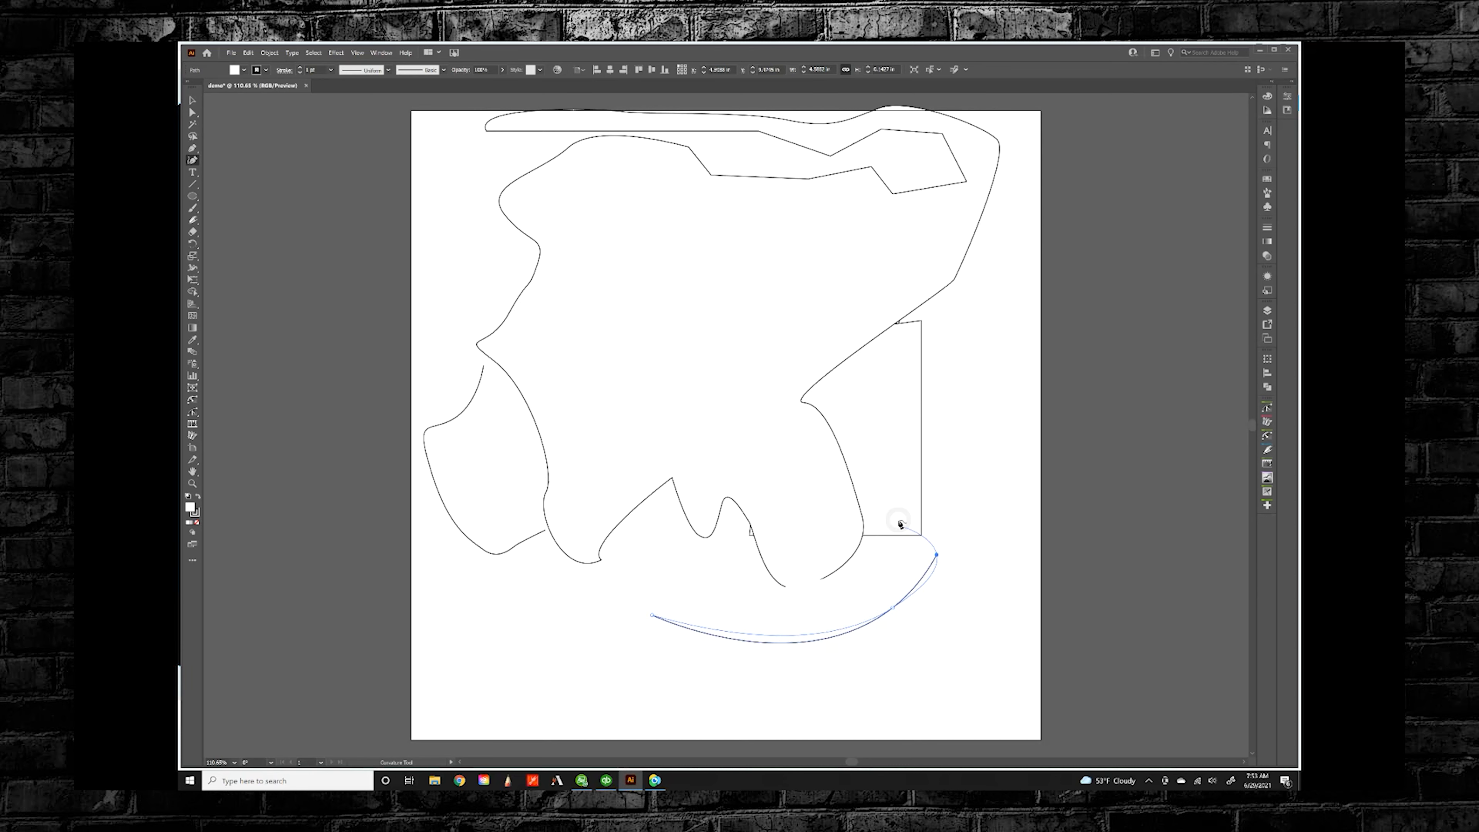
# Step: Extend the Curvature path into an inner loop around the artboard's center and a wide arc up its right side
pyautogui.click(696, 445)
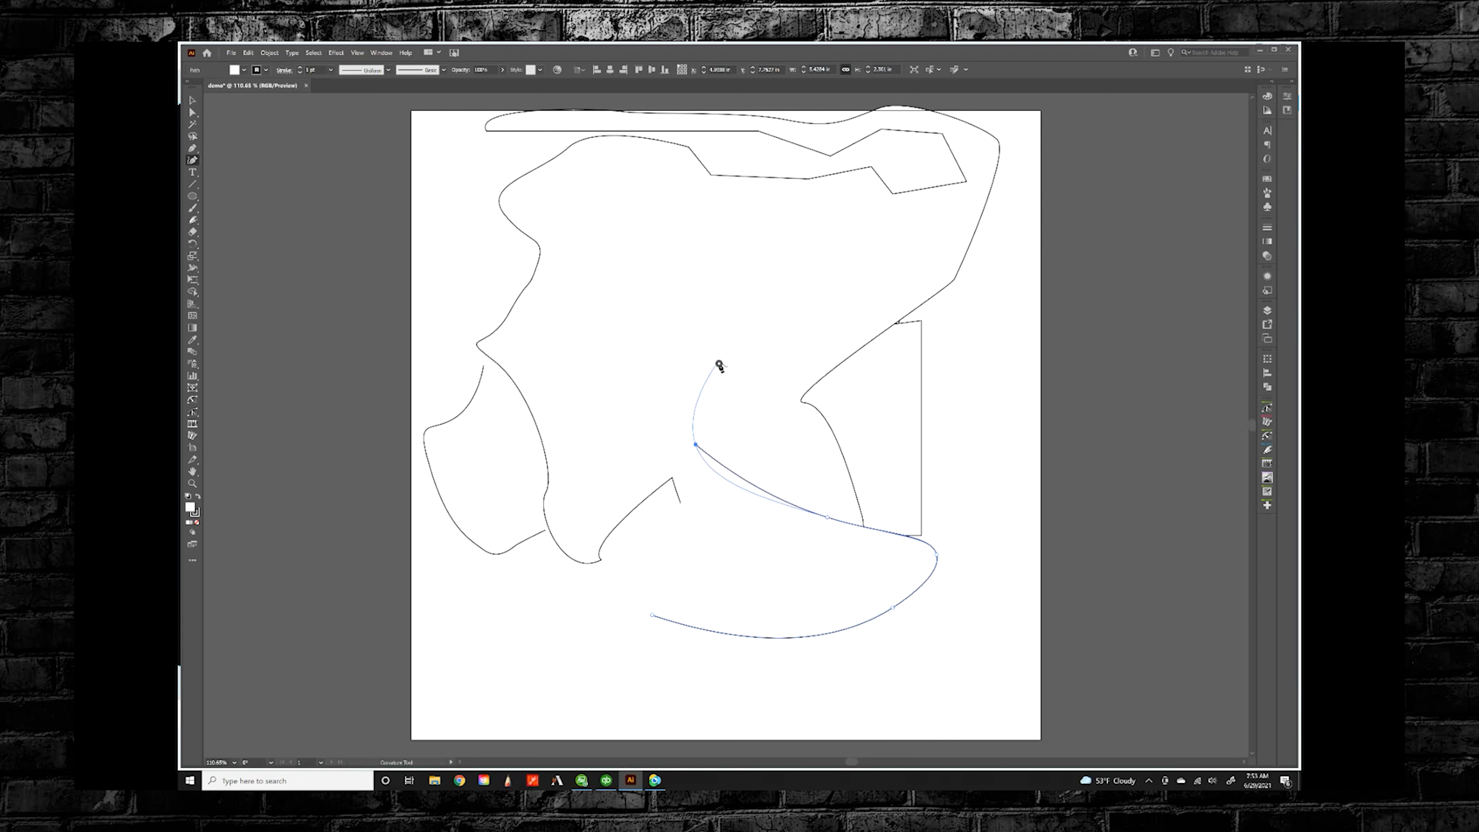
pyautogui.click(728, 359)
pyautogui.click(881, 454)
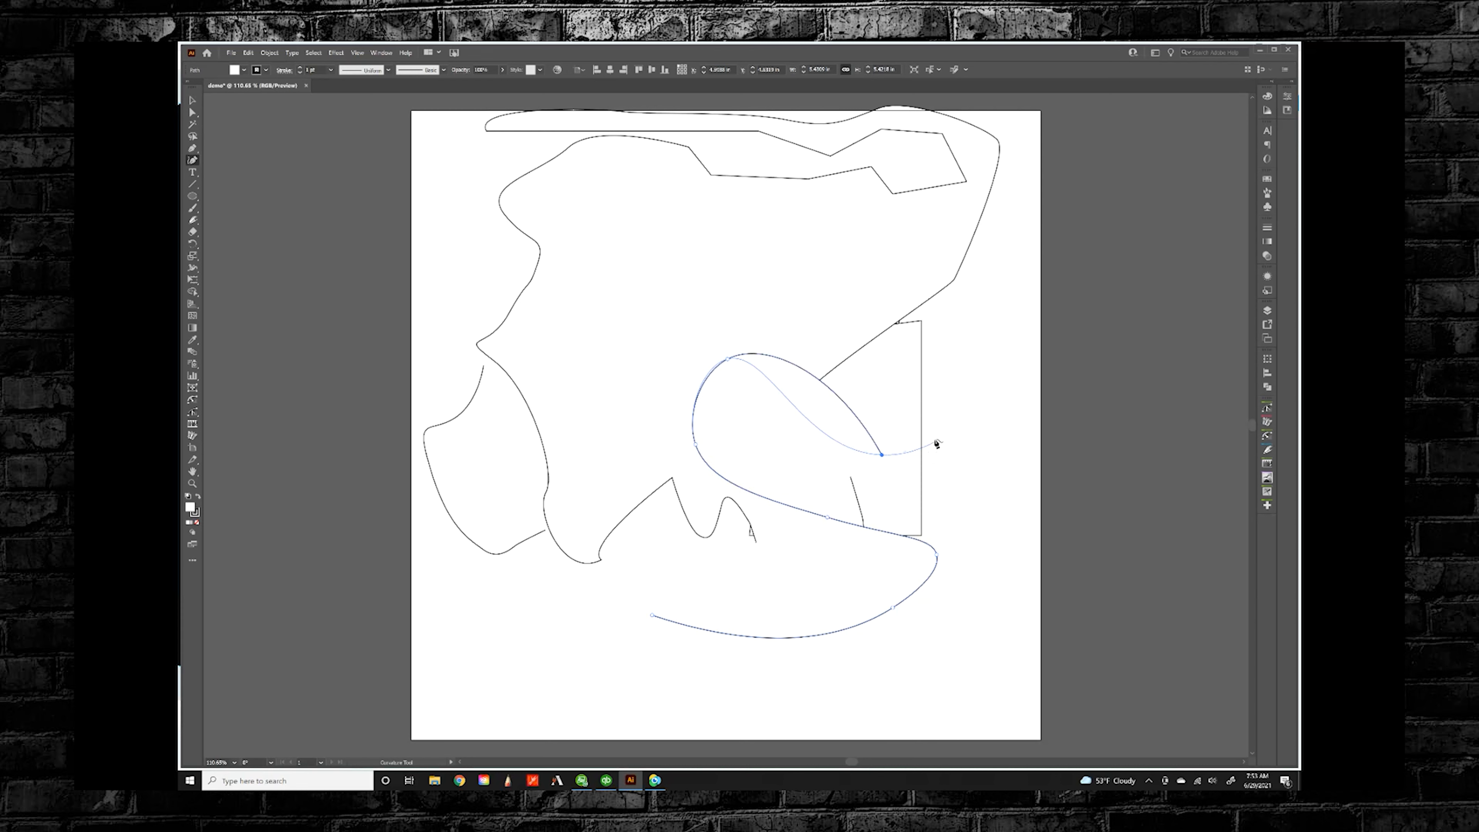
pyautogui.click(935, 440)
pyautogui.click(940, 341)
pyautogui.click(863, 254)
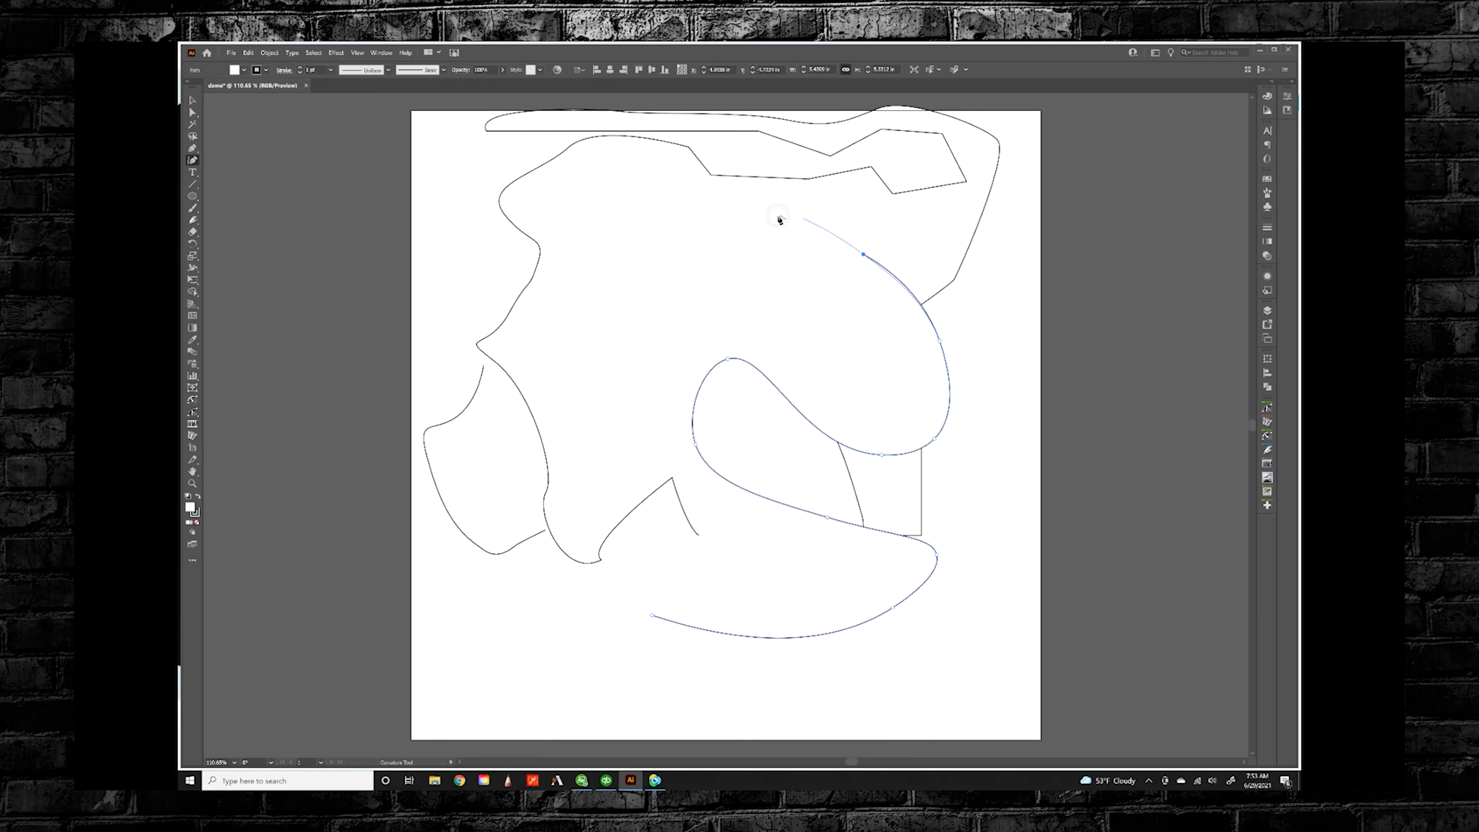
# Step: Continue the Curvature path across the top and down the left in smooth waves, and close it at its starting point
pyautogui.click(748, 220)
pyautogui.click(676, 301)
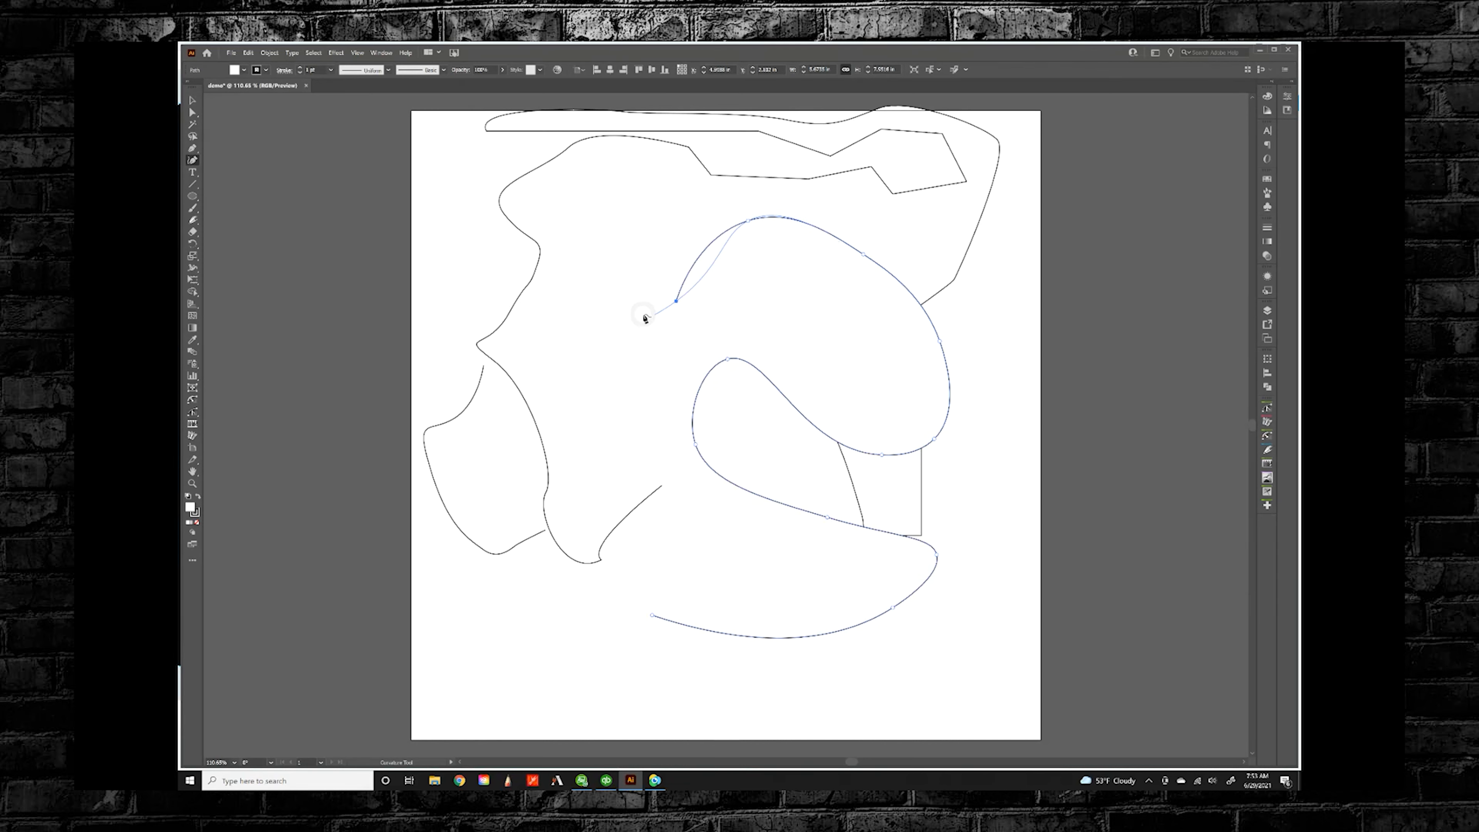
pyautogui.click(589, 295)
pyautogui.click(556, 389)
pyautogui.click(649, 459)
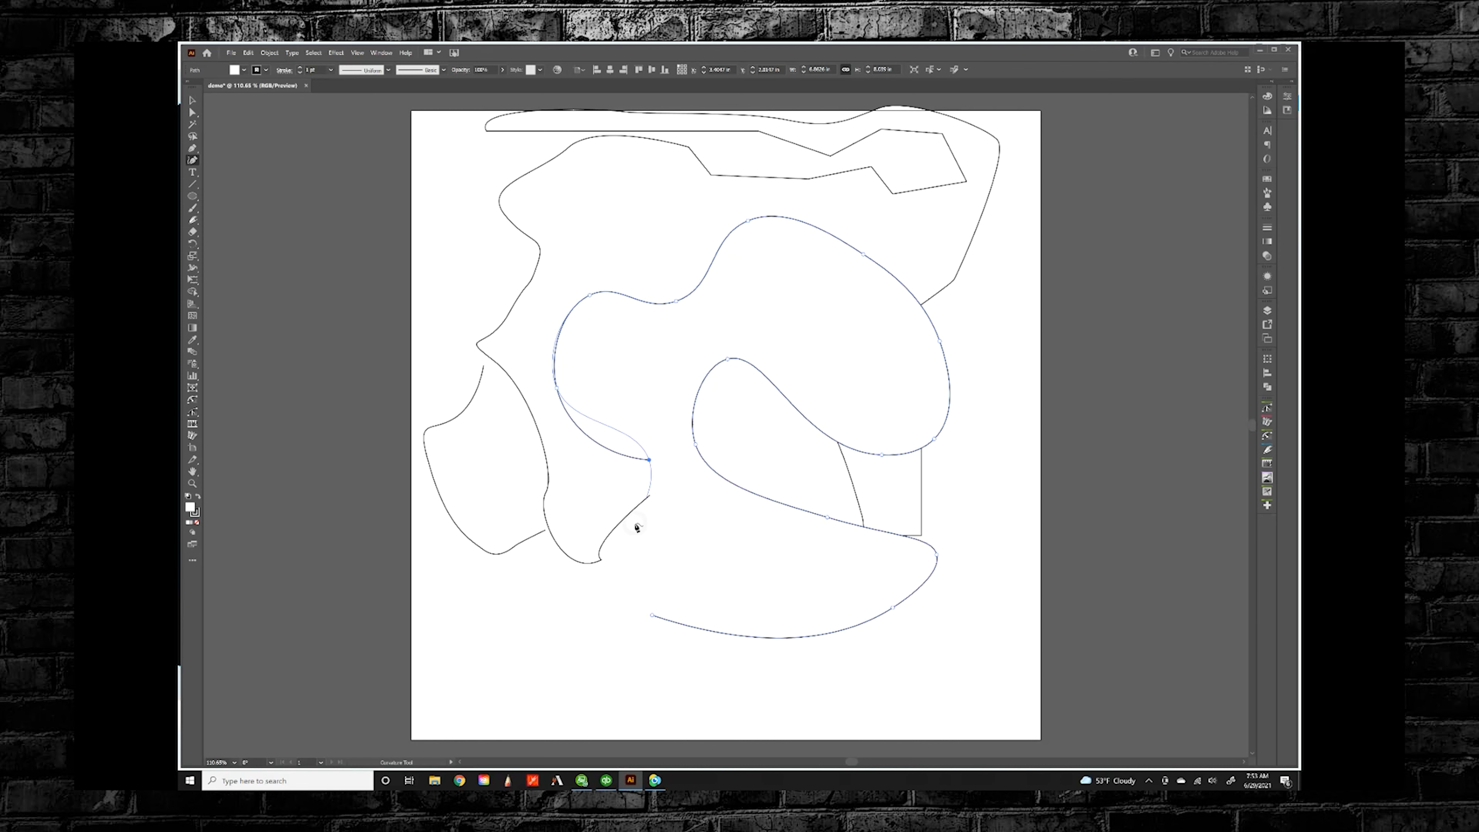
pyautogui.click(621, 532)
pyautogui.click(597, 627)
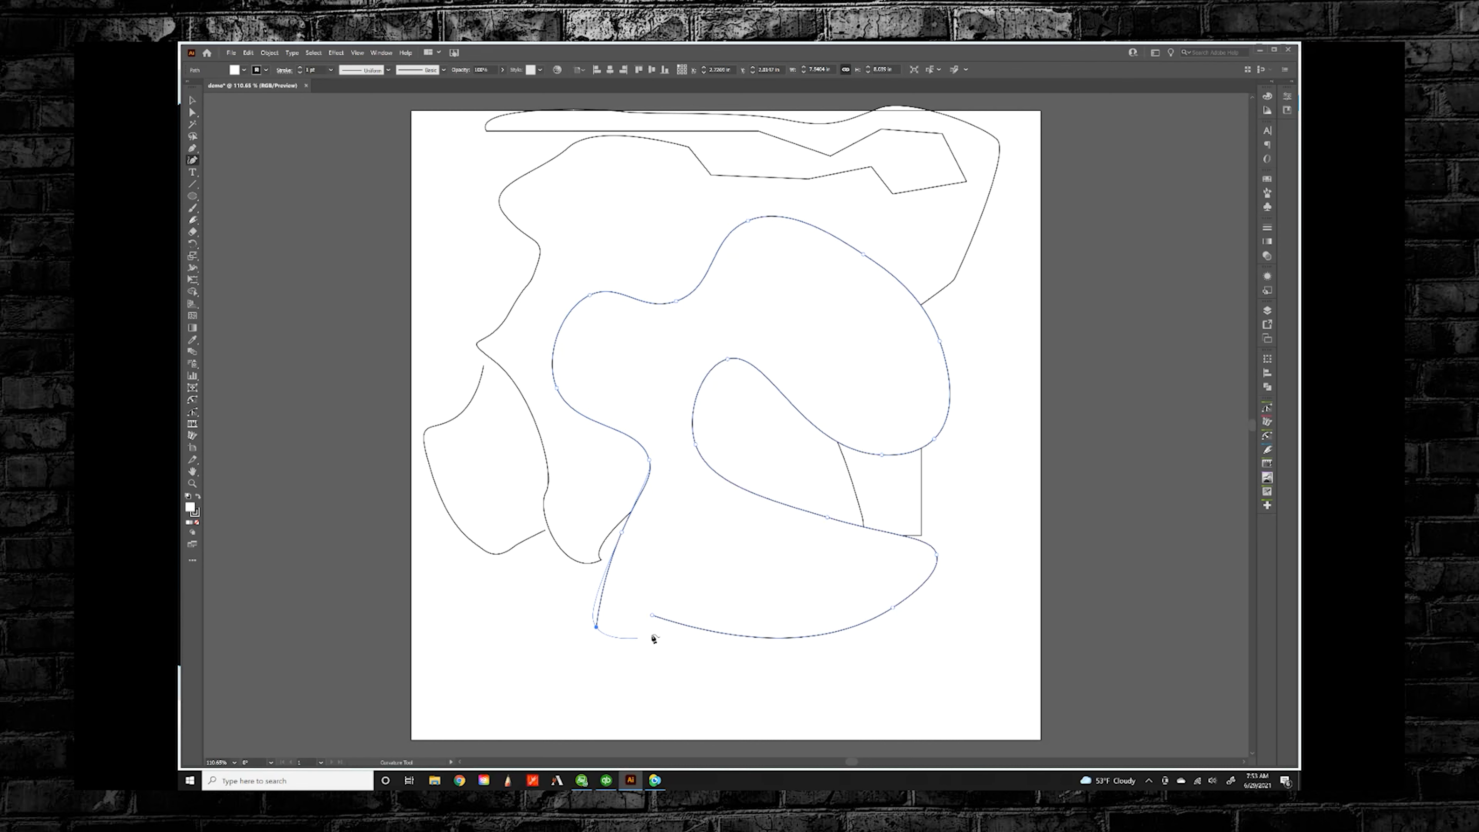
pyautogui.click(653, 616)
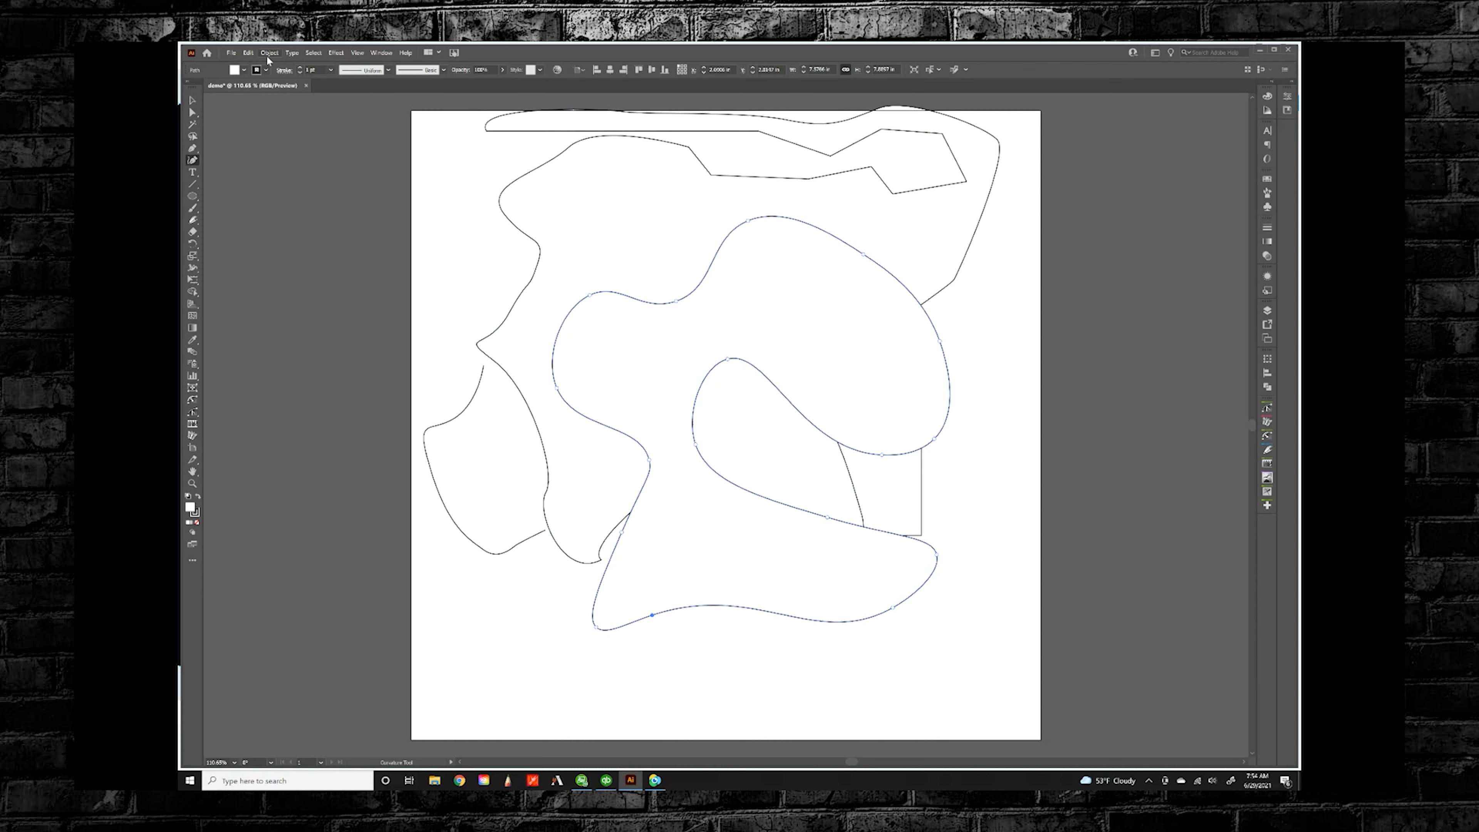
# Step: Select all the artwork on the artboard and delete it
pyautogui.hotkey('ctrl', 'a')
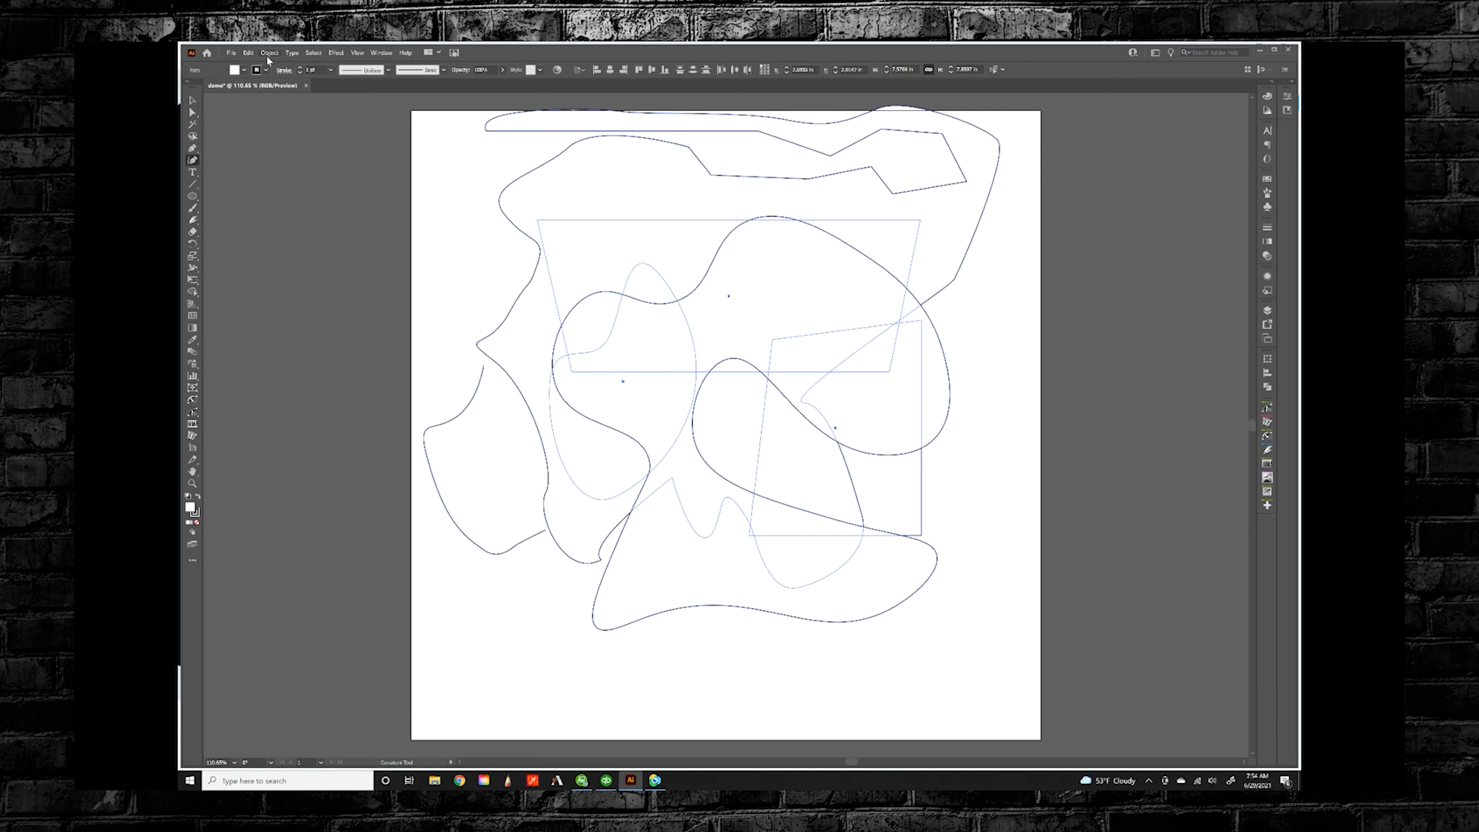
pyautogui.click(314, 54)
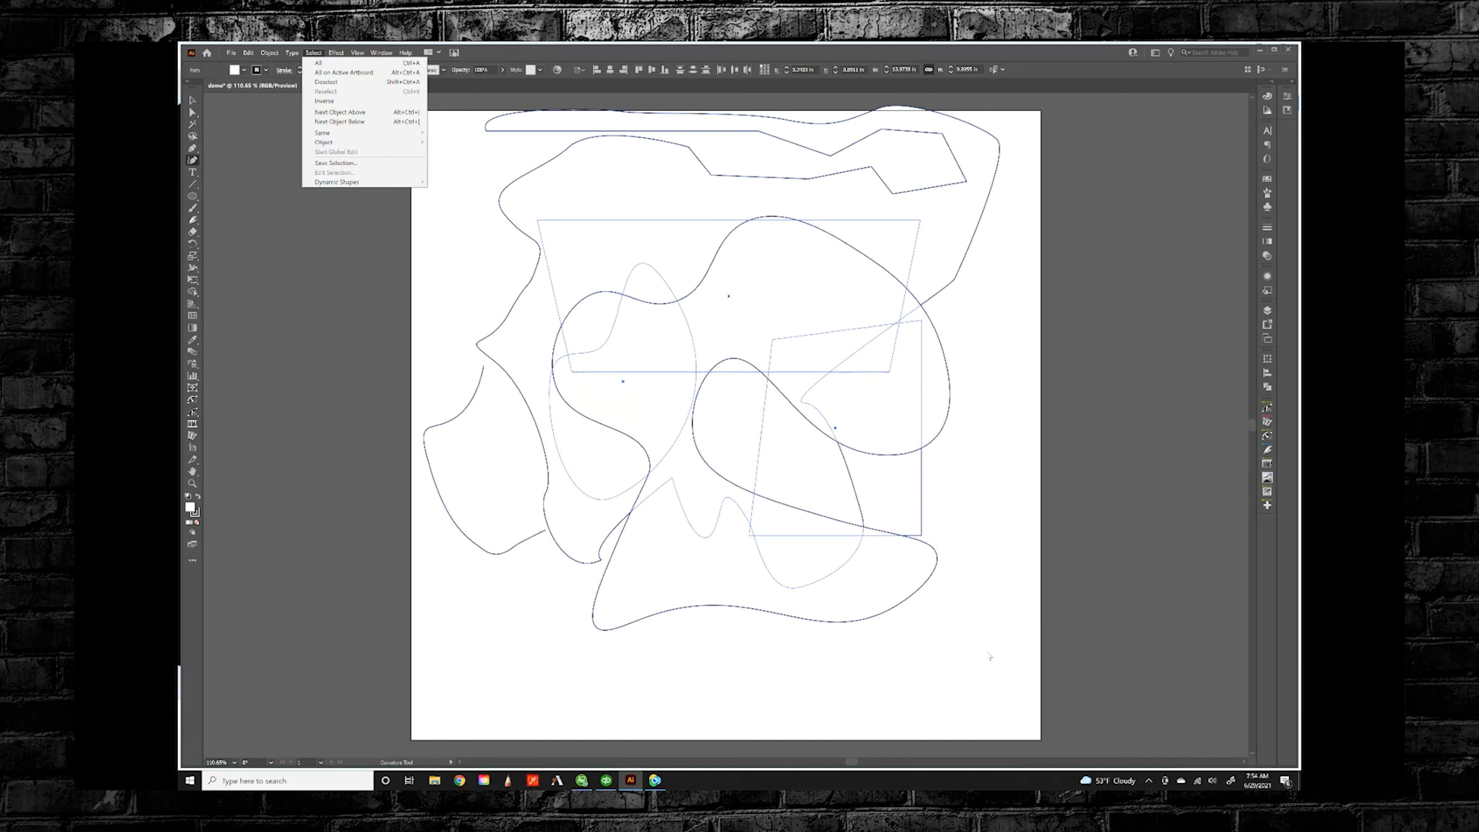
pyautogui.click(515, 53)
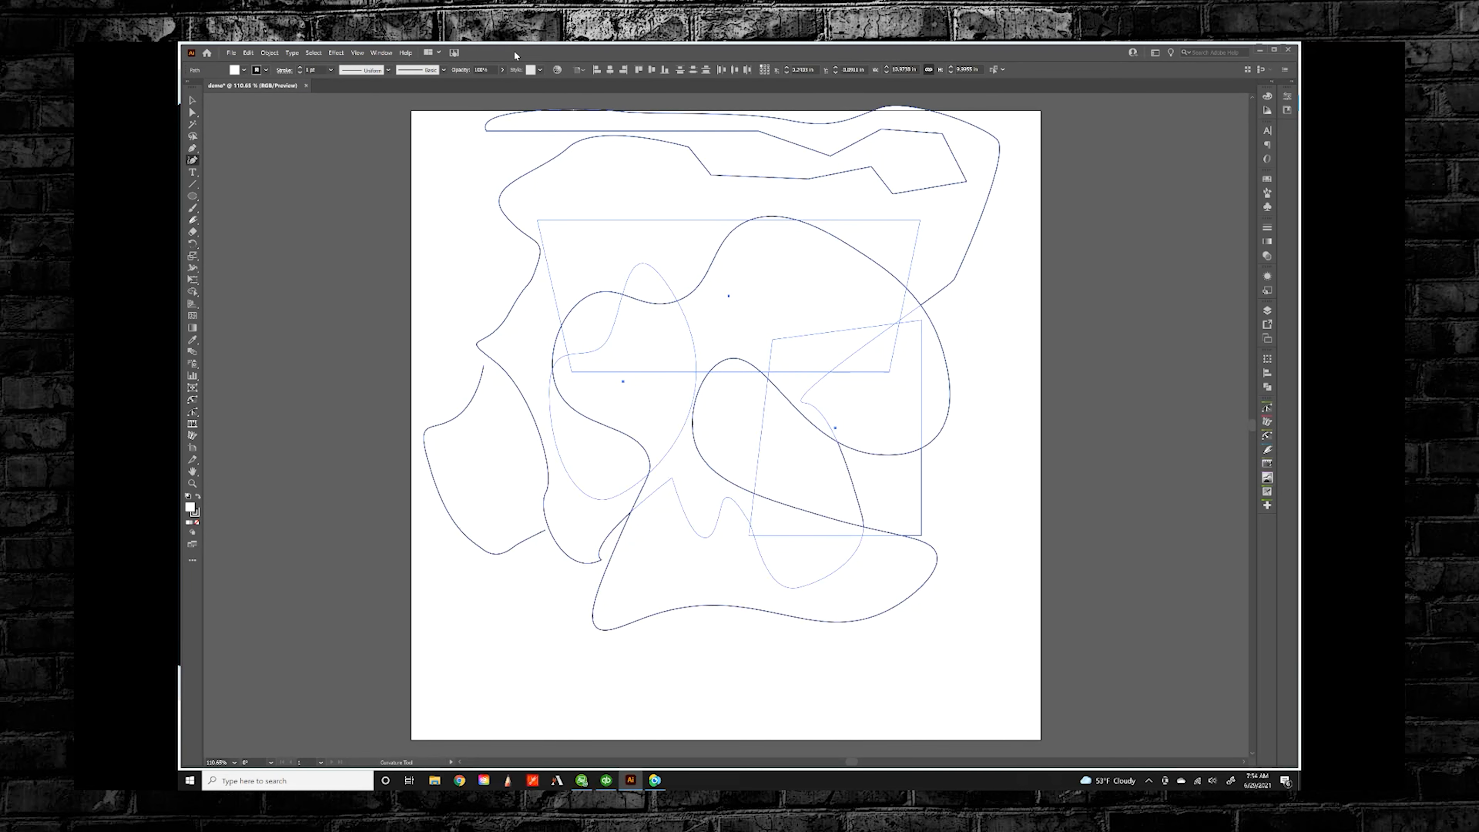
pyautogui.press('Delete')
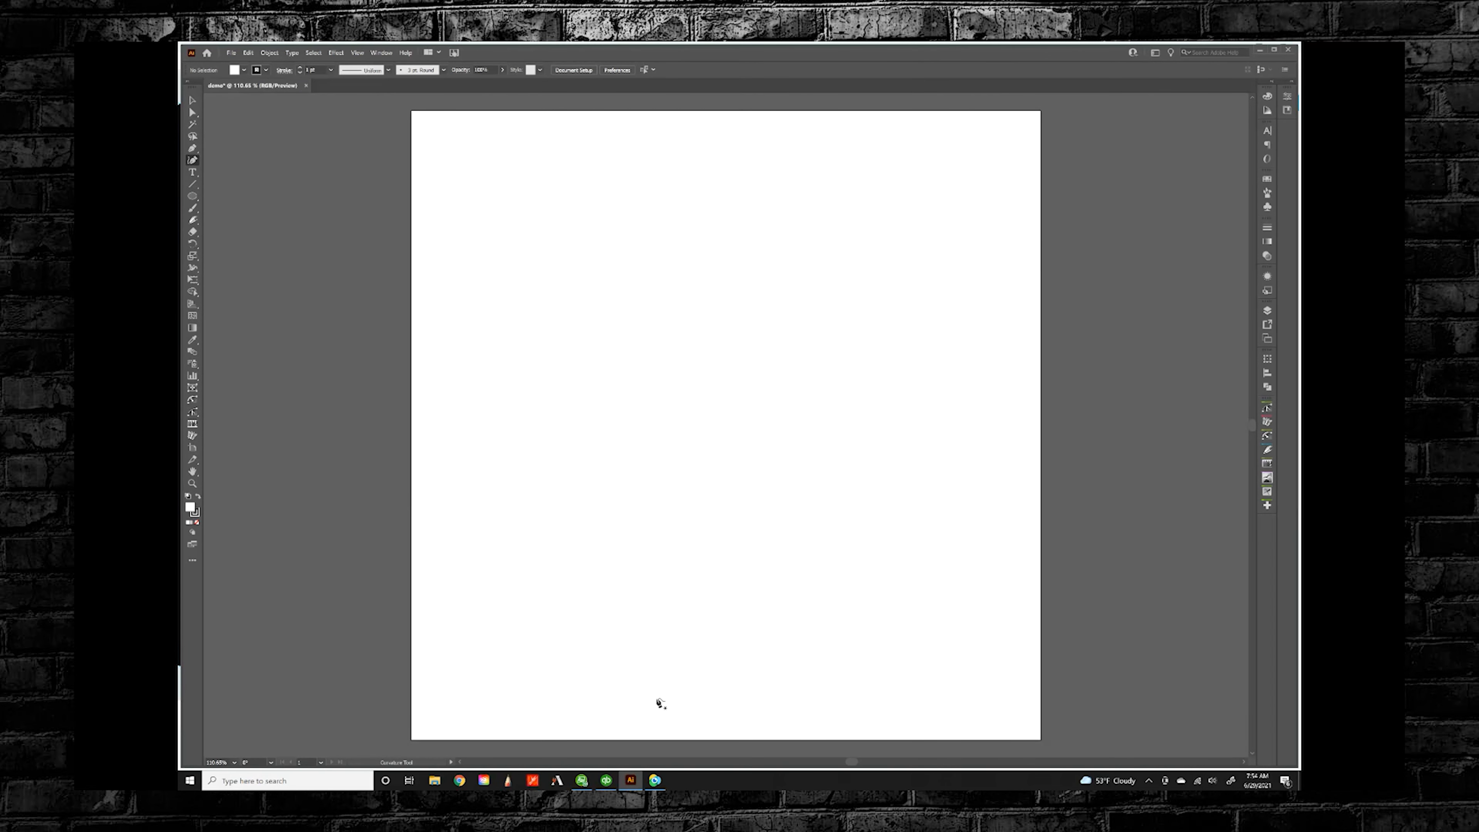
# Step: Add the text "this is not a path yet" in the artboard's upper half and enlarge it to about 5.2 in wide
pyautogui.click(193, 173)
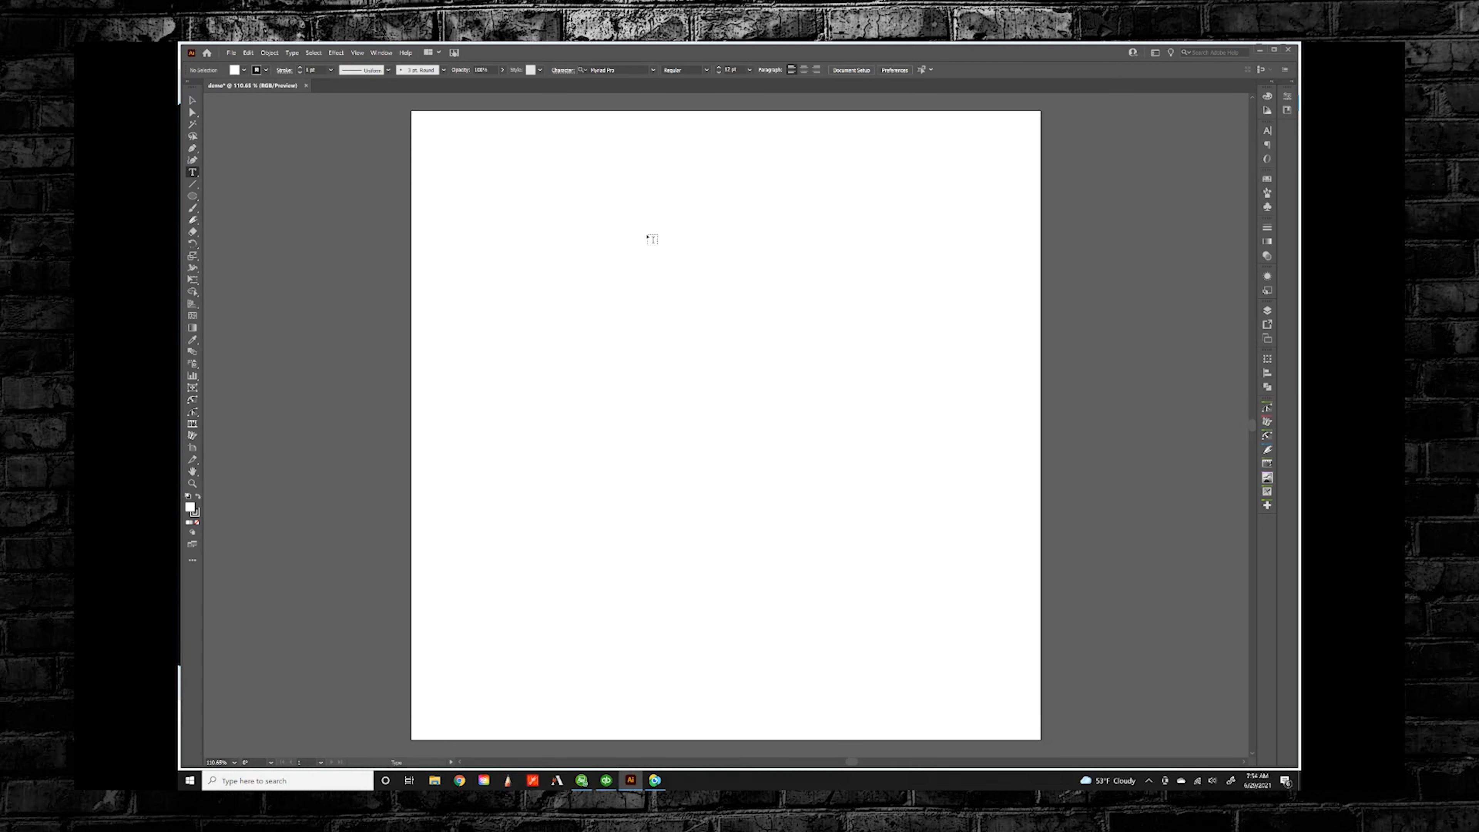
pyautogui.click(598, 339)
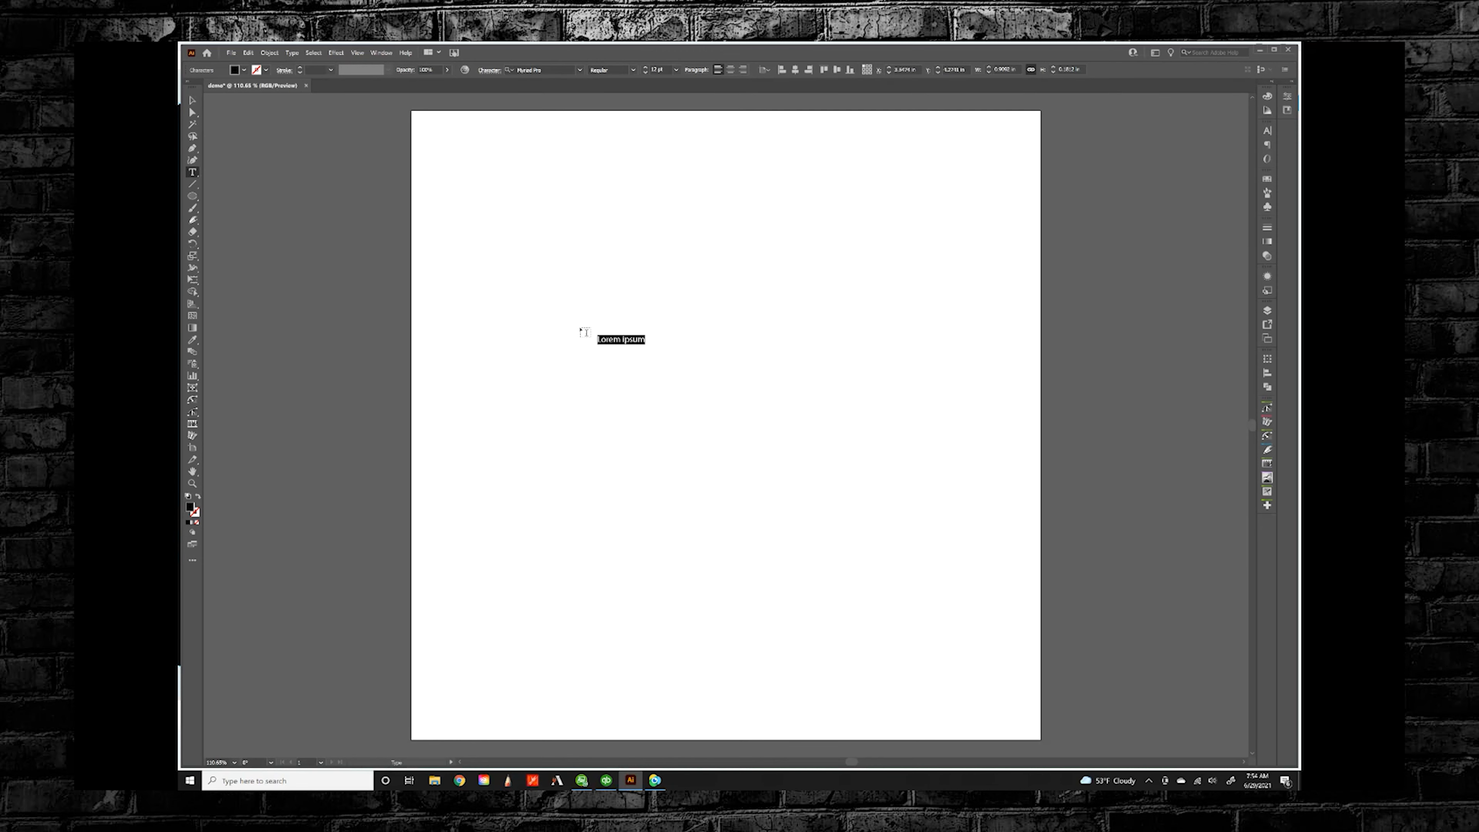
pyautogui.write('this is not a path yet')
pyautogui.press('Escape')
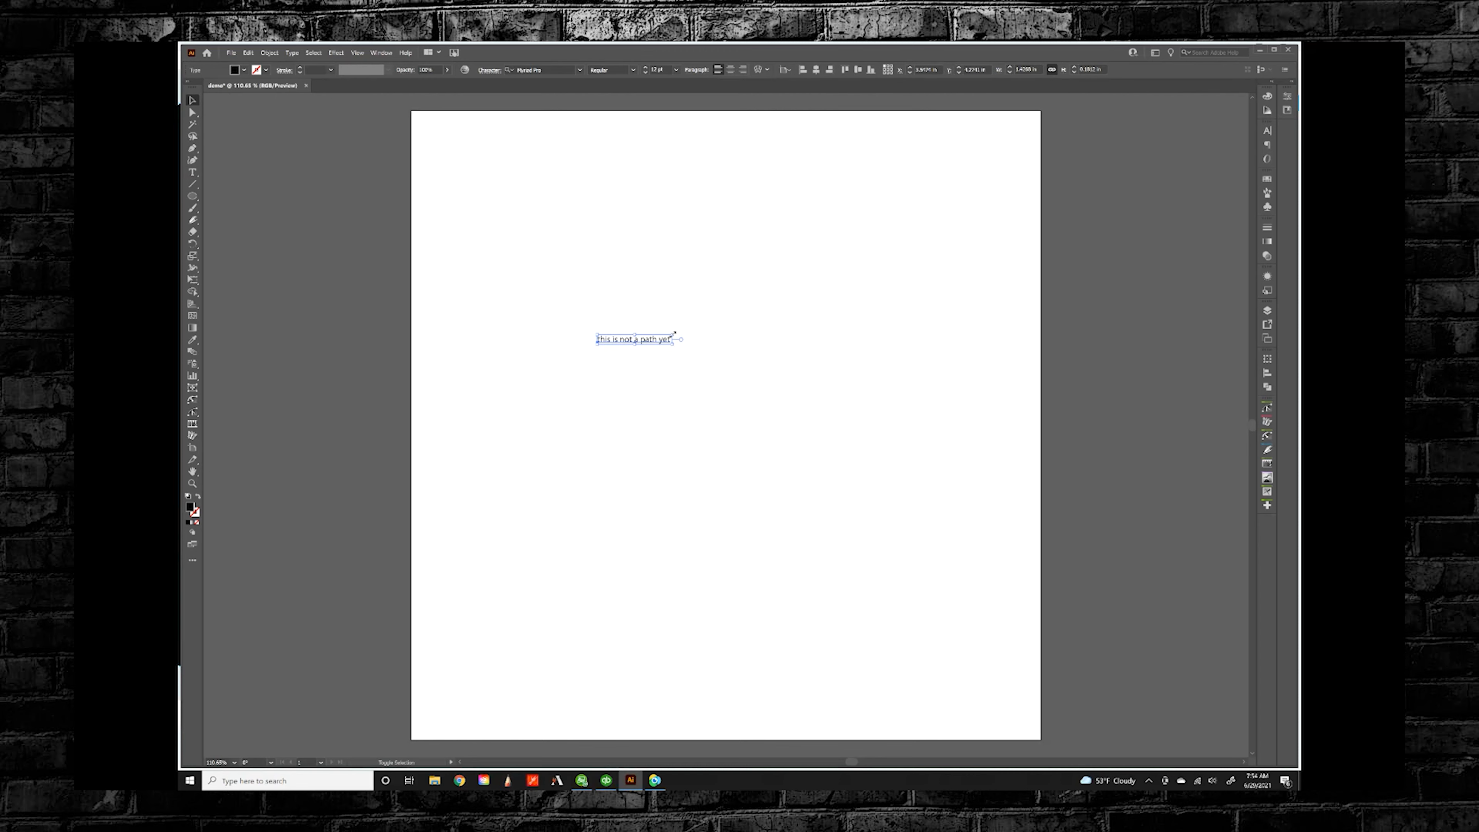
pyautogui.moveTo(675, 335); pyautogui.dragTo(870, 199)
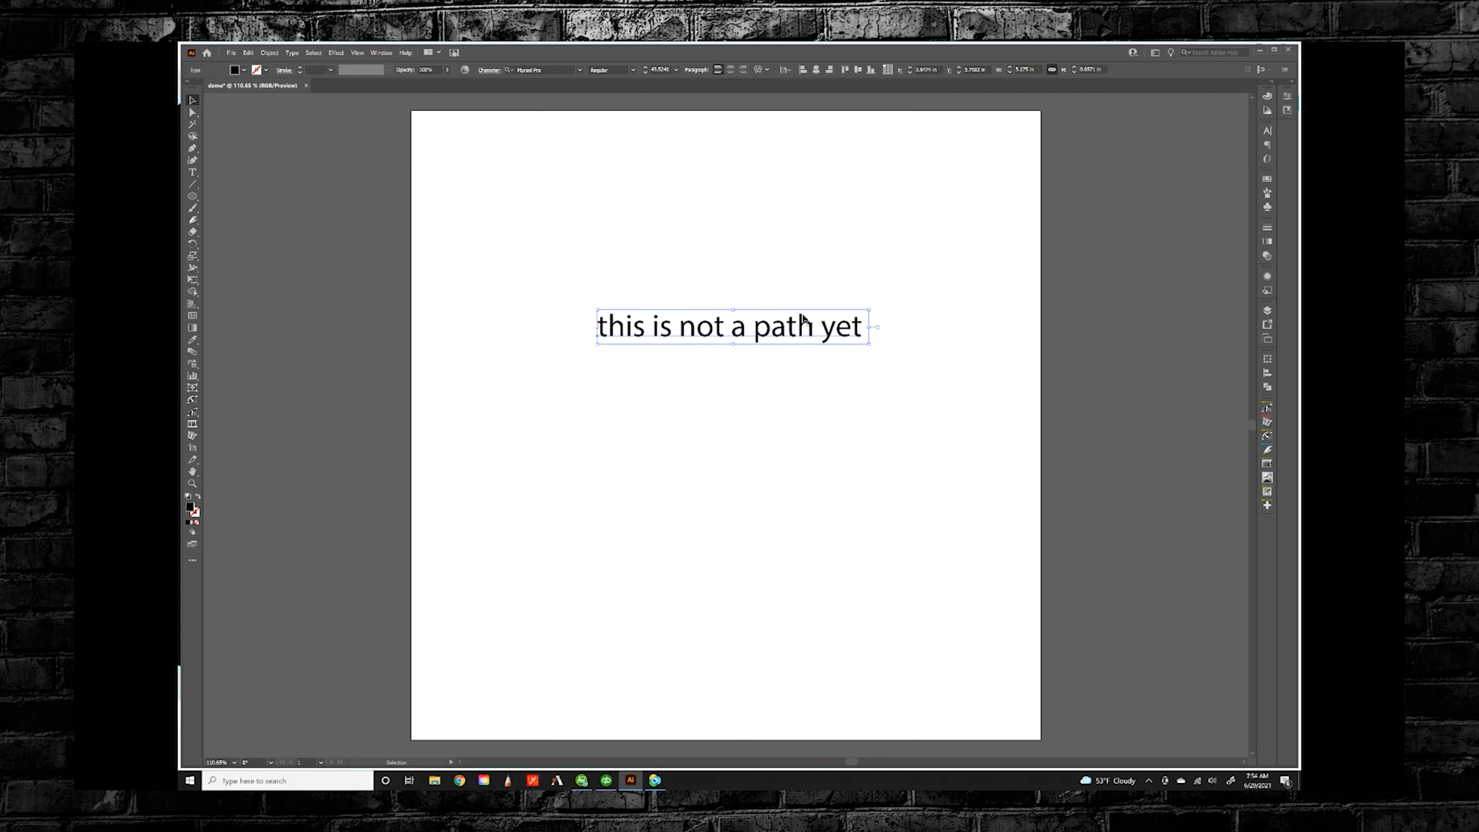
# Step: Expand the "this is not a path yet" text into vector shapes
pyautogui.click(276, 54)
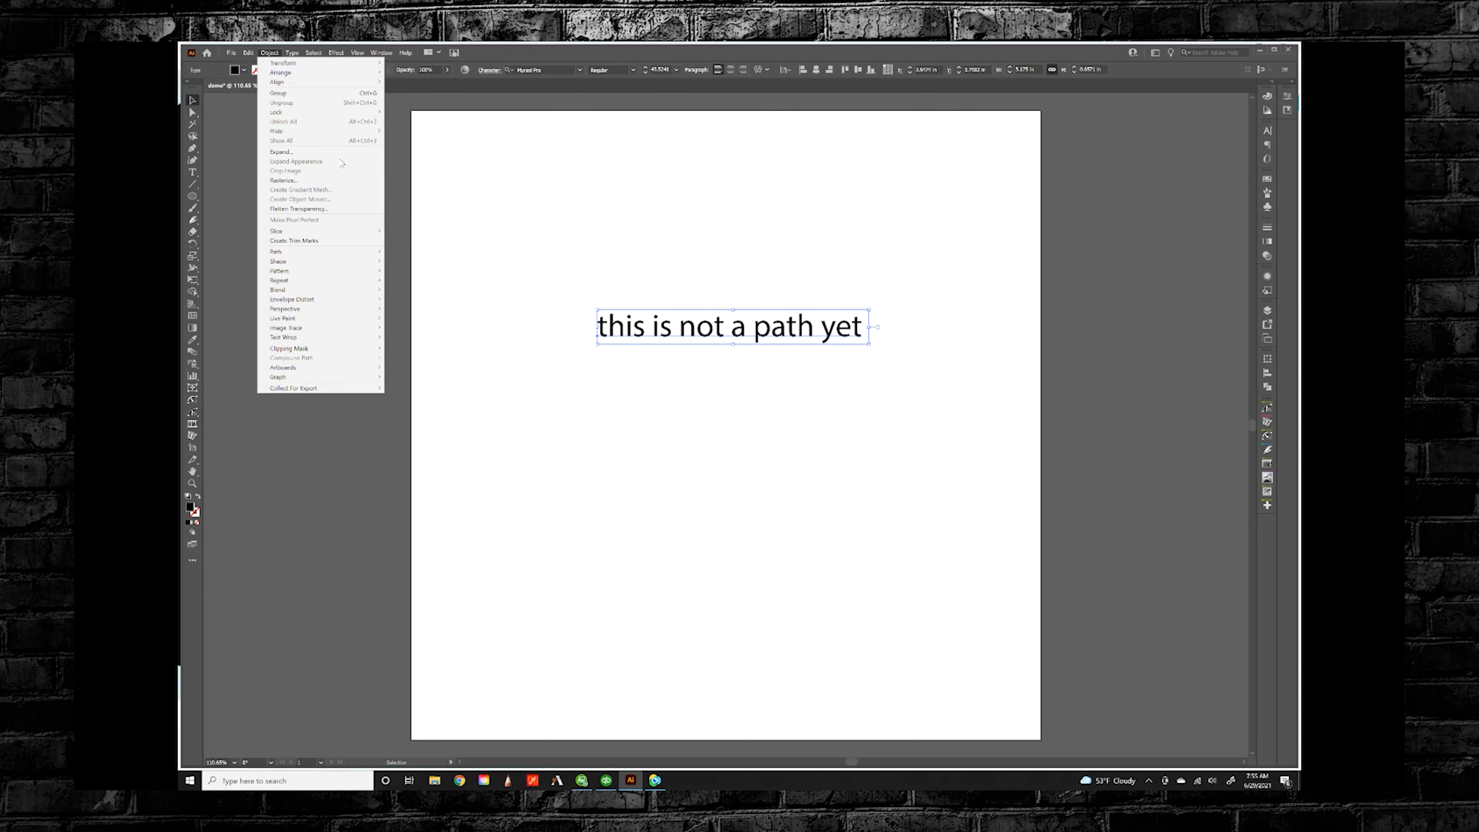
pyautogui.click(273, 154)
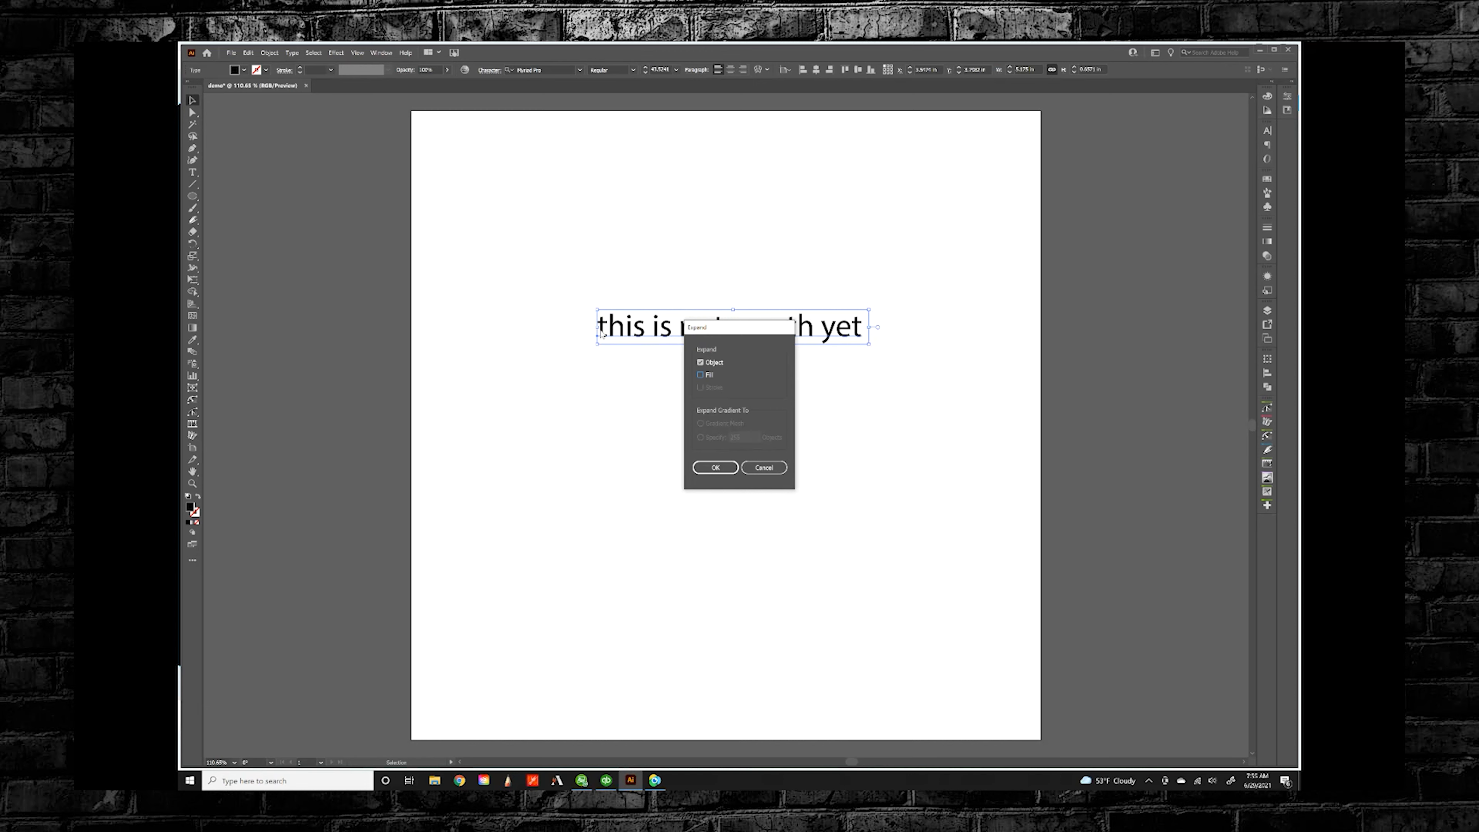
pyautogui.click(721, 467)
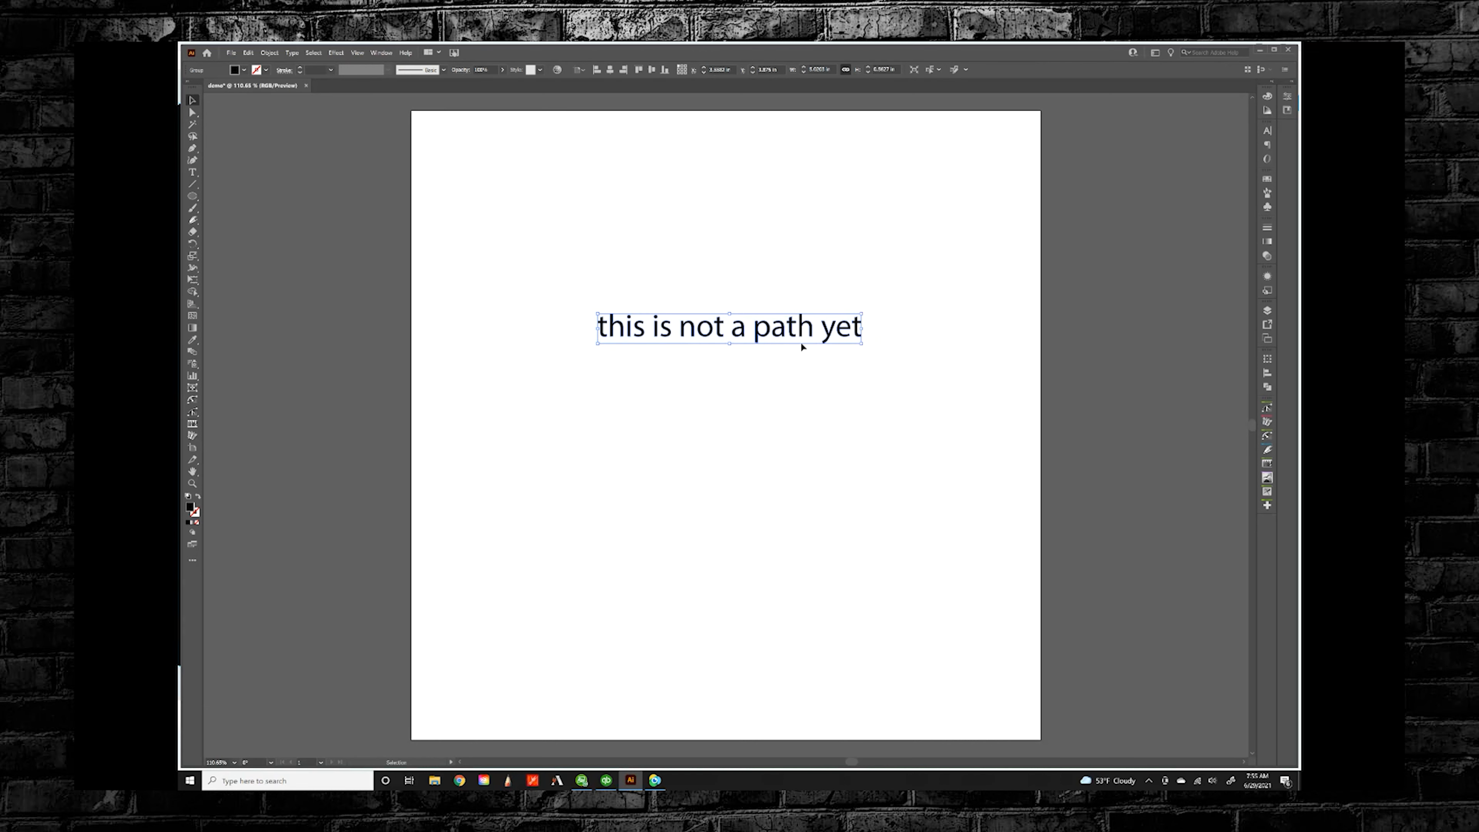
# Step: Show the artwork in Outline view and deselect the expanded text to examine its letter paths
pyautogui.click(364, 56)
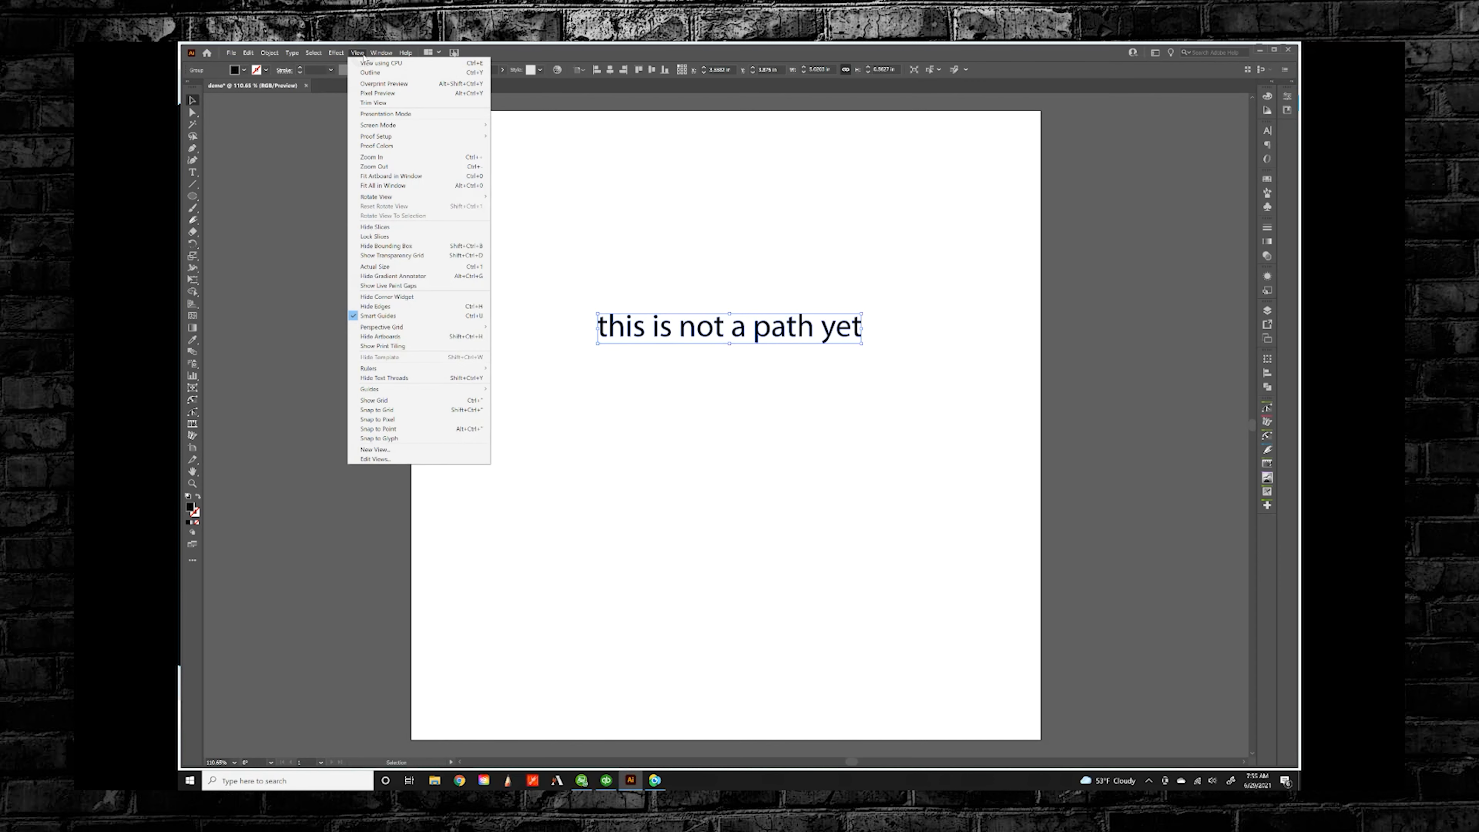
pyautogui.click(371, 75)
pyautogui.click(574, 285)
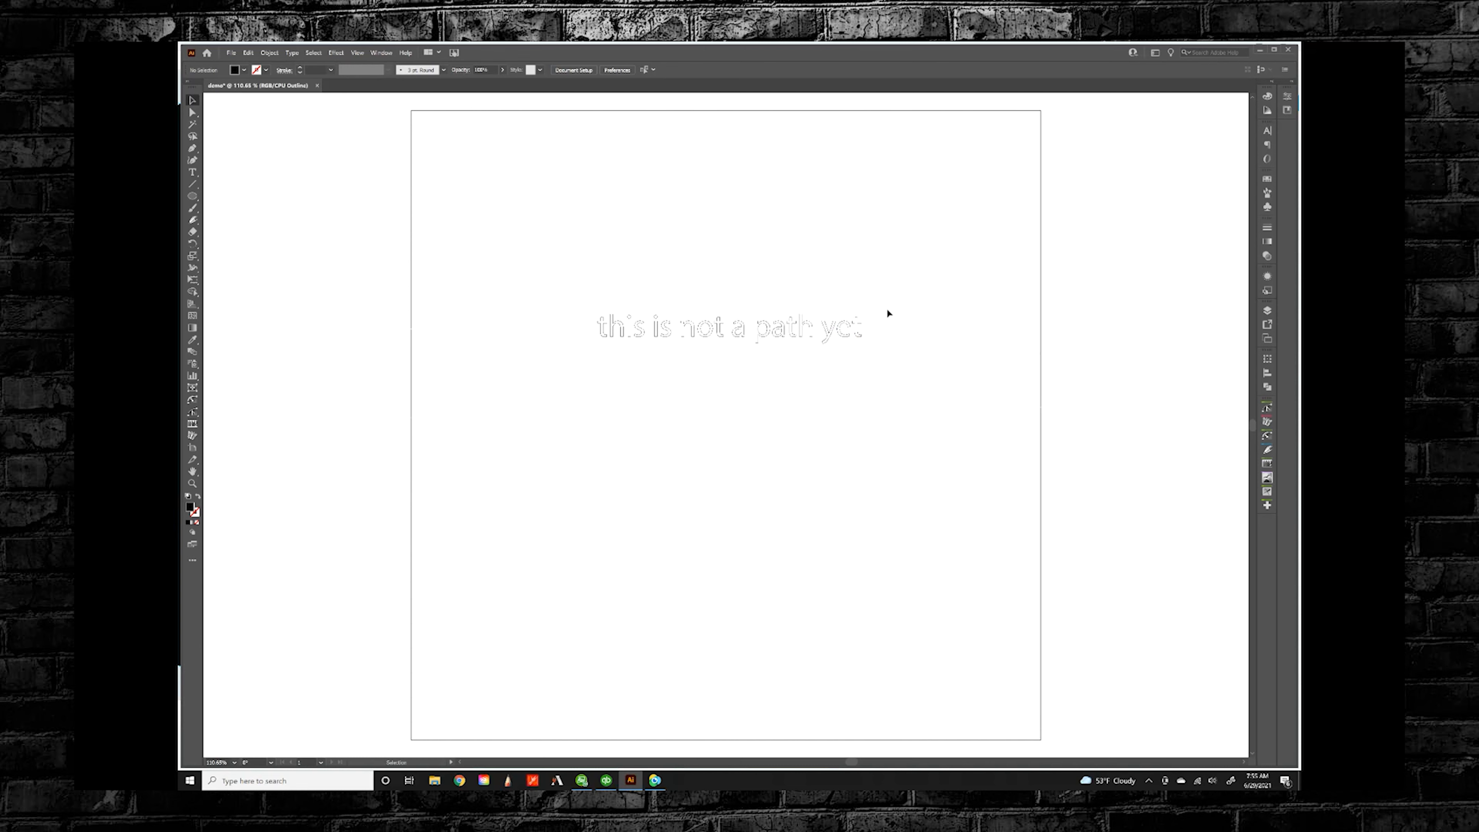
# Step: Return to Preview view and move the expanded text upward, and back down slightly left of where it started
pyautogui.click(355, 53)
pyautogui.click(365, 67)
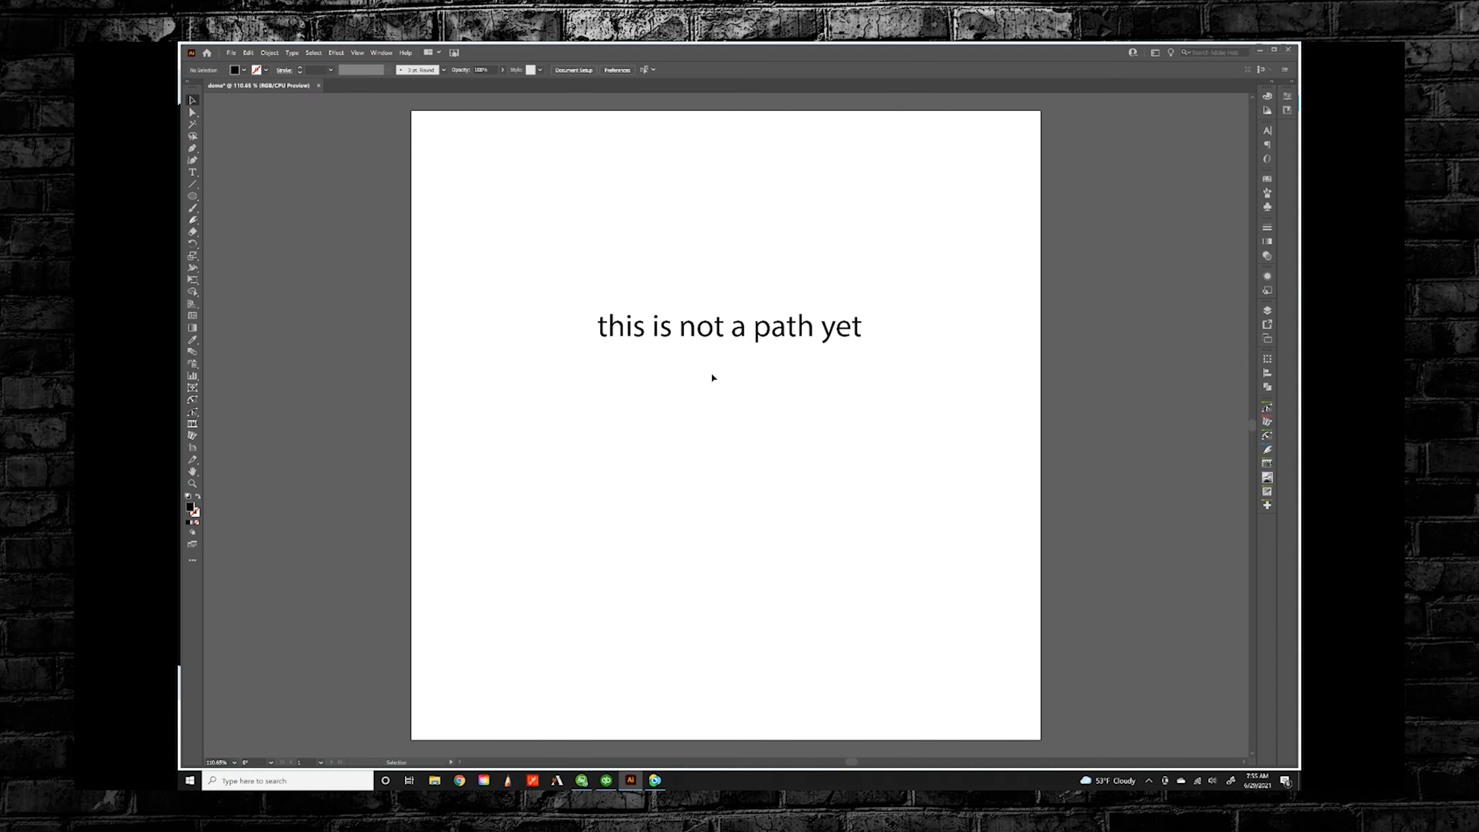
pyautogui.moveTo(707, 336); pyautogui.dragTo(733, 267)
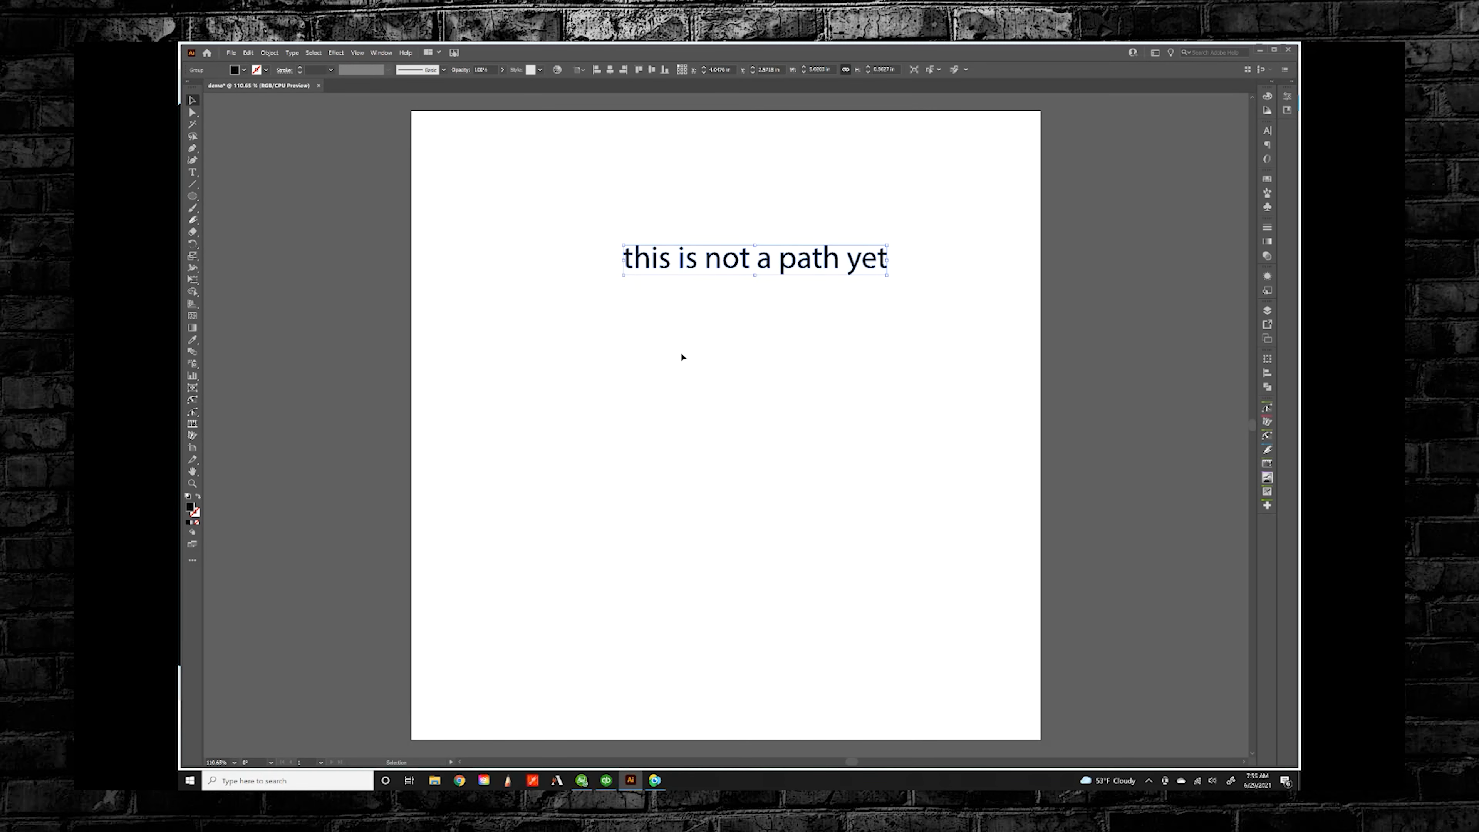
pyautogui.moveTo(781, 261); pyautogui.dragTo(771, 335)
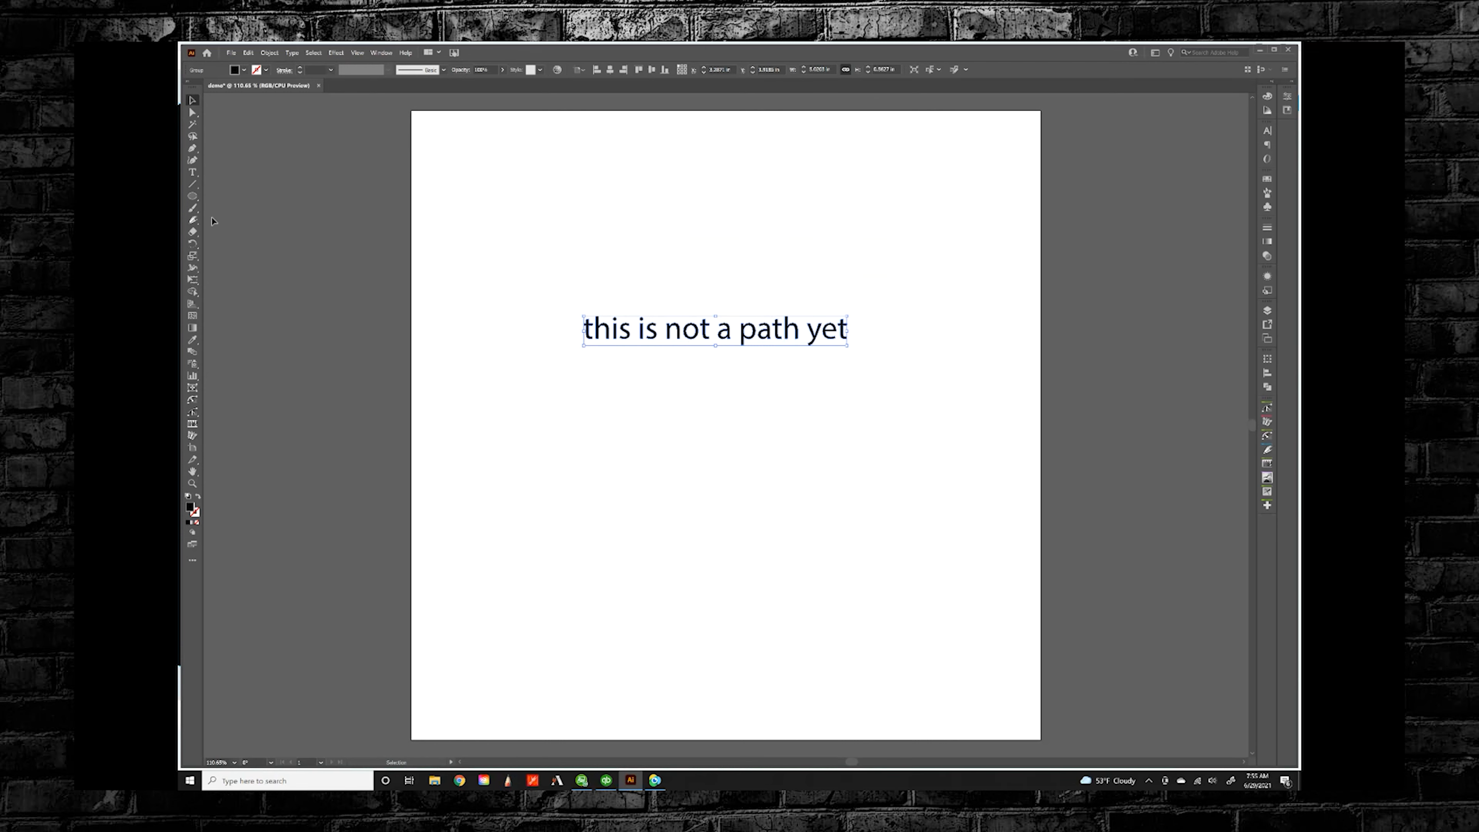
# Step: Draw an ellipse about 4.5 x 1.3 in above the text and swap its fill and stroke to leave only an outline
pyautogui.click(194, 173)
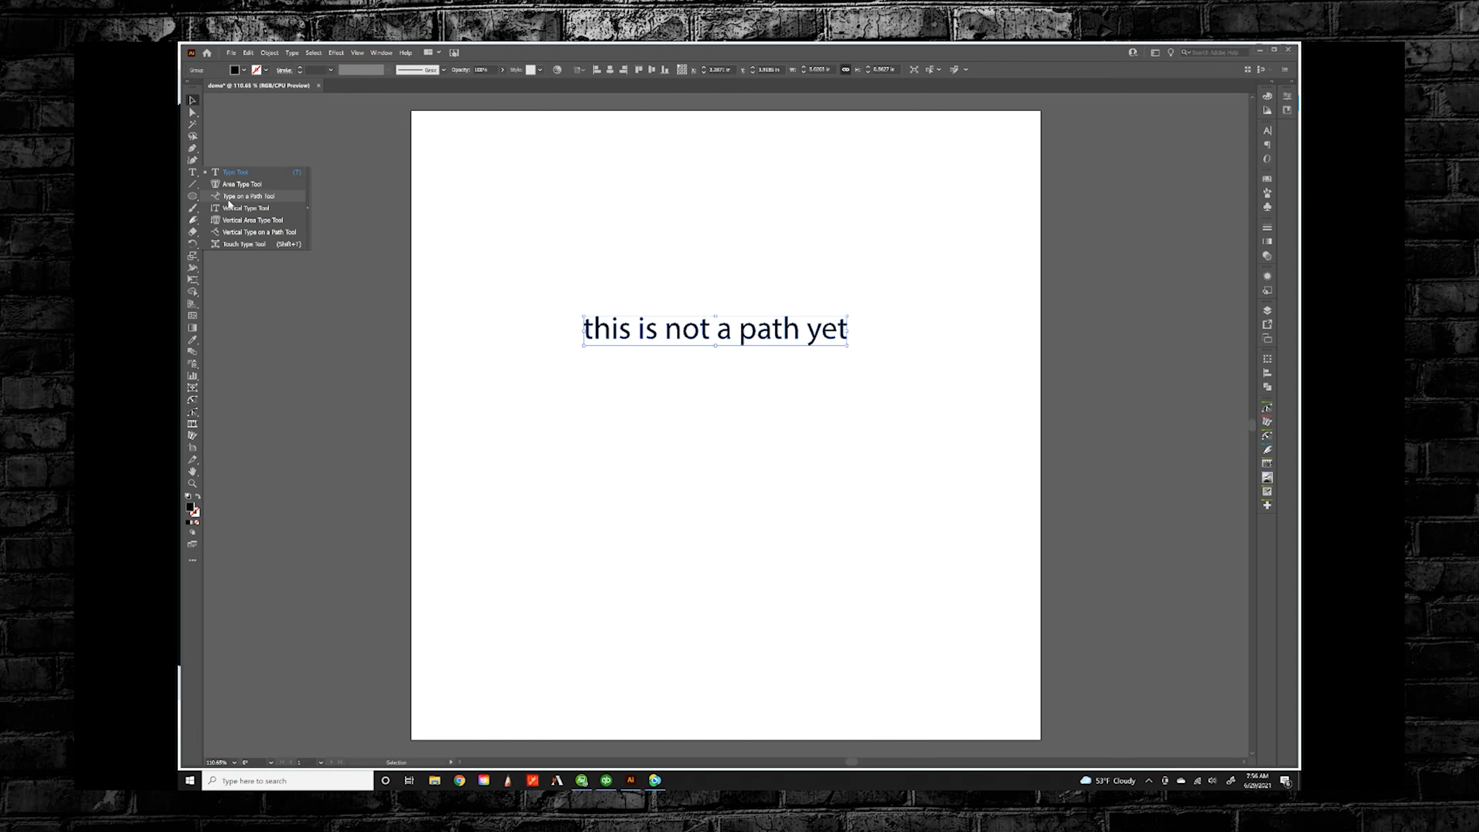
pyautogui.click(192, 196)
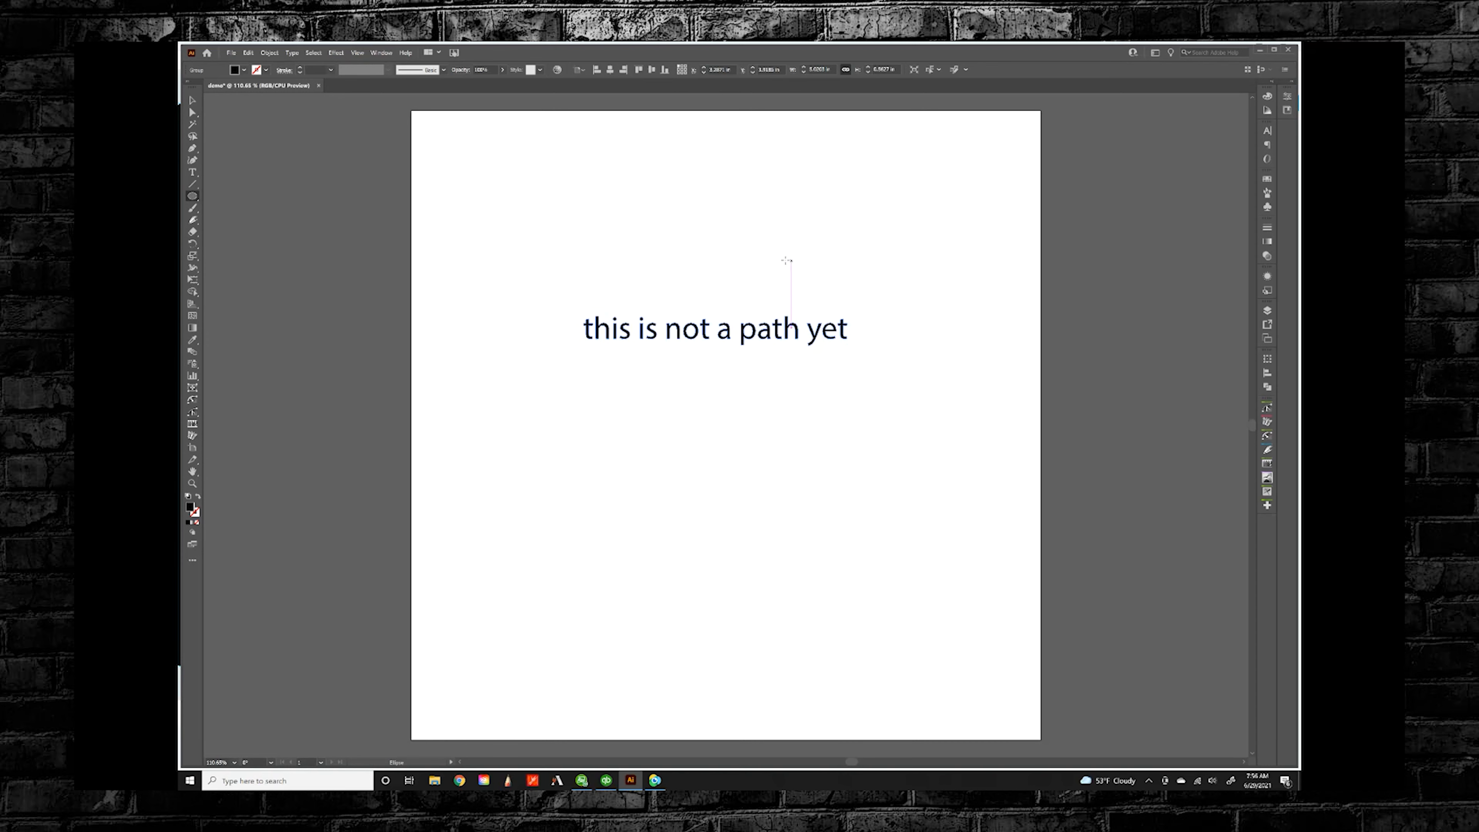
pyautogui.moveTo(657, 244)
pyautogui.mouseDown()
pyautogui.moveTo(899, 248)
pyautogui.moveTo(895, 173)
pyautogui.mouseUp()
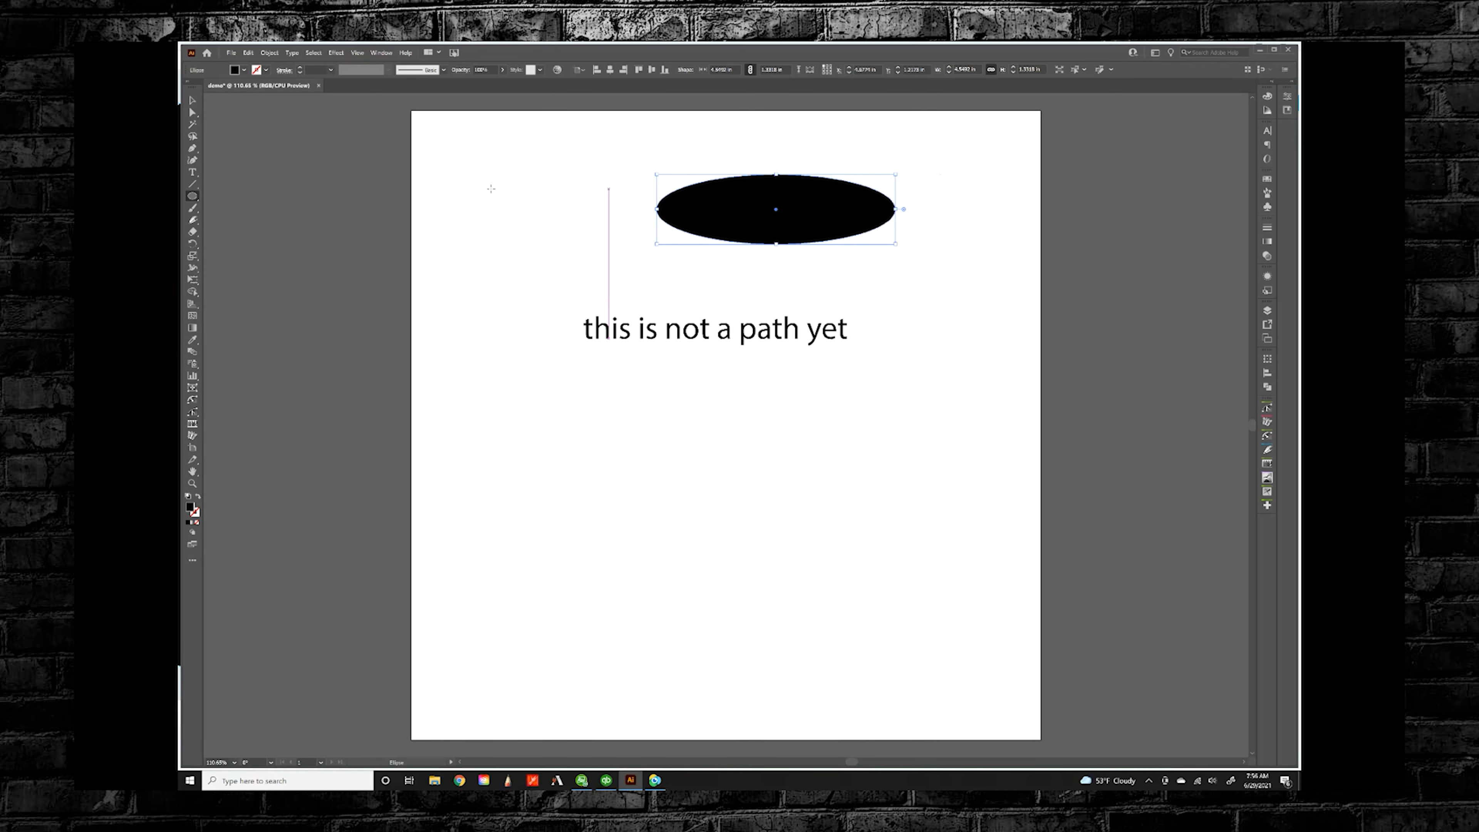
pyautogui.click(193, 172)
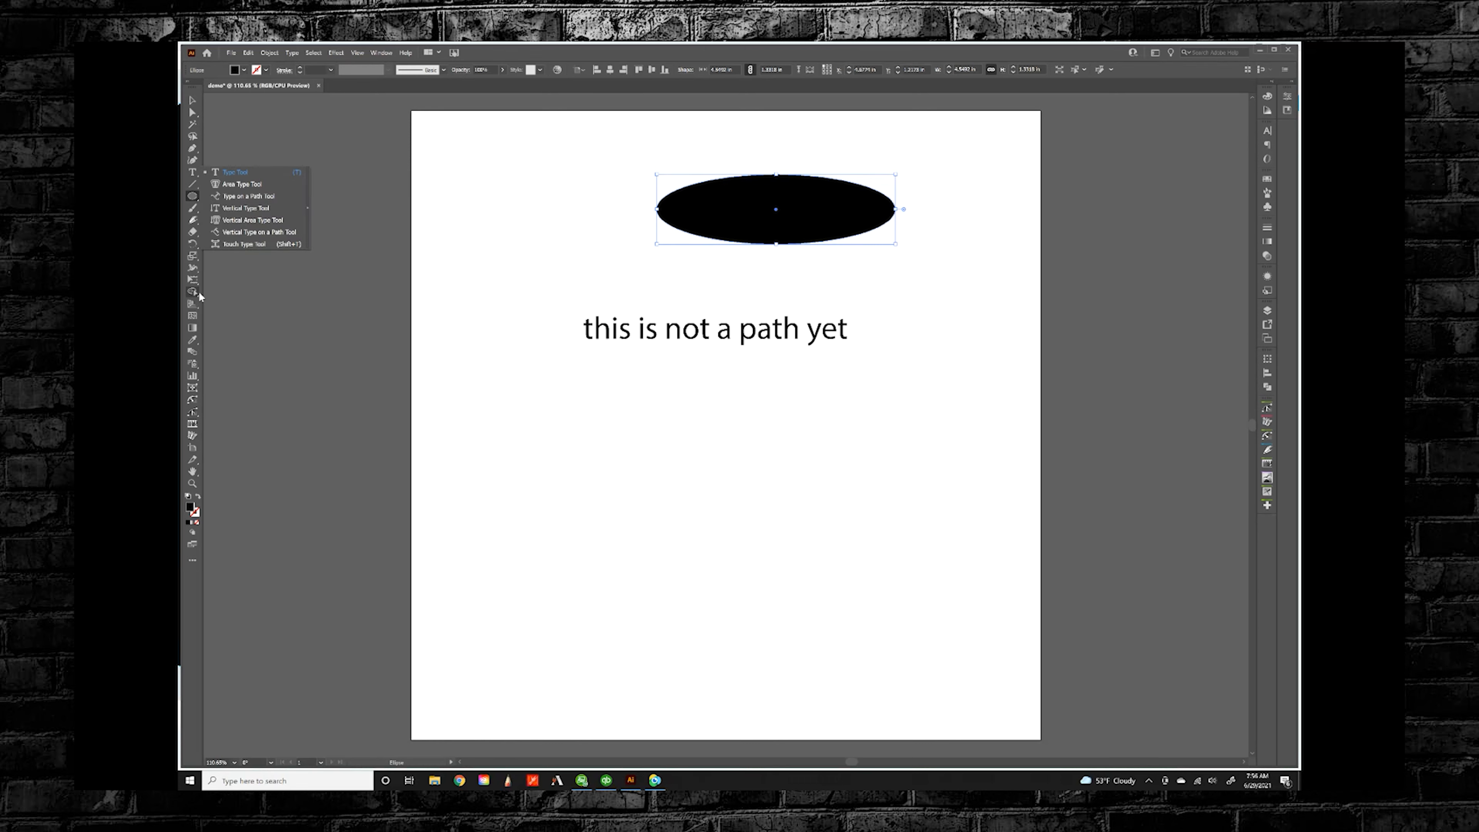
pyautogui.click(192, 100)
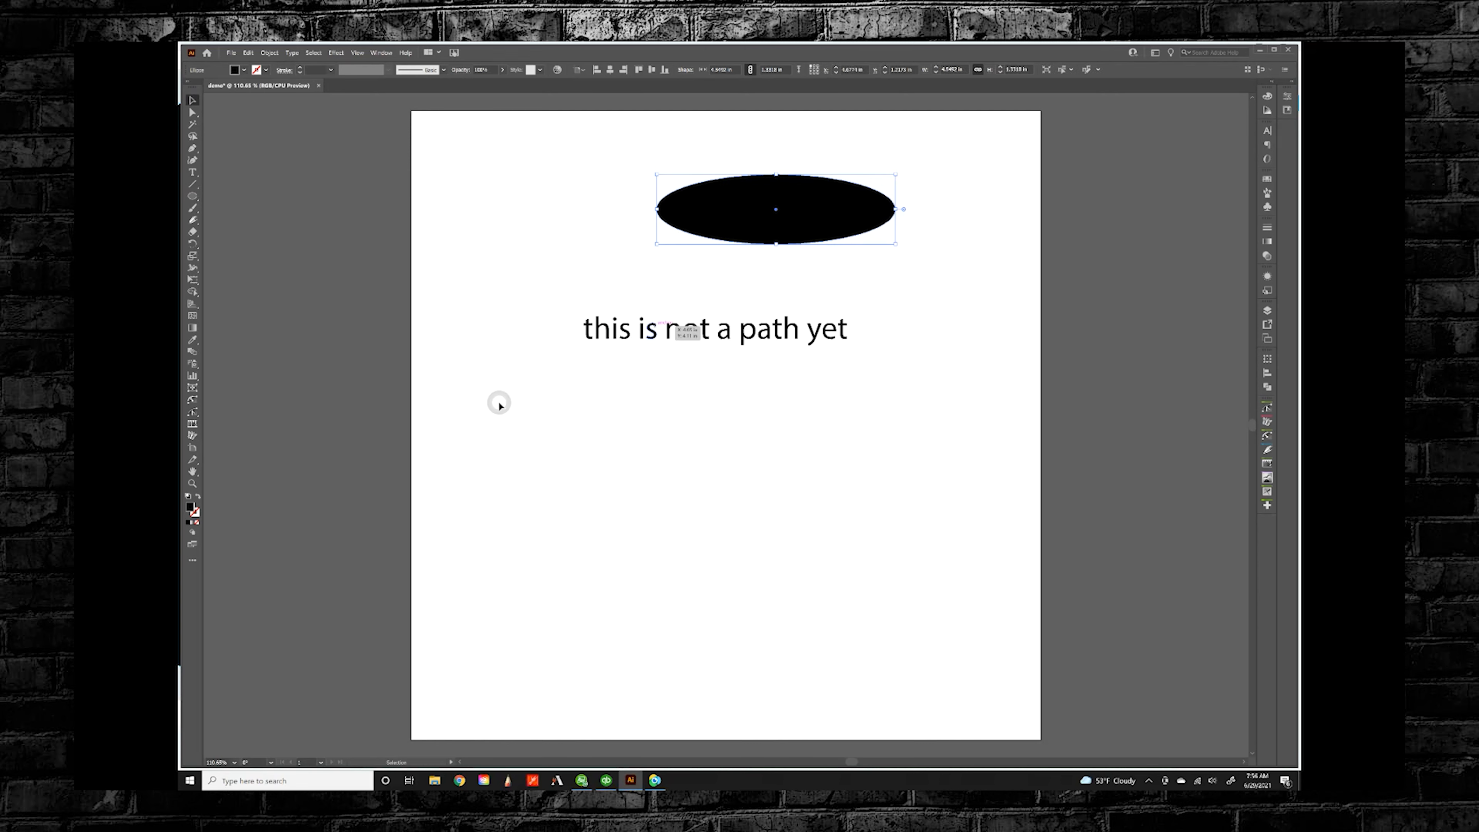
pyautogui.click(197, 496)
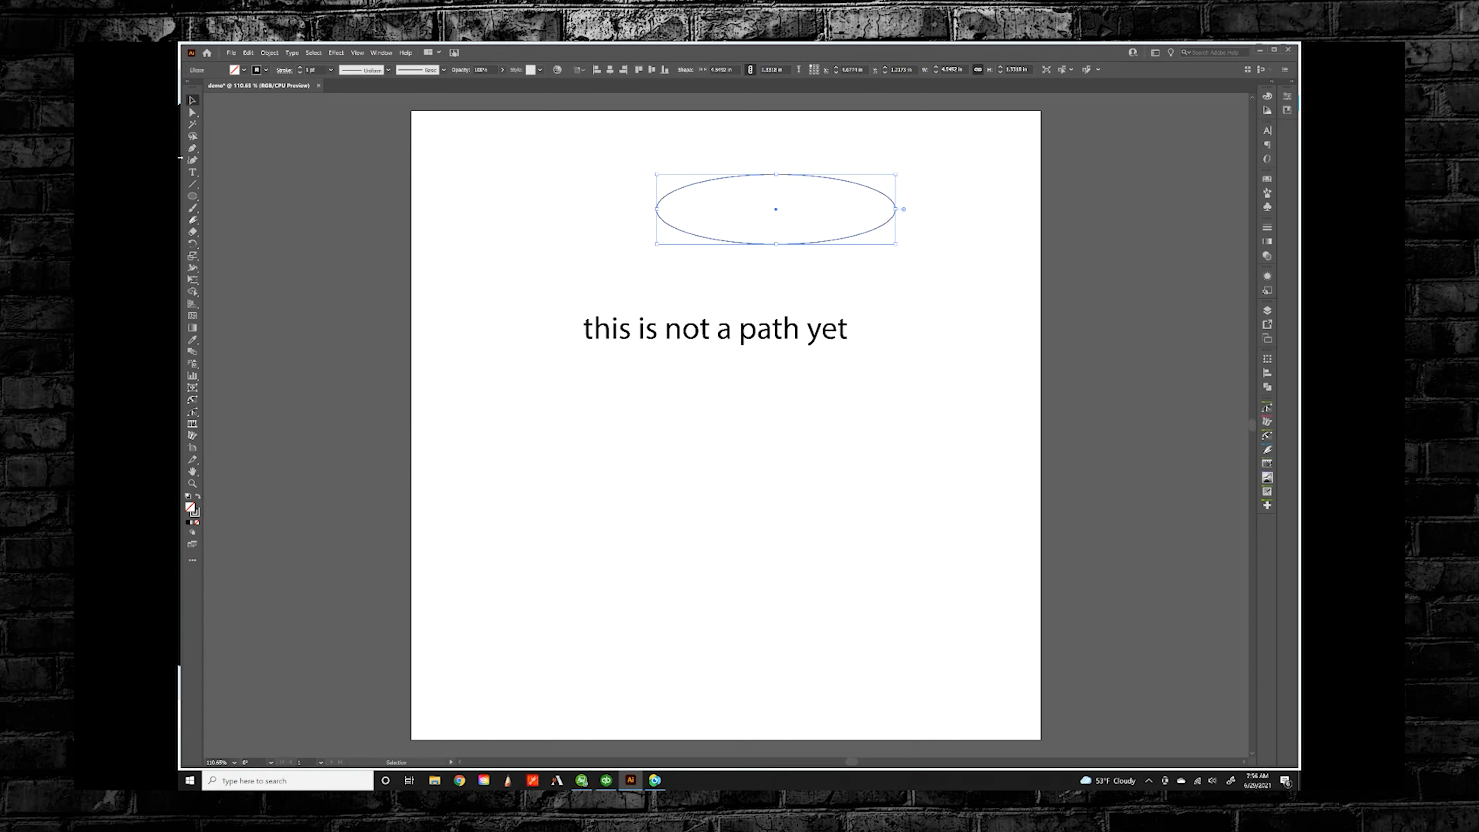
# Step: Turn the ellipse into a type path with the Type on a Path tool and clear its placeholder text
pyautogui.click(193, 173)
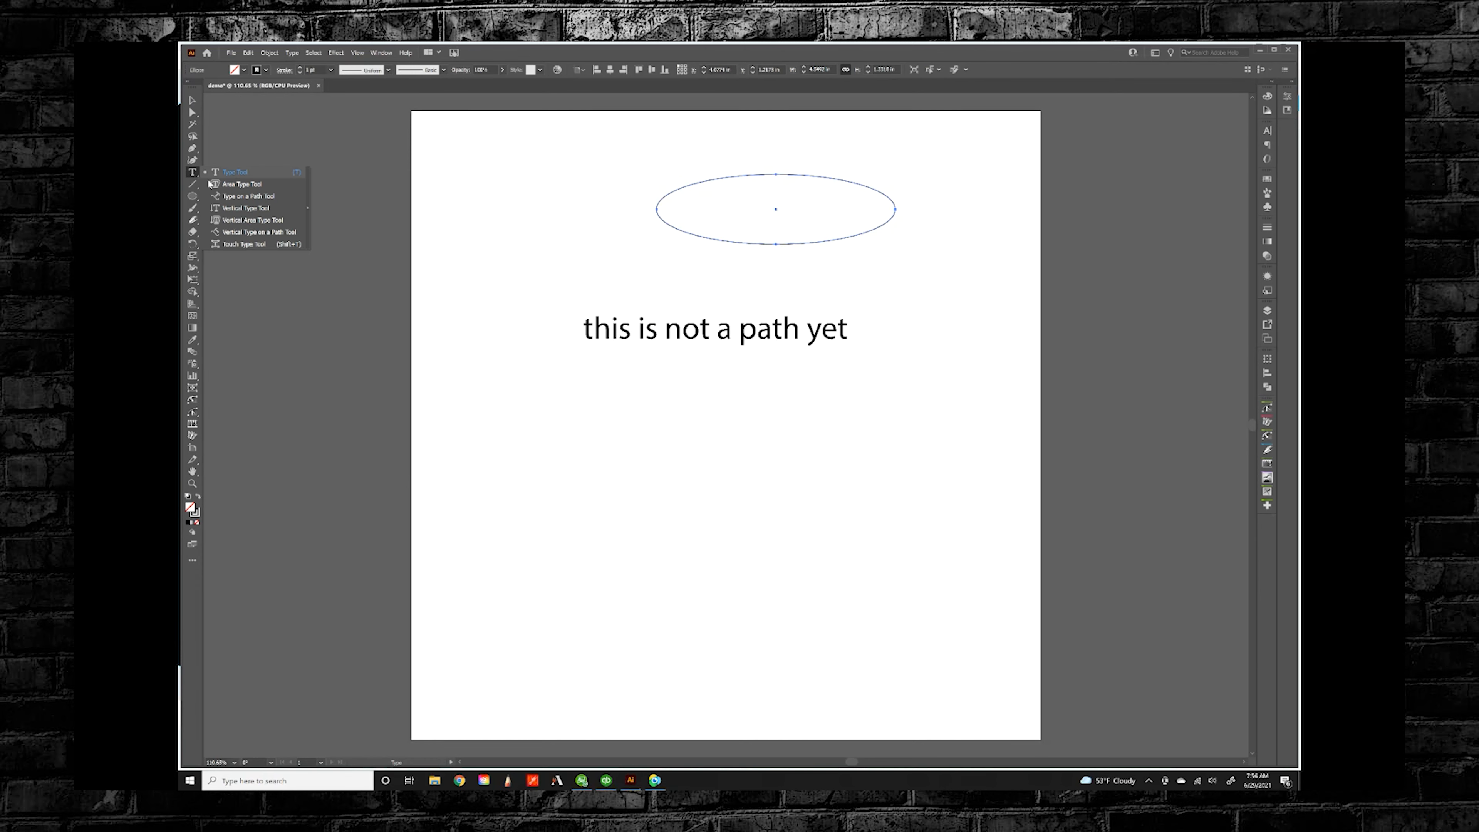
pyautogui.click(236, 197)
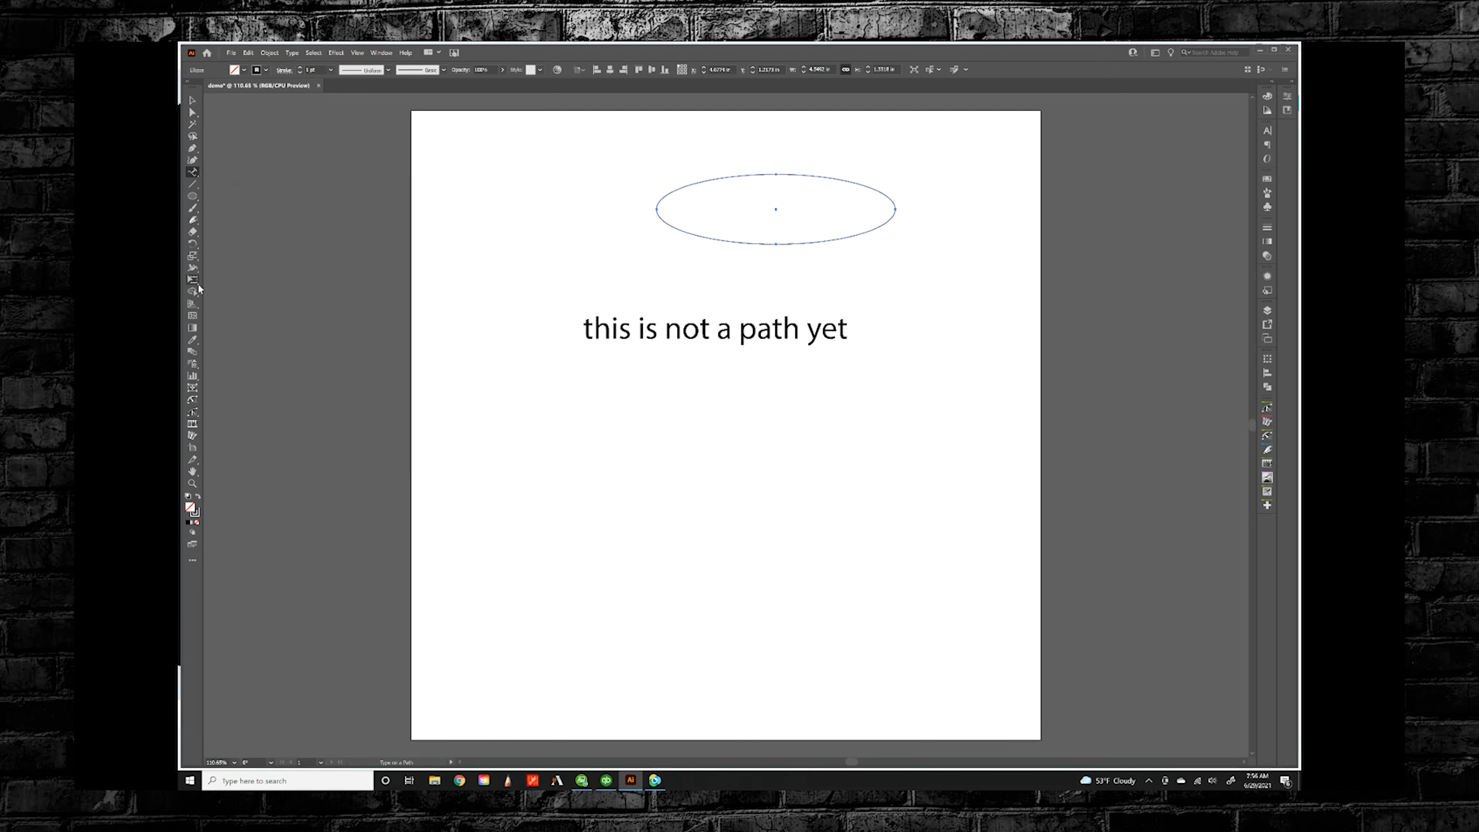
pyautogui.click(743, 175)
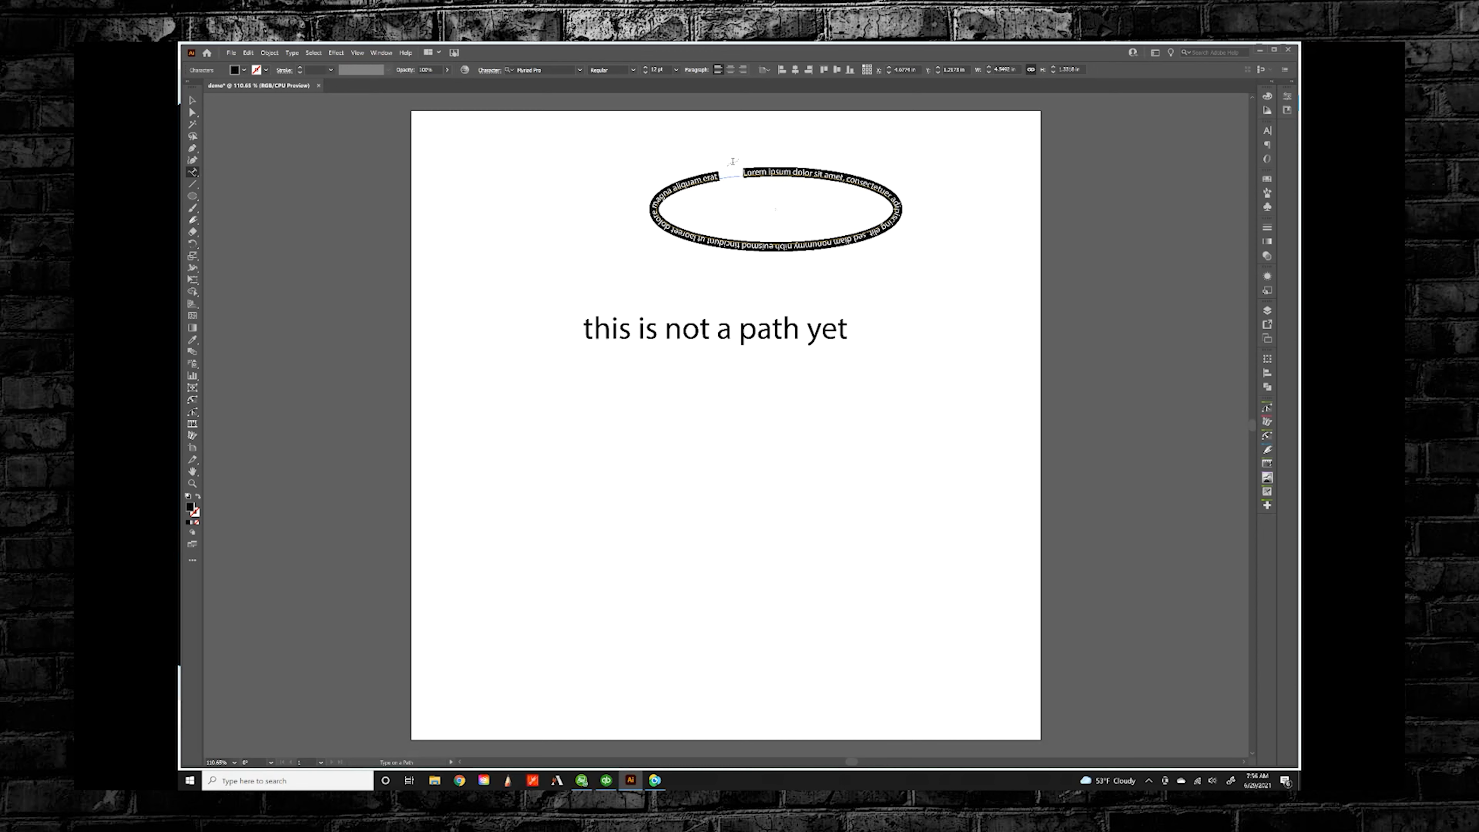
pyautogui.press('BackSpace')
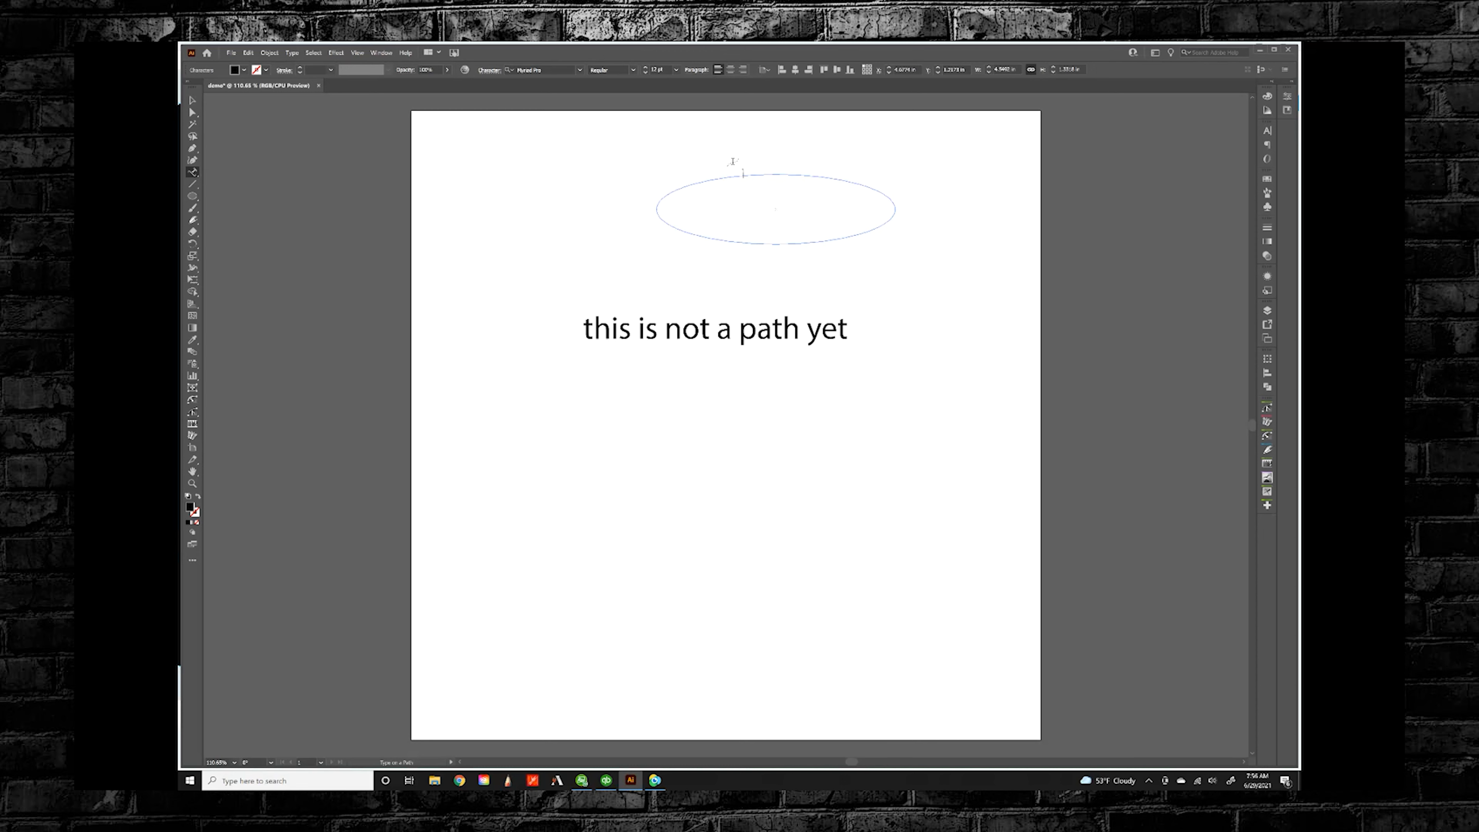
# Step: Select the expanded "this is not a path yet" lettering and delete it
pyautogui.click(192, 100)
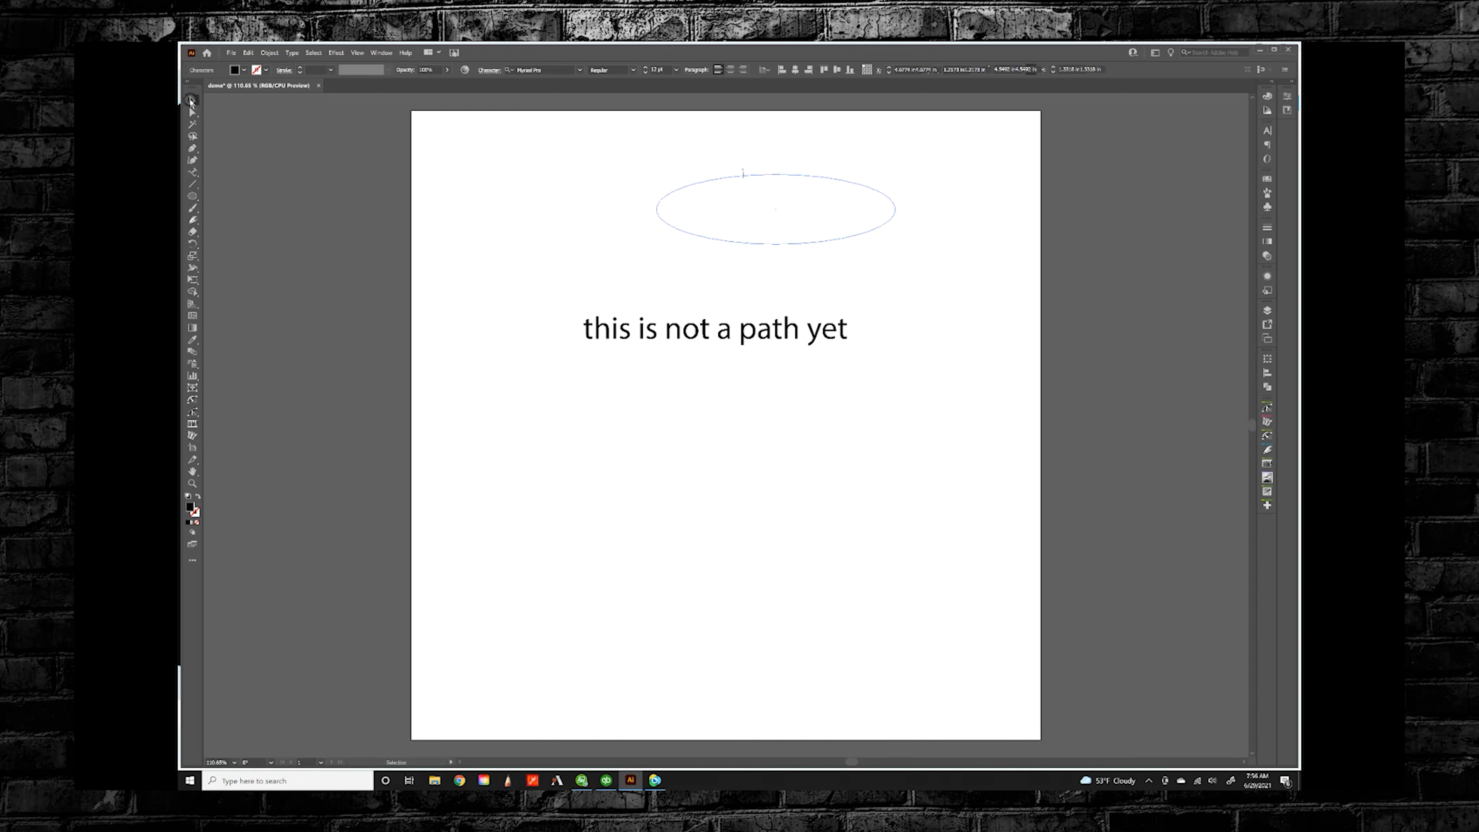
pyautogui.click(767, 268)
pyautogui.moveTo(574, 309); pyautogui.dragTo(955, 373)
pyautogui.press('Delete')
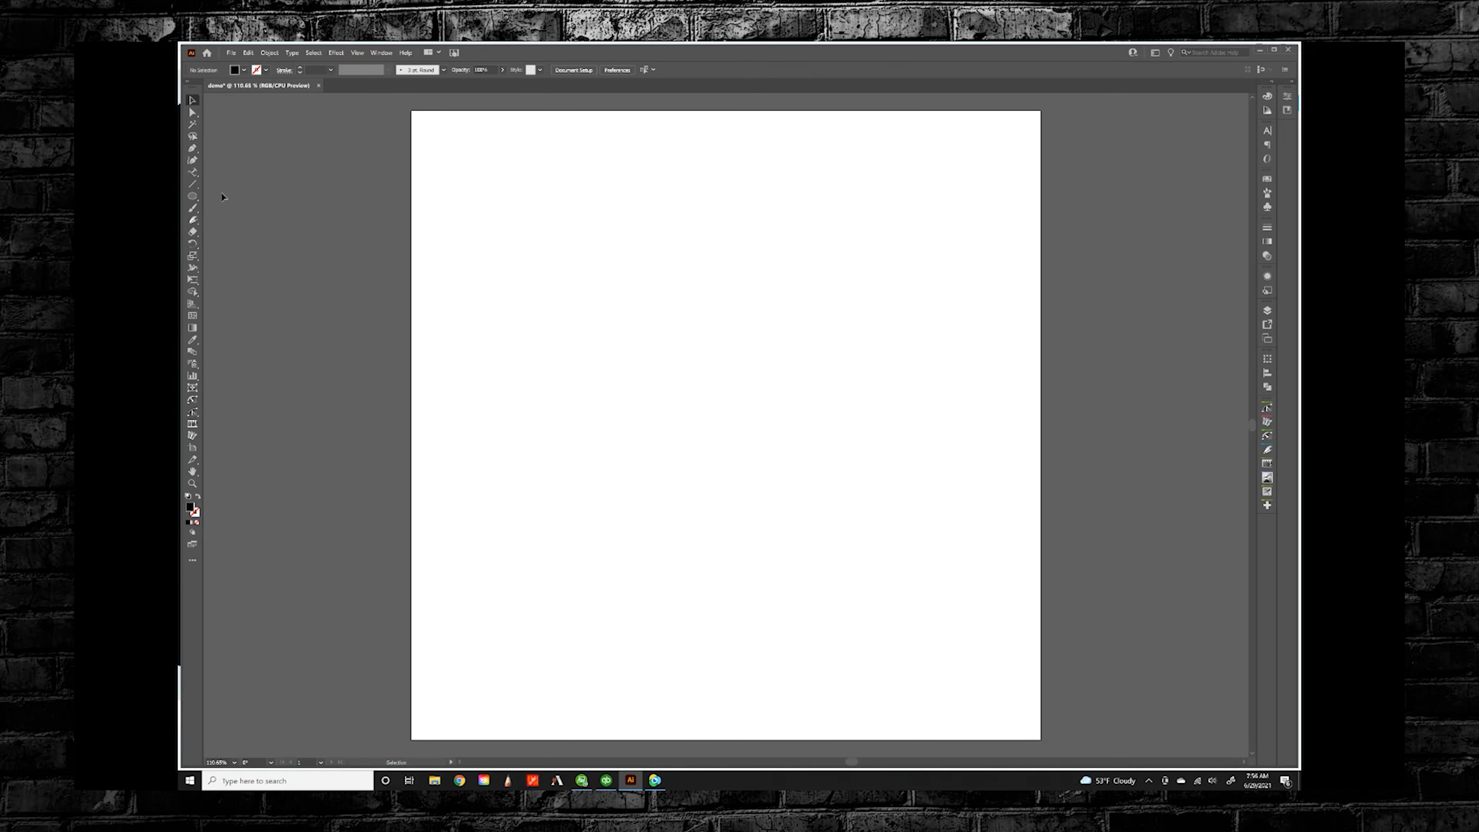
pyautogui.click(192, 185)
pyautogui.click(769, 291)
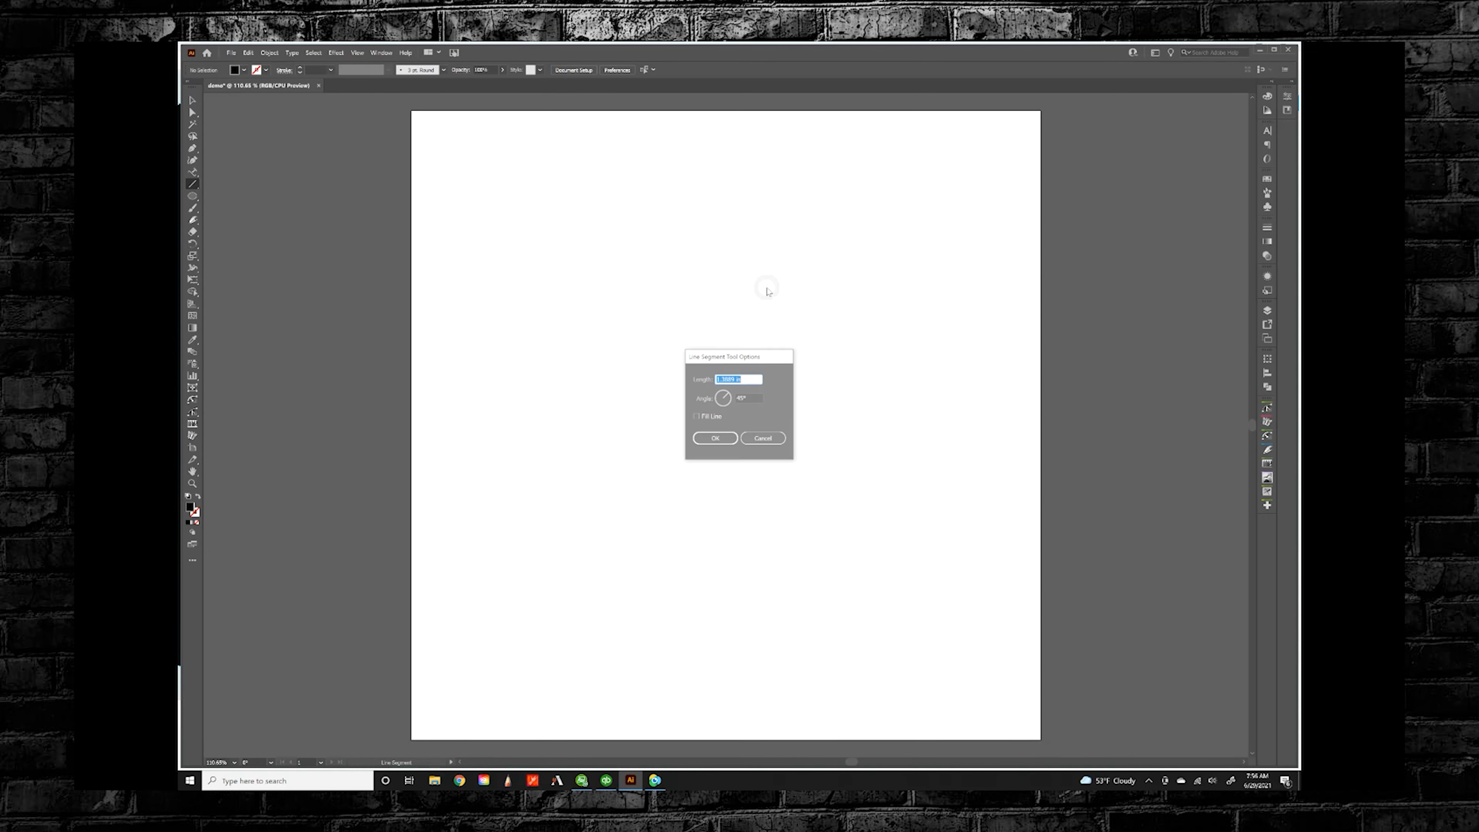
pyautogui.click(763, 440)
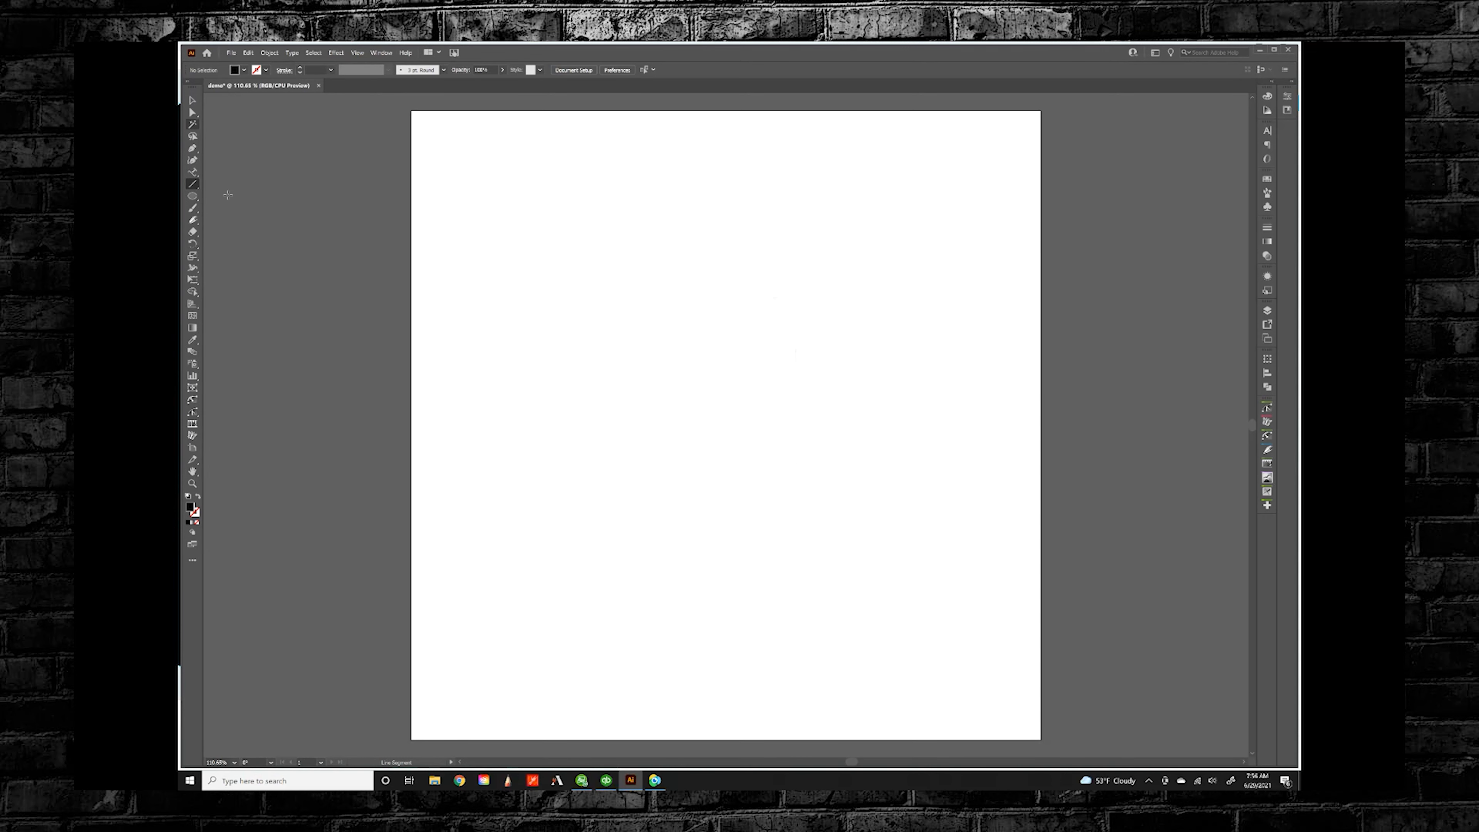
# Step: Draw a straight, nearly horizontal Pen path across the artboard's upper half and end it as an open path
pyautogui.click(192, 148)
pyautogui.click(513, 323)
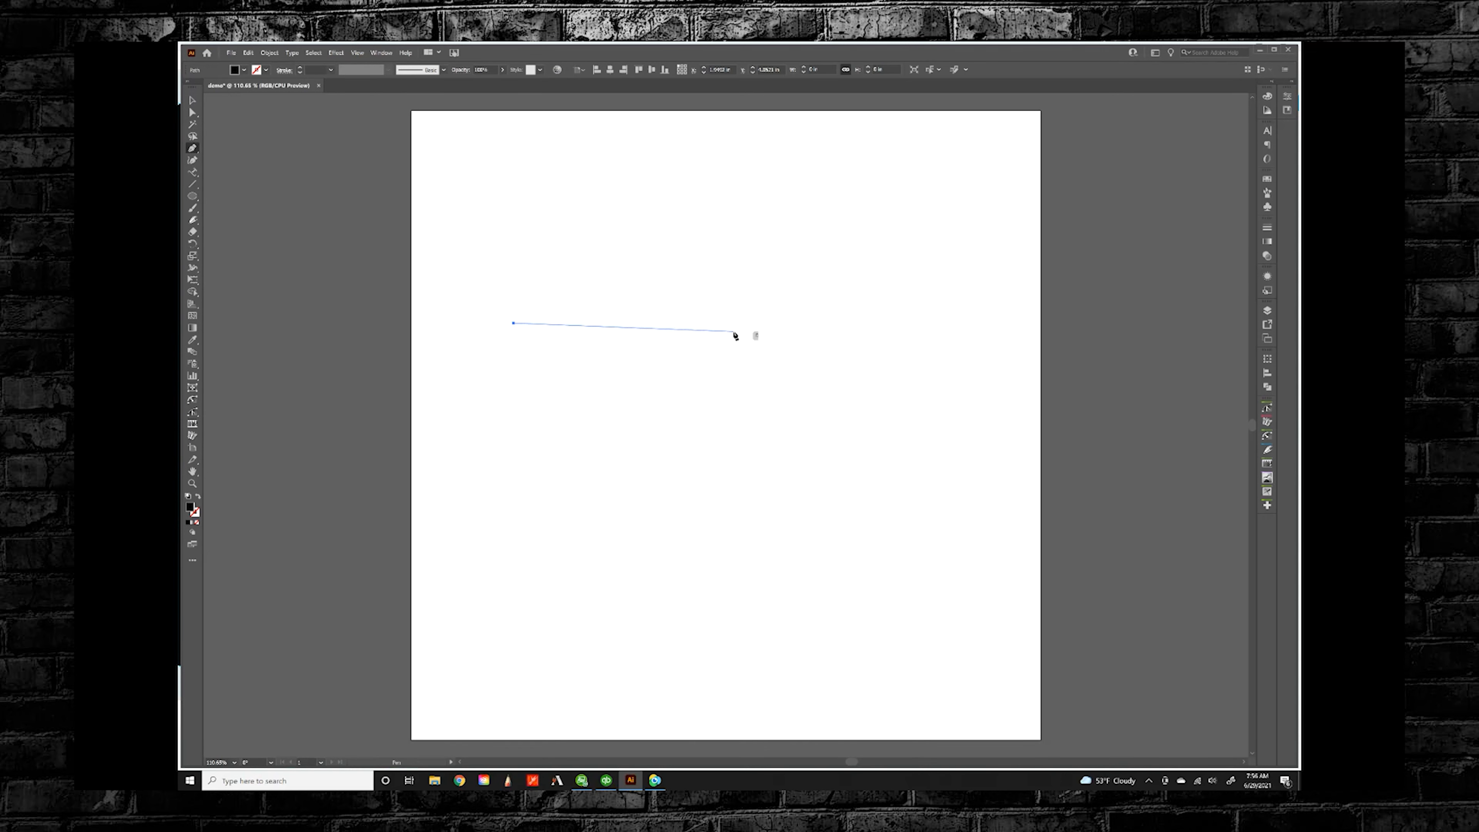
pyautogui.click(809, 322)
pyautogui.click(852, 321)
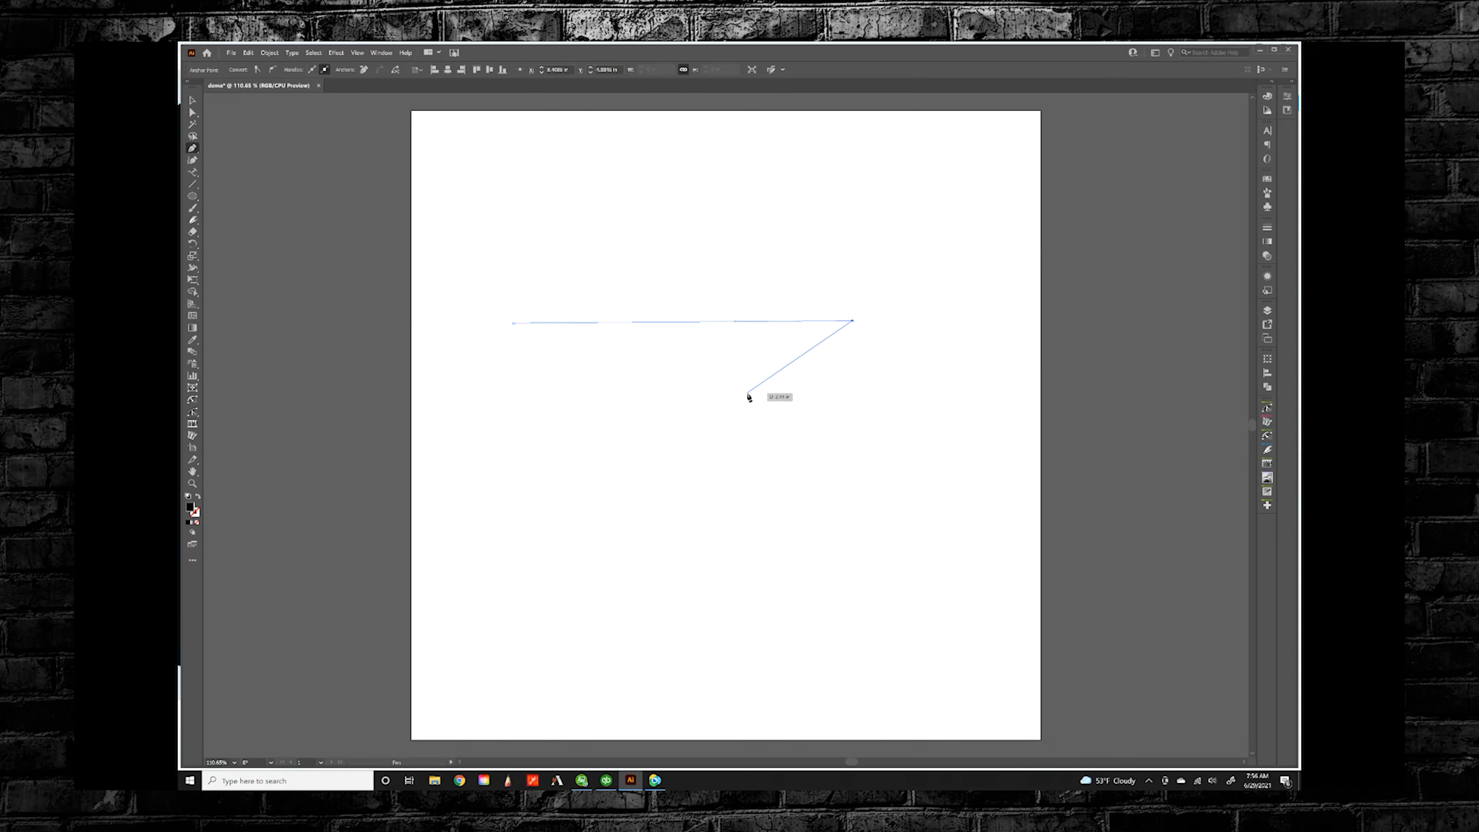
pyautogui.press('Escape')
# Step: Draw two black squares above the line with the Rectangle tool, about 1.4 in and 1.9 in wide
pyautogui.click(195, 198)
pyautogui.click(196, 196)
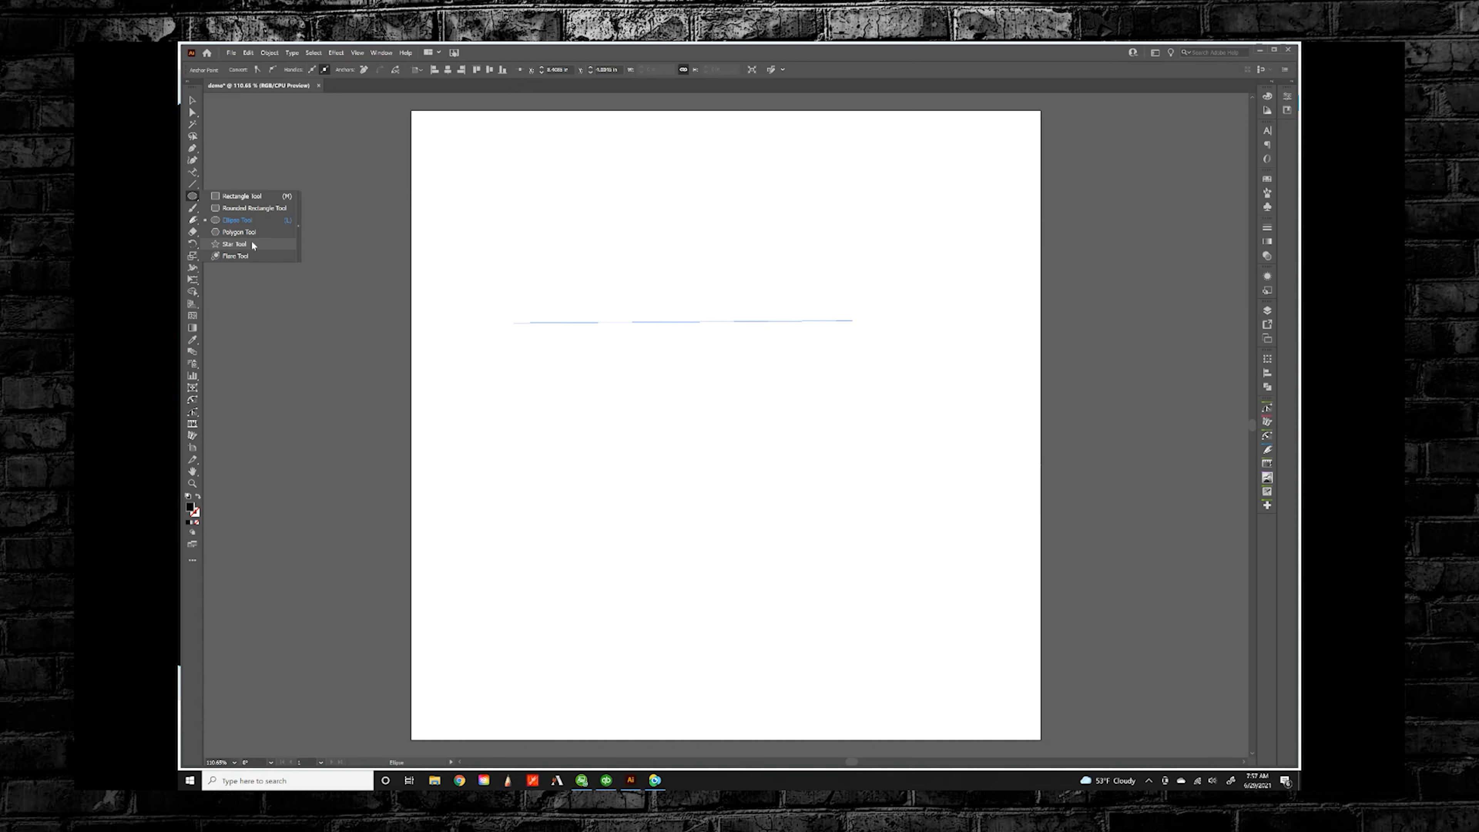
pyautogui.click(250, 201)
pyautogui.moveTo(501, 179); pyautogui.dragTo(572, 250)
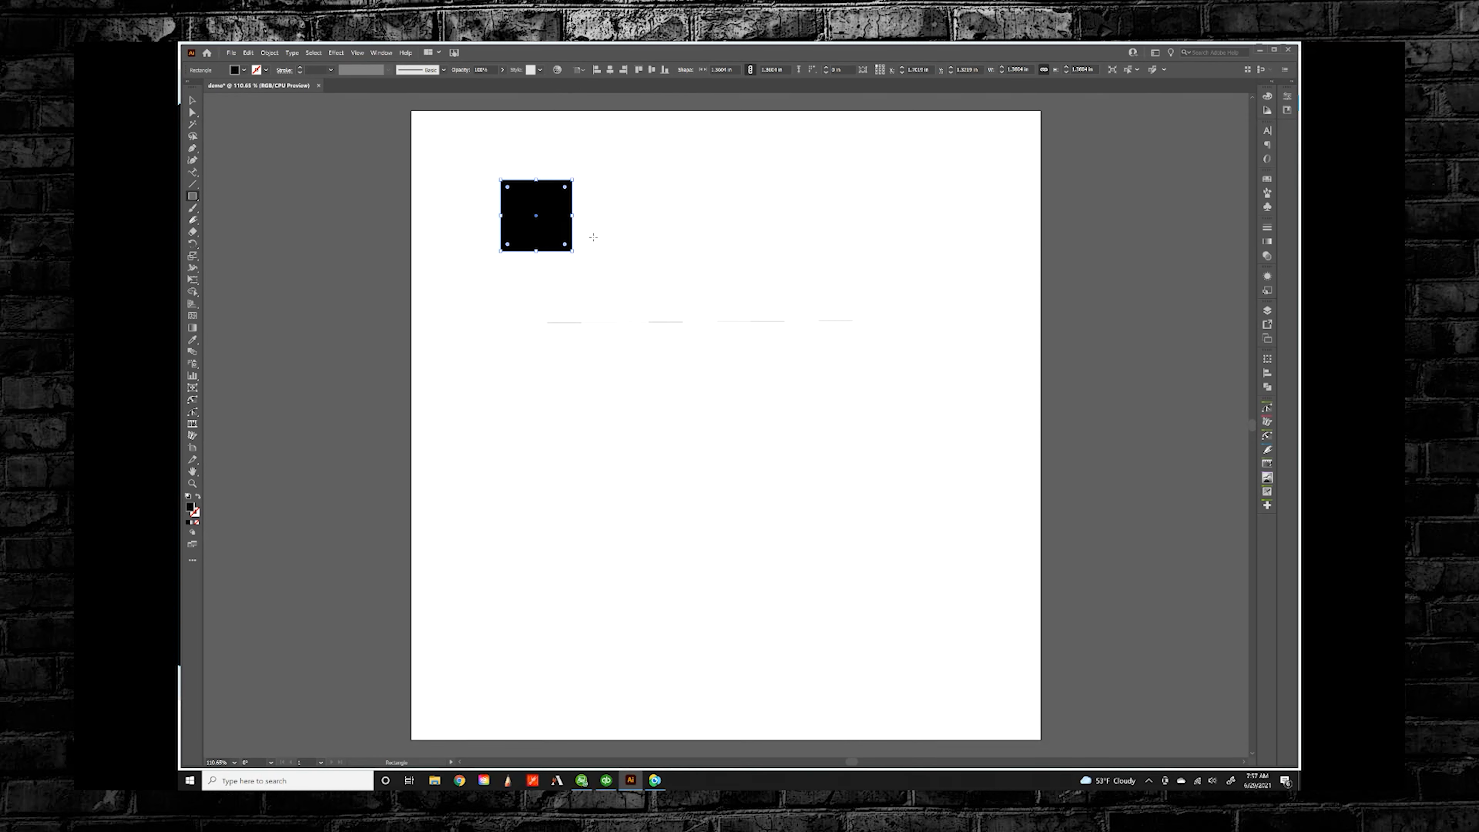
pyautogui.moveTo(650, 191)
pyautogui.mouseDown()
pyautogui.moveTo(728, 240)
pyautogui.moveTo(747, 221)
pyautogui.mouseUp()
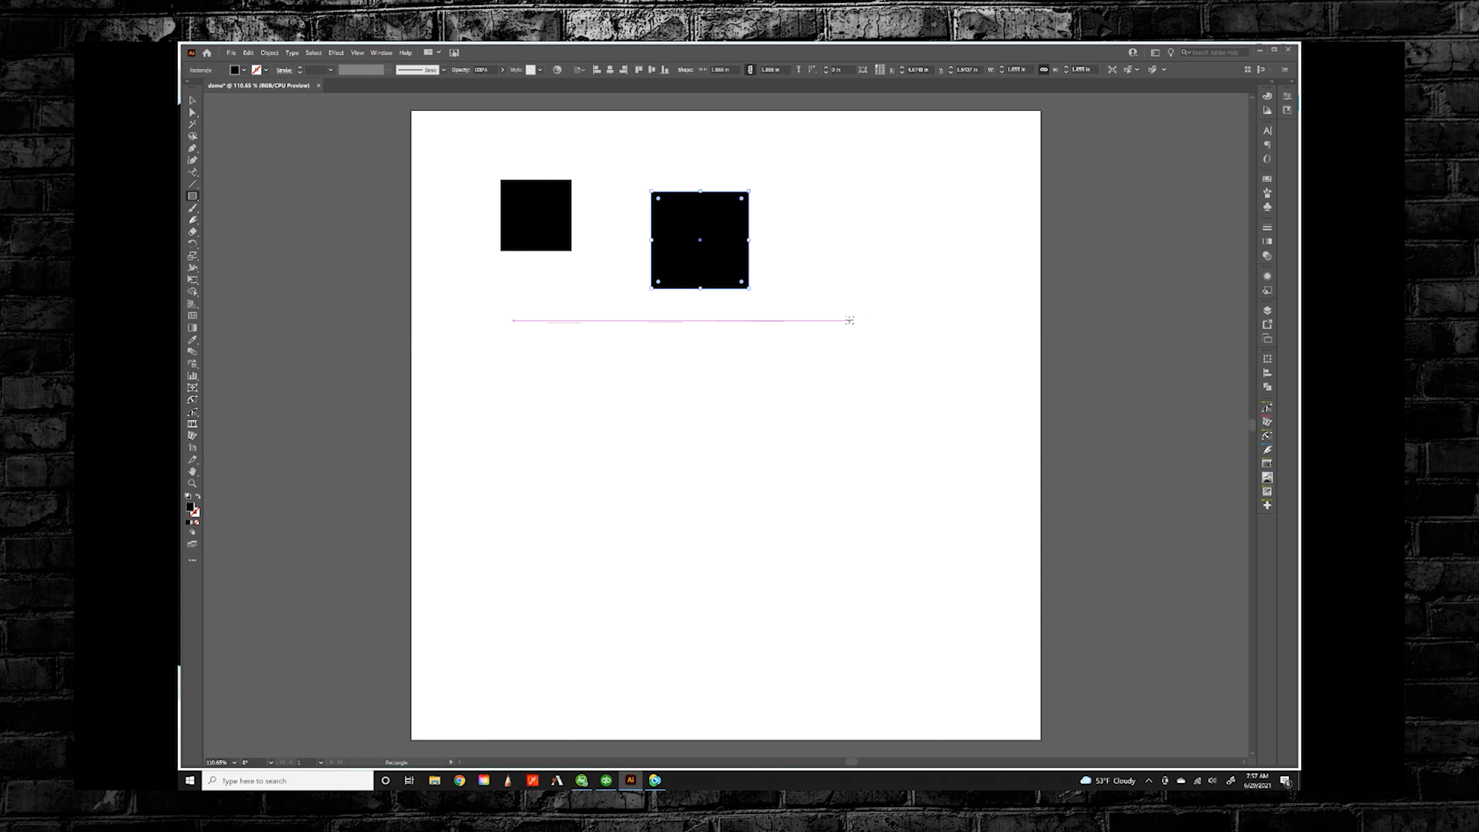
# Step: Draw a third black square about 2 in wide and, below the squares, a rounded rectangle about 2.6 by 2.4 in
pyautogui.moveTo(849, 319)
pyautogui.mouseDown()
pyautogui.moveTo(810, 284)
pyautogui.moveTo(810, 317)
pyautogui.moveTo(772, 253)
pyautogui.moveTo(829, 277)
pyautogui.moveTo(792, 262)
pyautogui.moveTo(824, 279)
pyautogui.moveTo(814, 267)
pyautogui.mouseUp()
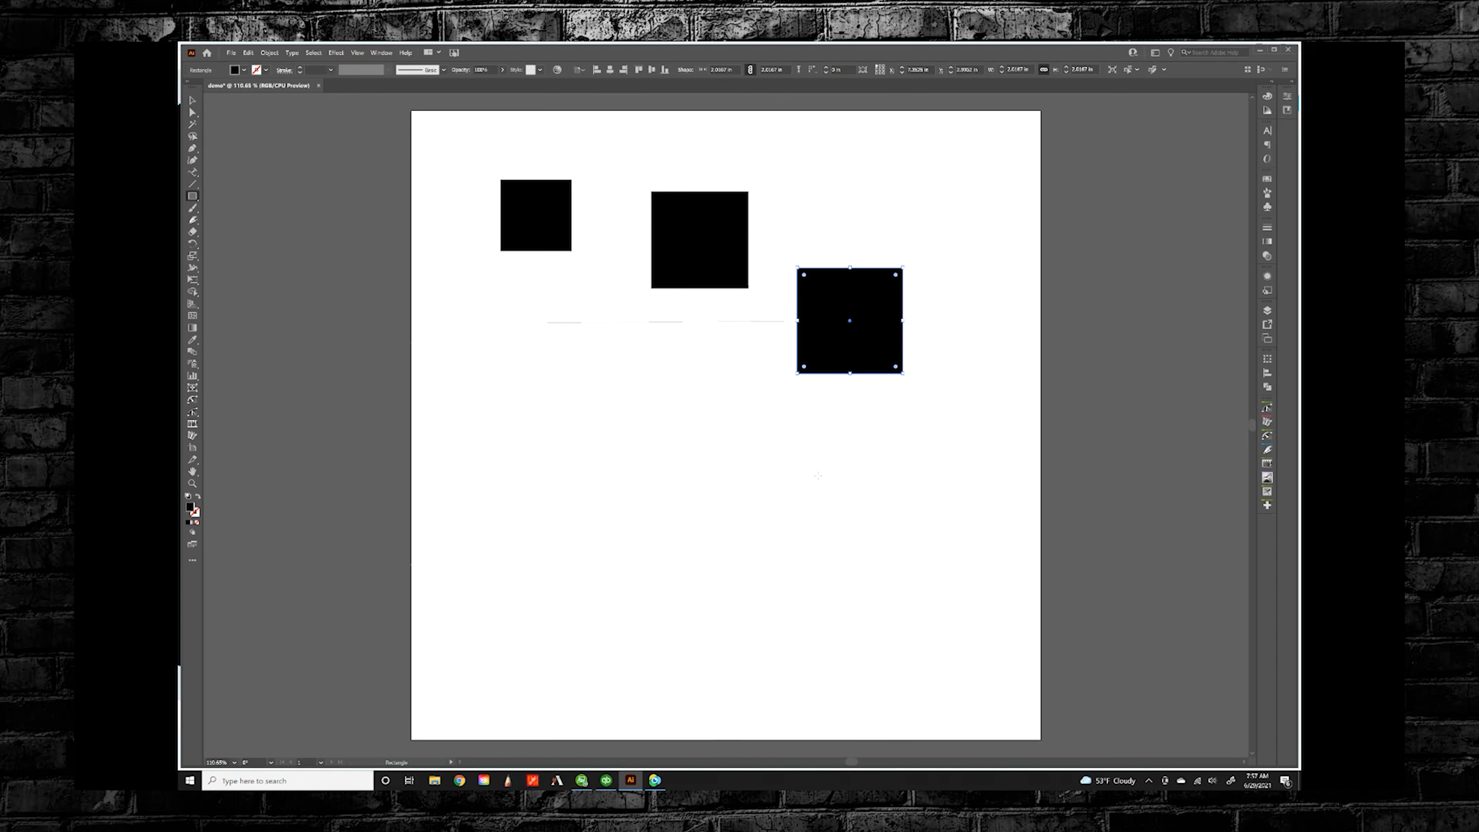
pyautogui.moveTo(192, 196); pyautogui.dragTo(233, 211)
pyautogui.moveTo(608, 398); pyautogui.dragTo(745, 521)
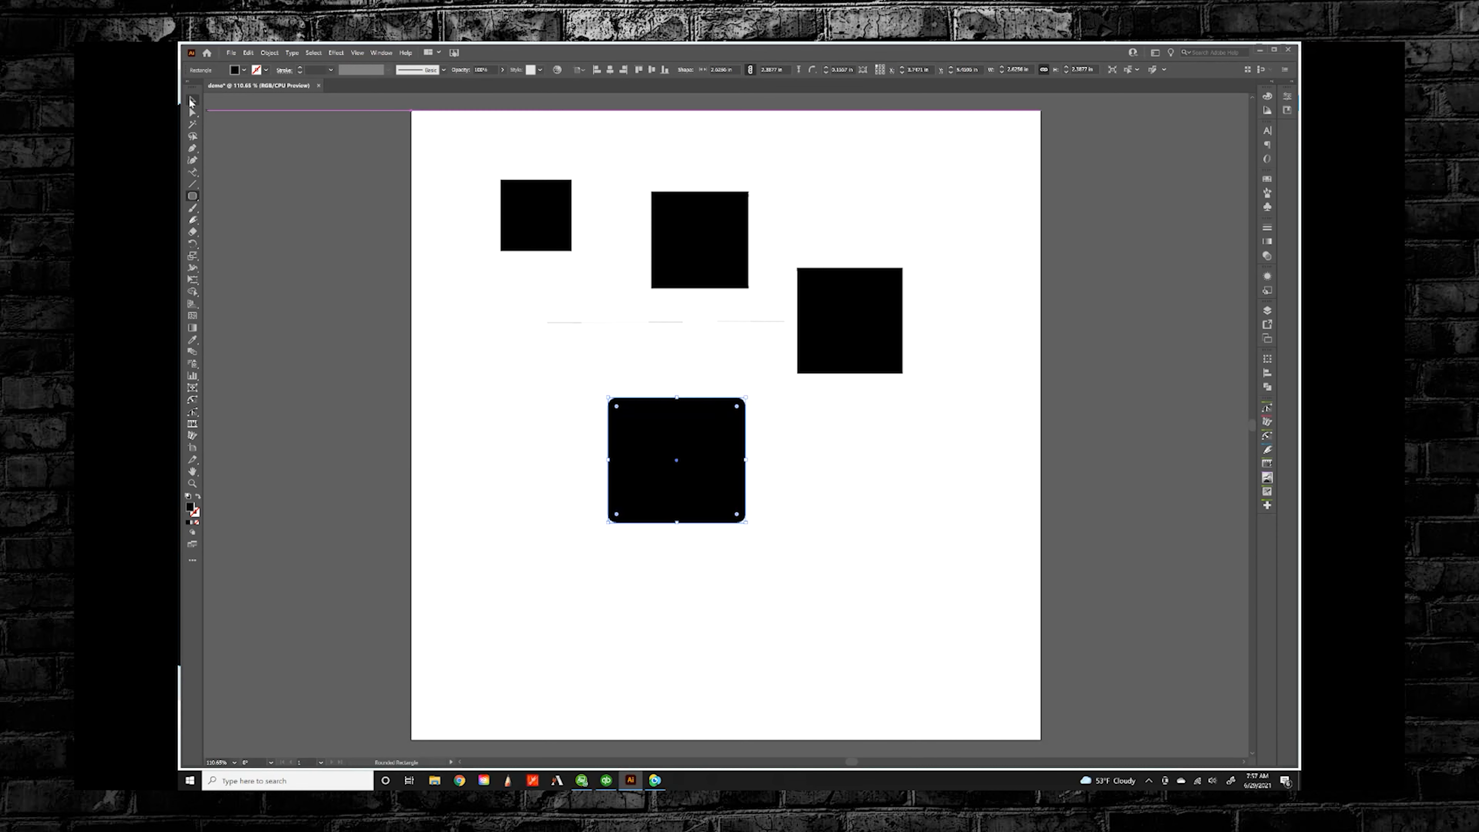
# Step: Increase all corner radii of the rounded rectangle to about 0.3 in with its corner widgets and deselect it
pyautogui.click(192, 101)
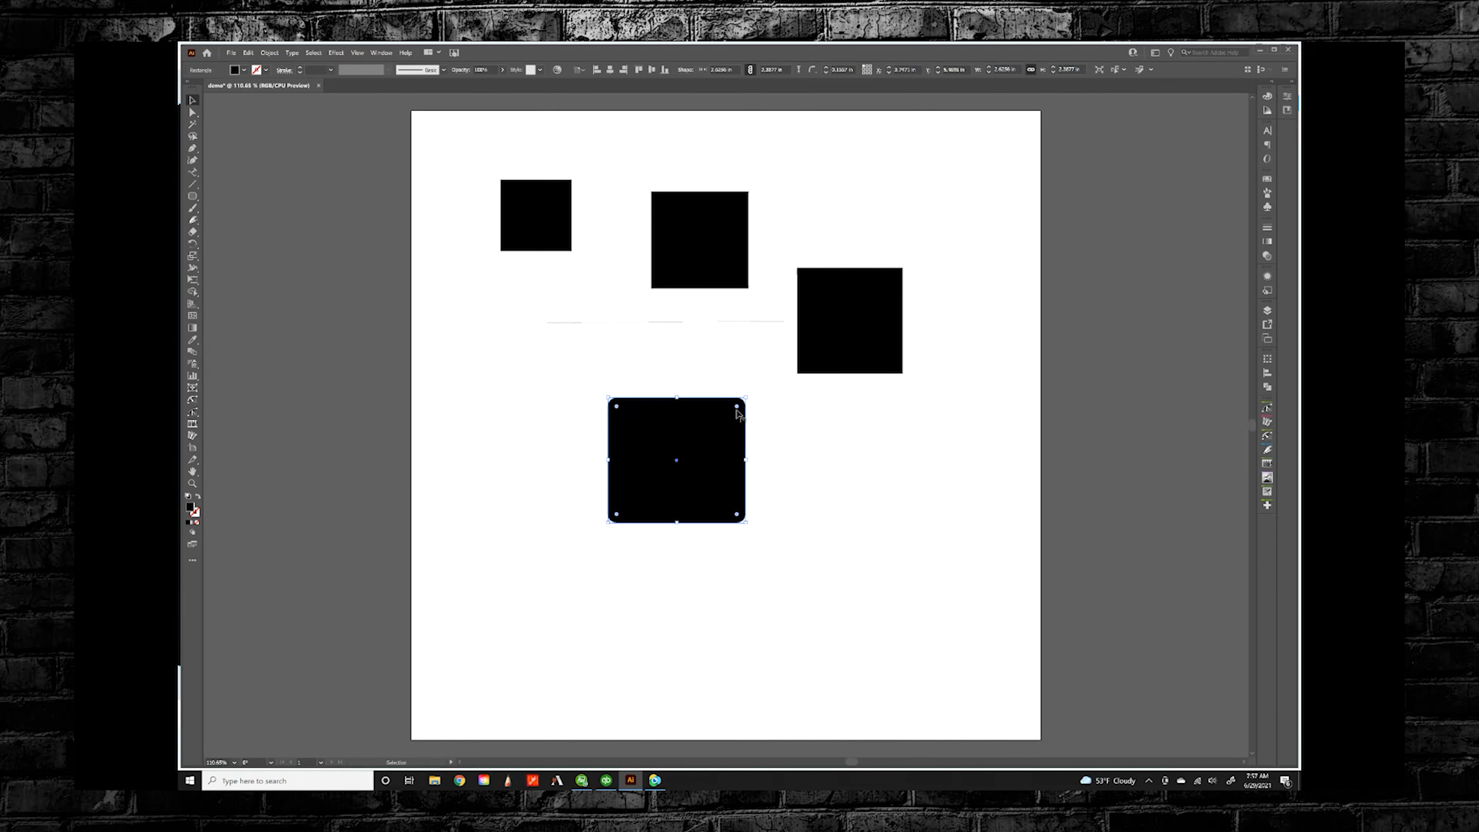
pyautogui.moveTo(738, 409)
pyautogui.mouseDown()
pyautogui.moveTo(647, 484)
pyautogui.moveTo(743, 402)
pyautogui.moveTo(733, 410)
pyautogui.mouseUp()
pyautogui.click(193, 112)
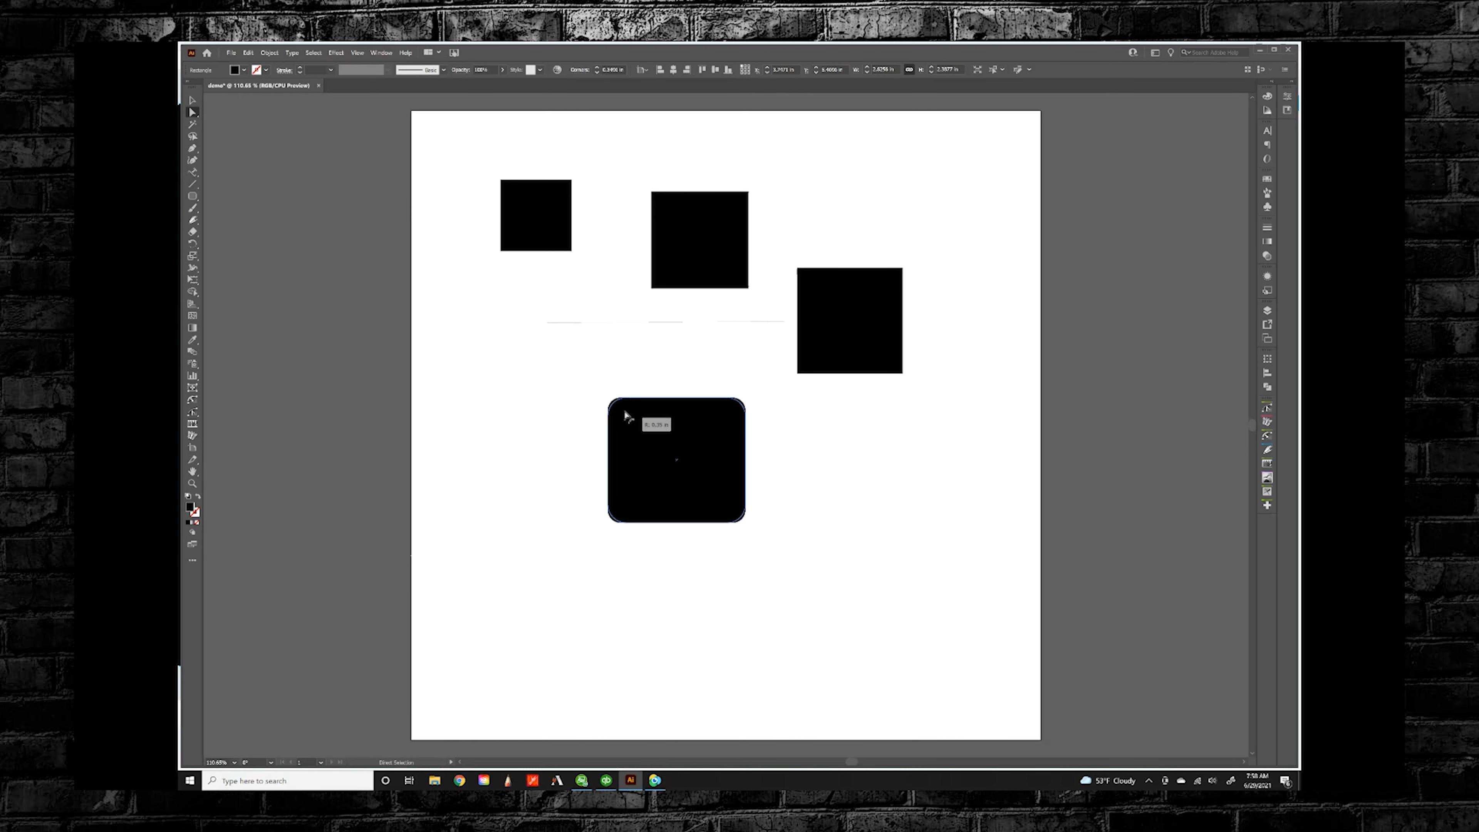
pyautogui.click(551, 337)
pyautogui.click(621, 416)
pyautogui.click(511, 328)
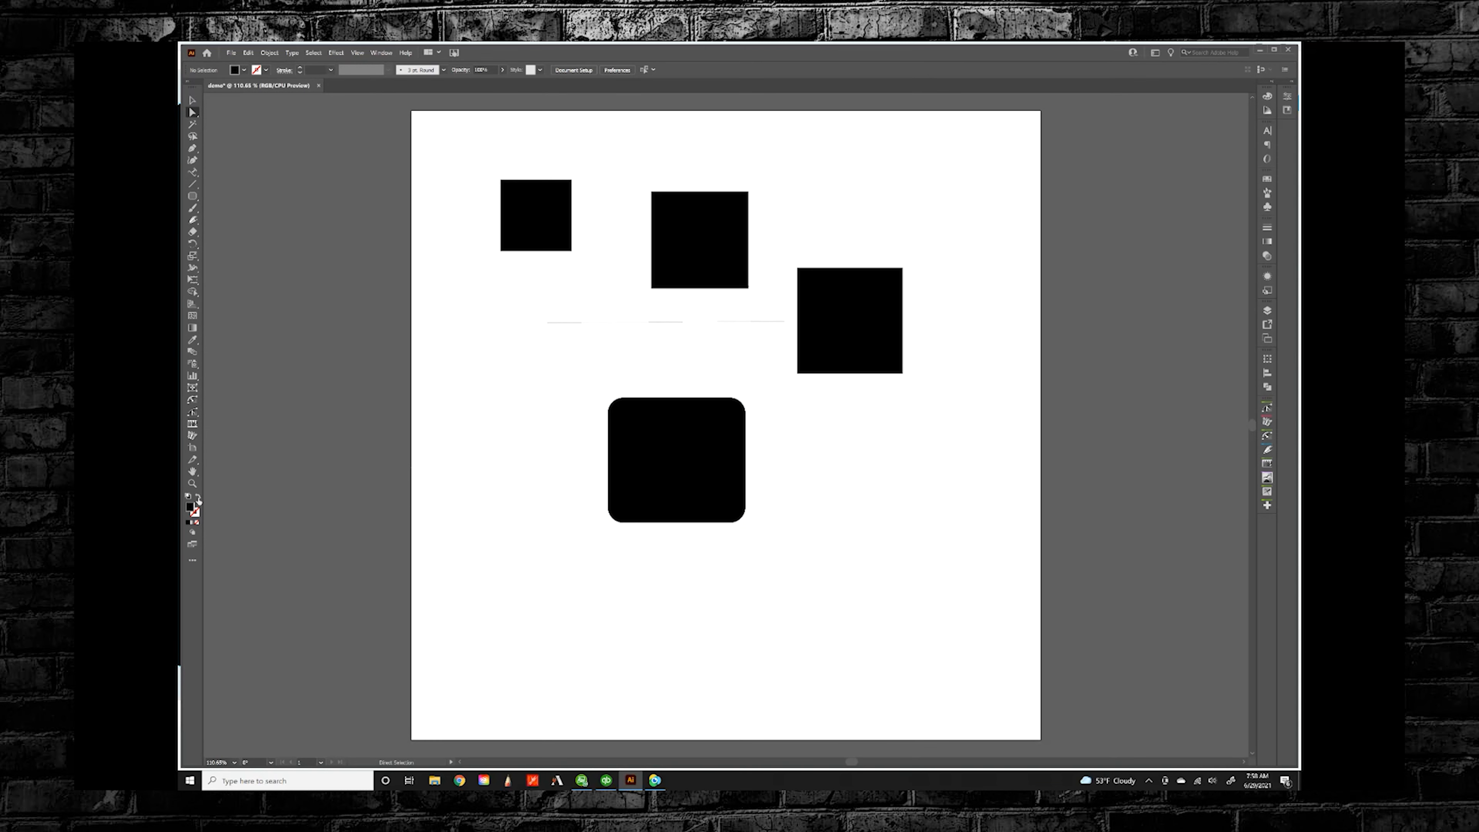
# Step: Swap the rounded rectangle's fill and stroke so it has a black outline and no fill, and deselect it
pyautogui.click(193, 100)
pyautogui.click(612, 458)
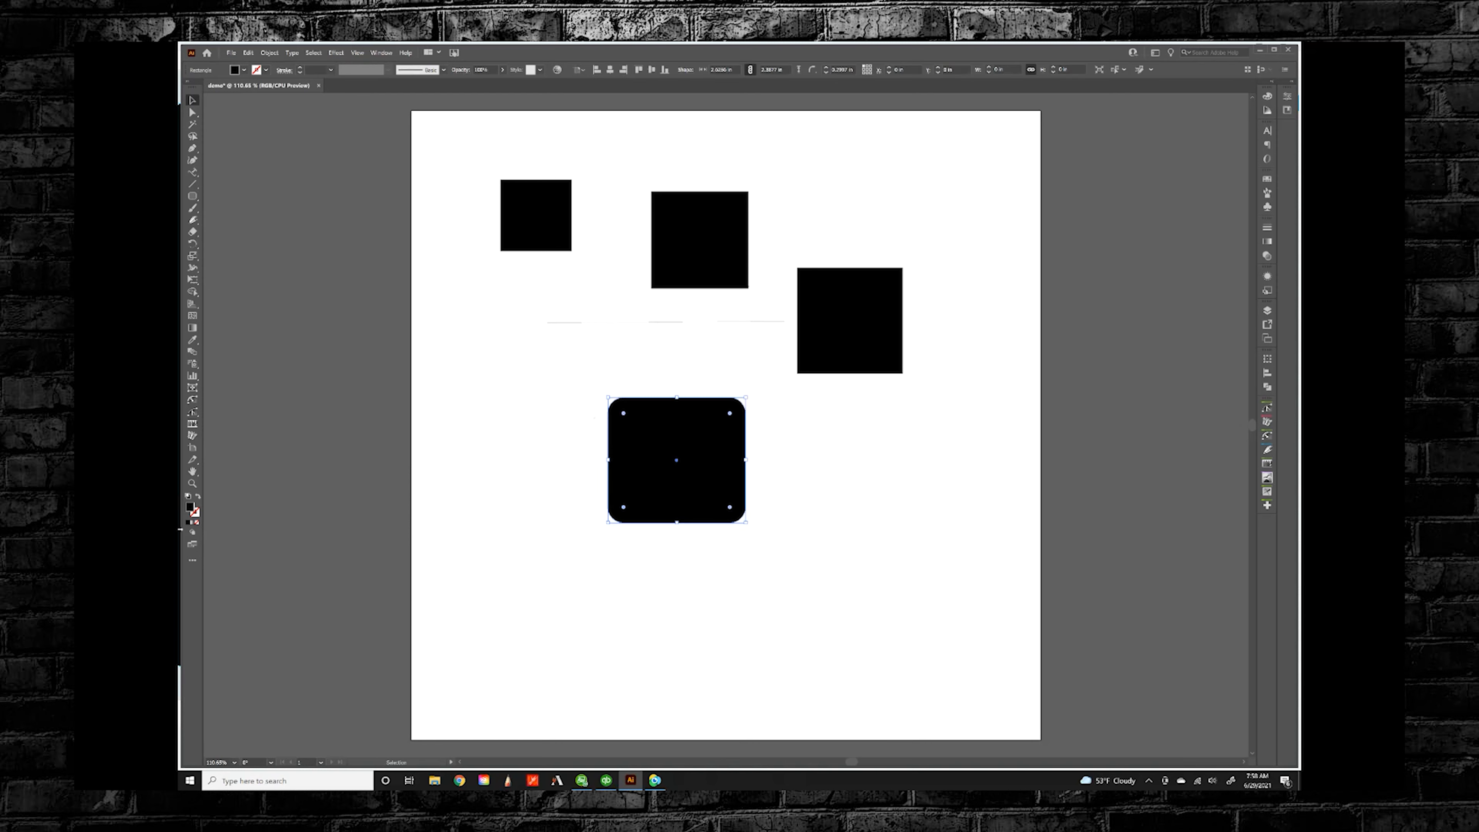
pyautogui.click(198, 495)
pyautogui.click(192, 112)
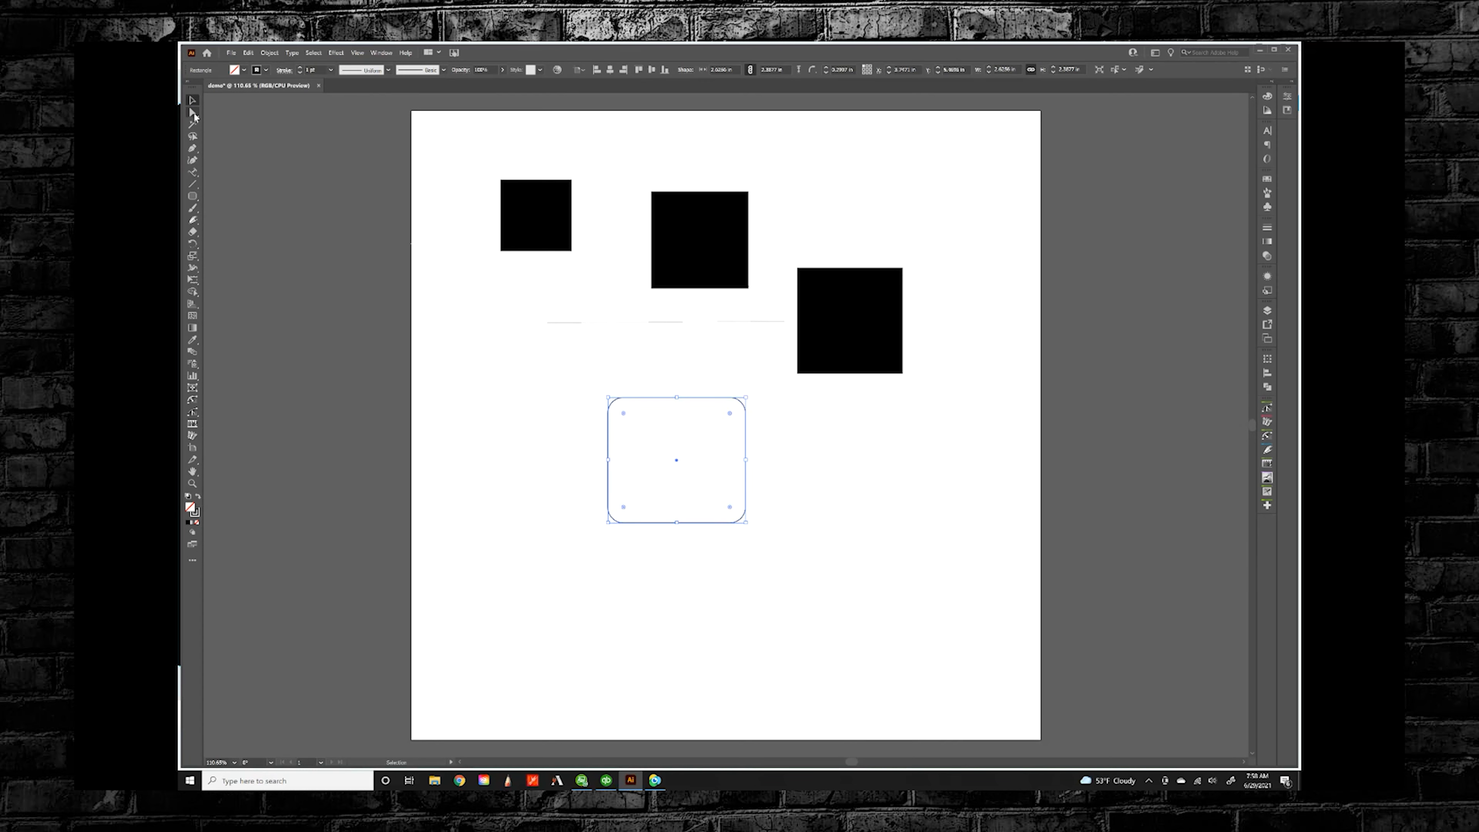
pyautogui.click(450, 385)
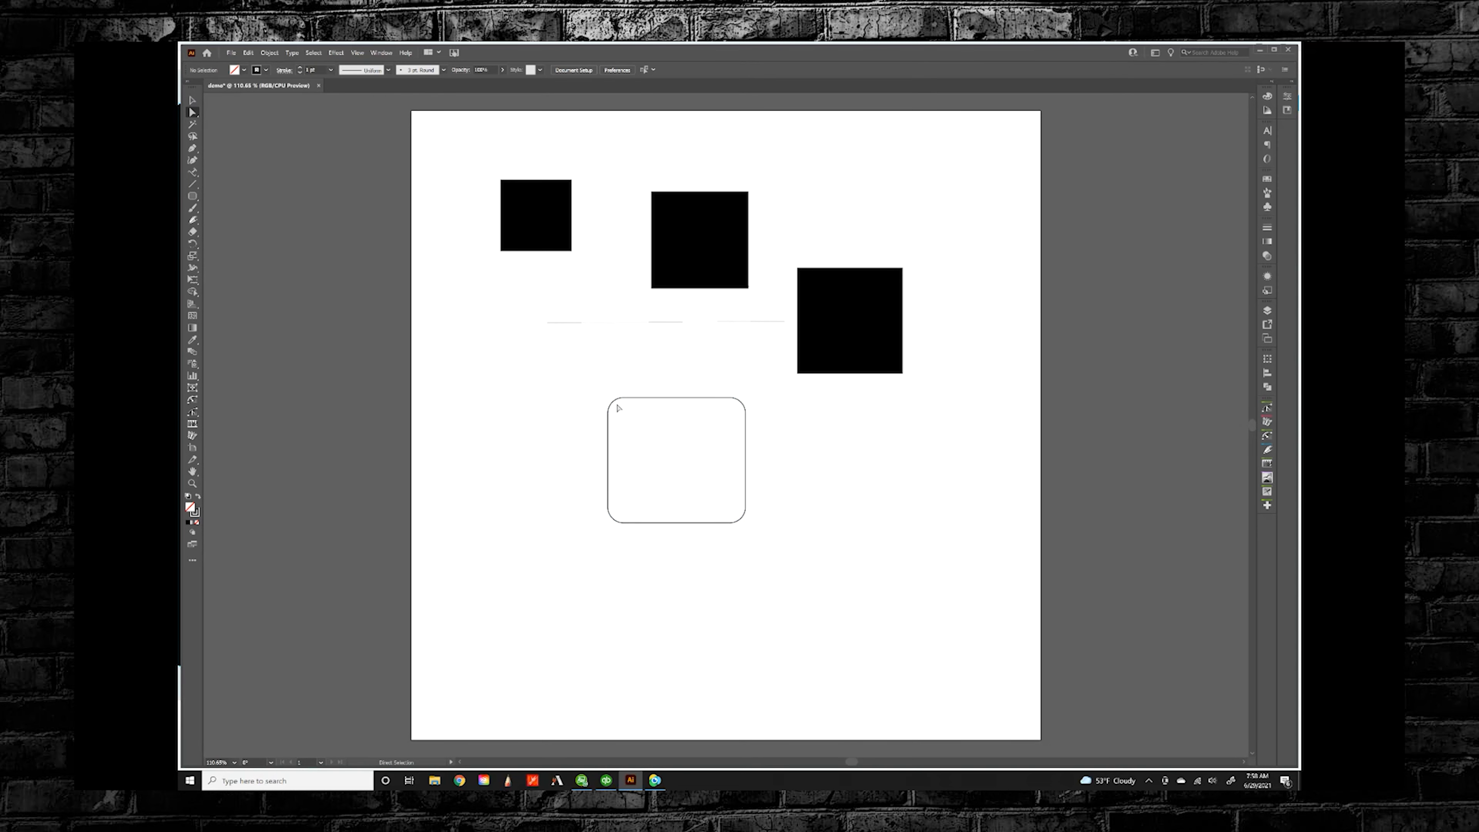
# Step: Round only the rounded rectangle's lower-right corner to a radius of about 1.6 in using Direct Selection
pyautogui.moveTo(640, 389); pyautogui.dragTo(620, 409)
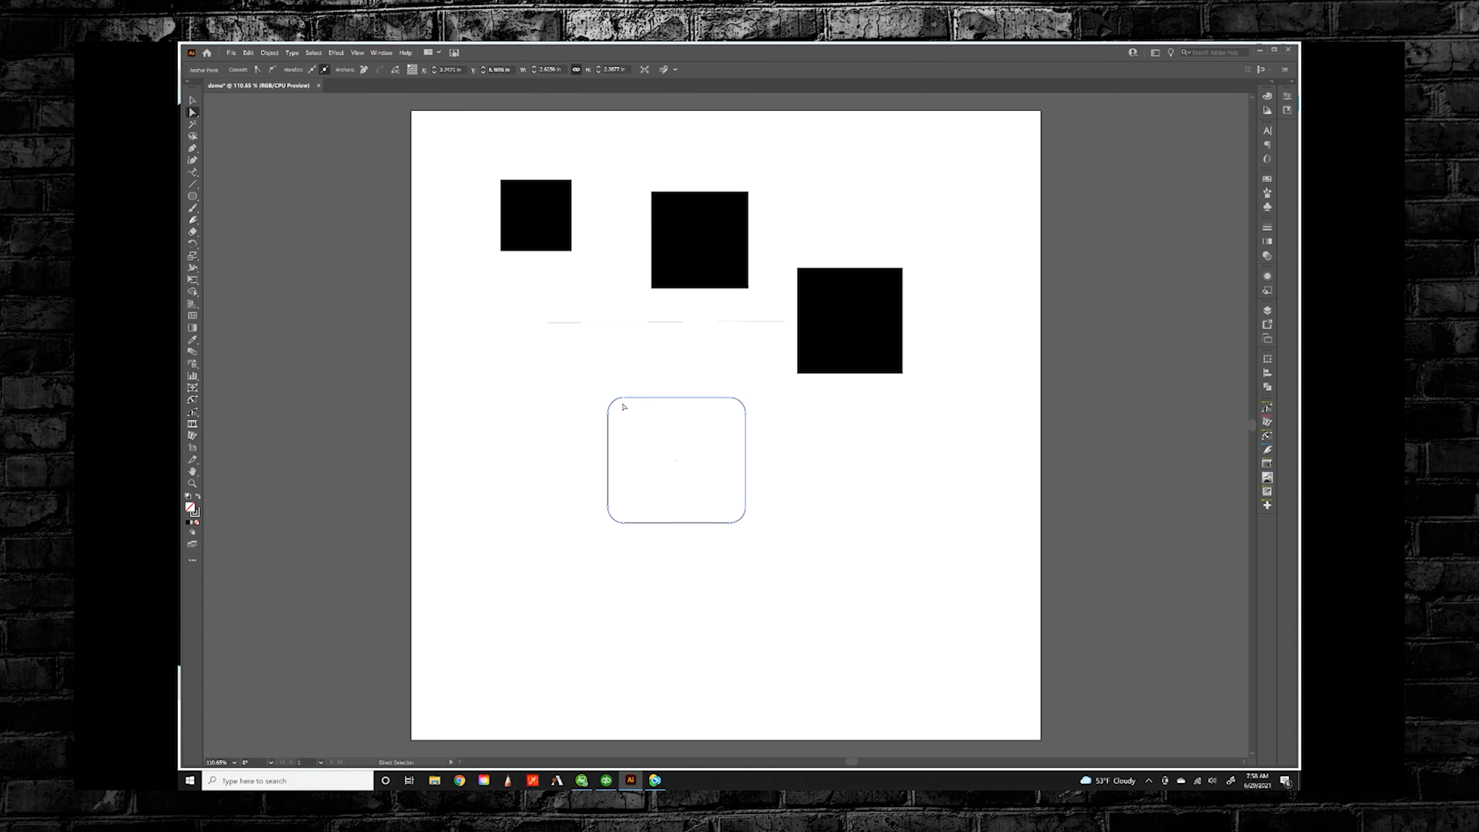
pyautogui.click(745, 511)
pyautogui.click(746, 511)
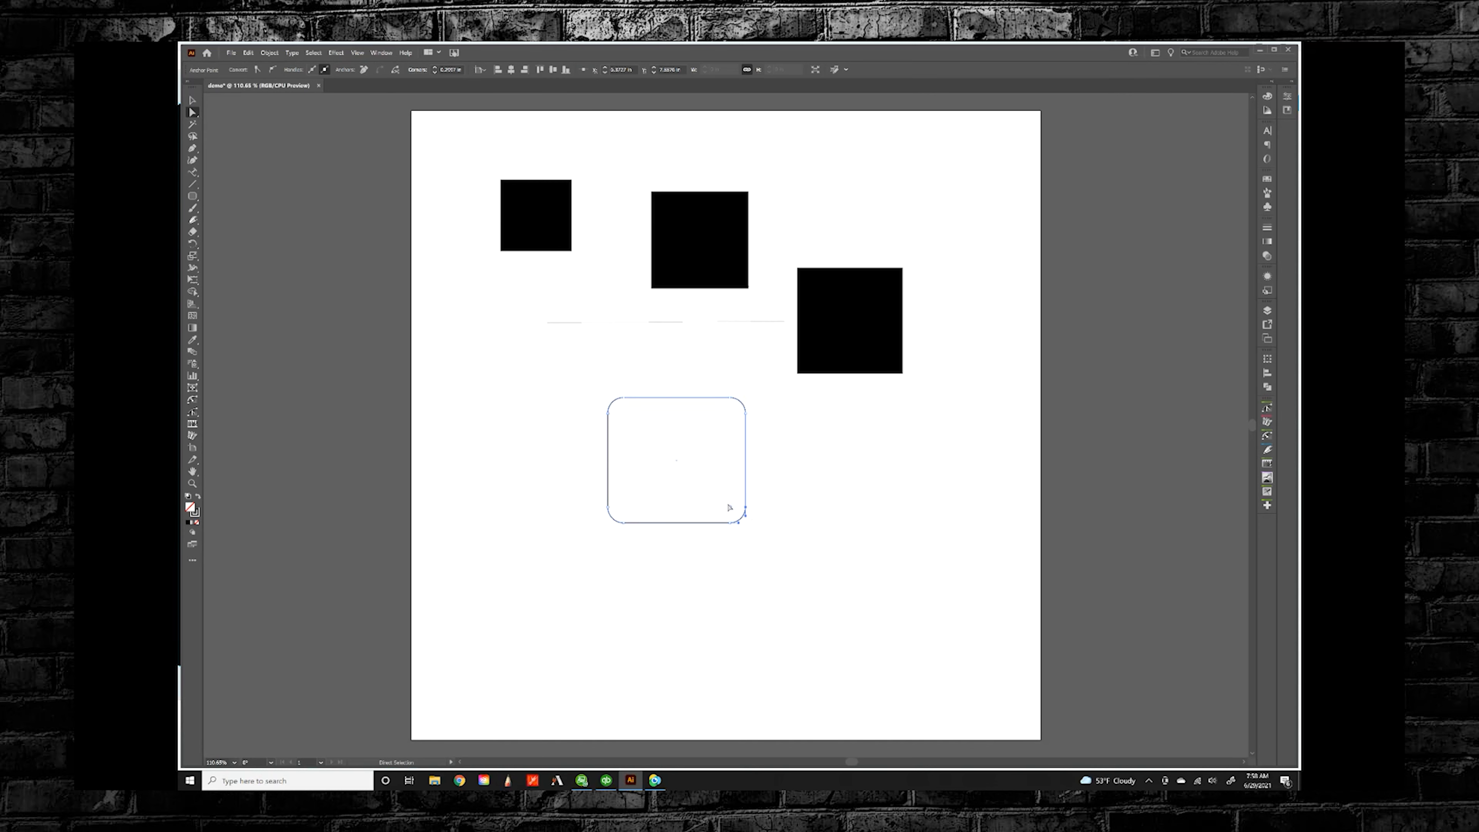
pyautogui.moveTo(730, 509); pyautogui.dragTo(664, 434)
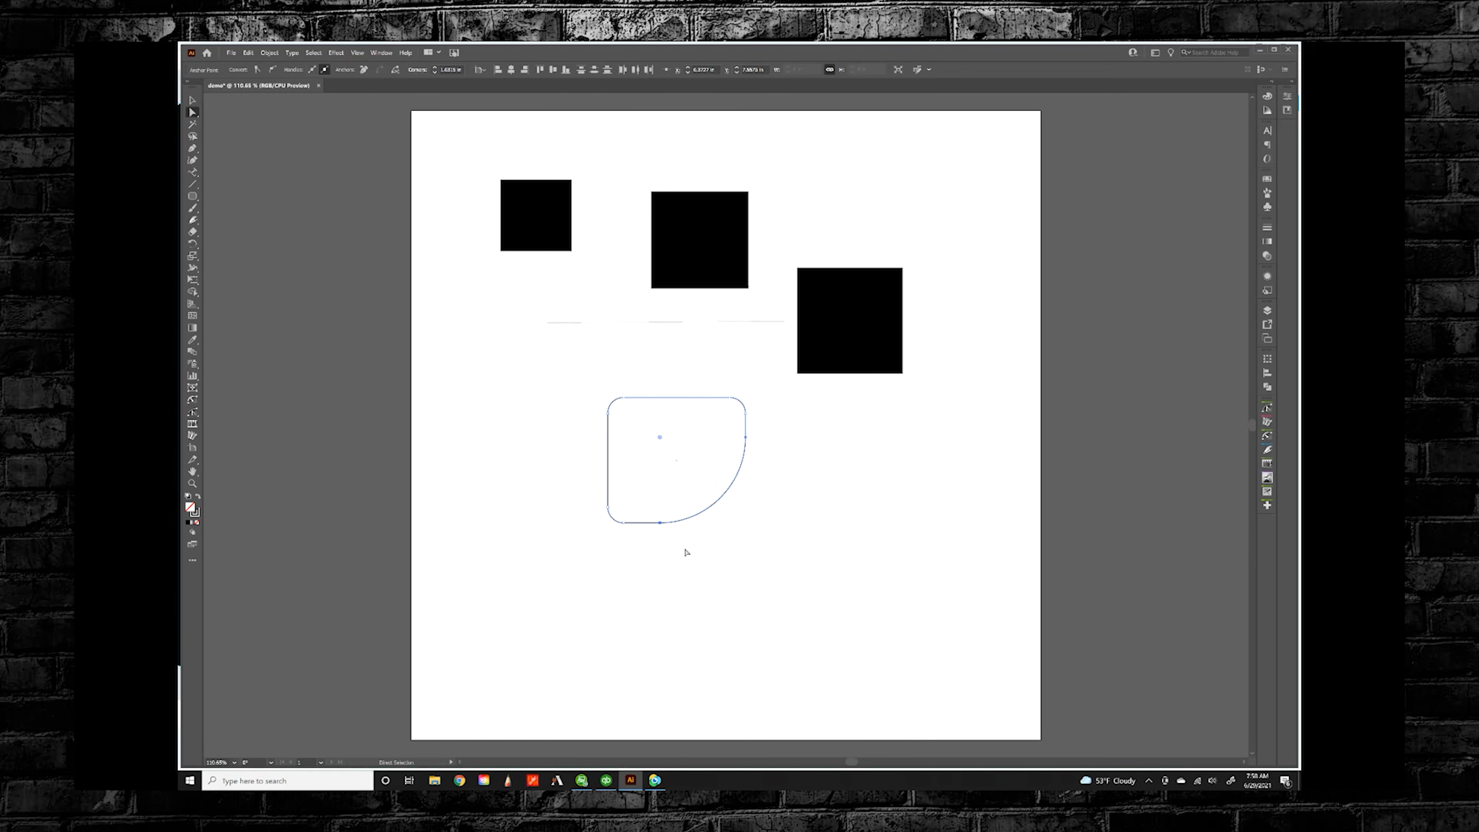
# Step: Reshape the remaining corners individually: round the upper-right and lower-left ones more, and make the upper-left one square
pyautogui.click(735, 401)
pyautogui.moveTo(730, 410); pyautogui.dragTo(718, 426)
pyautogui.click(624, 398)
pyautogui.moveTo(617, 408); pyautogui.dragTo(602, 392)
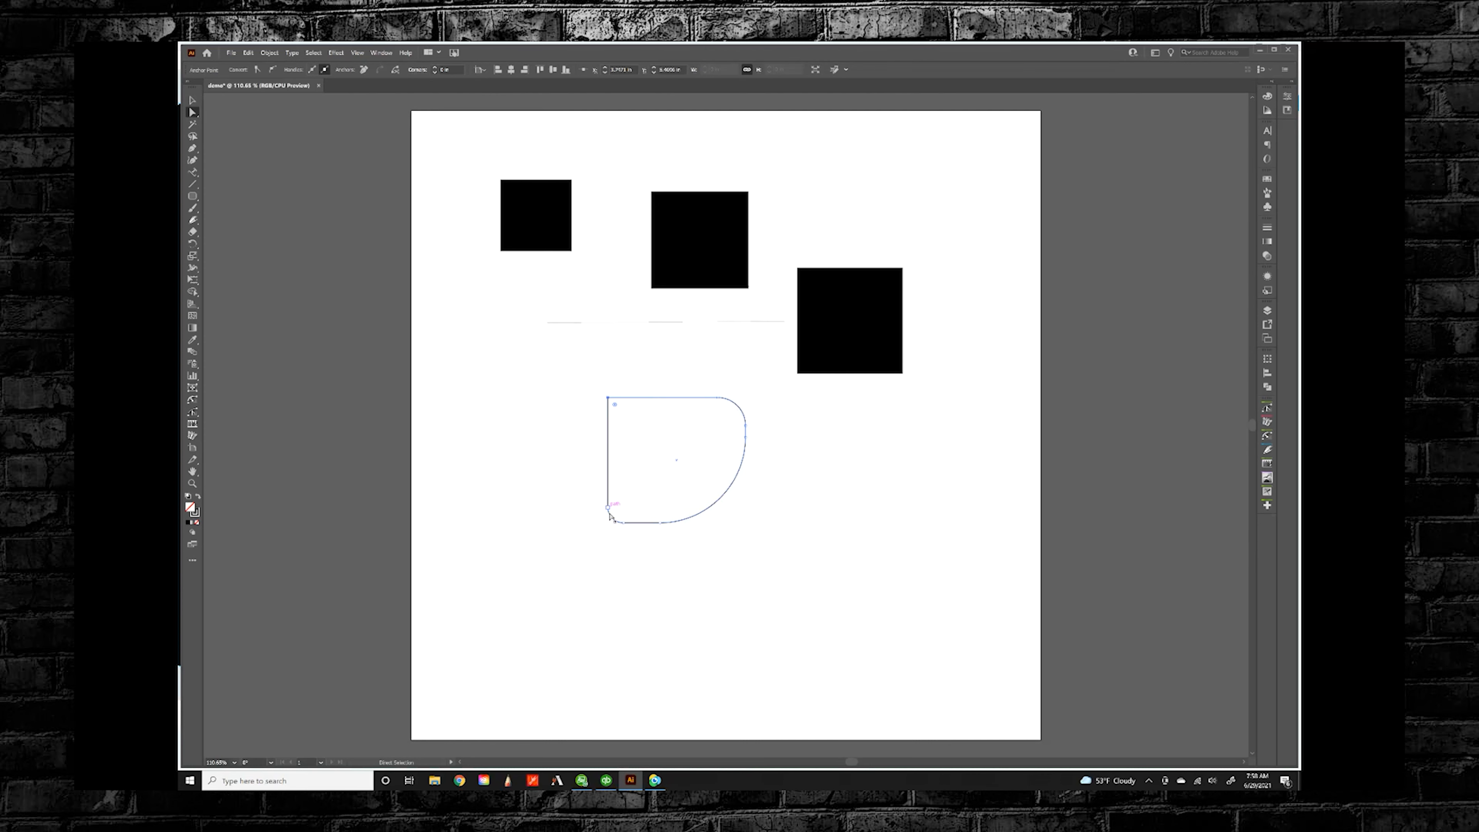
pyautogui.click(619, 520)
pyautogui.click(466, 409)
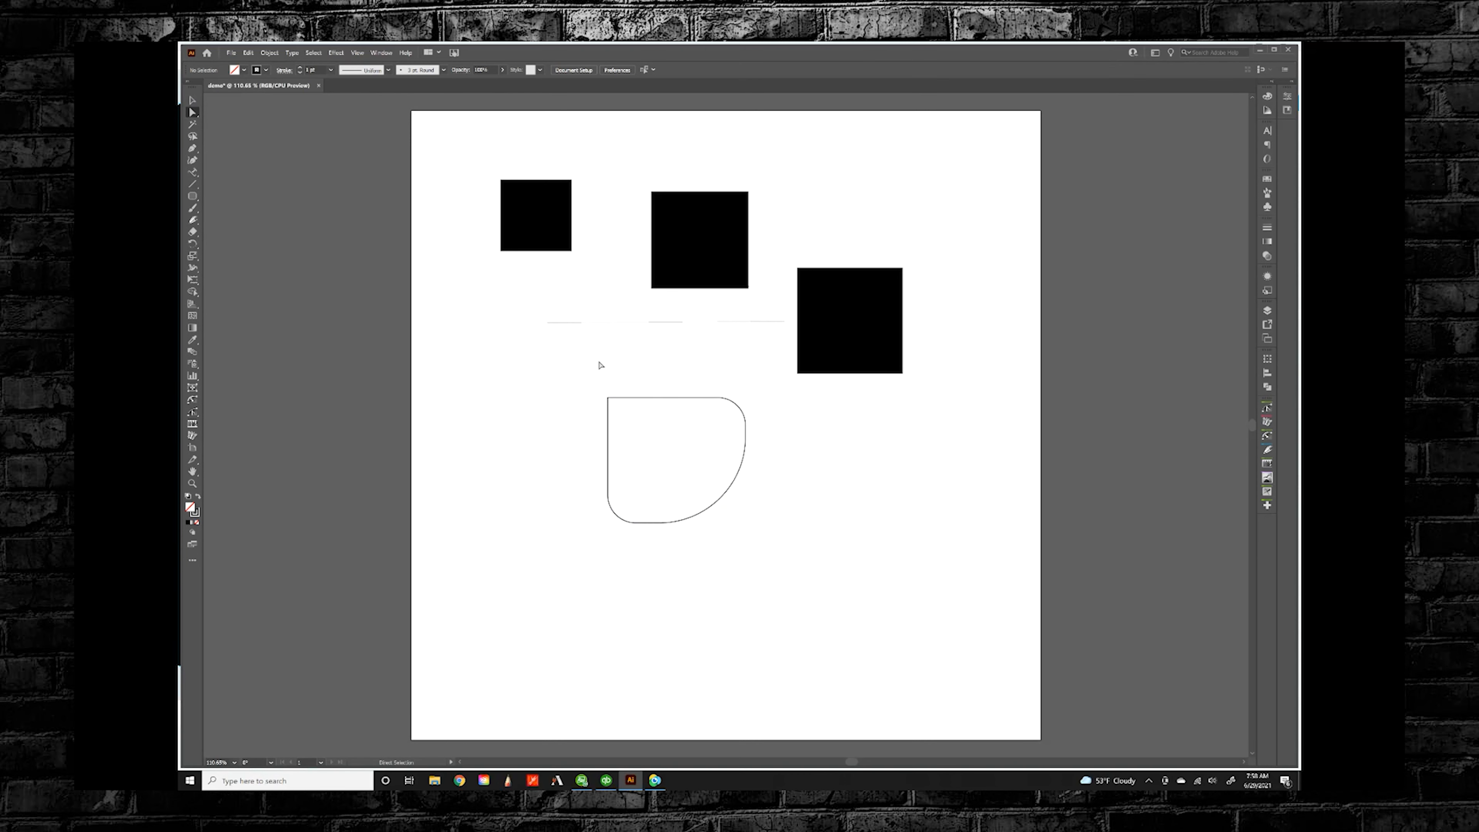
# Step: Draw an unfilled circle about 2.6 in wide to the lower right of the reshaped rectangle with the Ellipse tool
pyautogui.click(193, 196)
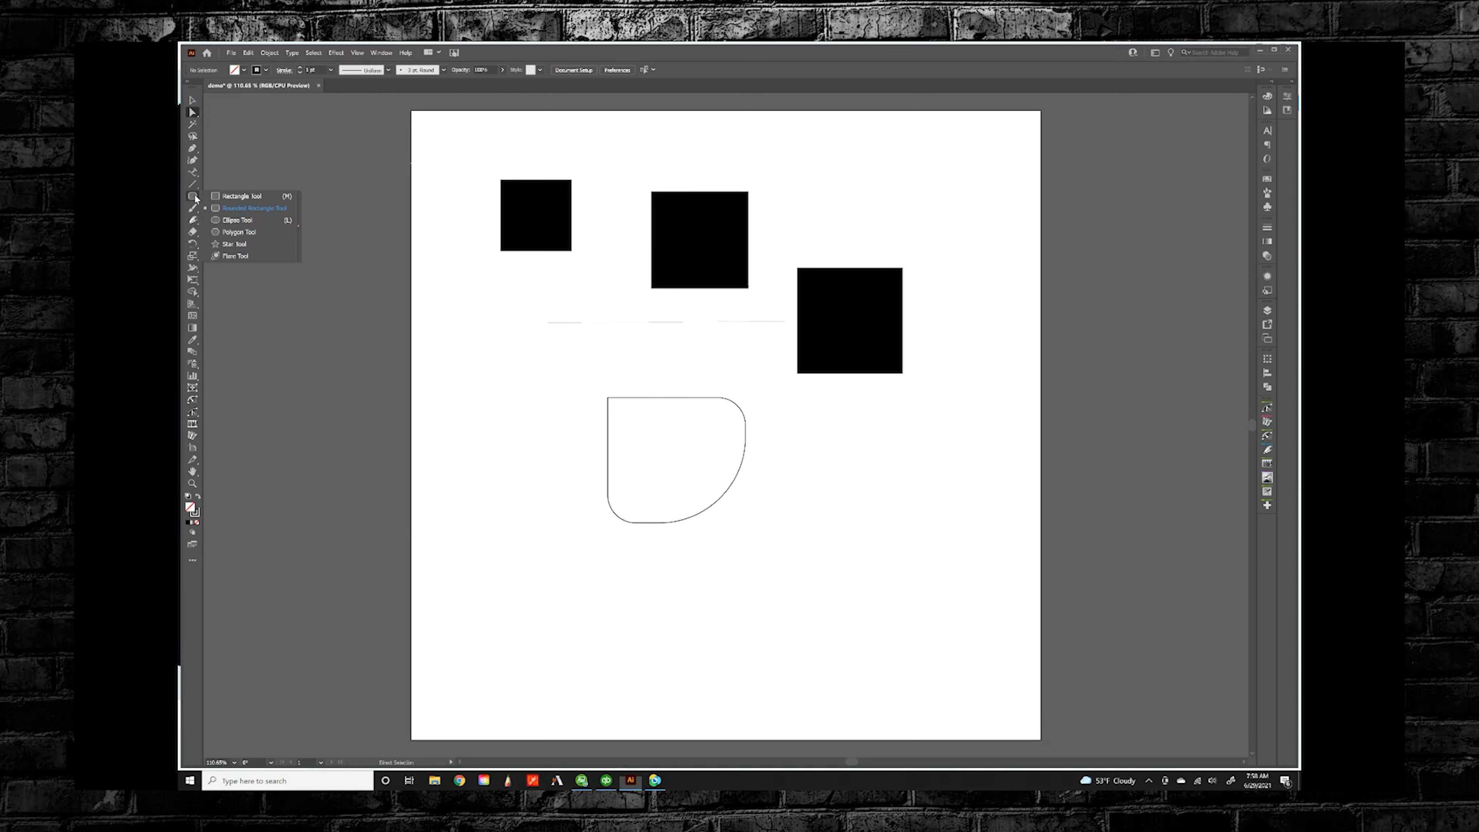
pyautogui.click(223, 223)
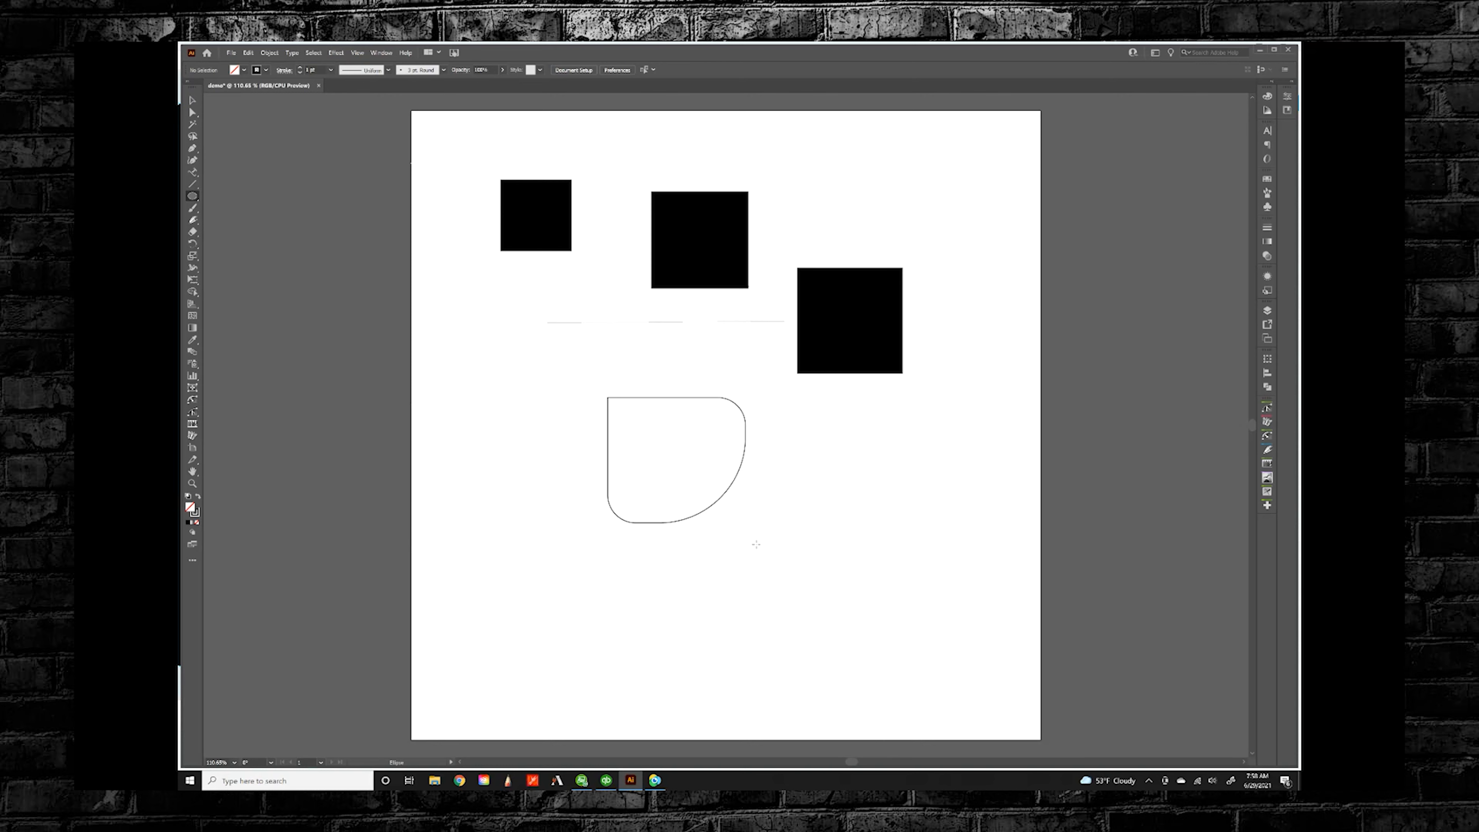
pyautogui.moveTo(823, 511); pyautogui.dragTo(750, 432)
pyautogui.moveTo(620, 362); pyautogui.dragTo(755, 444)
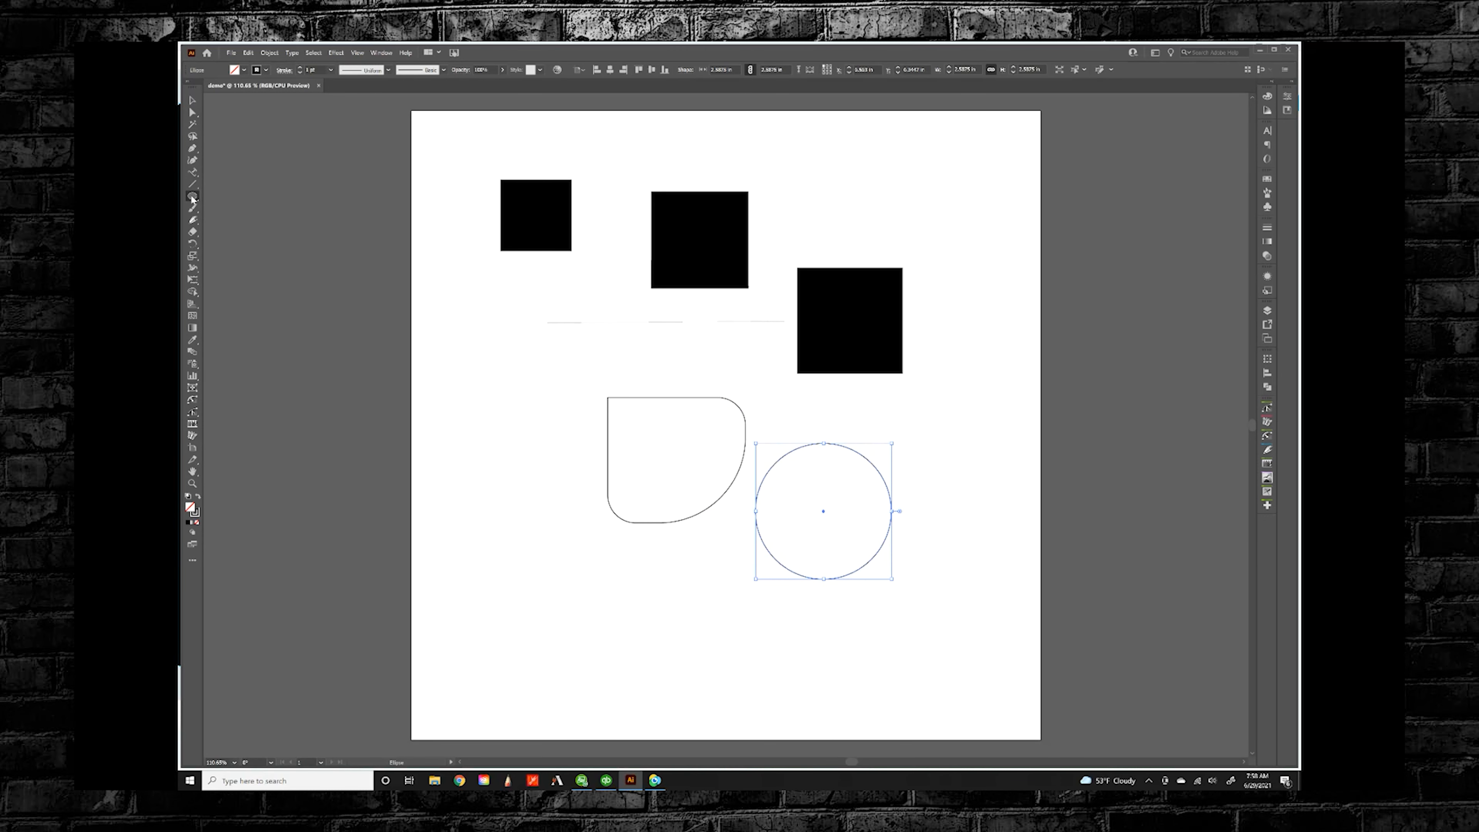
# Step: Draw a hexagon freehand below the first square and a five-sided polygon with a 1 in radius beneath the second square
pyautogui.moveTo(192, 197); pyautogui.dragTo(245, 233)
pyautogui.moveTo(518, 366); pyautogui.dragTo(568, 391)
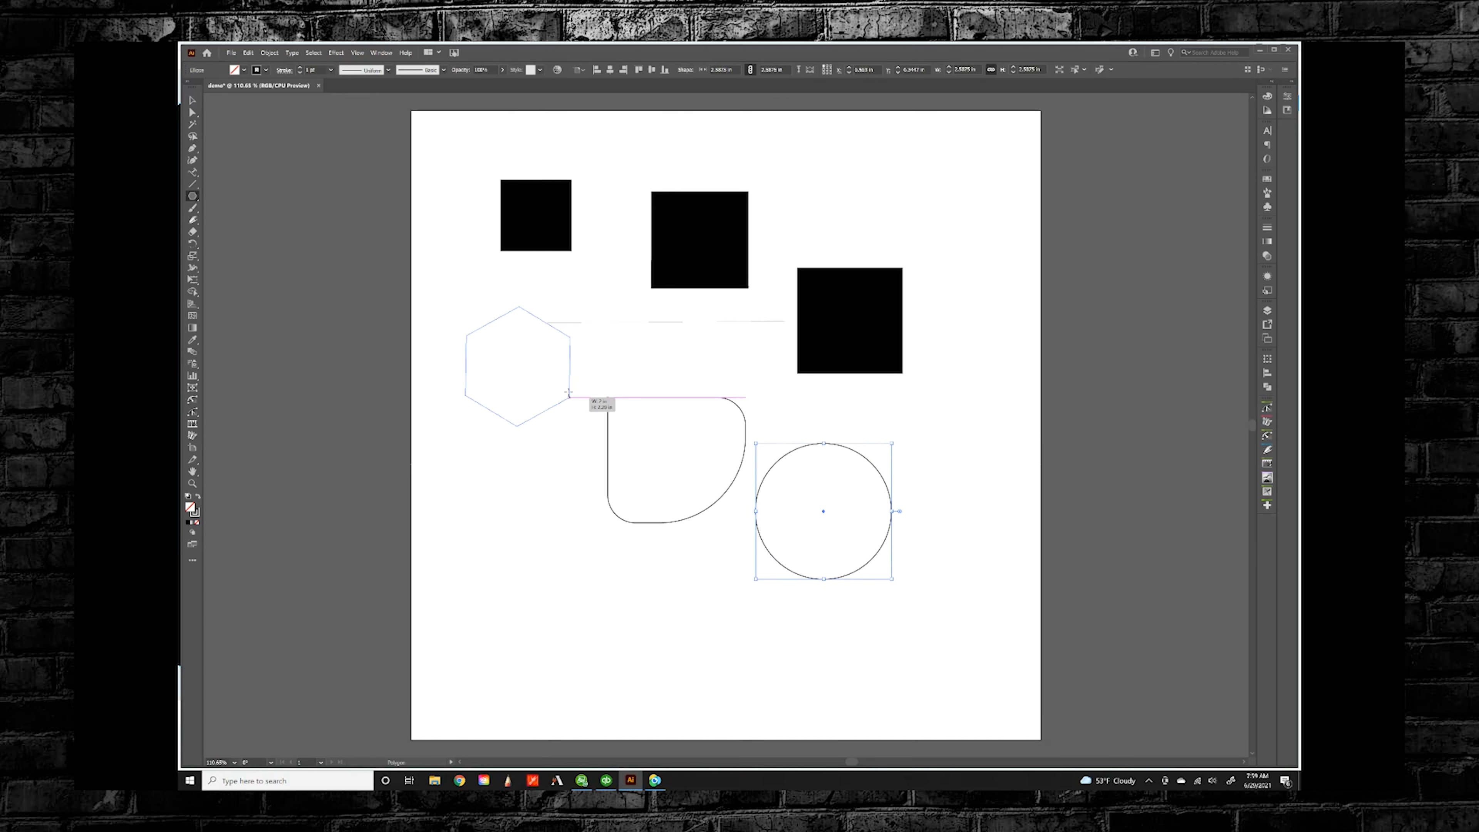
pyautogui.click(689, 357)
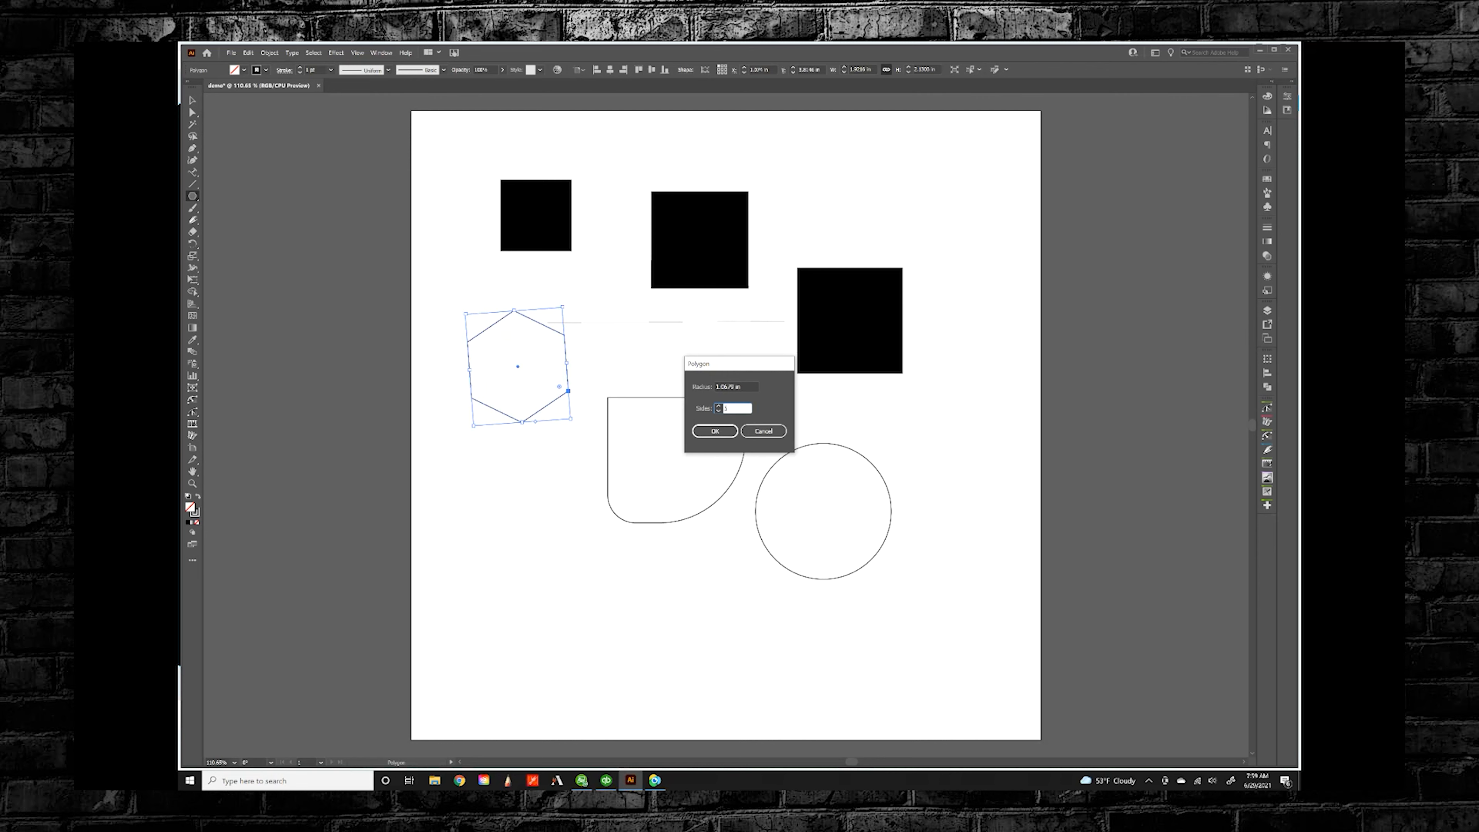
pyautogui.click(755, 387)
pyautogui.write('1')
pyautogui.click(712, 431)
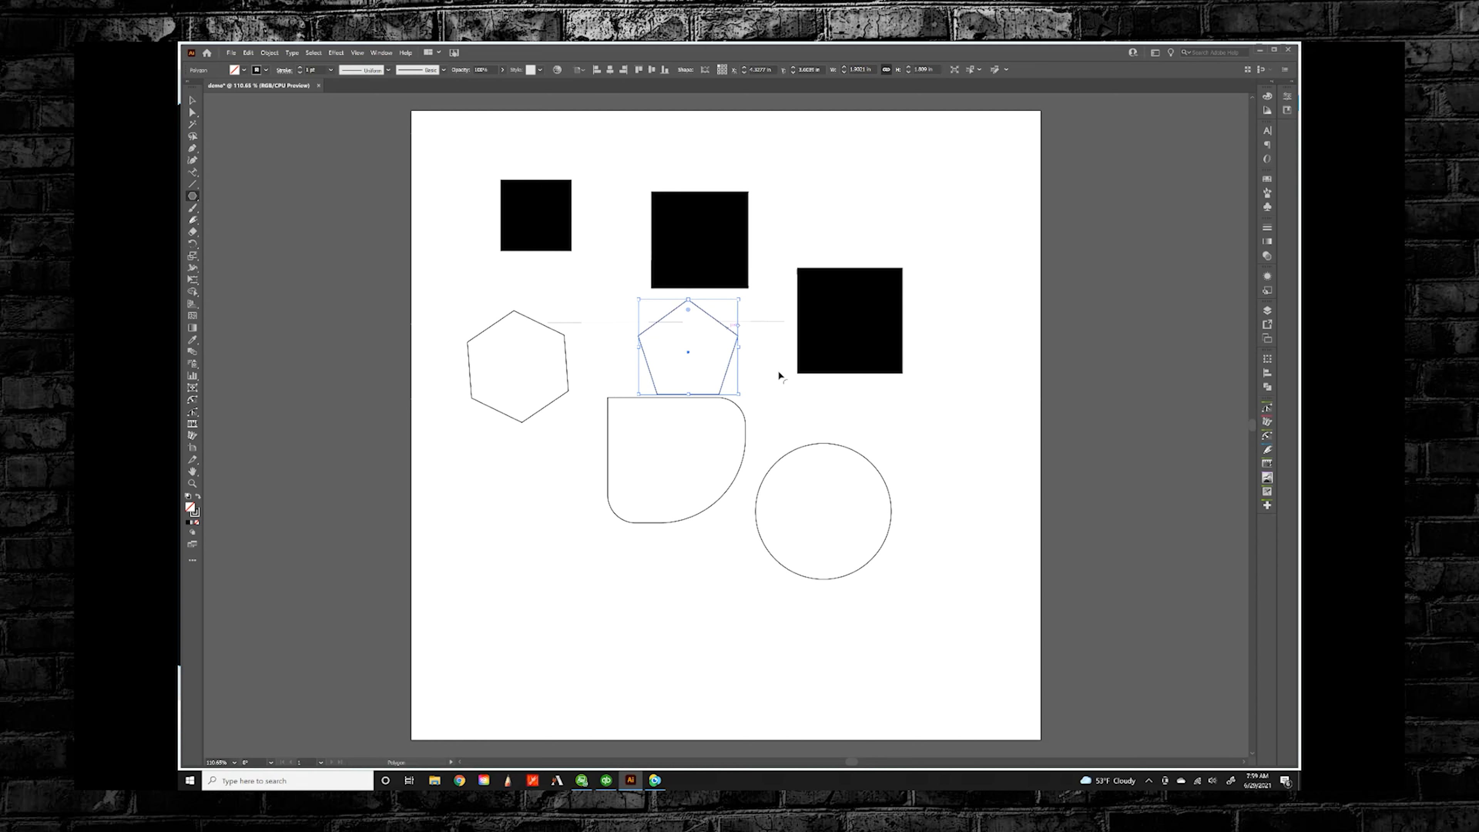
# Step: Draw a slightly rotated five-pointed star freehand in the artboard's lower-left area with the Star tool
pyautogui.click(192, 195)
pyautogui.click(235, 243)
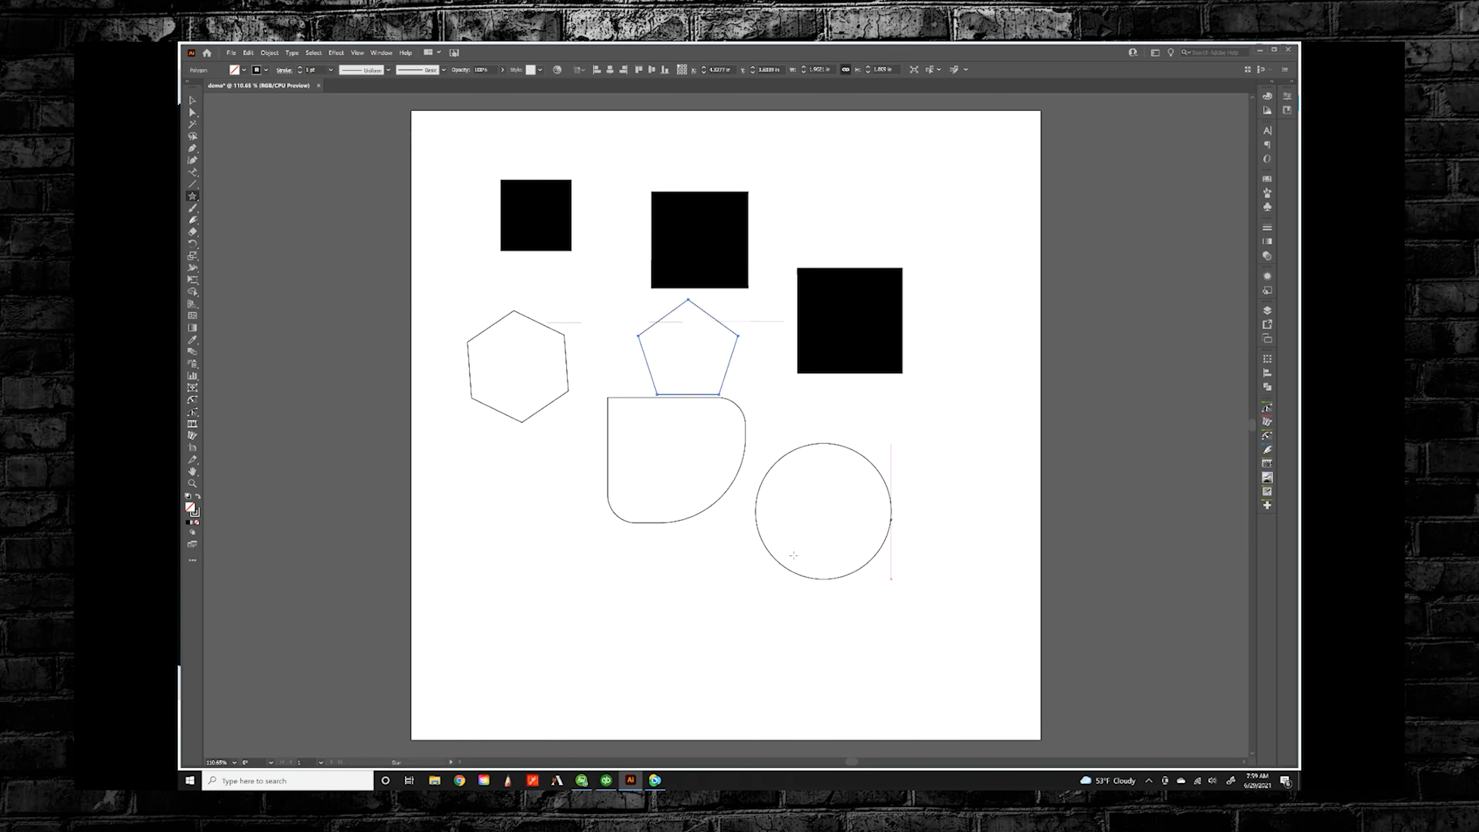
pyautogui.moveTo(585, 617); pyautogui.dragTo(575, 523)
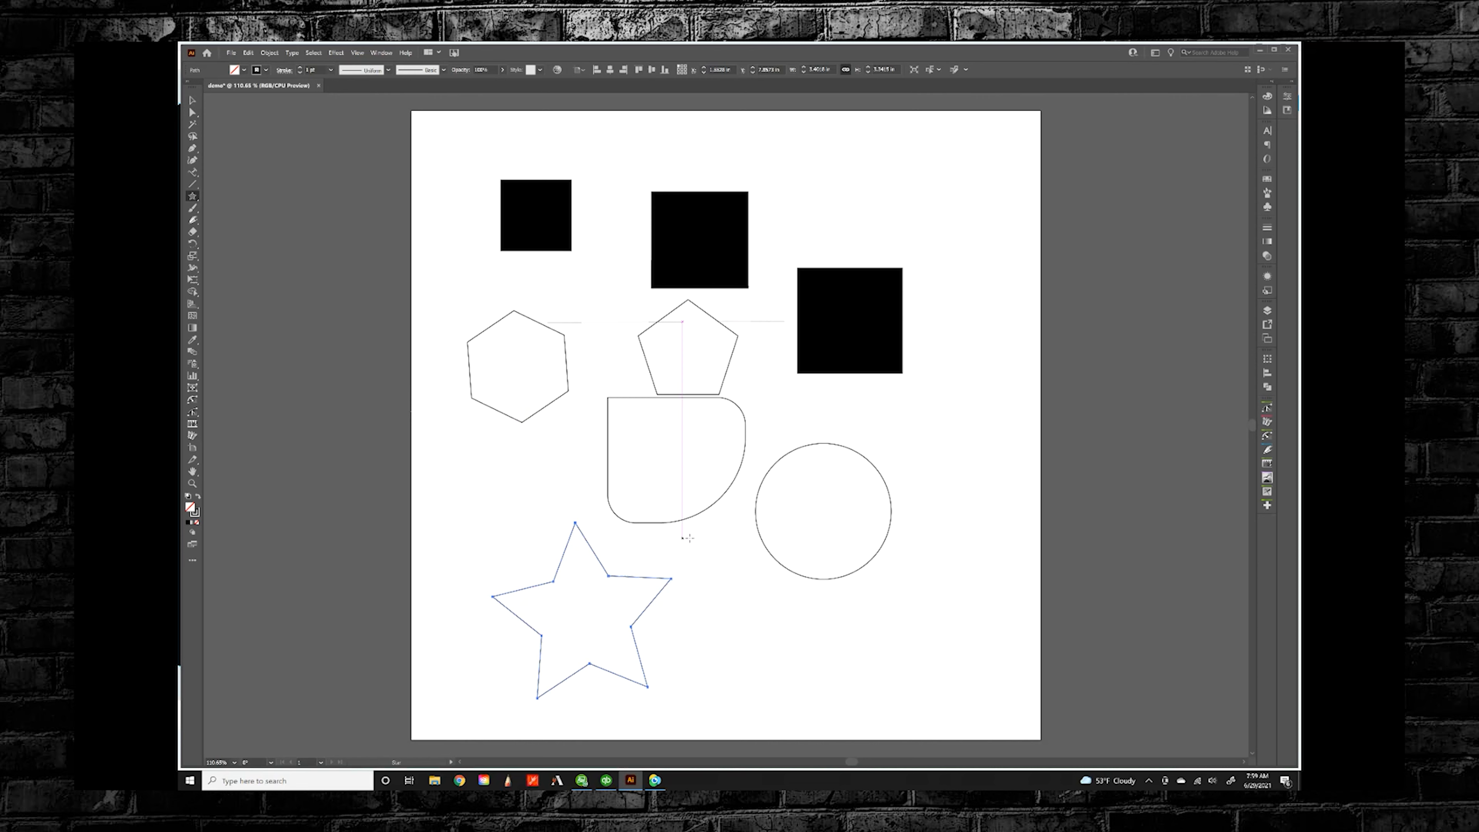
# Step: Create a five-pointed star with Radius 1 of 5 in and Radius 2 of 2 in near the artboard's centre
pyautogui.click(712, 540)
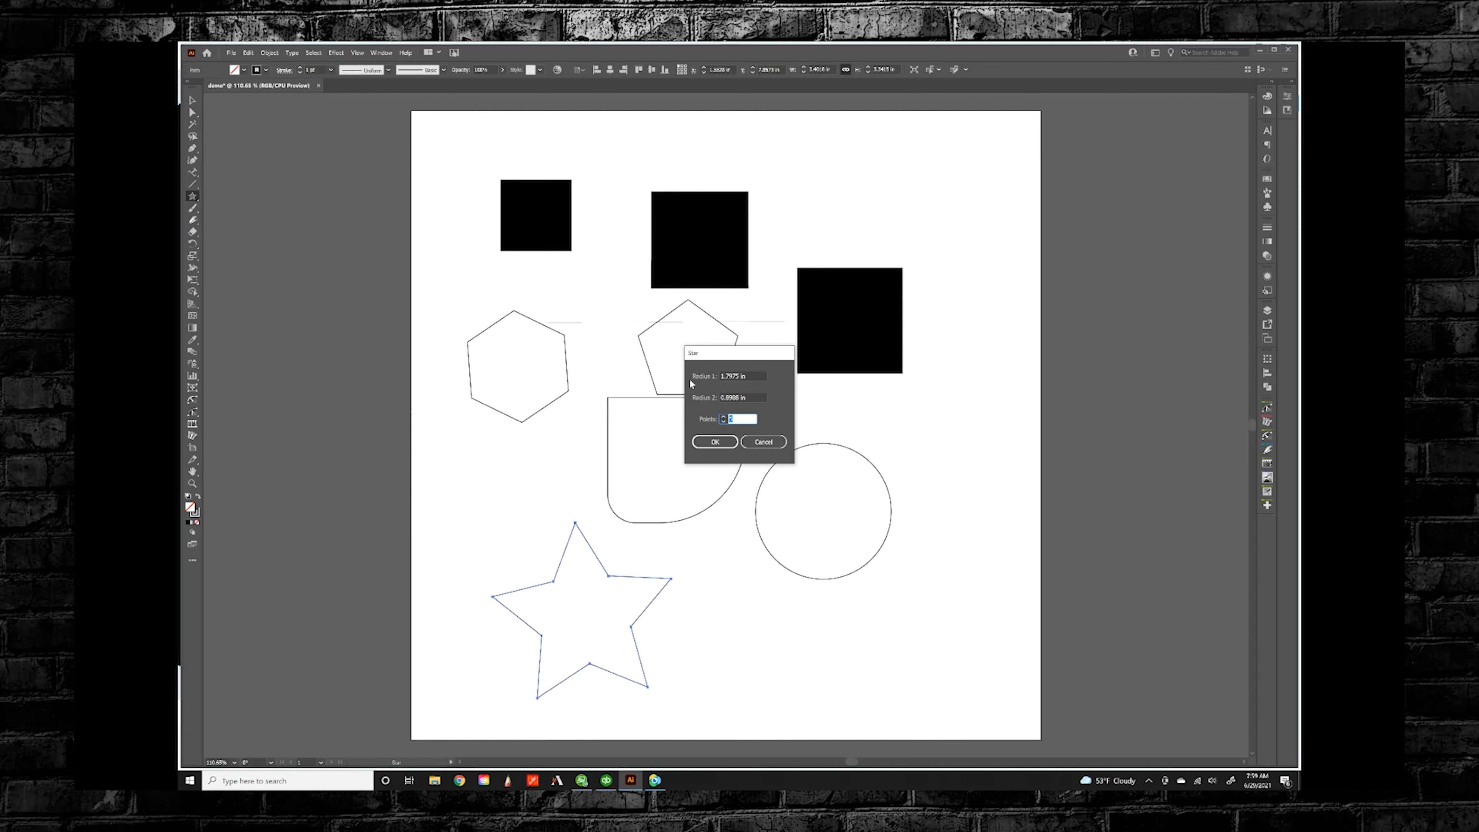
pyautogui.click(755, 376)
pyautogui.write('5')
pyautogui.click(751, 399)
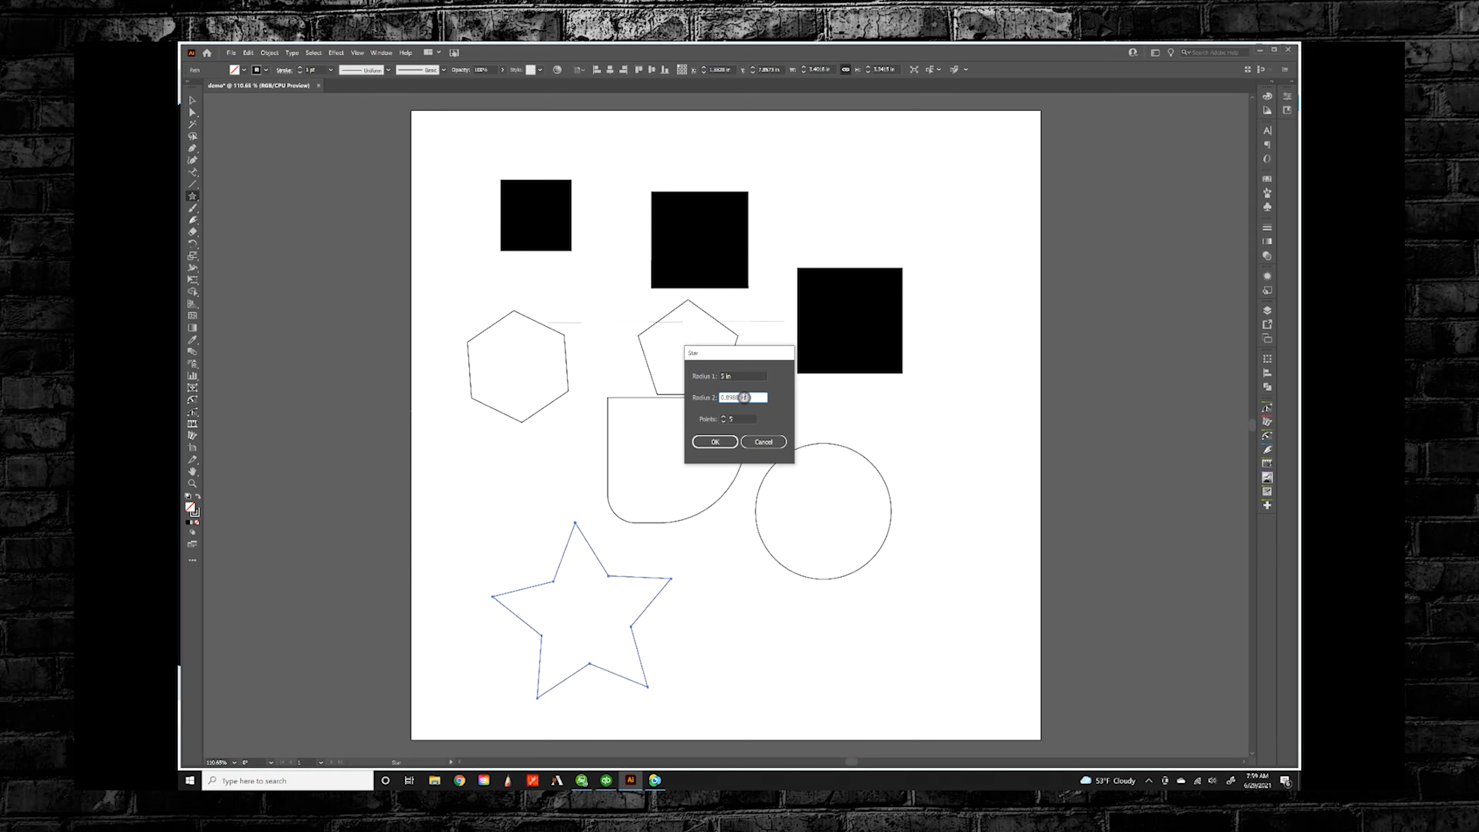
pyautogui.write('2')
pyautogui.click(716, 442)
pyautogui.scroll(-1, 844, 539)
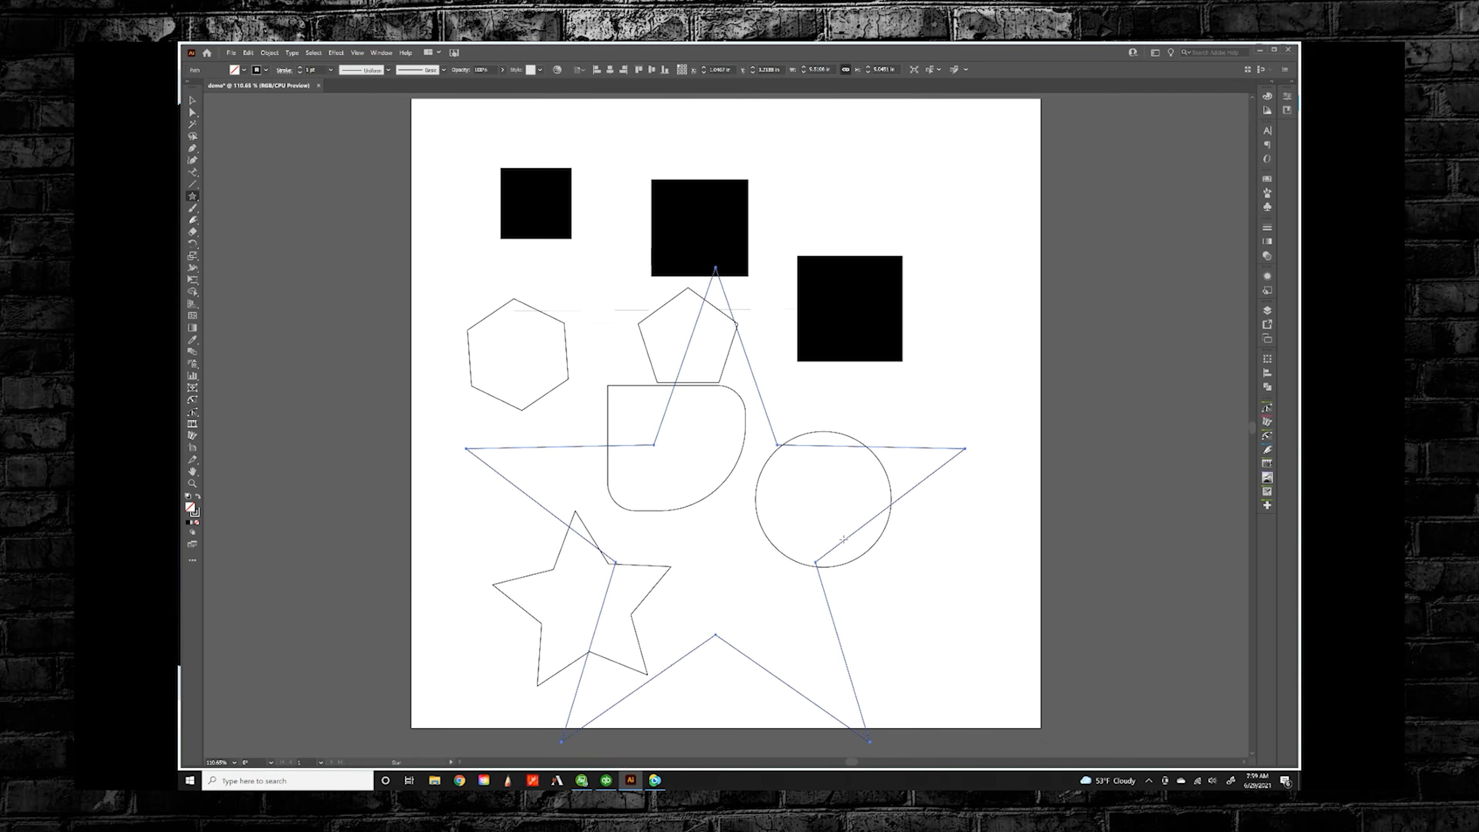
pyautogui.scroll(-5, 843, 539)
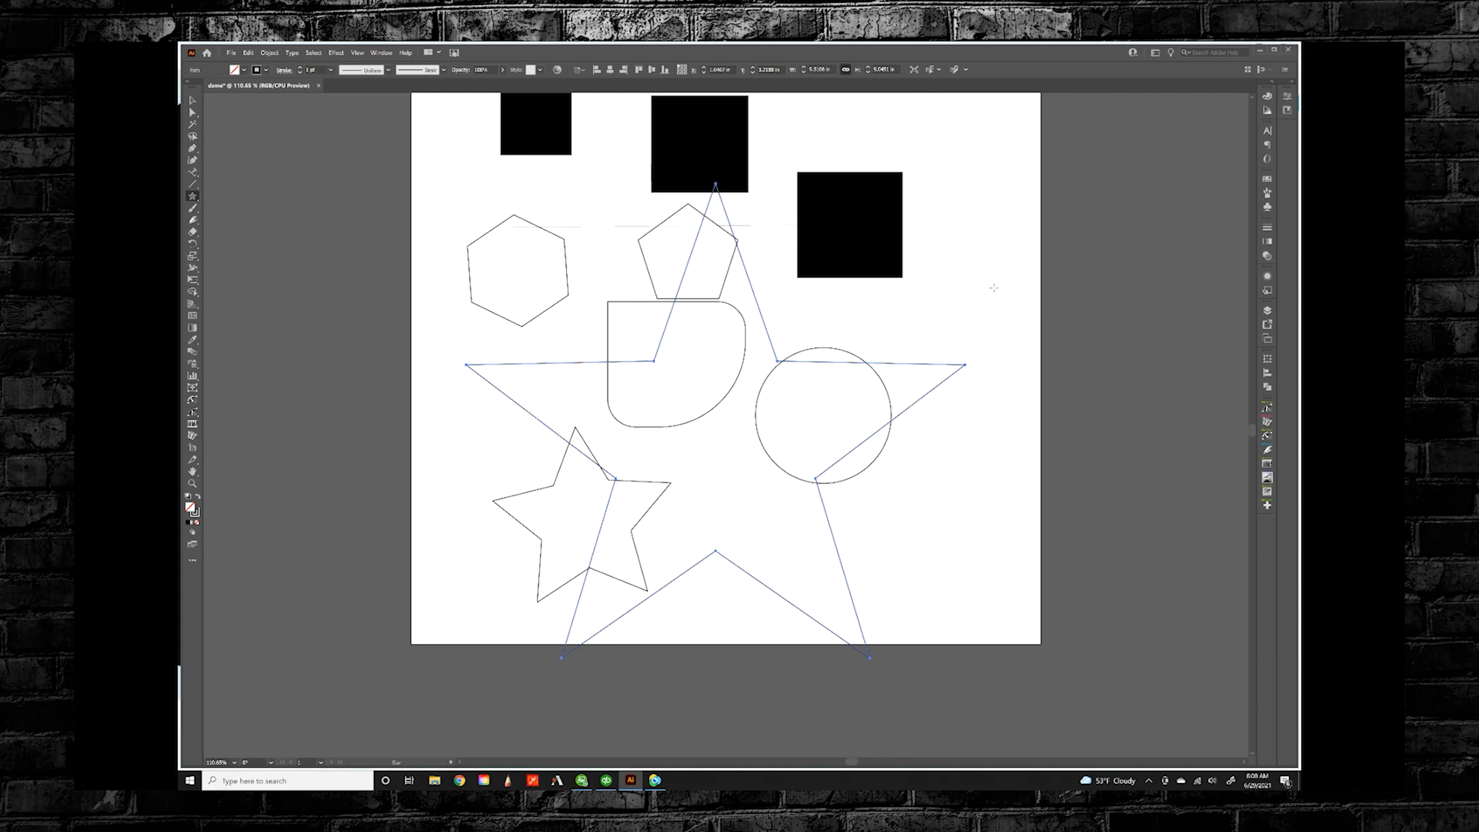
# Step: Create another five-pointed star with Radius 1 of 6 in and Radius 2 of 2 in near the artboard's right edge
pyautogui.click(950, 291)
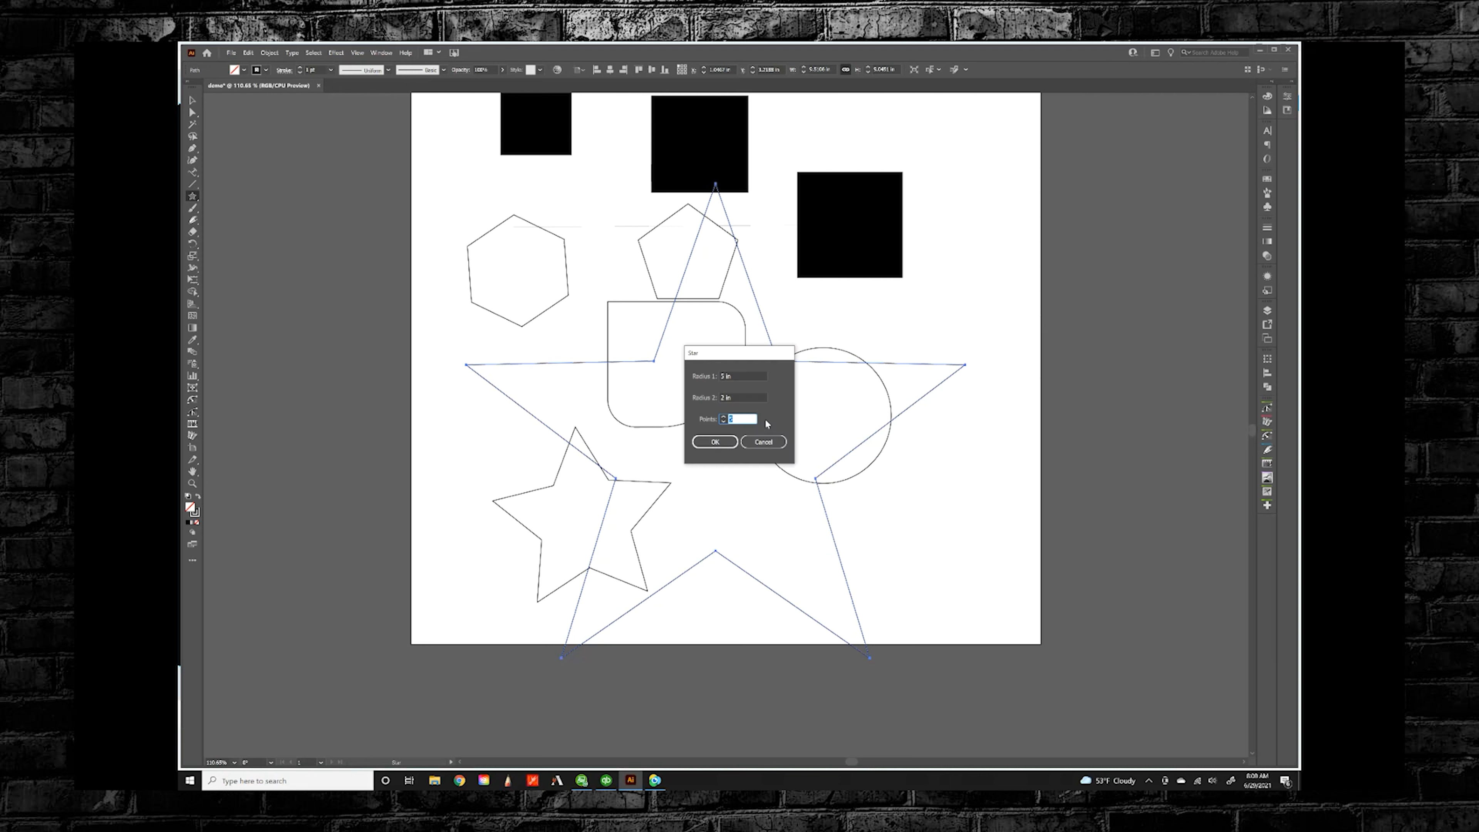
pyautogui.click(740, 377)
pyautogui.click(715, 442)
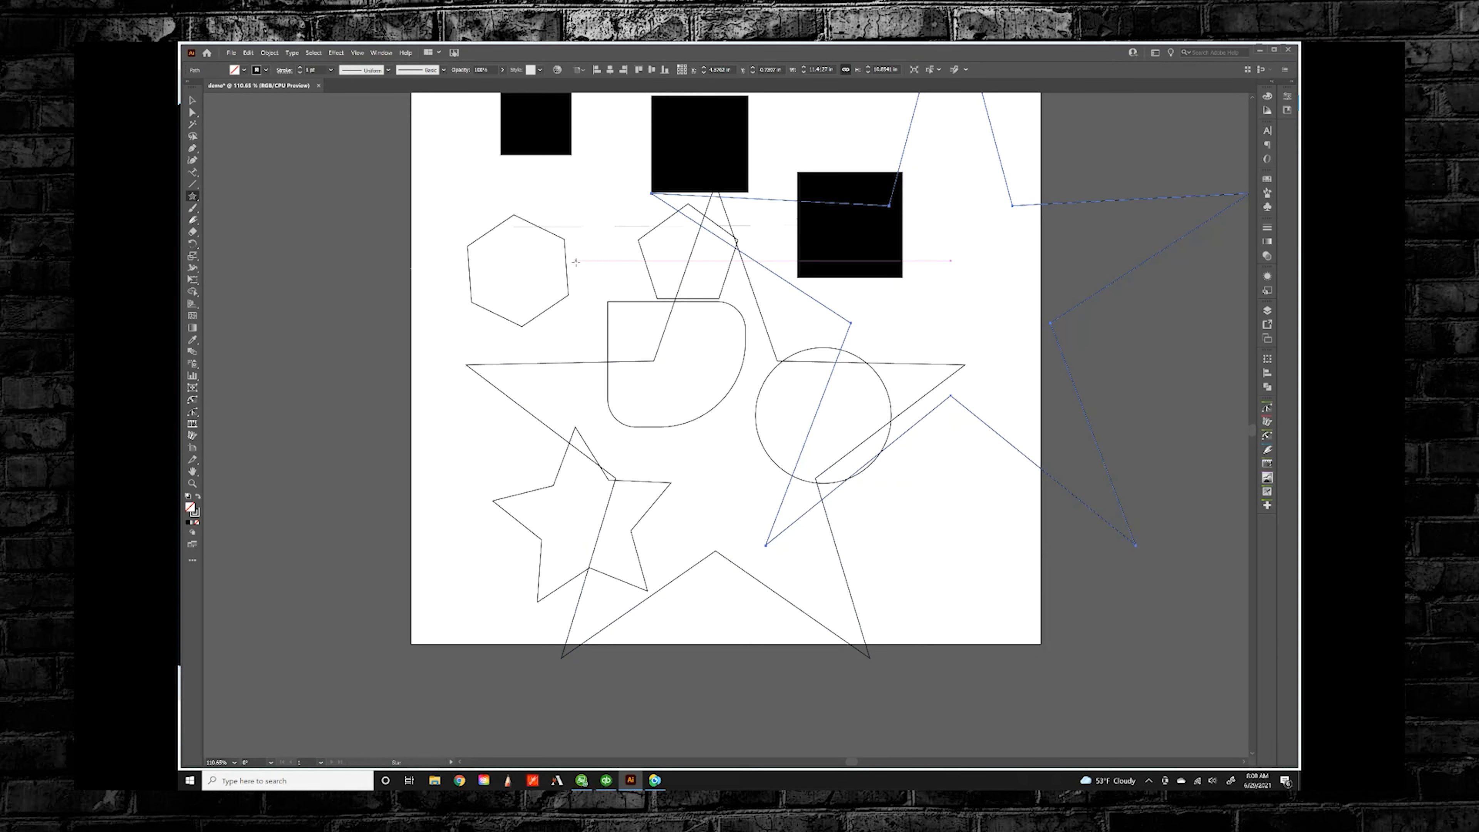
# Step: Undo the creation of all three stars
pyautogui.press('a')
pyautogui.hotkey('ctrl', 'z')
pyautogui.hotkey('ctrl', 'z')
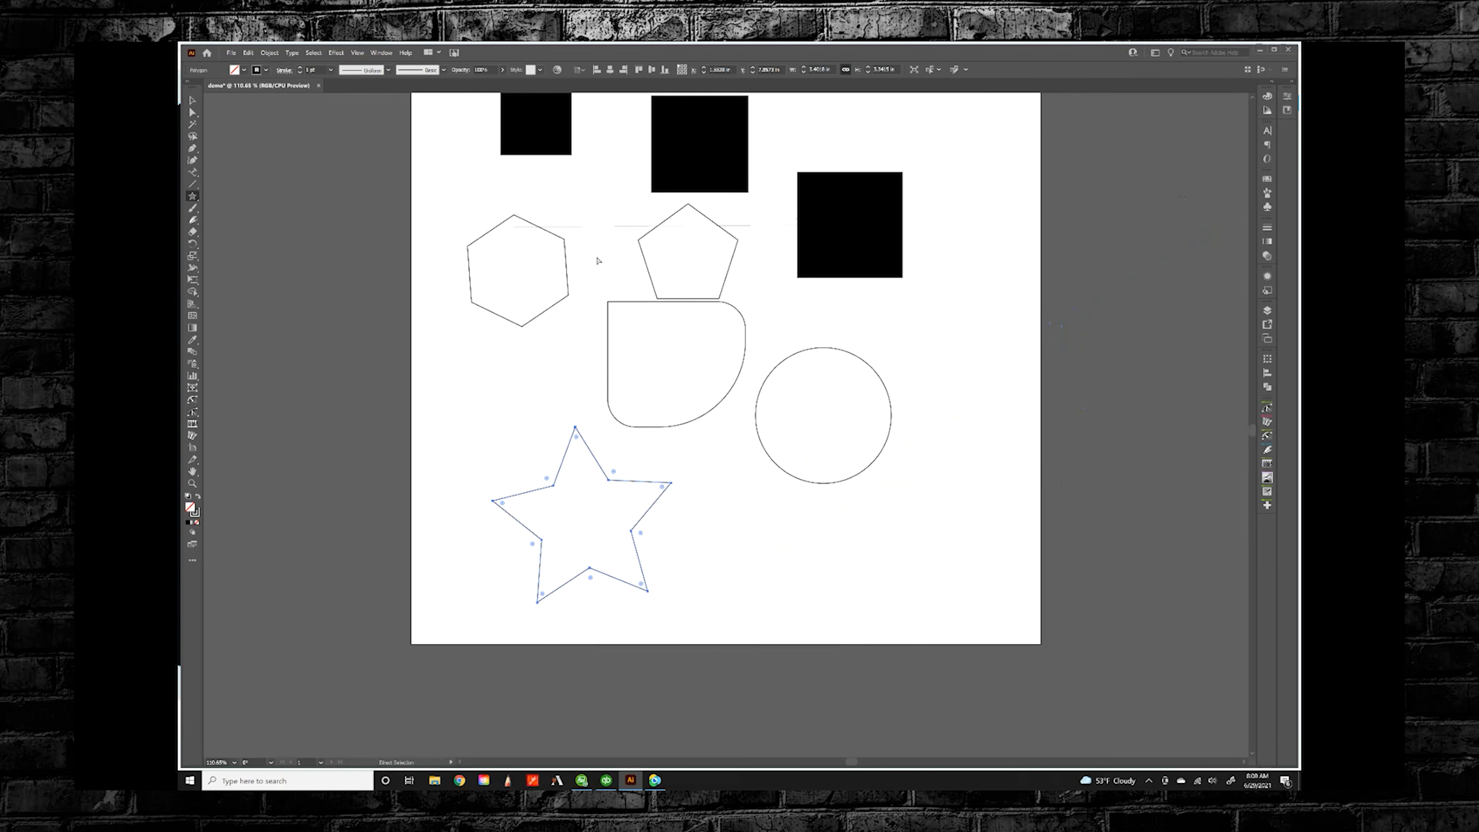
pyautogui.hotkey('ctrl', 'z')
# Step: Try a five-pointed star with Radius 1 of 3 in and Radius 2 of 1.5 in, and undo it
pyautogui.click(582, 507)
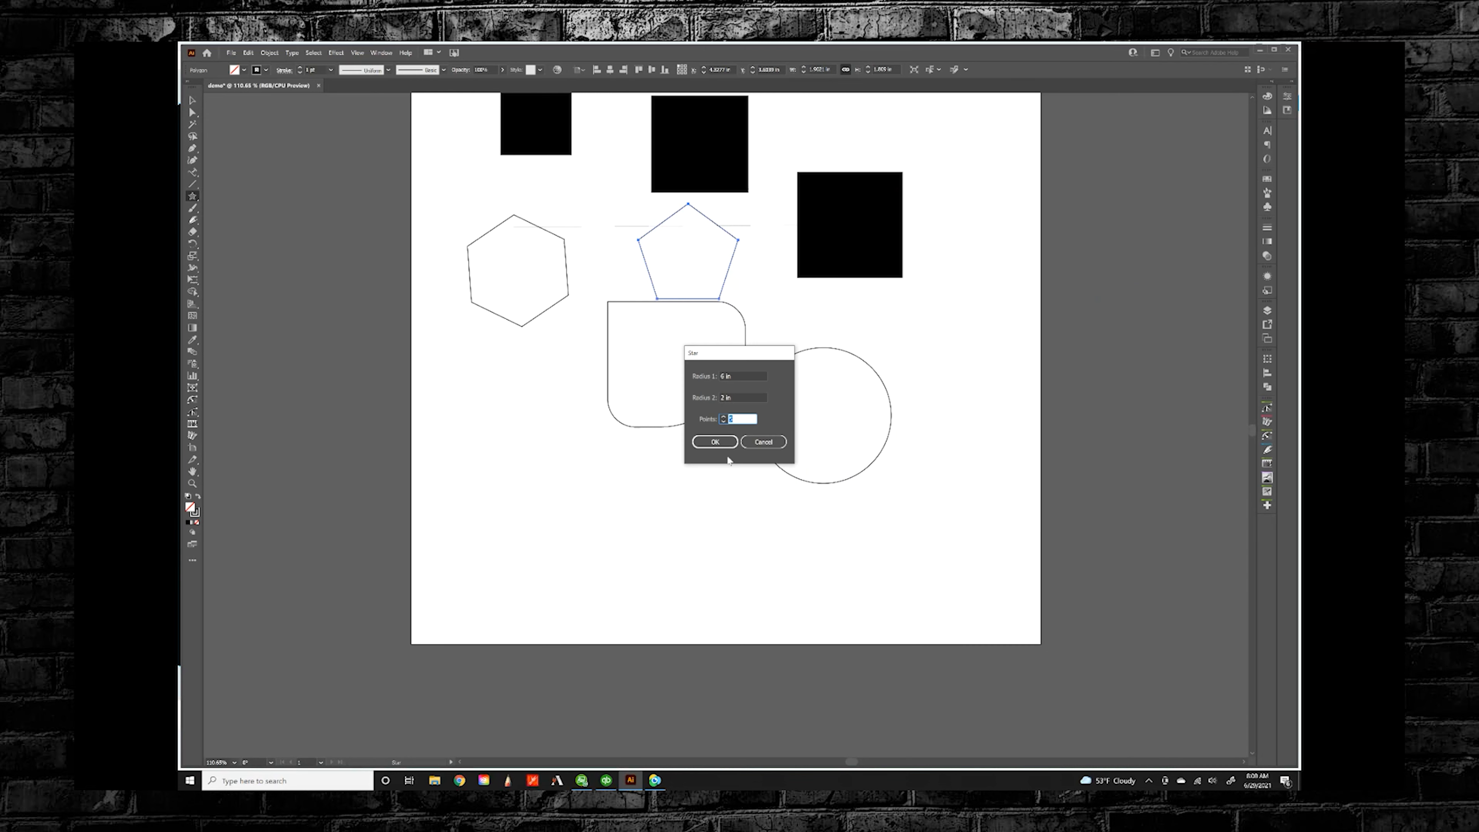
pyautogui.click(735, 374)
pyautogui.write('3')
pyautogui.press('Tab')
pyautogui.write('1')
pyautogui.press('Return')
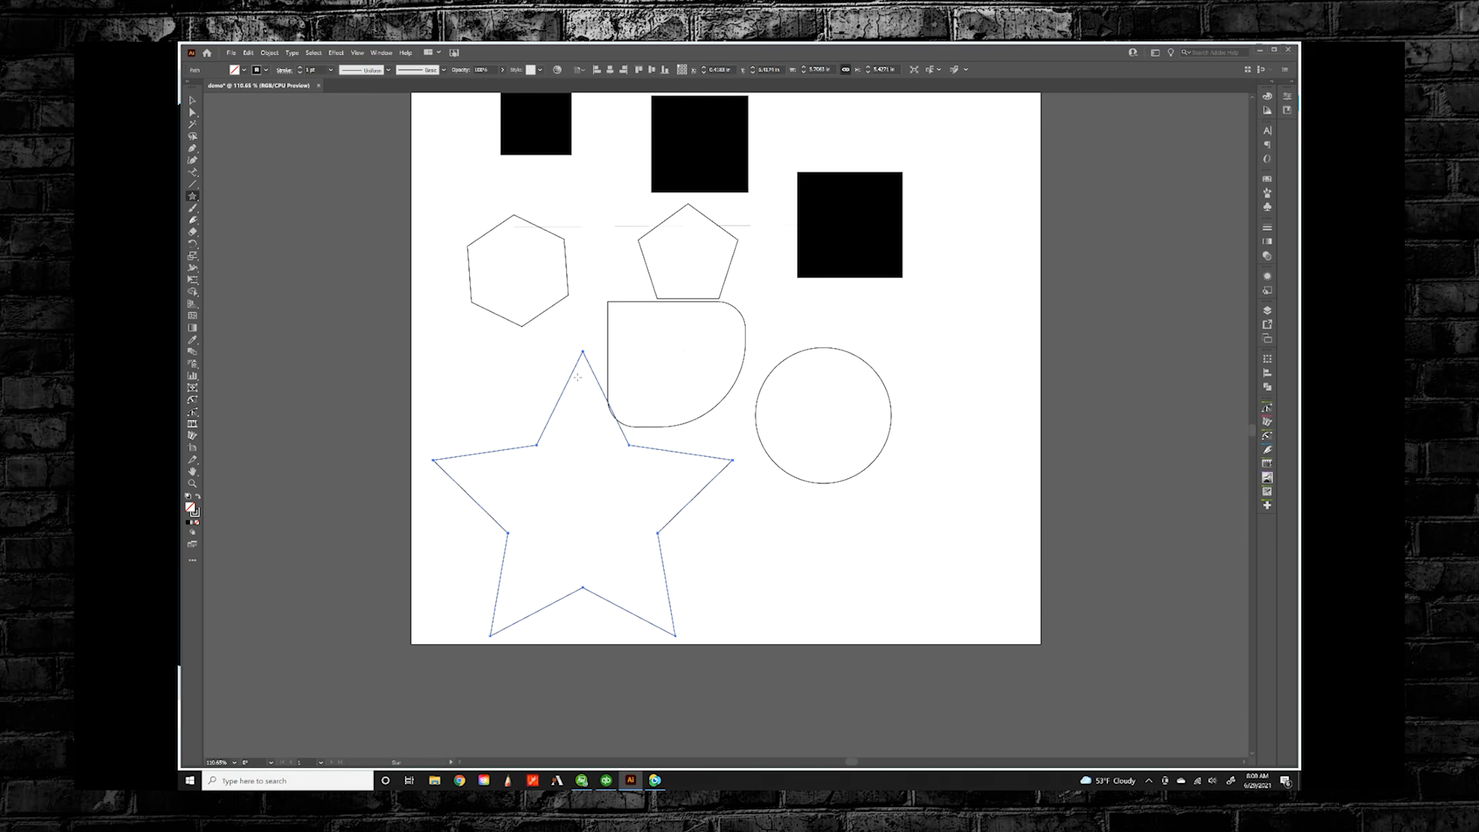
pyautogui.hotkey('ctrl', 'z')
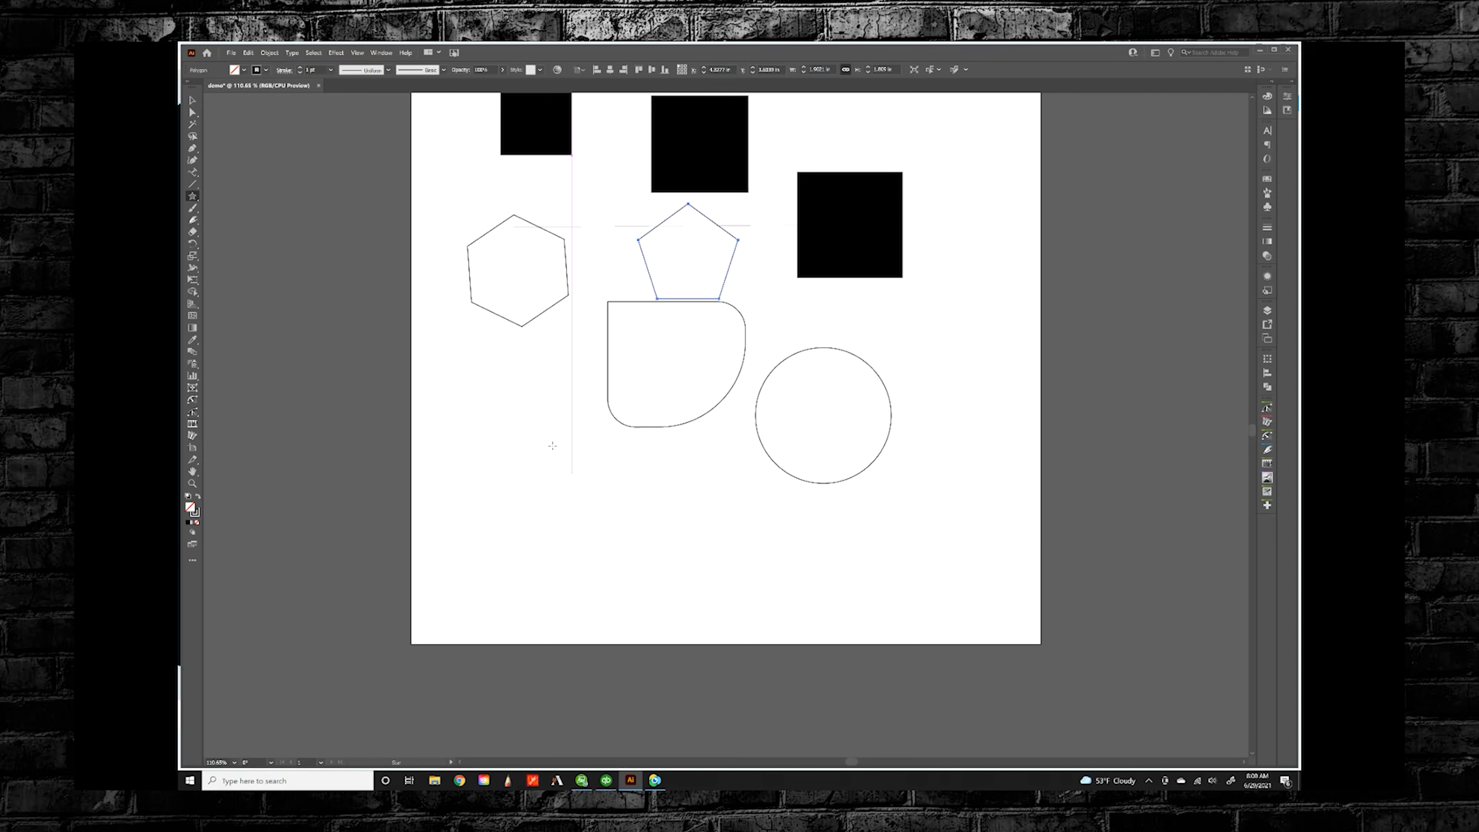
# Step: Try a five-pointed star with Radius 1 of 5 in and Radius 2 of 2.5 in, and undo it
pyautogui.click(553, 445)
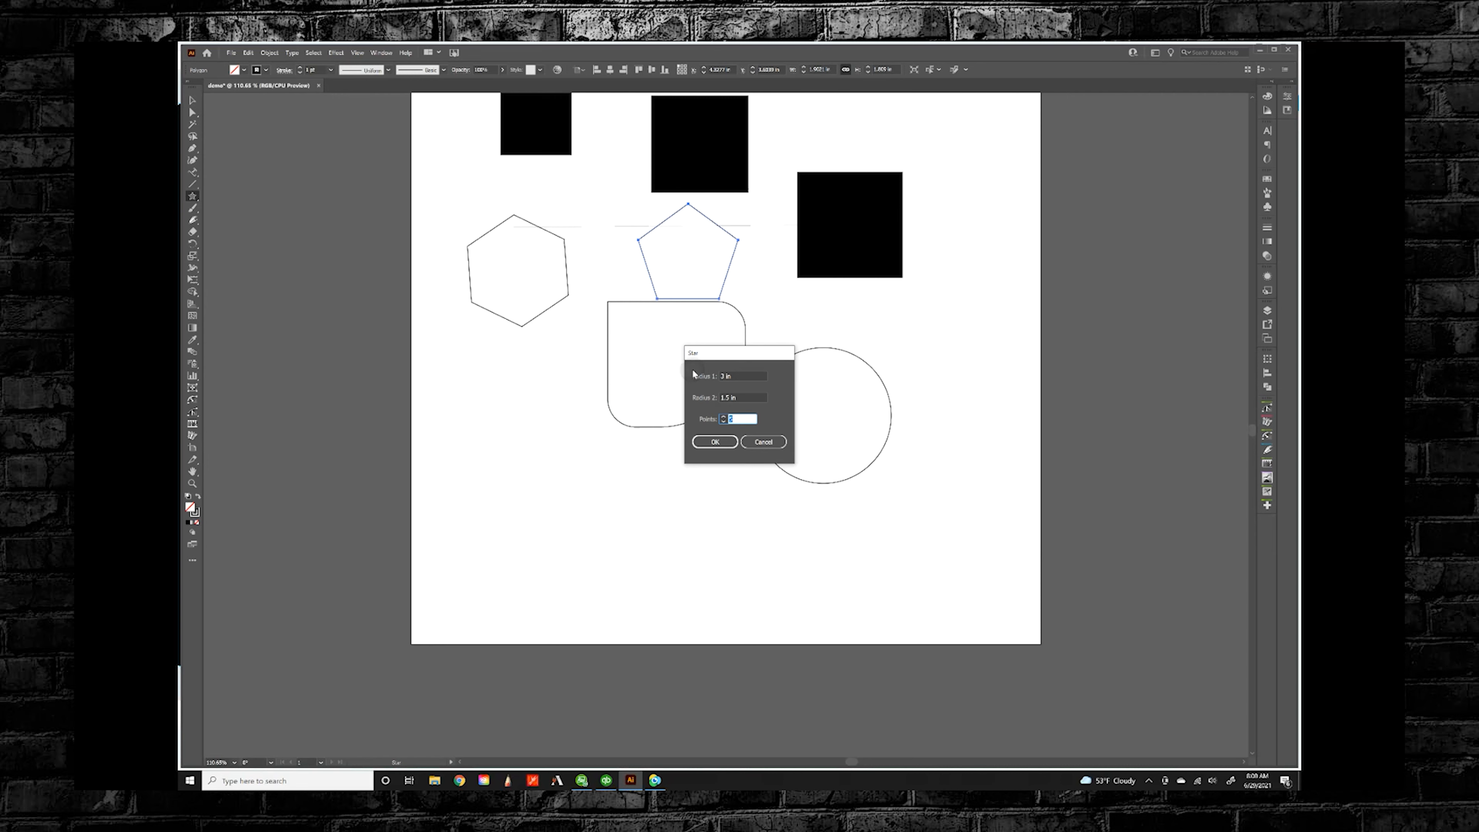
pyautogui.click(742, 377)
pyautogui.write('5')
pyautogui.press('Tab')
pyautogui.write('2.5')
pyautogui.press('Return')
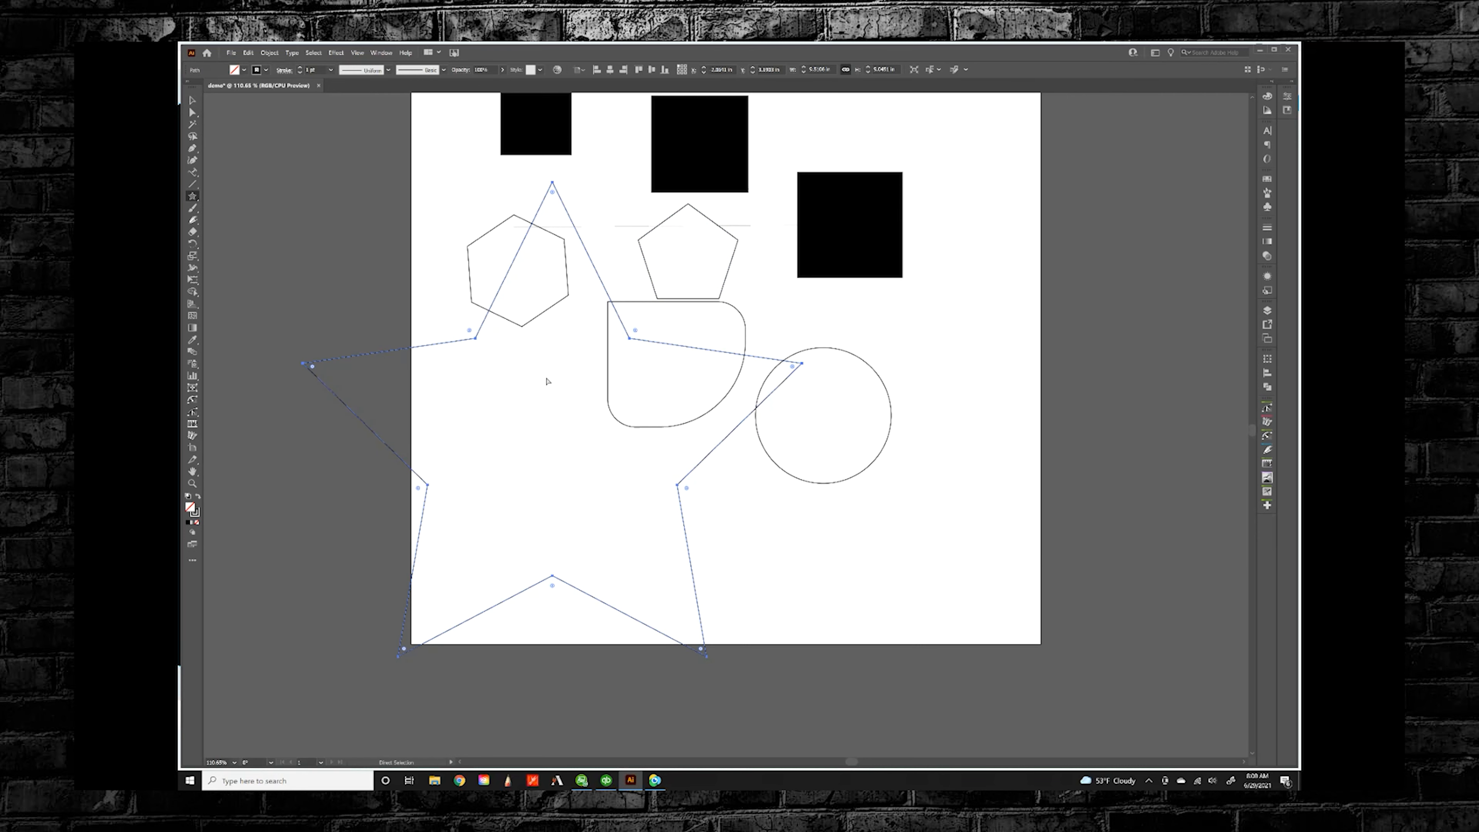
pyautogui.hotkey('ctrl', 'z')
# Step: Create a five-pointed star with Radius 1 of 5 in and Radius 2 of 2.25 in over the artboard's lower-left part
pyautogui.click(584, 478)
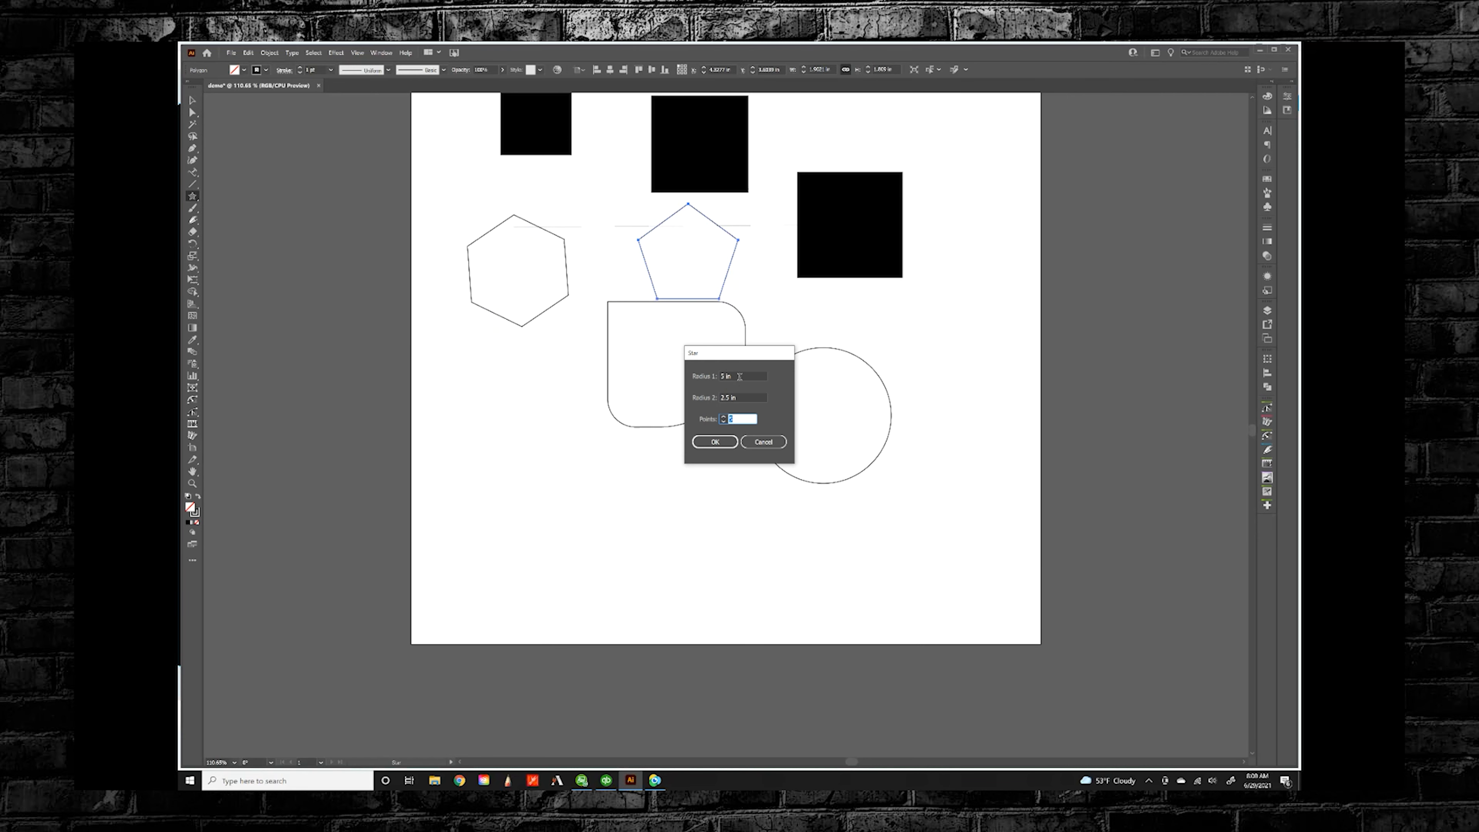
pyautogui.moveTo(743, 397); pyautogui.dragTo(692, 404)
pyautogui.write('2.25')
pyautogui.press('Return')
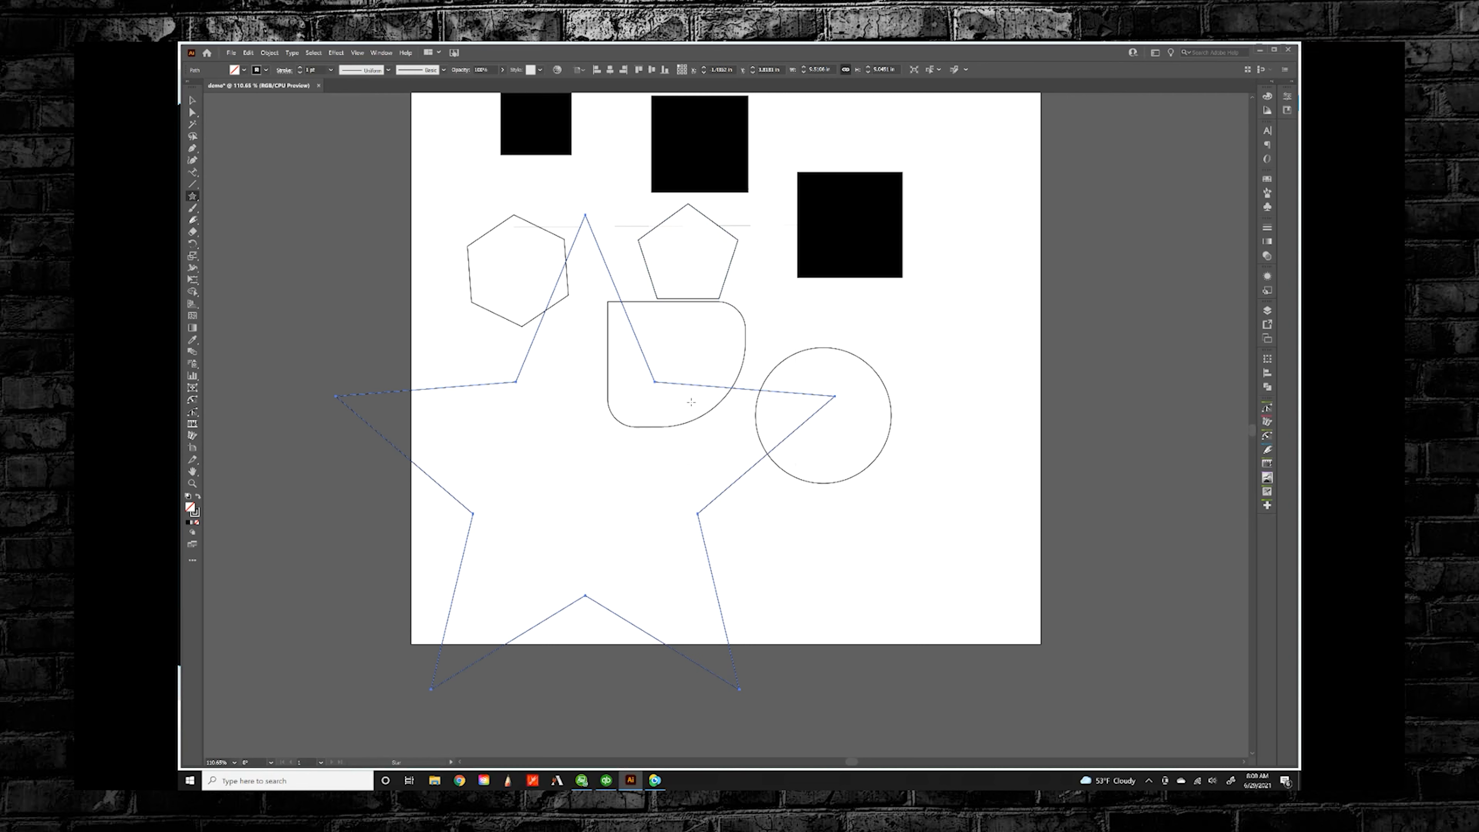
# Step: Undo the creation of the large five-pointed star over the artboard's lower-left part
pyautogui.hotkey('ctrl', 'z')
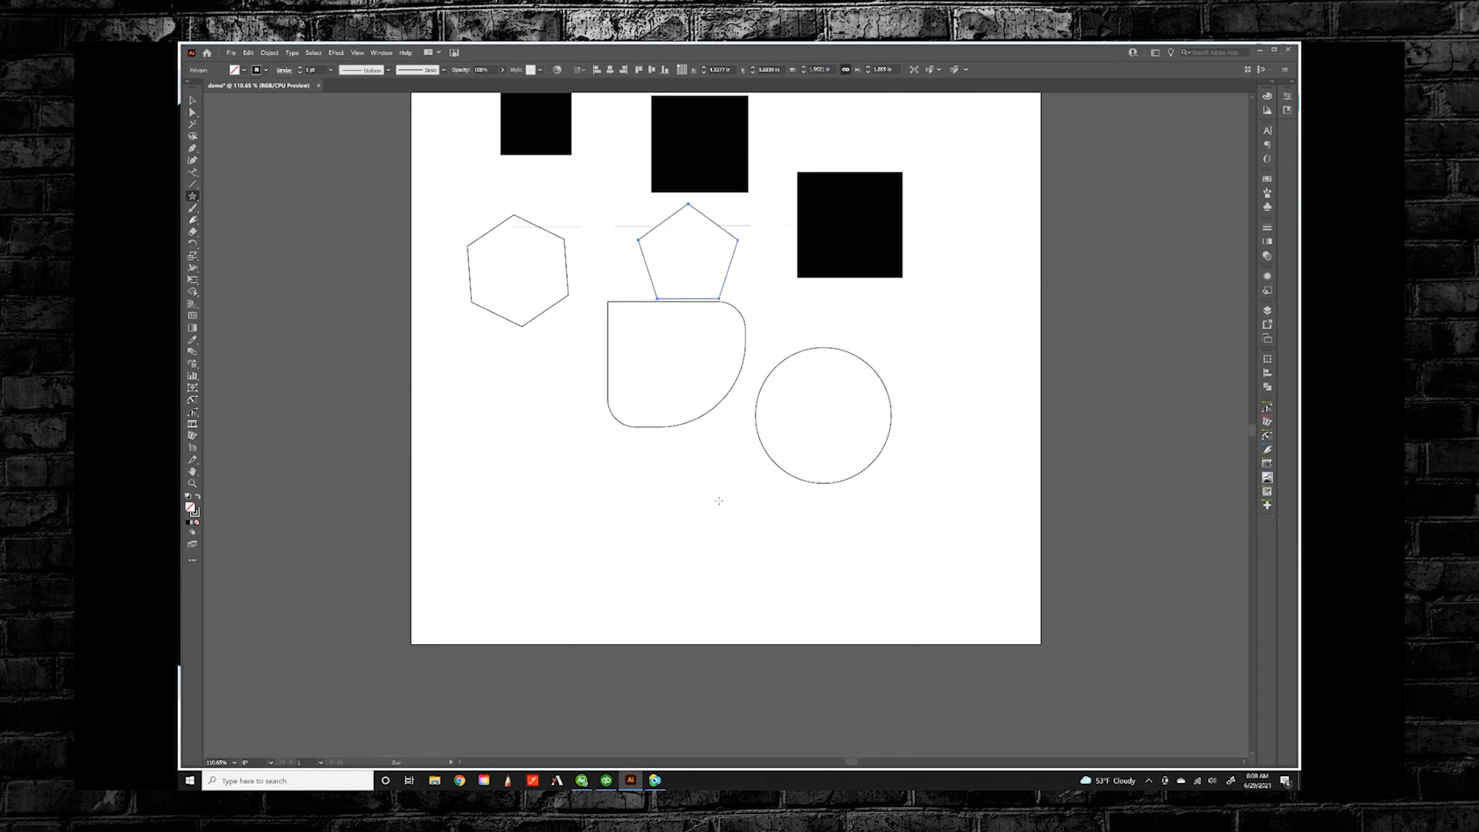
pyautogui.scroll(3, 719, 501)
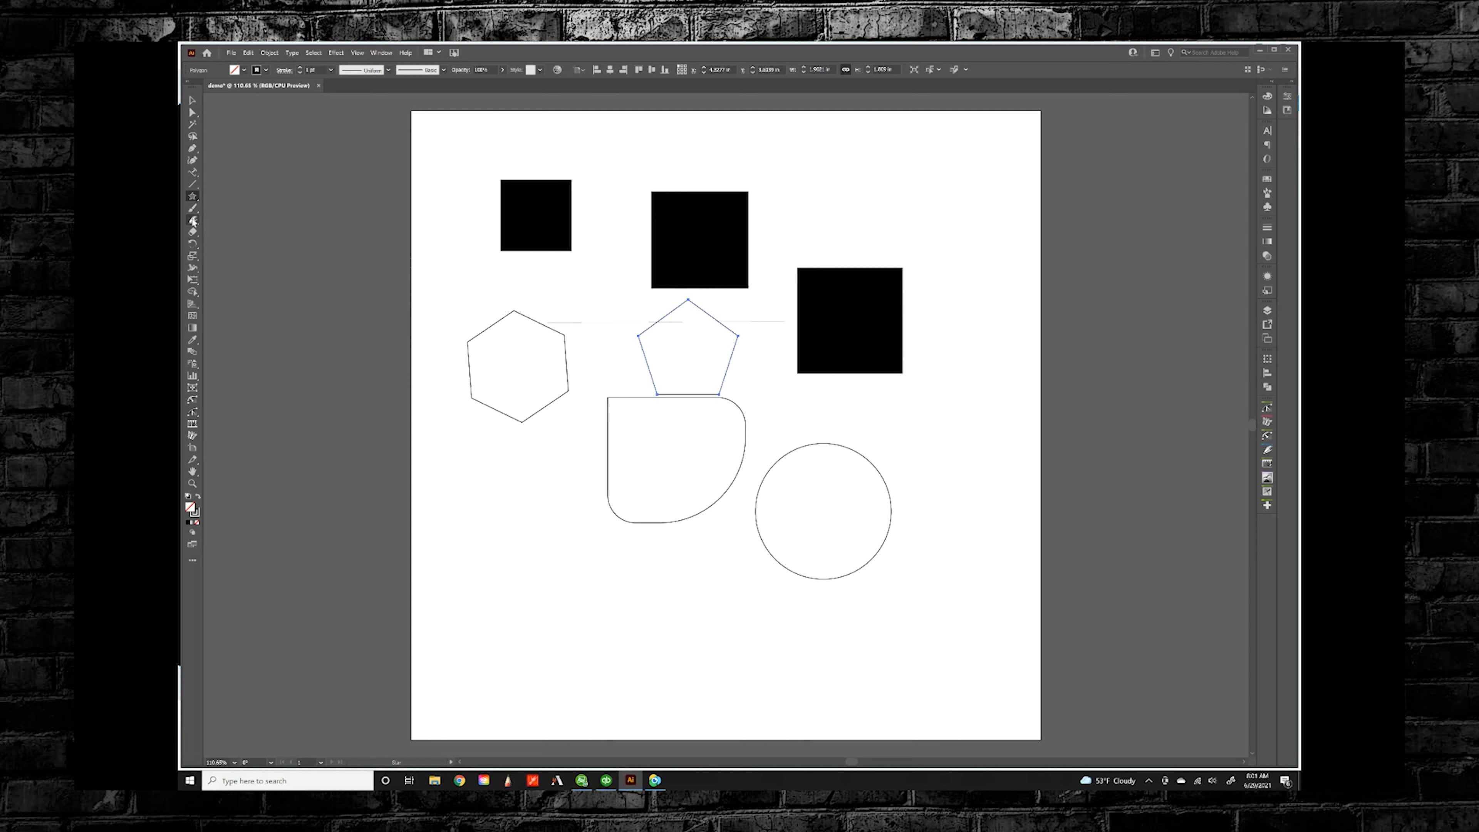
# Step: Try the Eraser across the black squares, and compare the artwork in Outline and Preview modes
pyautogui.click(195, 233)
pyautogui.moveTo(496, 213); pyautogui.dragTo(540, 212)
pyautogui.click(357, 52)
pyautogui.click(379, 64)
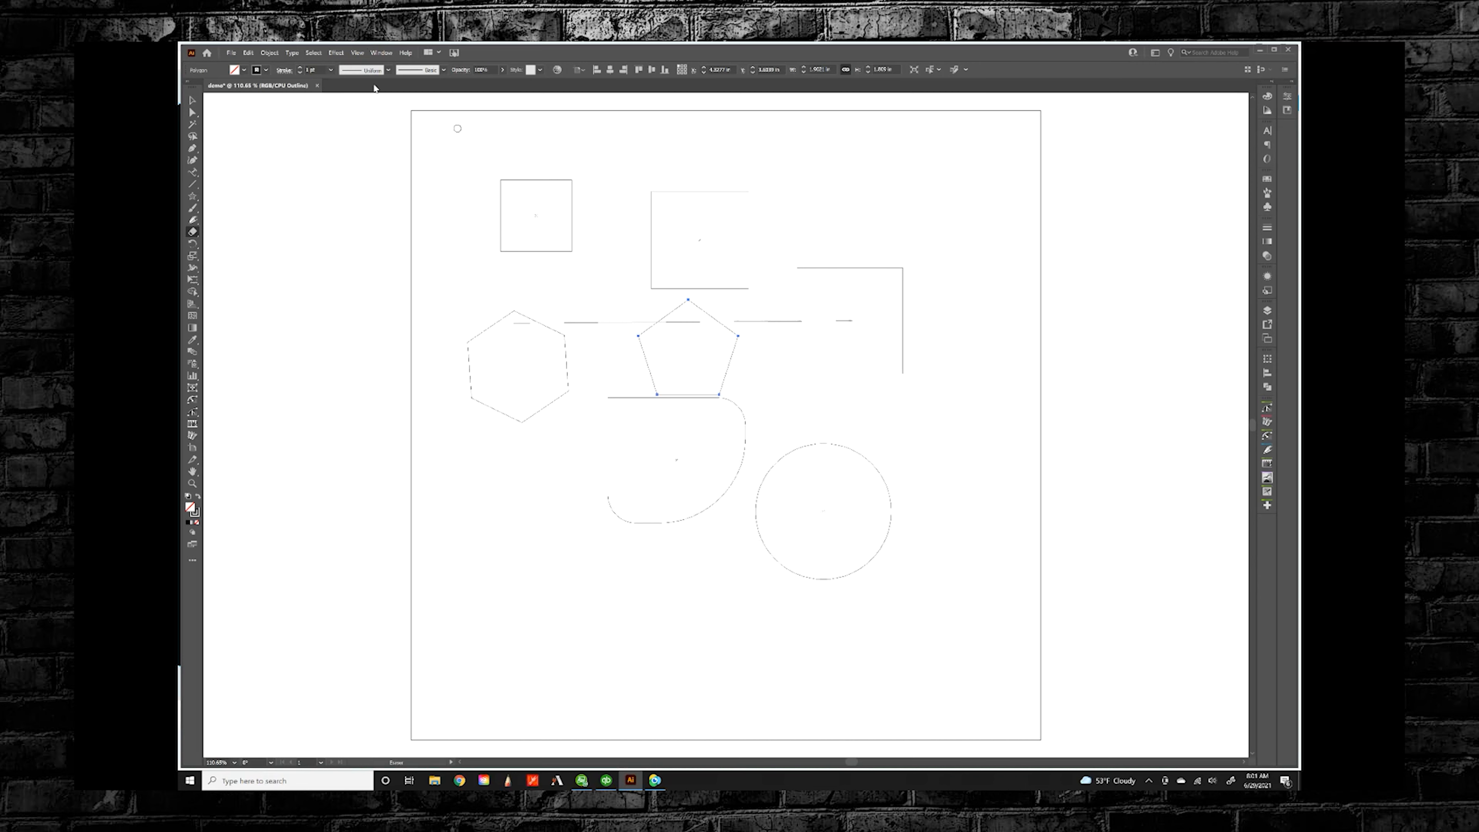
pyautogui.click(359, 52)
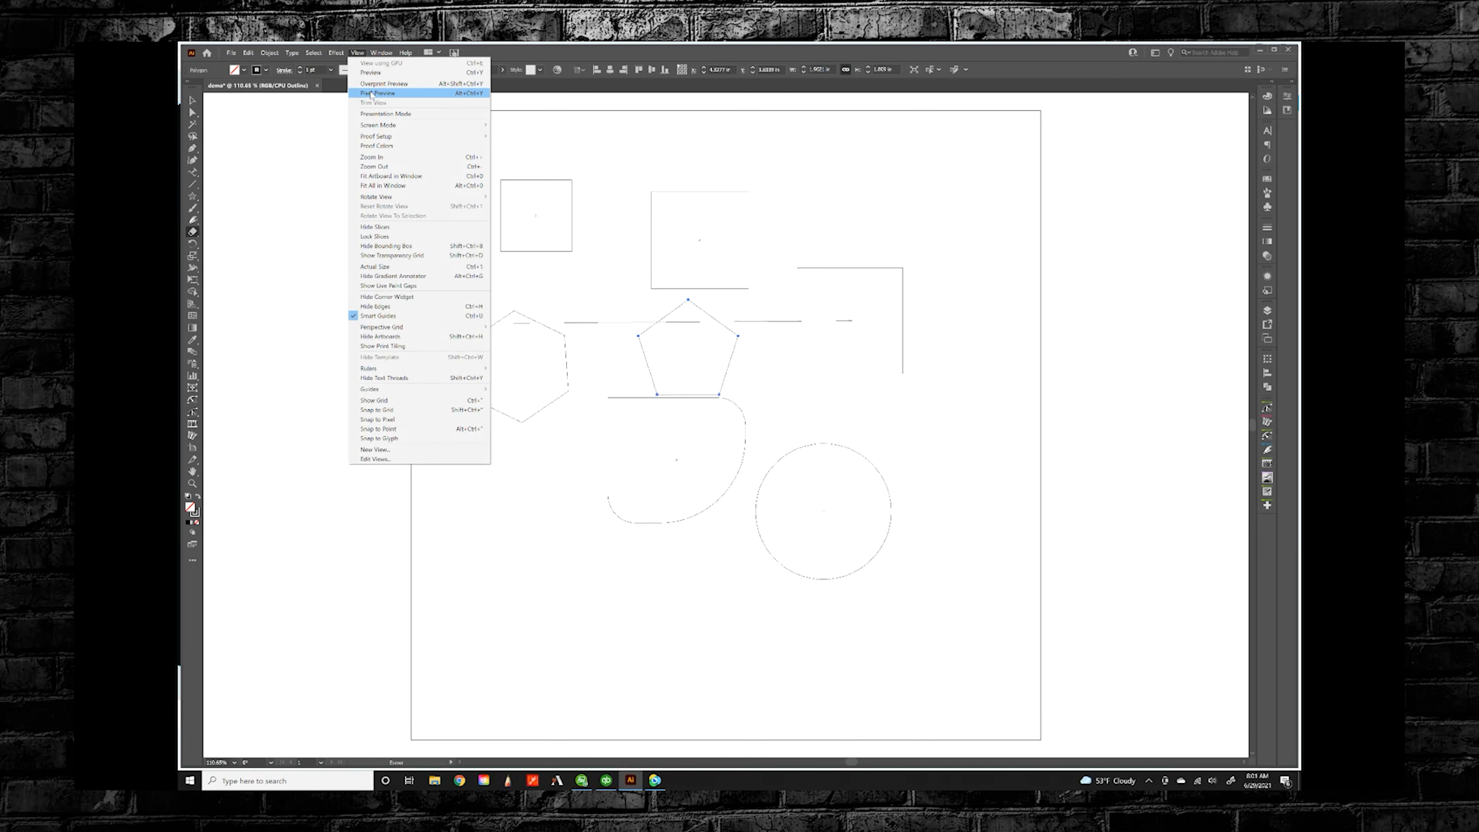
pyautogui.click(368, 72)
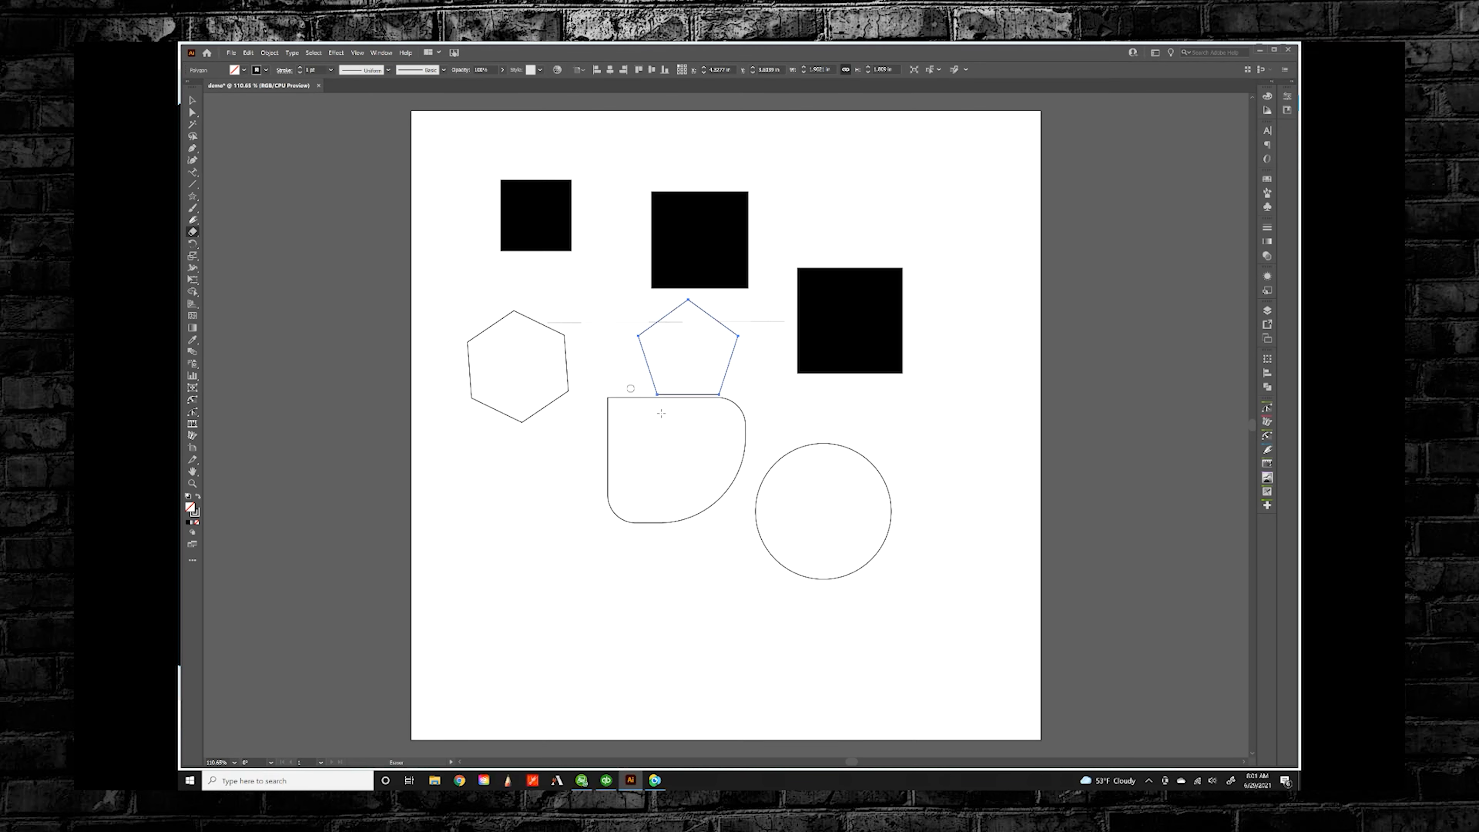
pyautogui.moveTo(786, 199)
pyautogui.mouseDown()
pyautogui.moveTo(705, 249)
pyautogui.moveTo(805, 293)
pyautogui.moveTo(937, 383)
pyautogui.mouseUp()
# Step: Select all the shapes and lines on the artboard and delete them
pyautogui.click(193, 101)
pyautogui.moveTo(494, 215); pyautogui.dragTo(884, 574)
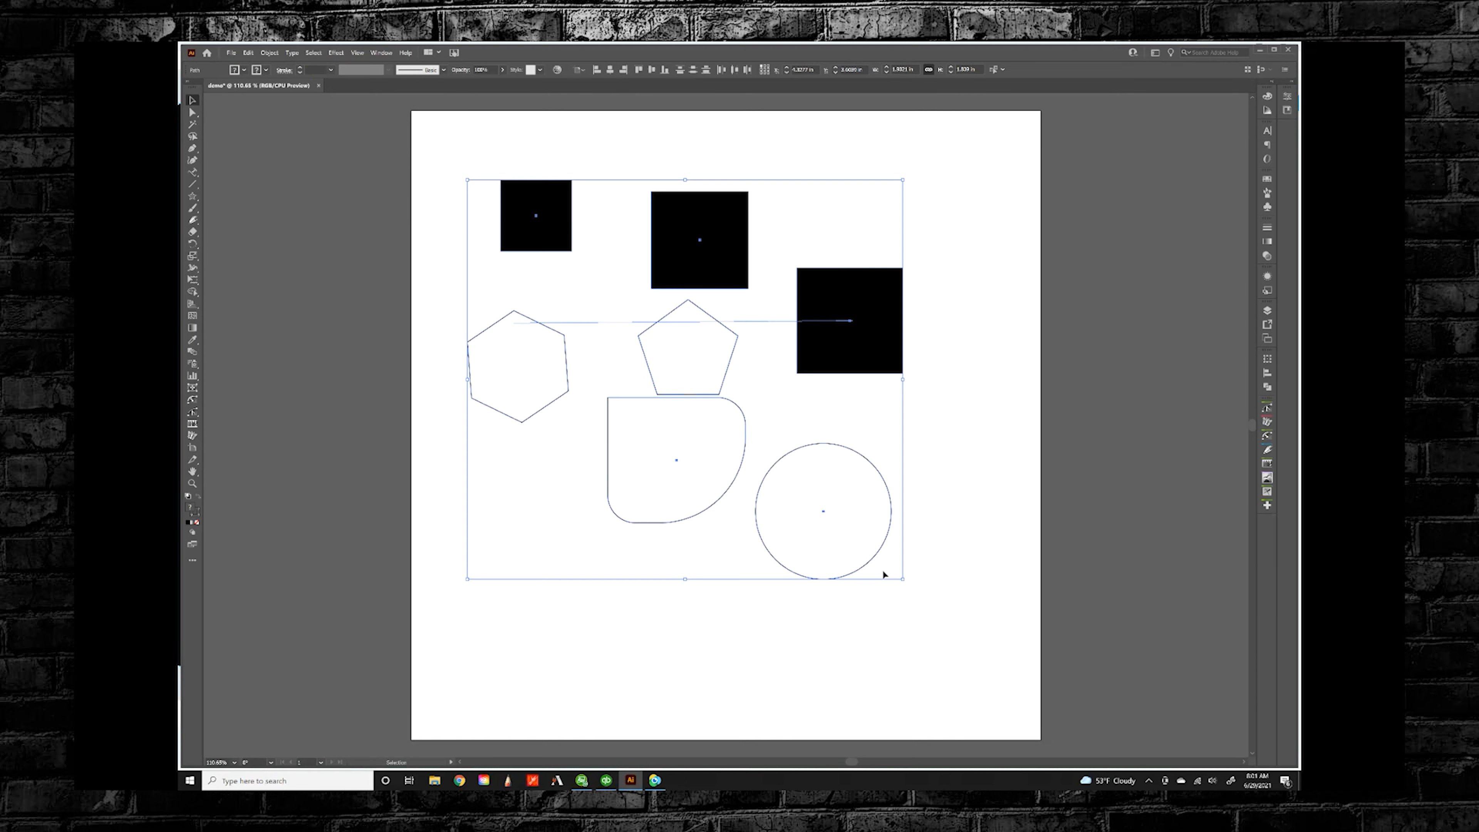
pyautogui.press('Delete')
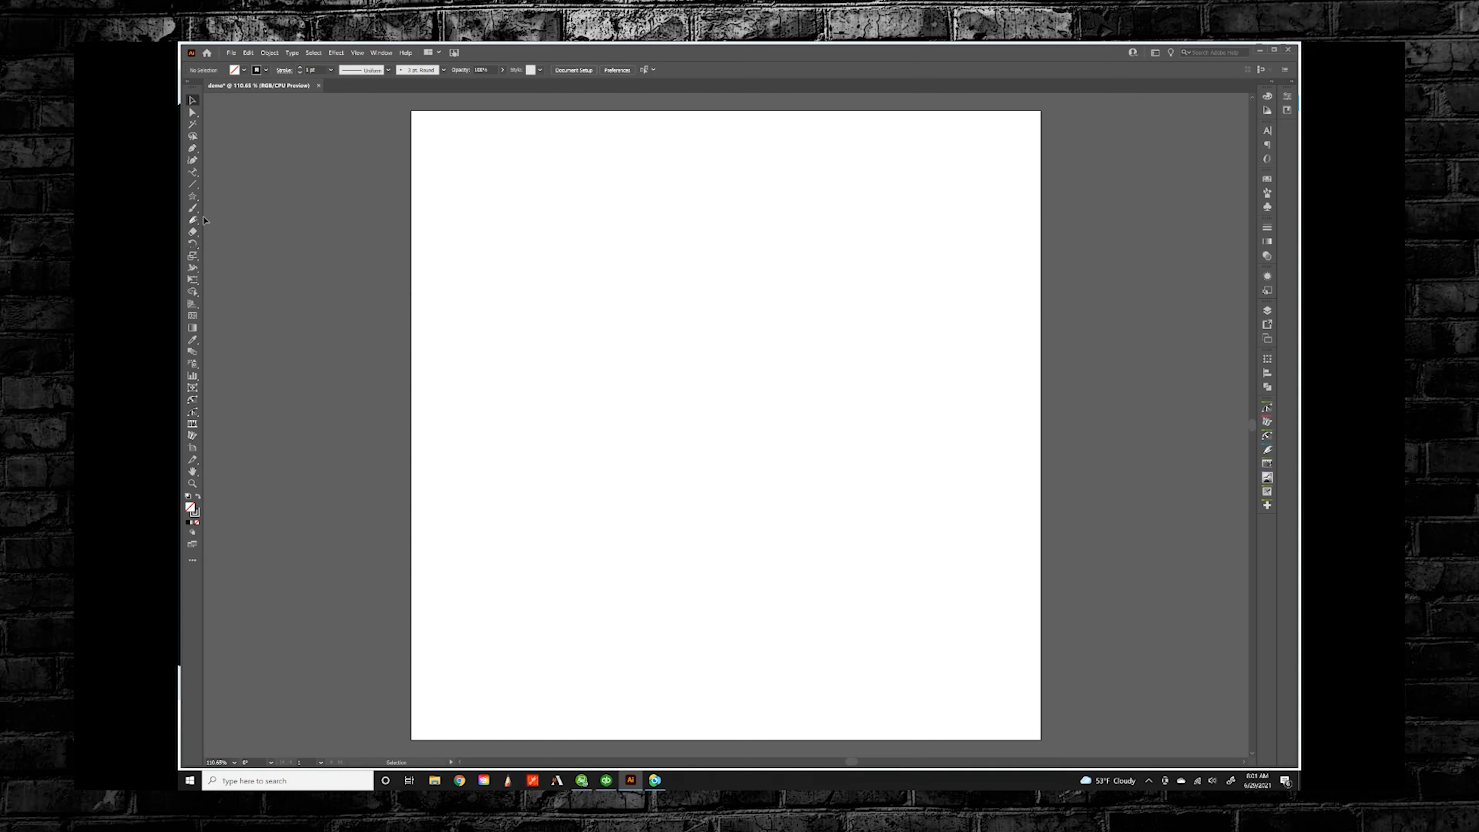
# Step: Create a five-pointed star in the artboard's upper part using the Star tool's current settings
pyautogui.click(192, 196)
pyautogui.click(732, 325)
pyautogui.click(734, 441)
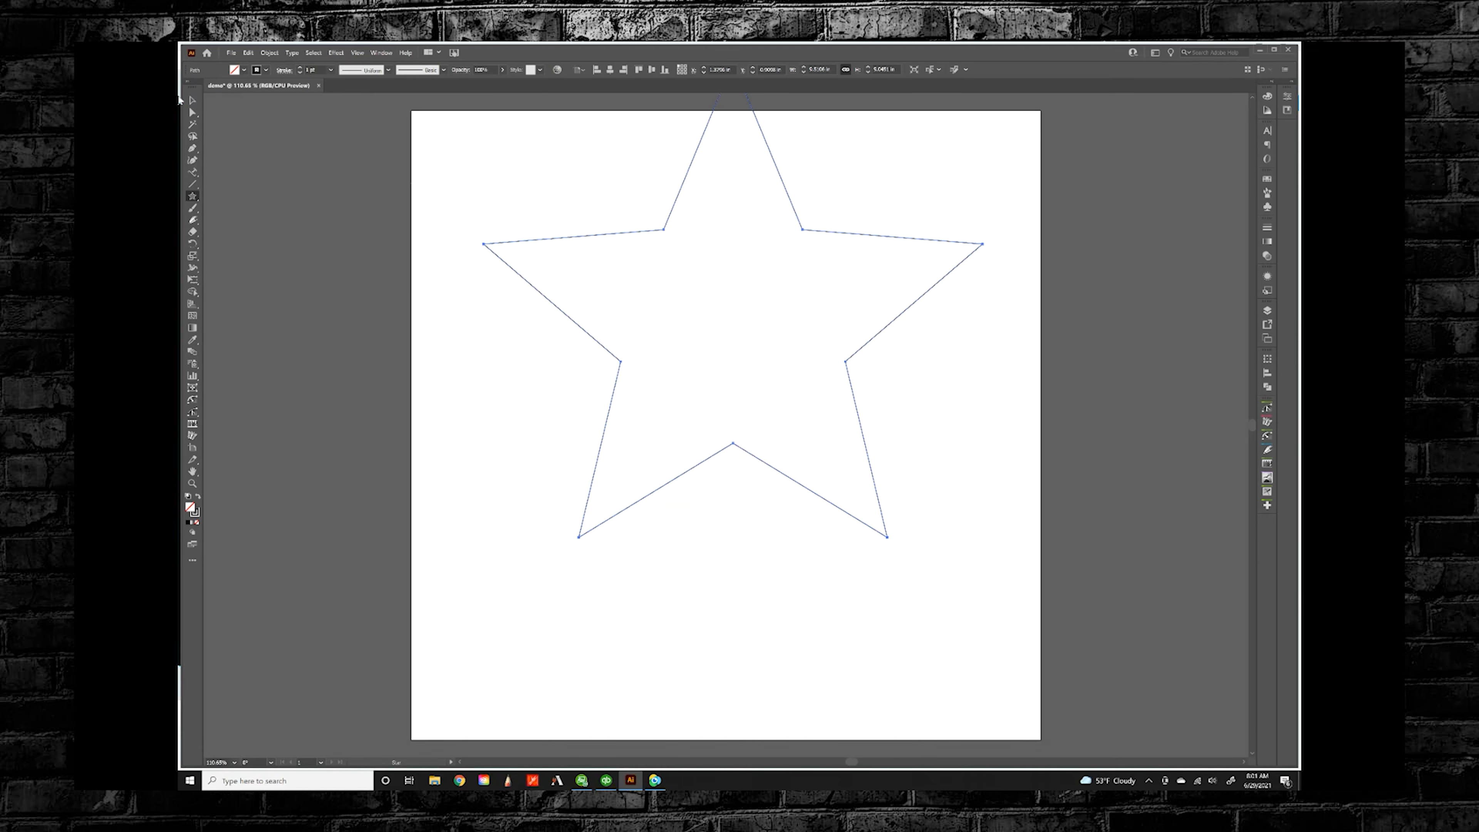
# Step: Scale the star down to about 3.9 in wide by 4.5 in high and move it near the artboard's centre
pyautogui.click(192, 99)
pyautogui.moveTo(983, 537); pyautogui.dragTo(686, 300)
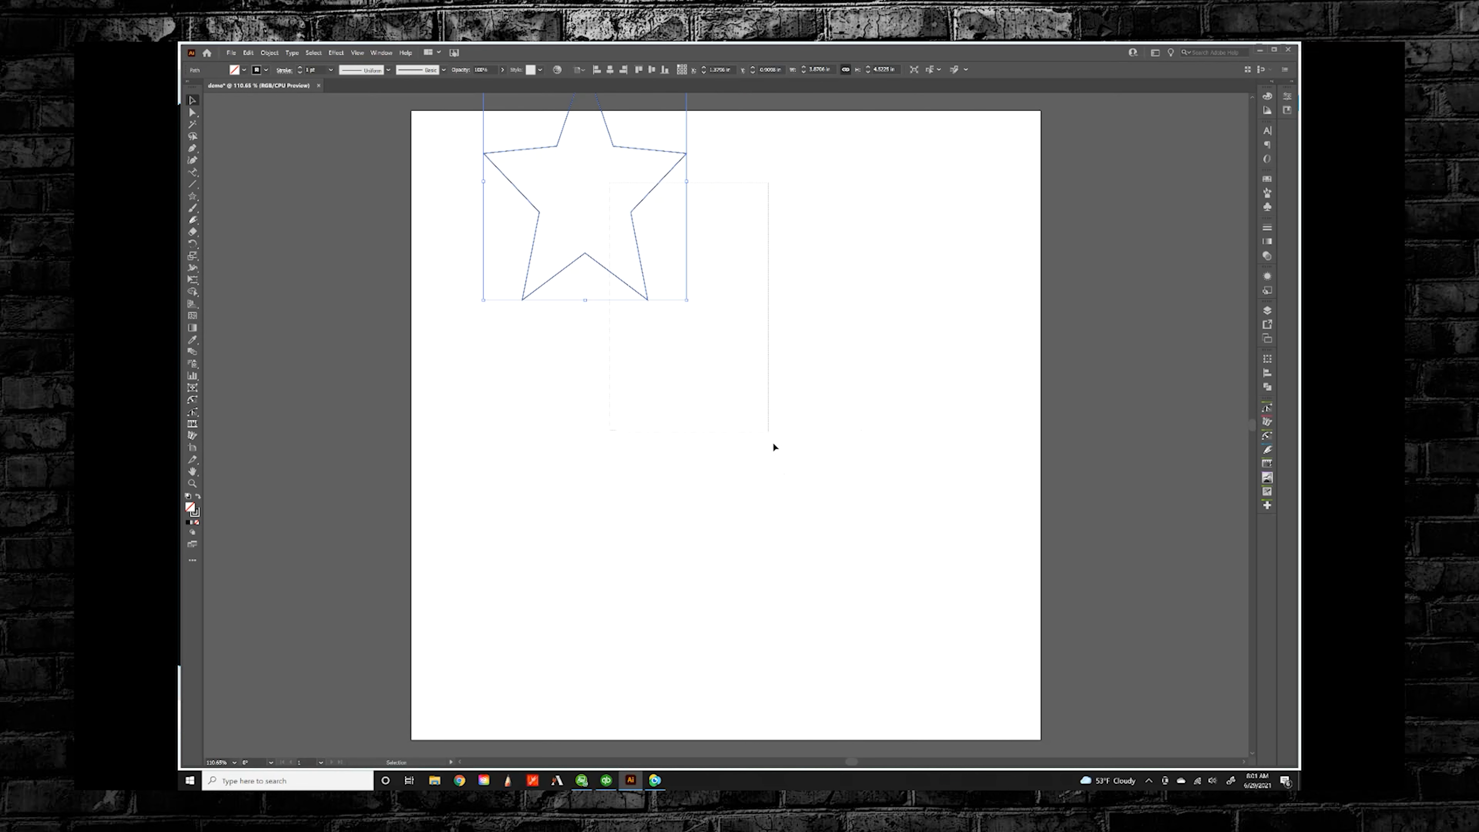
pyautogui.moveTo(557, 144); pyautogui.dragTo(732, 340)
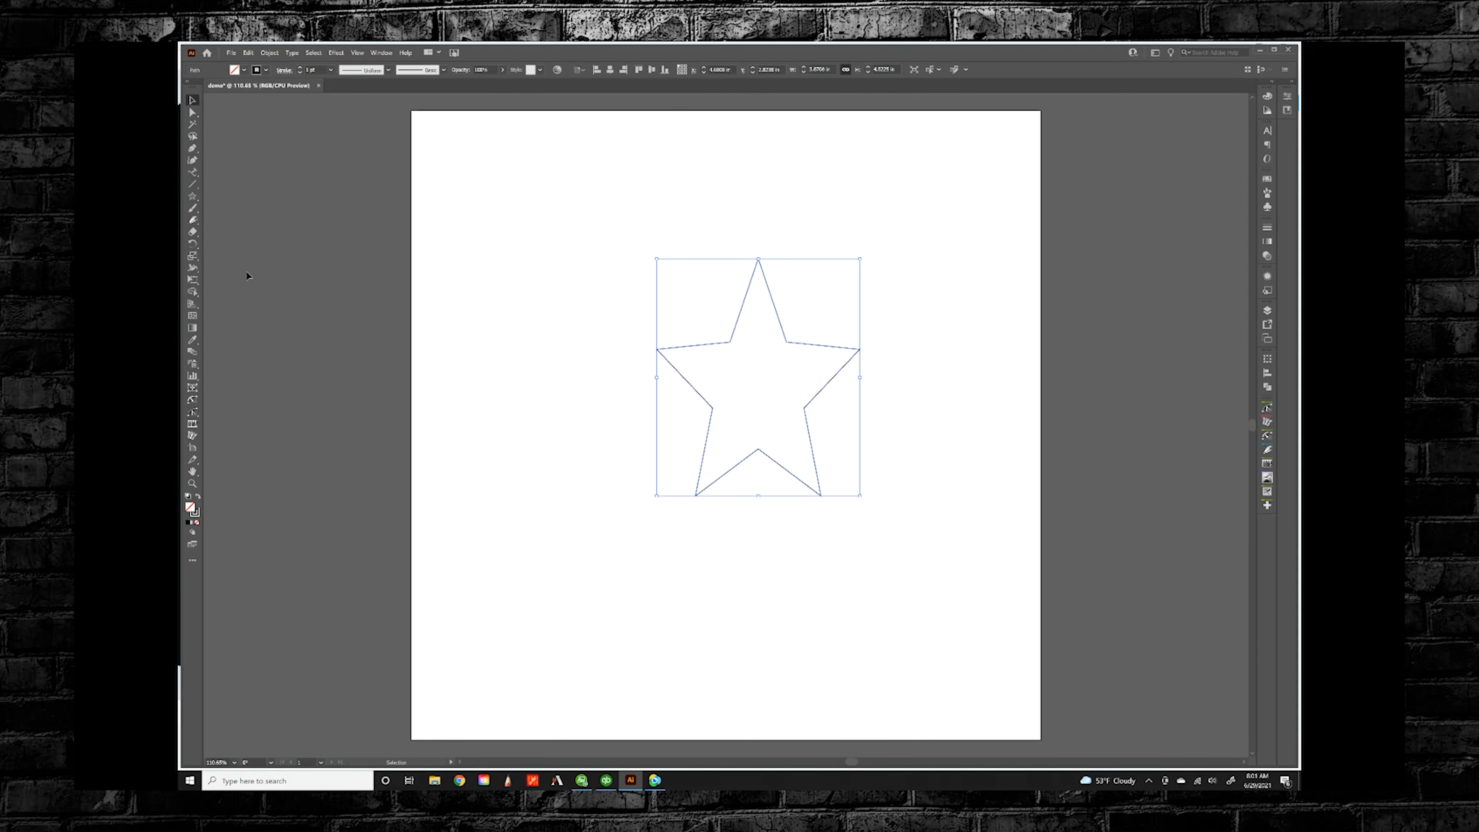
# Step: Rotate the star slightly clockwise freehand with the Rotate tool
pyautogui.click(192, 244)
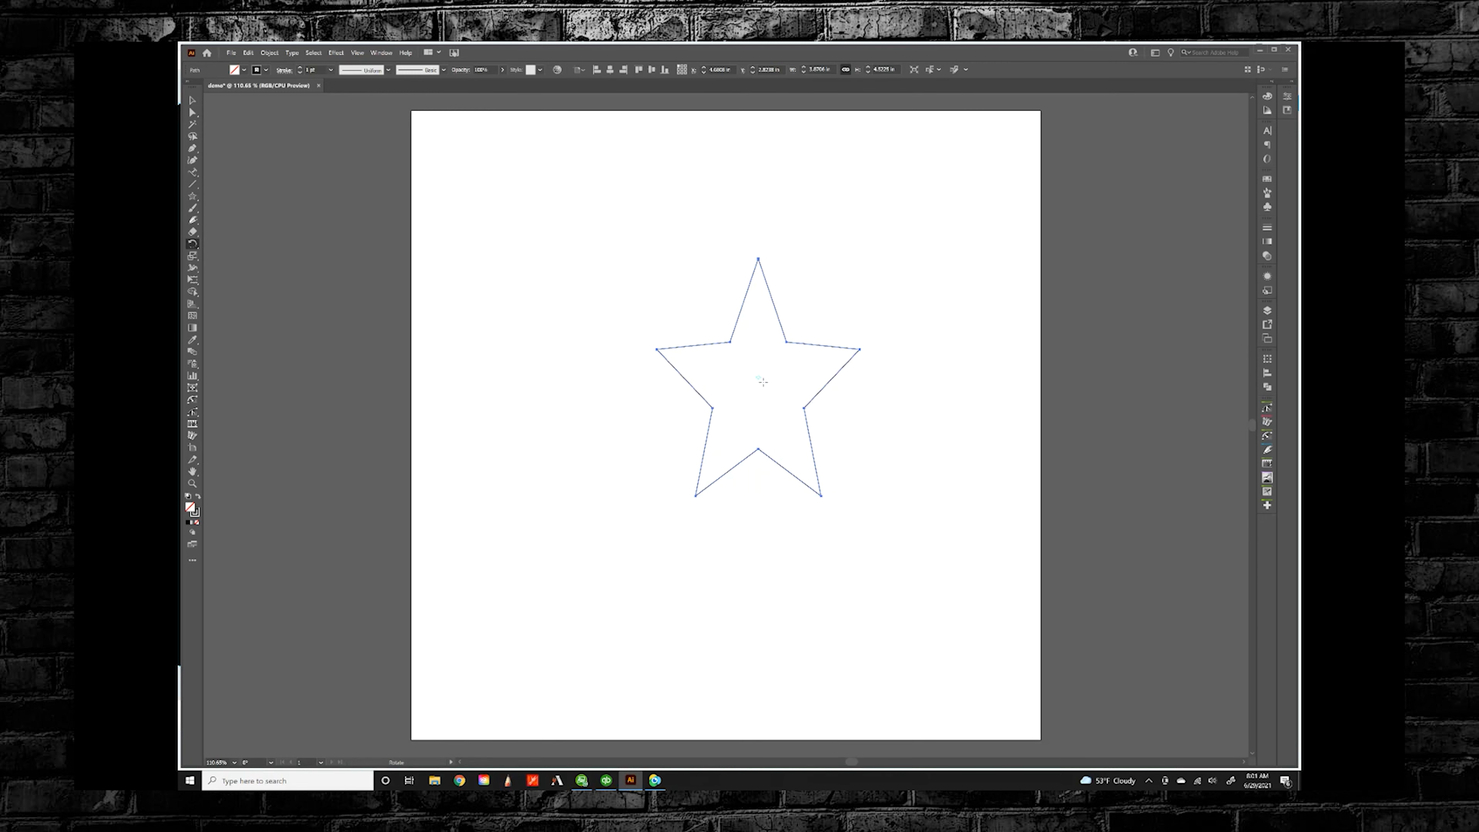
pyautogui.moveTo(744, 373)
pyautogui.mouseDown()
pyautogui.moveTo(766, 410)
pyautogui.moveTo(803, 366)
pyautogui.moveTo(725, 402)
pyautogui.moveTo(714, 295)
pyautogui.moveTo(725, 389)
pyautogui.moveTo(781, 386)
pyautogui.moveTo(772, 404)
pyautogui.moveTo(757, 377)
pyautogui.mouseUp()
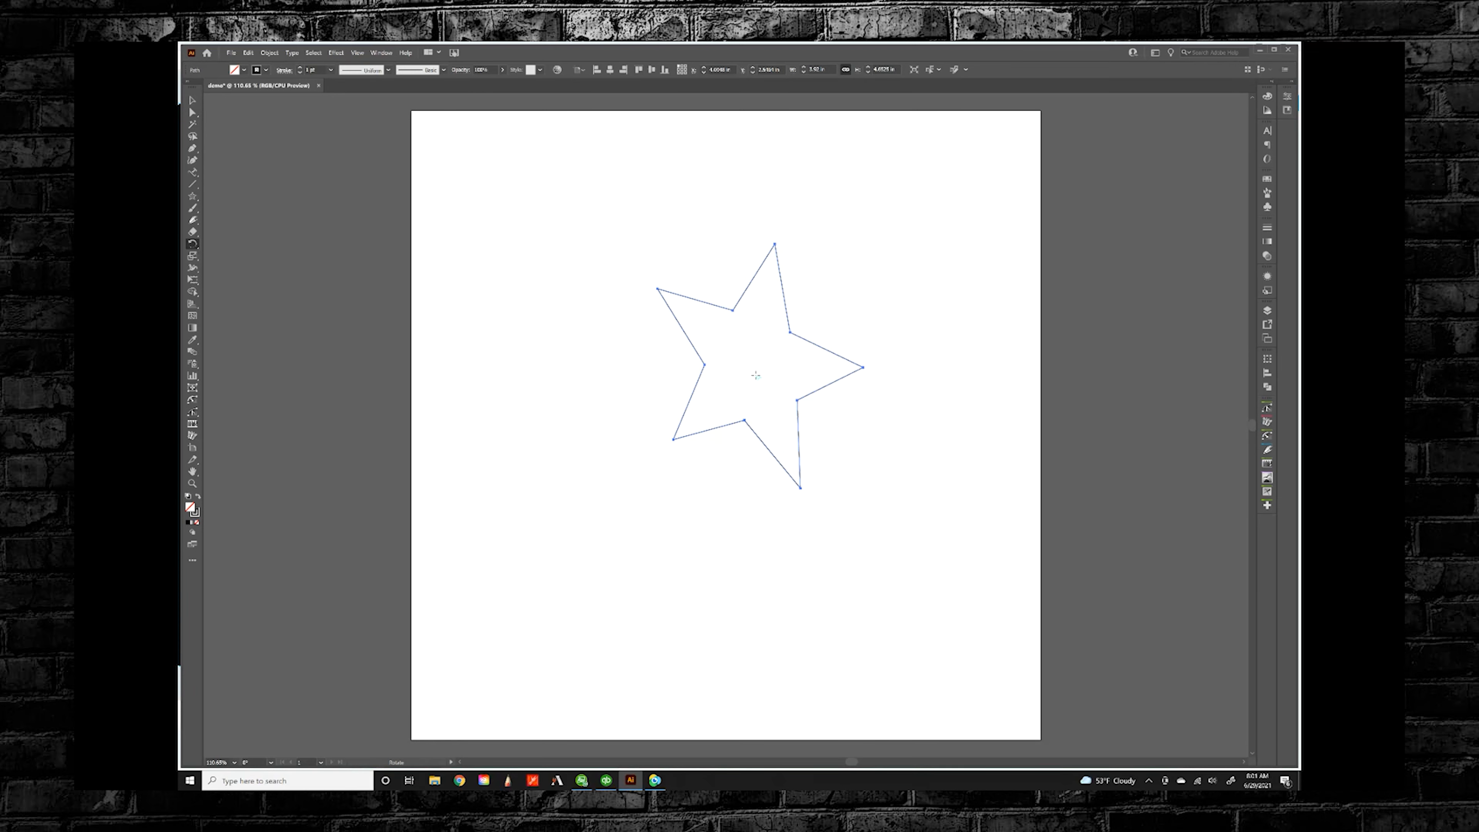
# Step: Try an exact rotation of the star about a point to its left, toggling the preview, and cancel it
pyautogui.keyDown('alt'); pyautogui.click(568, 333); pyautogui.keyUp('alt')
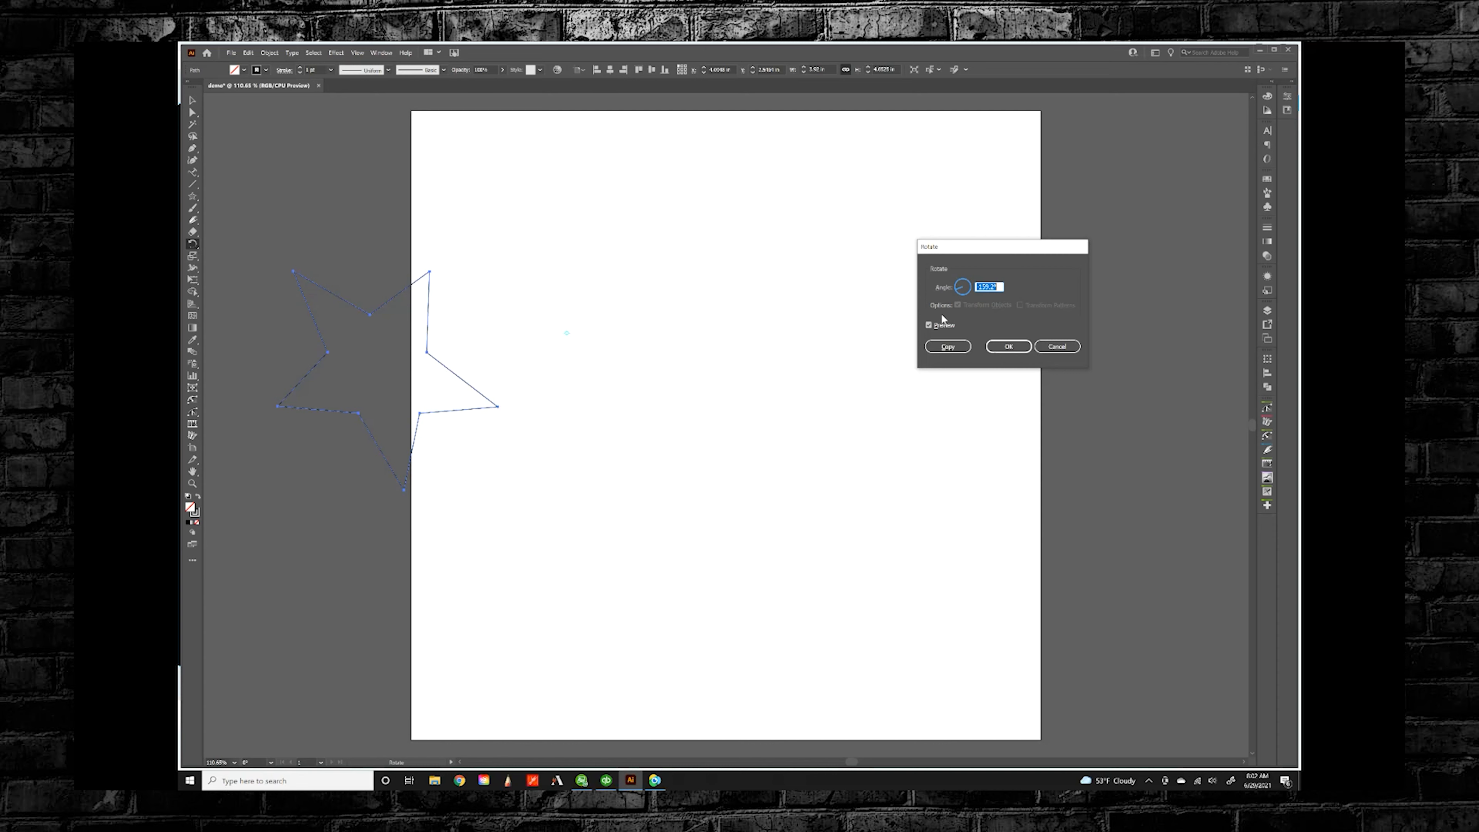
pyautogui.click(929, 326)
pyautogui.click(929, 327)
pyautogui.click(929, 327)
pyautogui.click(928, 326)
pyautogui.click(1057, 346)
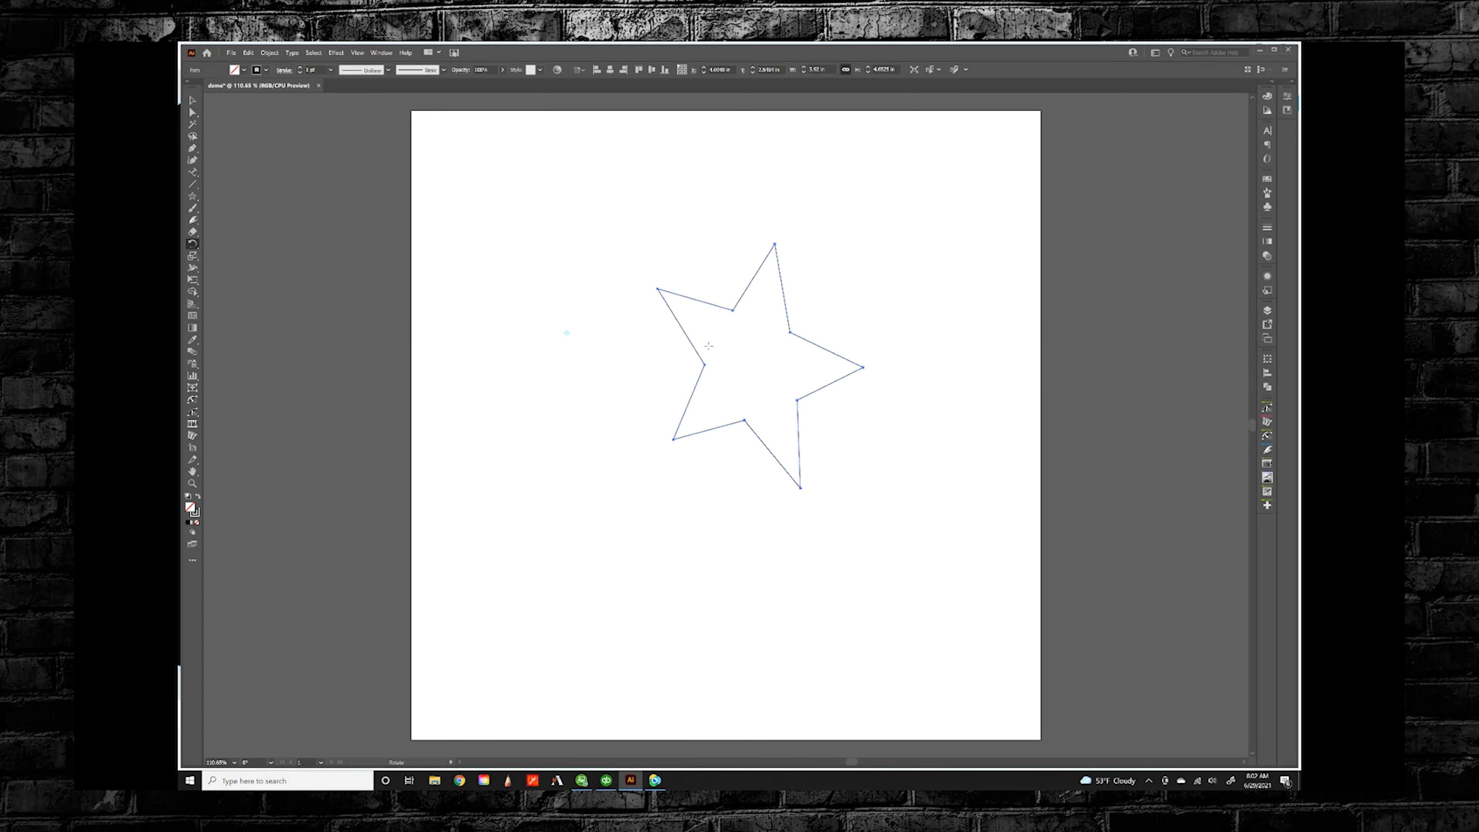
# Step: Try other rotation origins, preview the star's rotation about a point in the artboard's upper-left area, and cancel it
pyautogui.click(556, 314)
pyautogui.click(623, 350)
pyautogui.keyDown('alt'); pyautogui.click(556, 209); pyautogui.keyUp('alt')
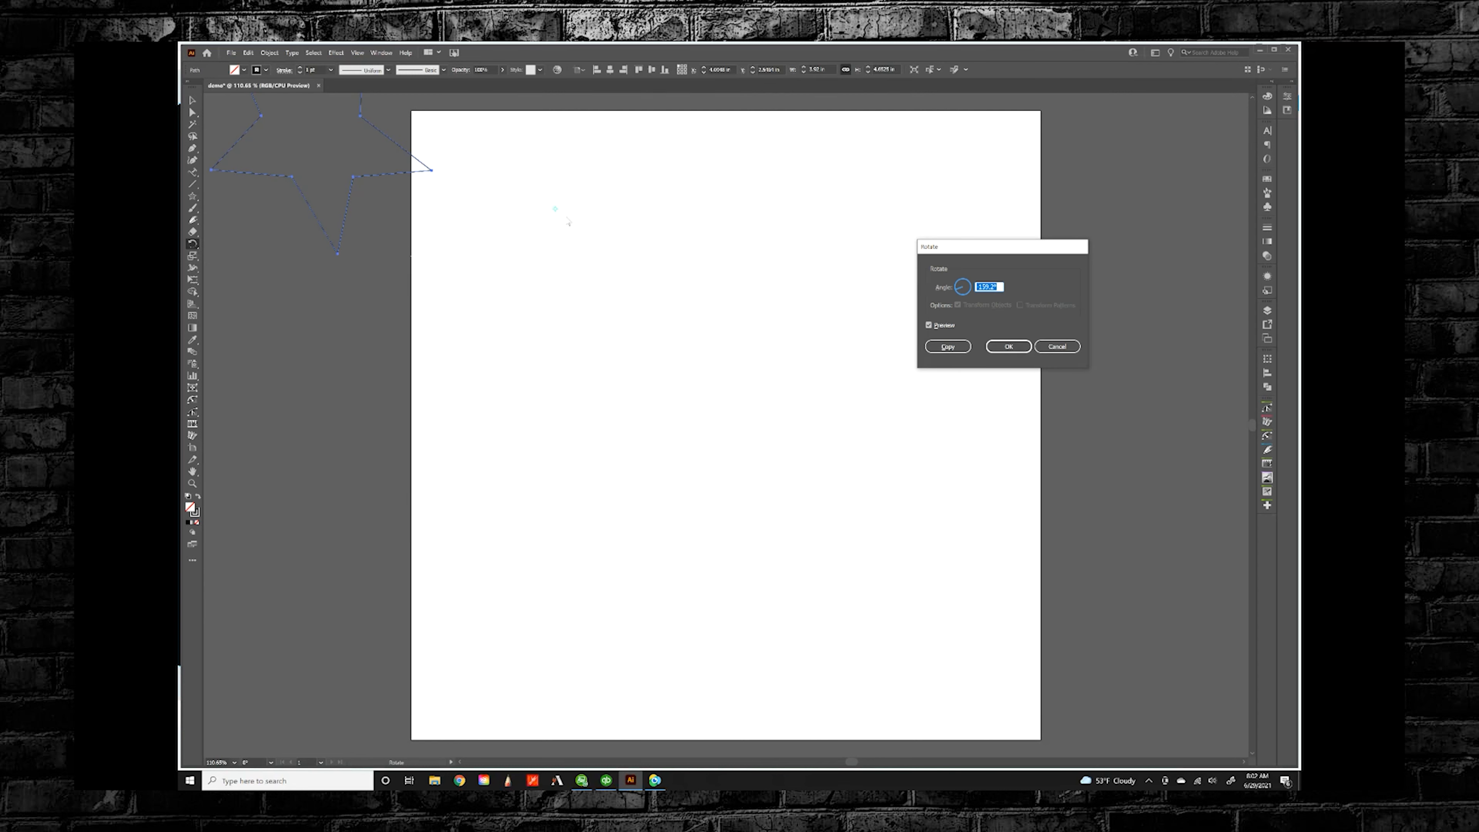
pyautogui.click(1058, 346)
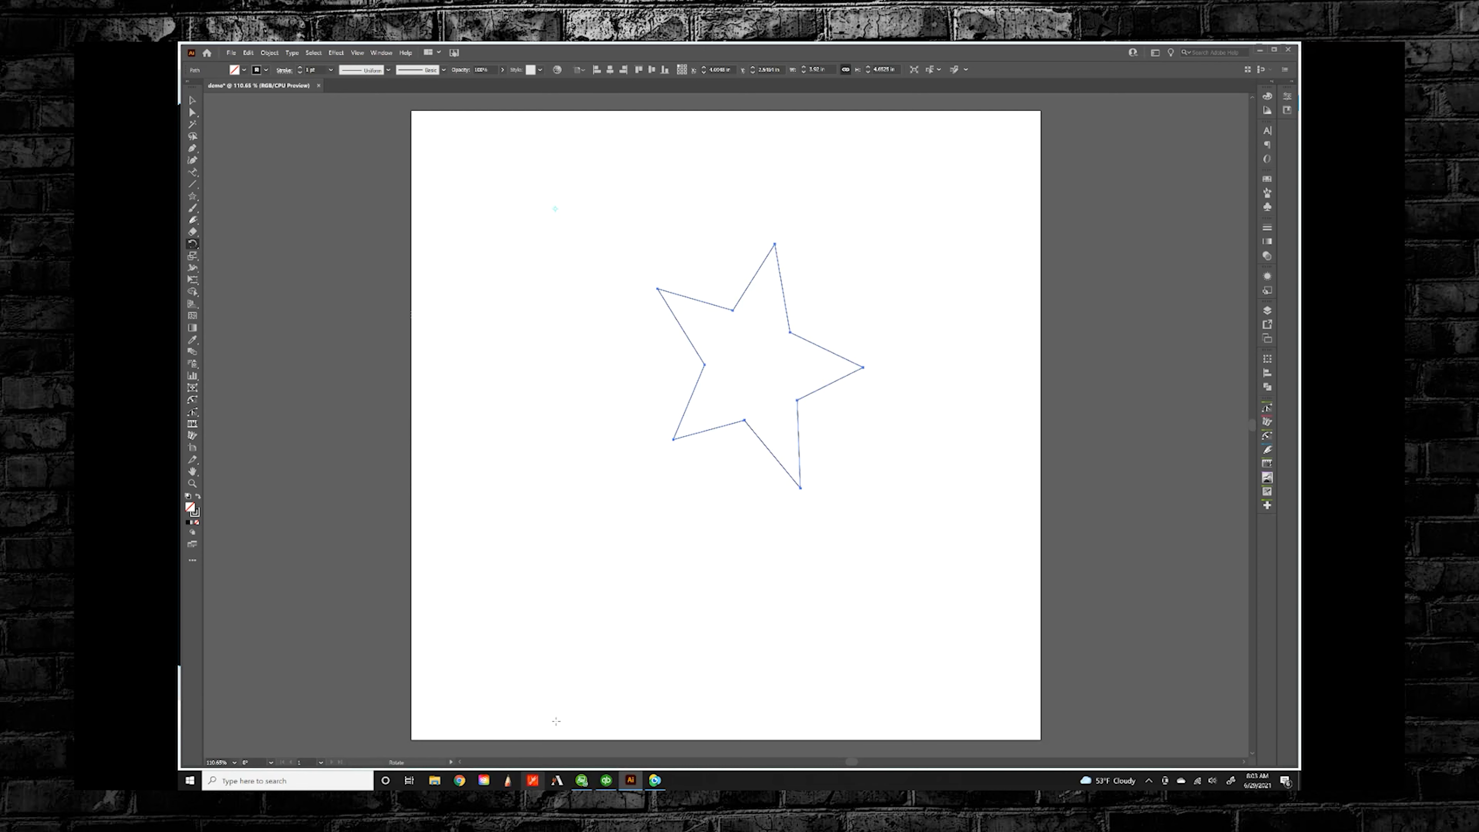
# Step: Shorten the artboard from above and below to about 5.6 in high, and view its Artboard Options without changes
pyautogui.click(192, 448)
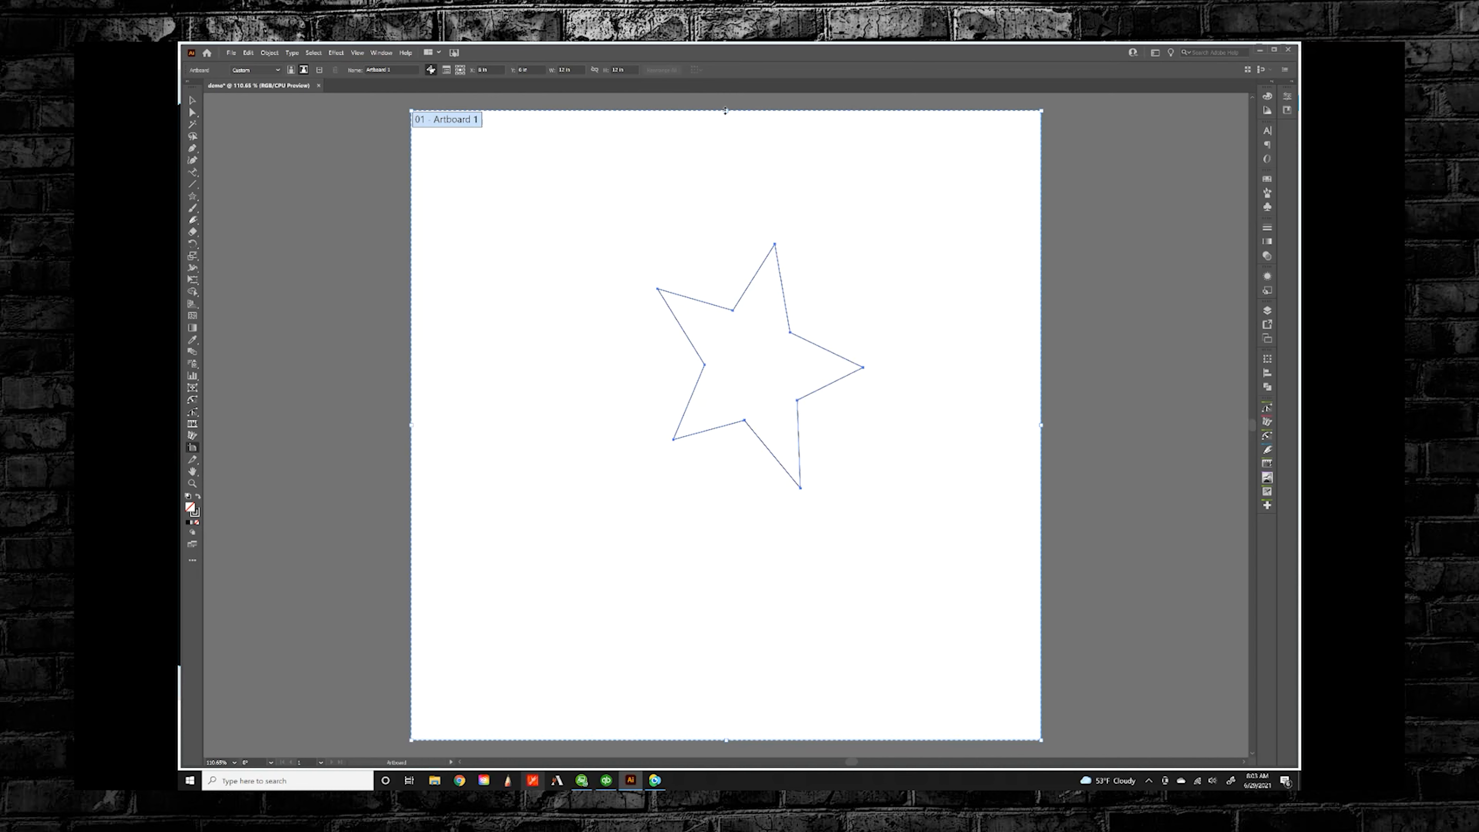
pyautogui.moveTo(726, 110); pyautogui.dragTo(729, 225)
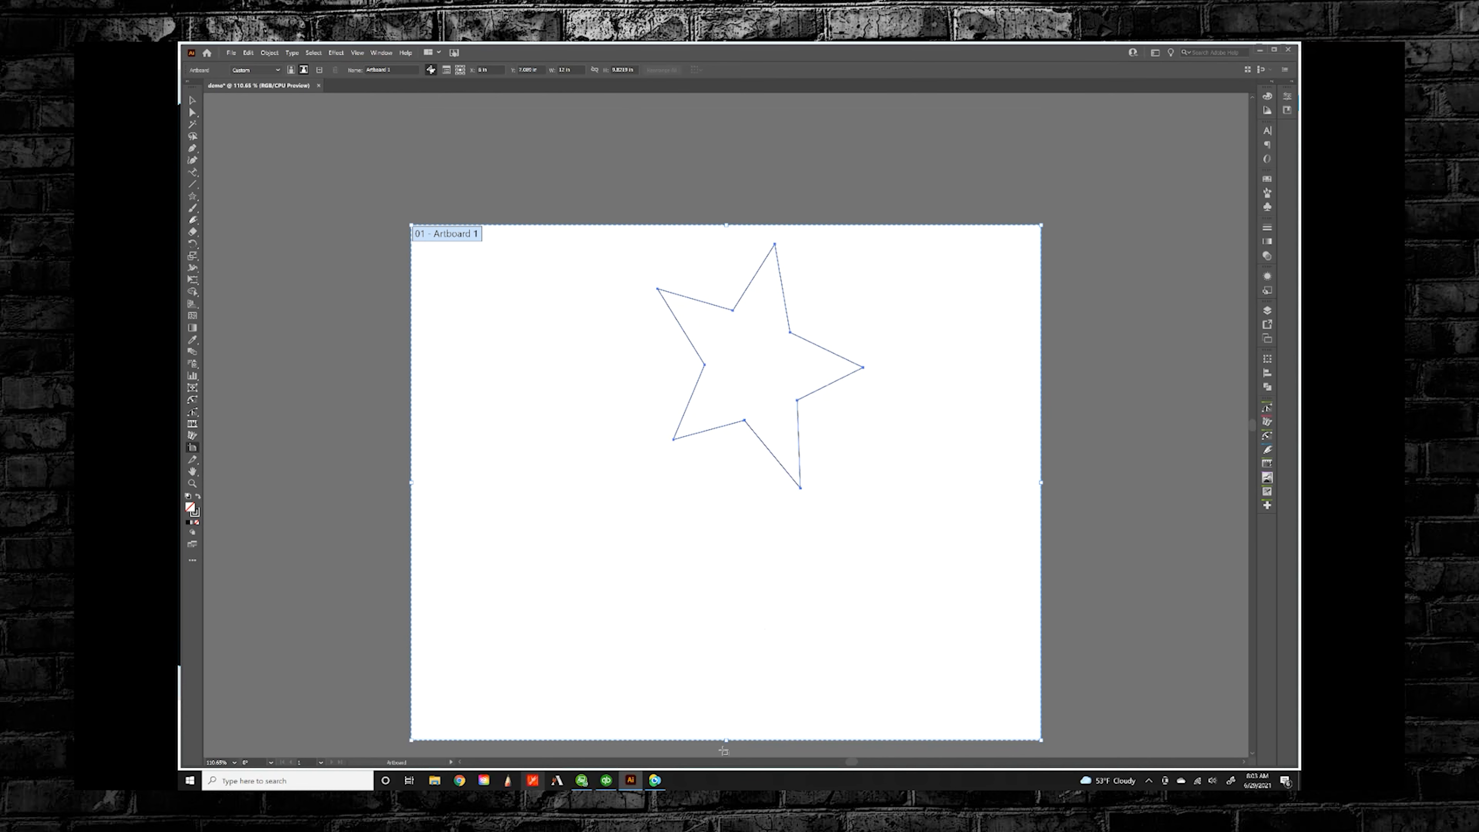
pyautogui.moveTo(726, 742); pyautogui.dragTo(726, 519)
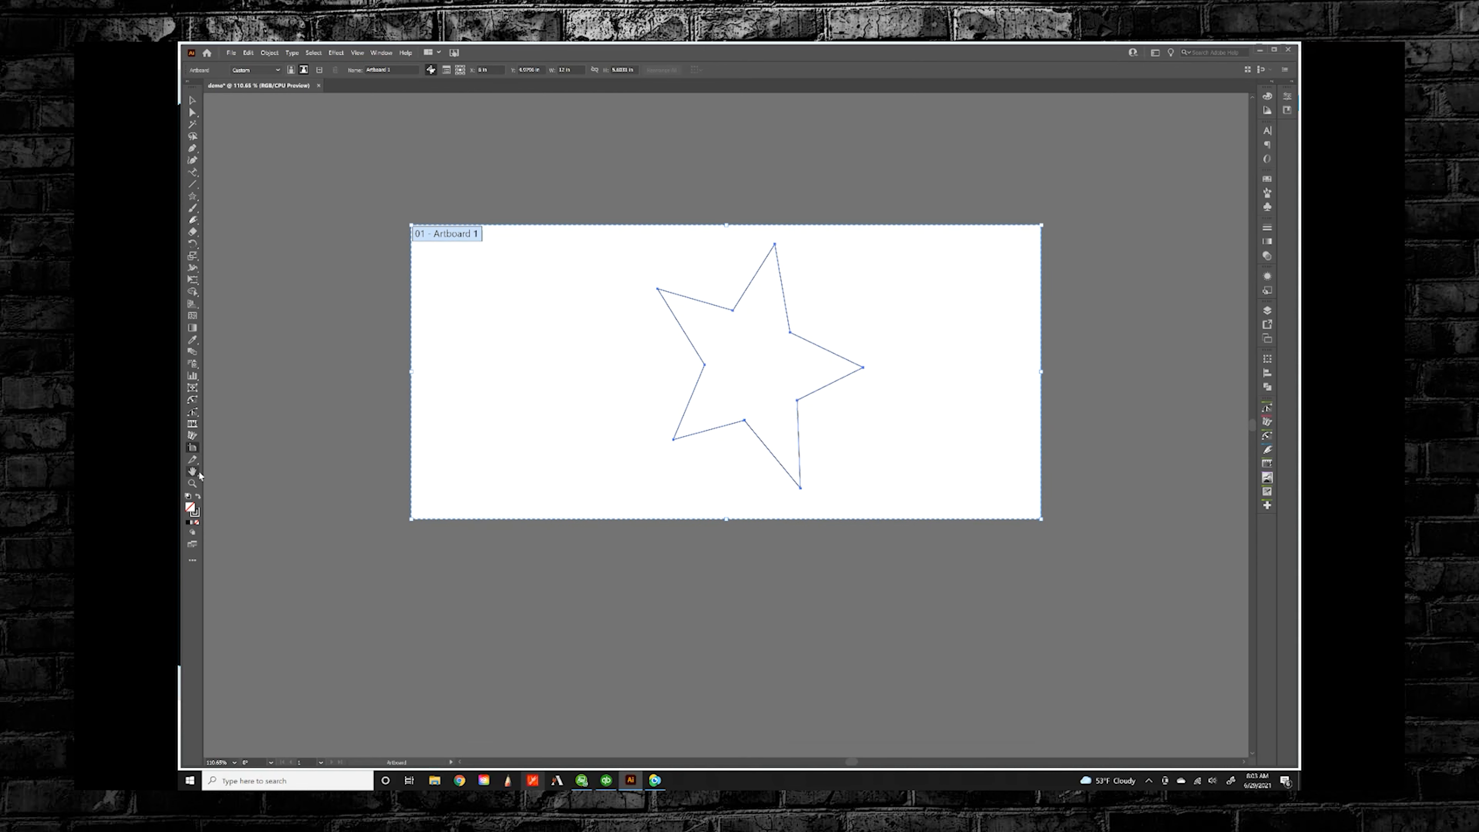
pyautogui.doubleClick(191, 449)
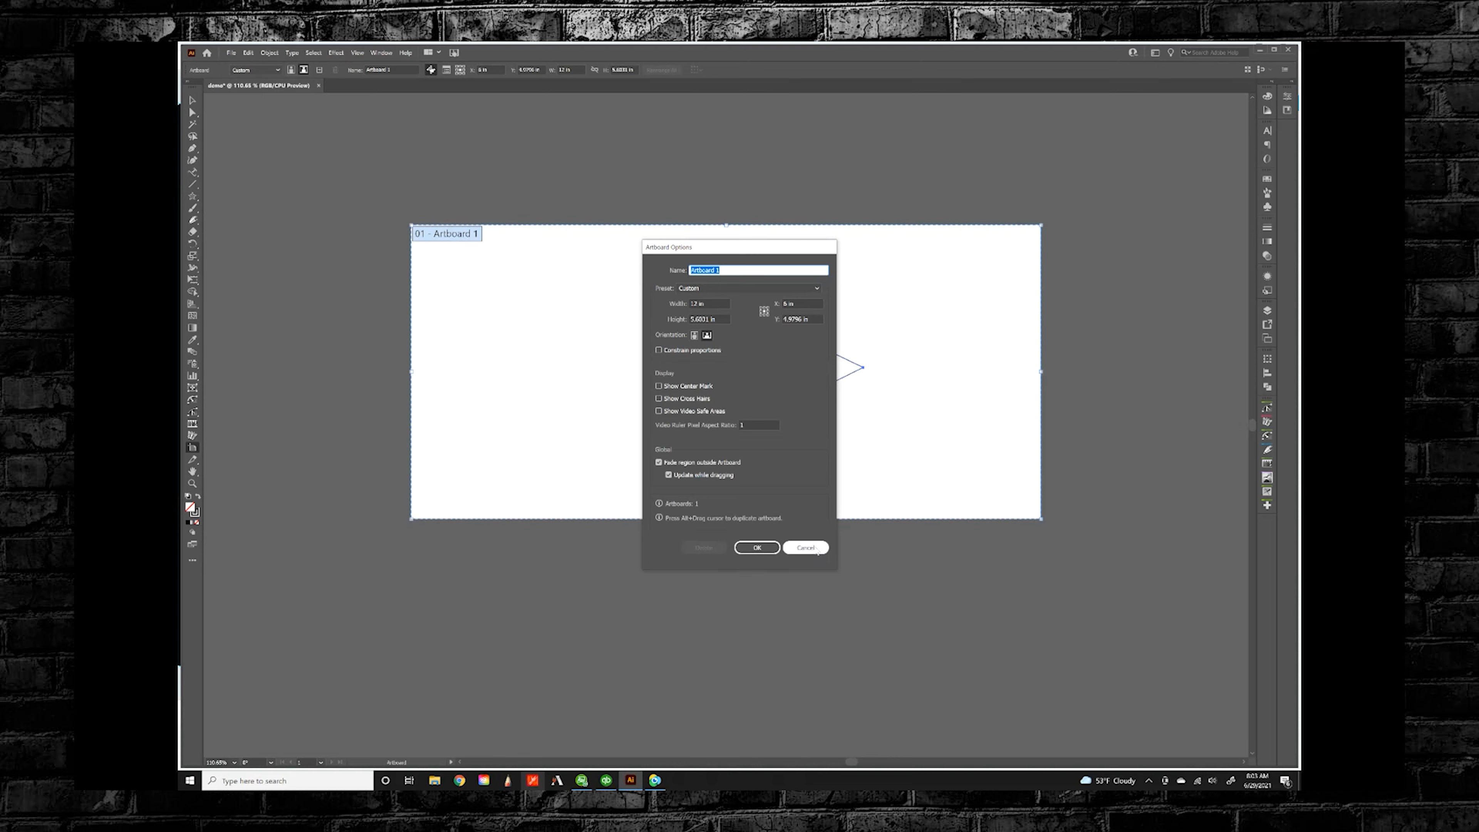
pyautogui.click(807, 548)
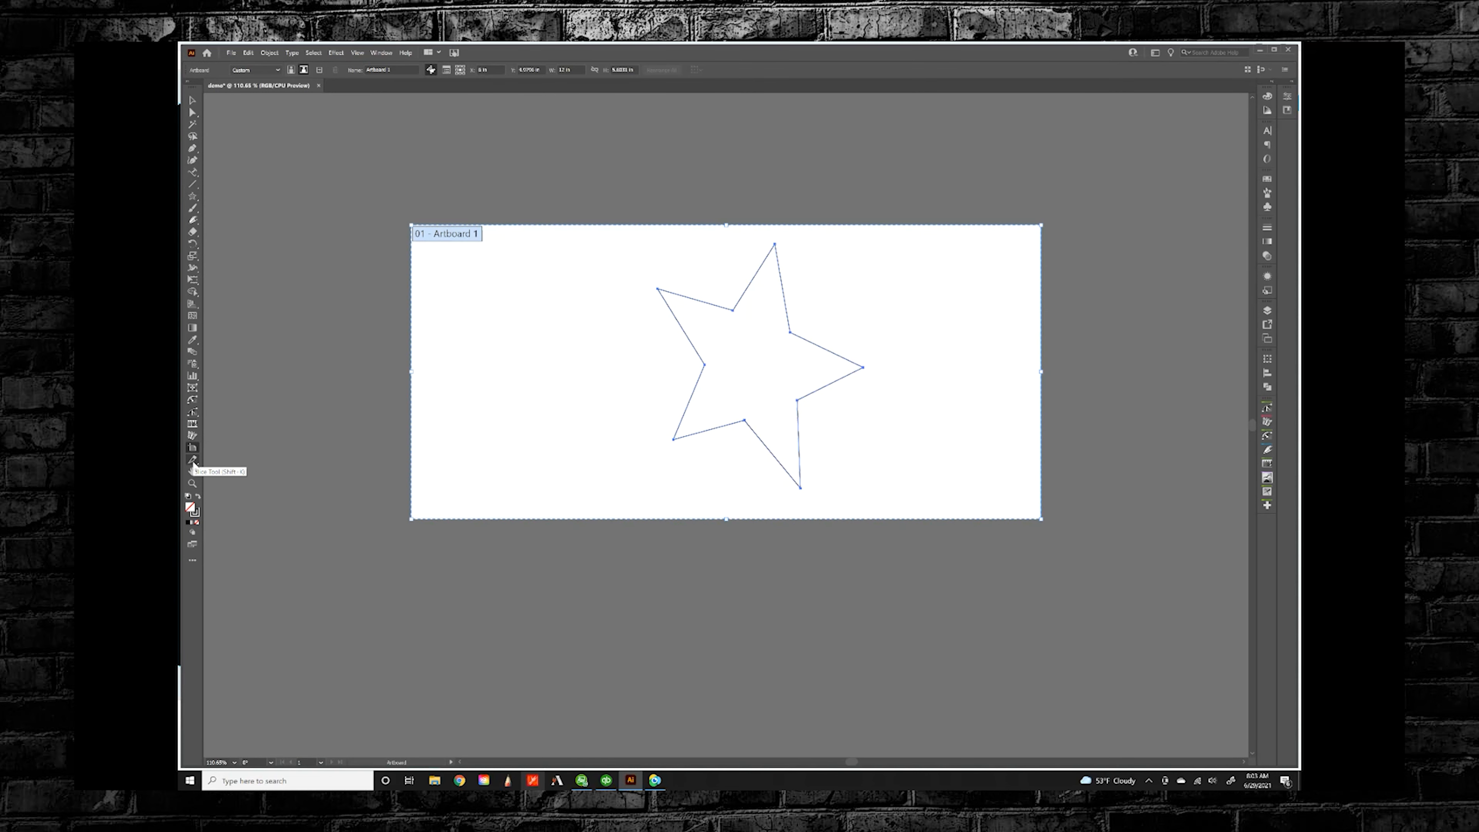
# Step: Magnify the star's lower corners with the Zoom tool and examine its outline with the Hand tool
pyautogui.click(192, 472)
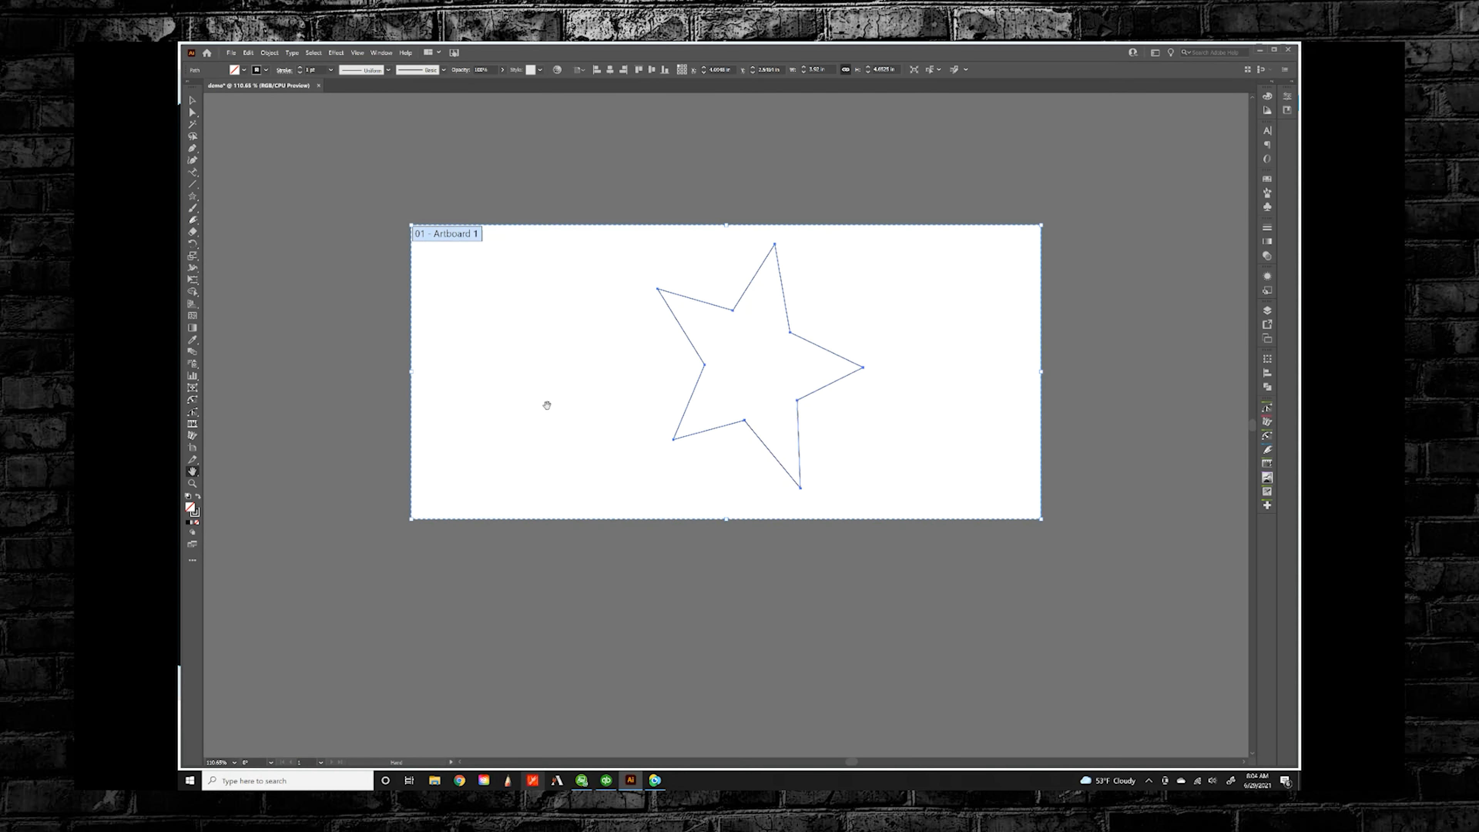
pyautogui.moveTo(547, 405); pyautogui.dragTo(538, 374)
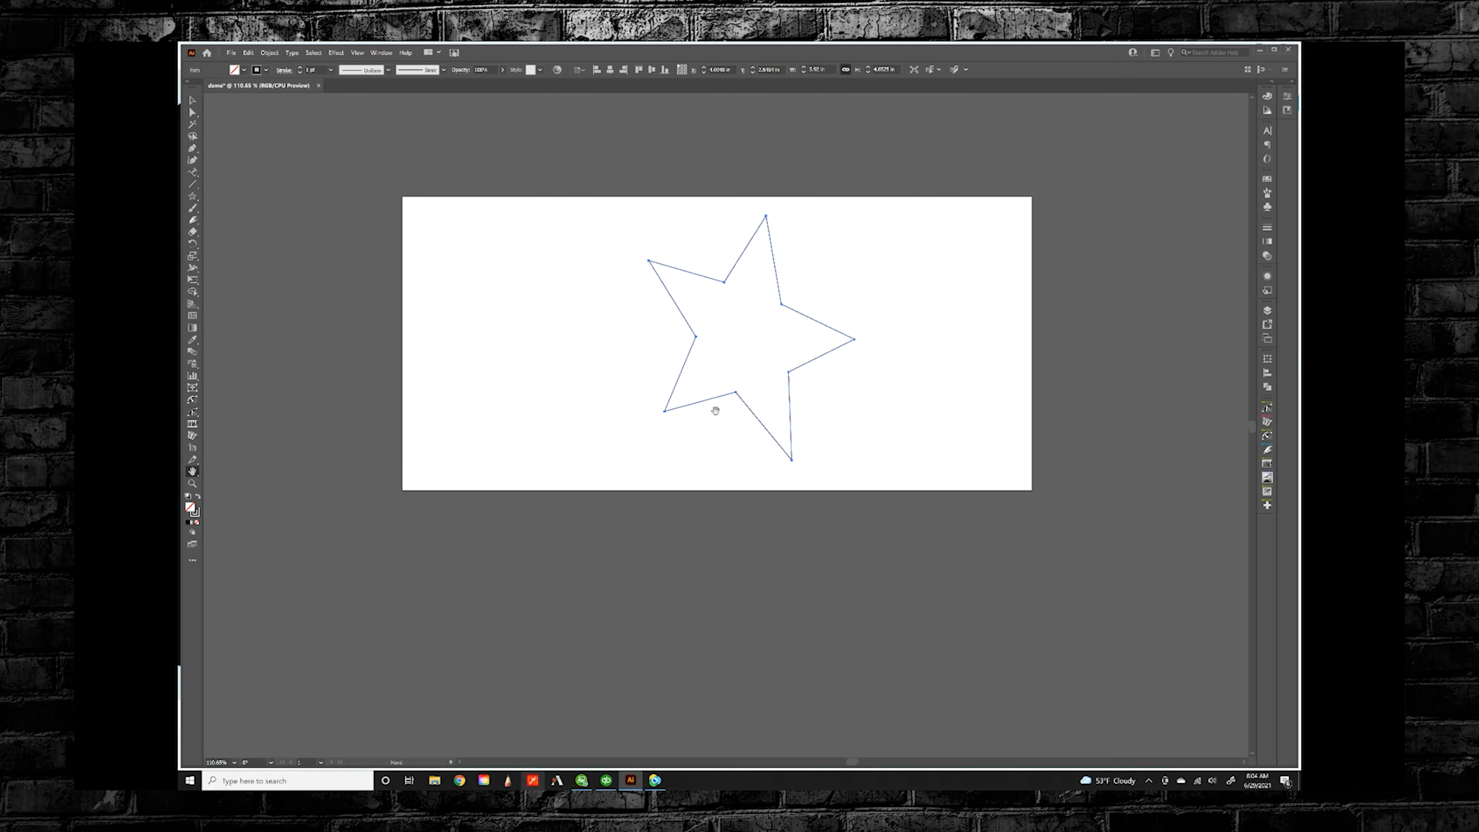
pyautogui.click(192, 483)
pyautogui.moveTo(635, 364); pyautogui.dragTo(766, 492)
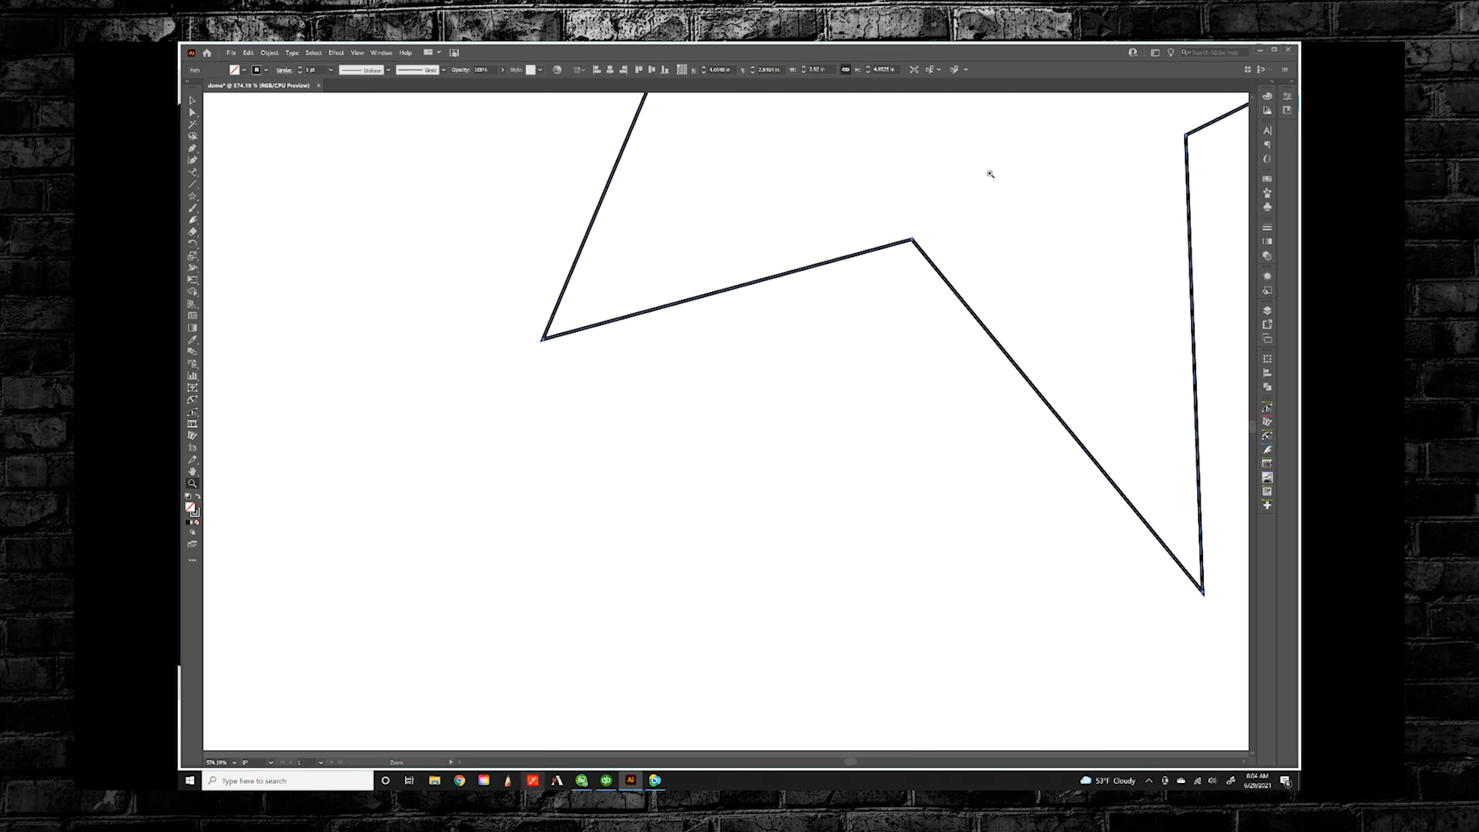
pyautogui.click(192, 472)
pyautogui.moveTo(832, 248); pyautogui.dragTo(704, 386)
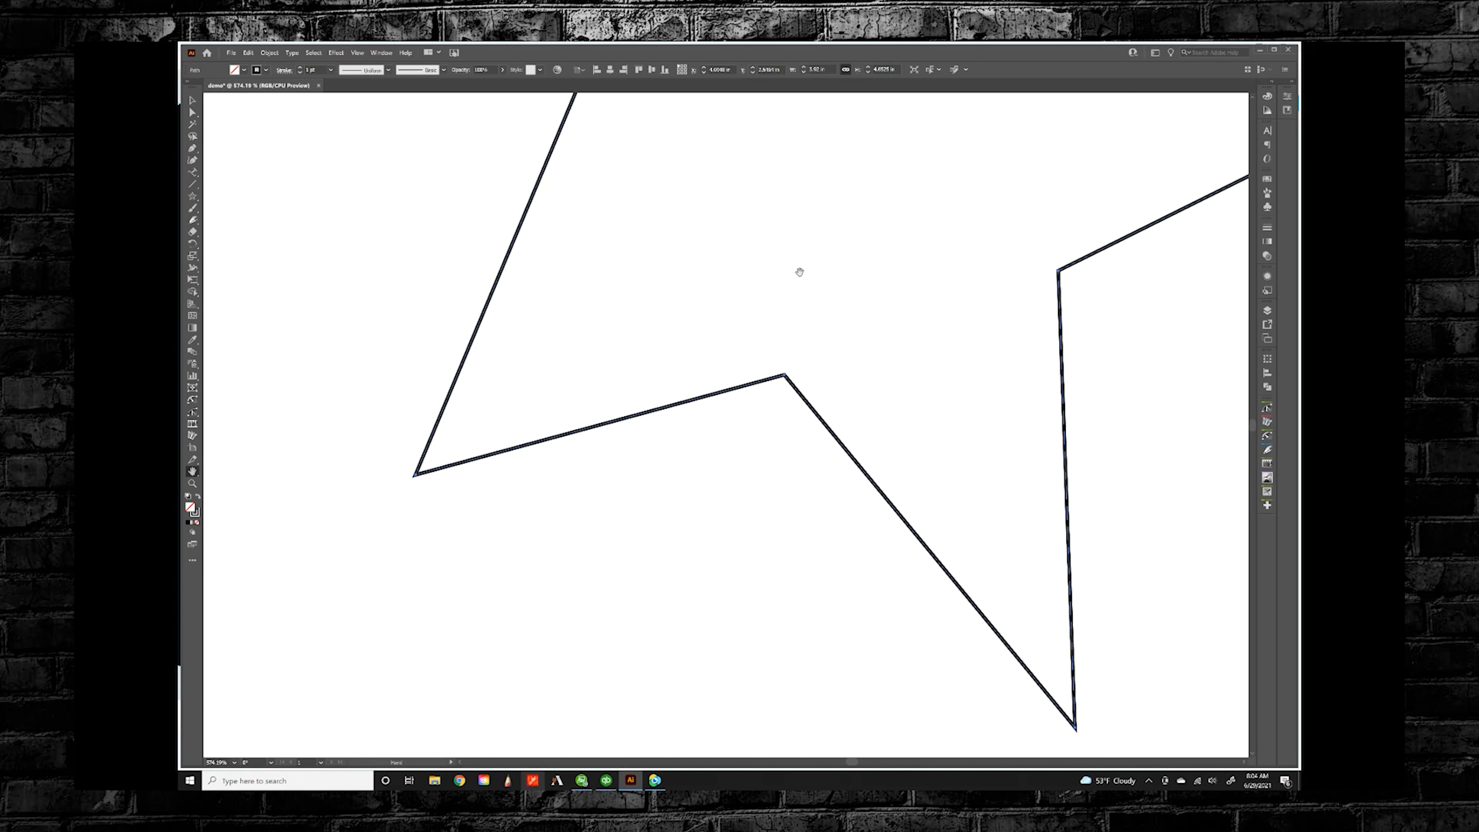
pyautogui.moveTo(825, 218); pyautogui.dragTo(724, 300)
pyautogui.moveTo(824, 295); pyautogui.dragTo(701, 296)
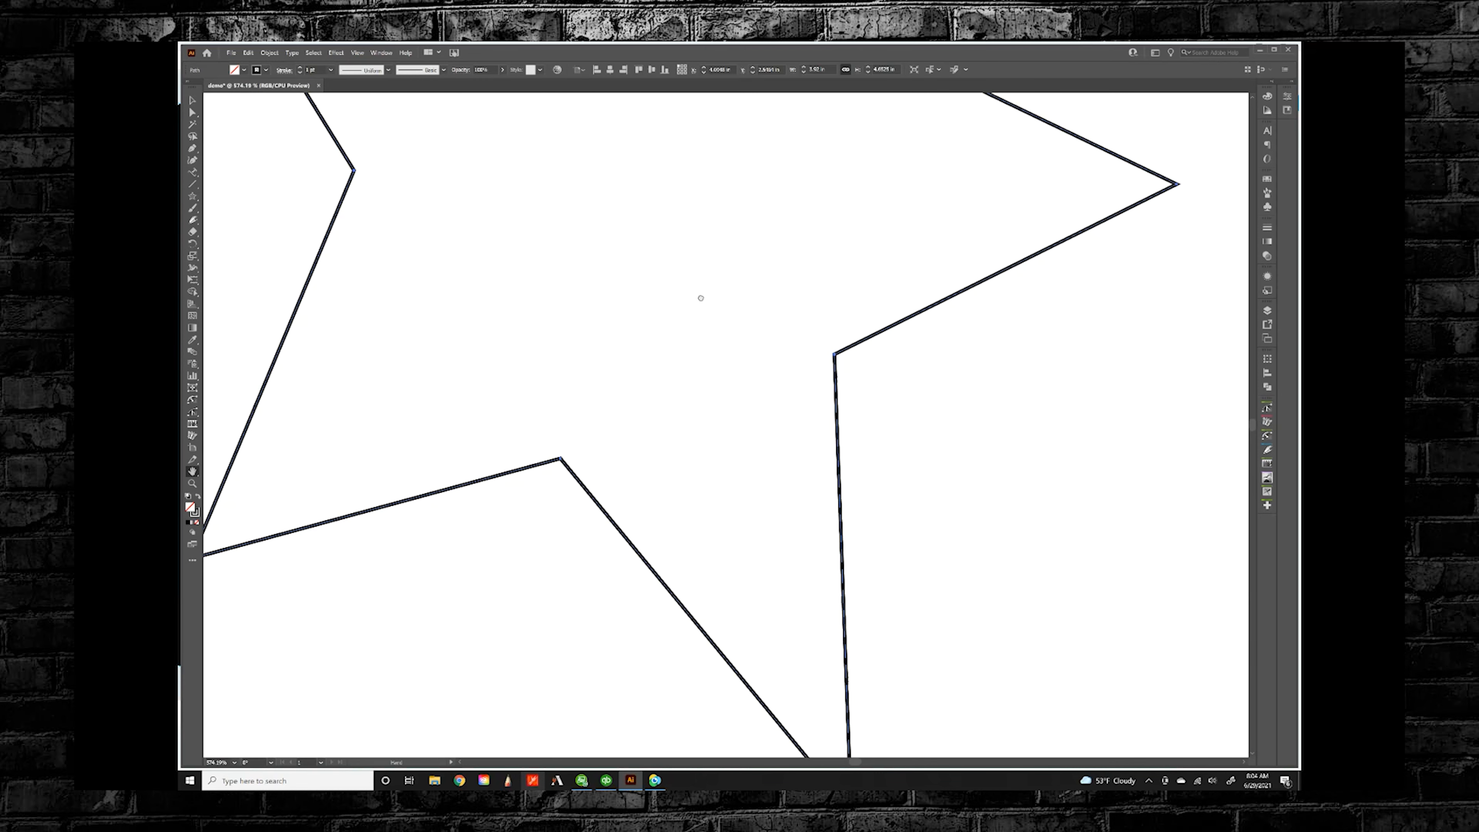
pyautogui.moveTo(656, 314); pyautogui.dragTo(795, 291)
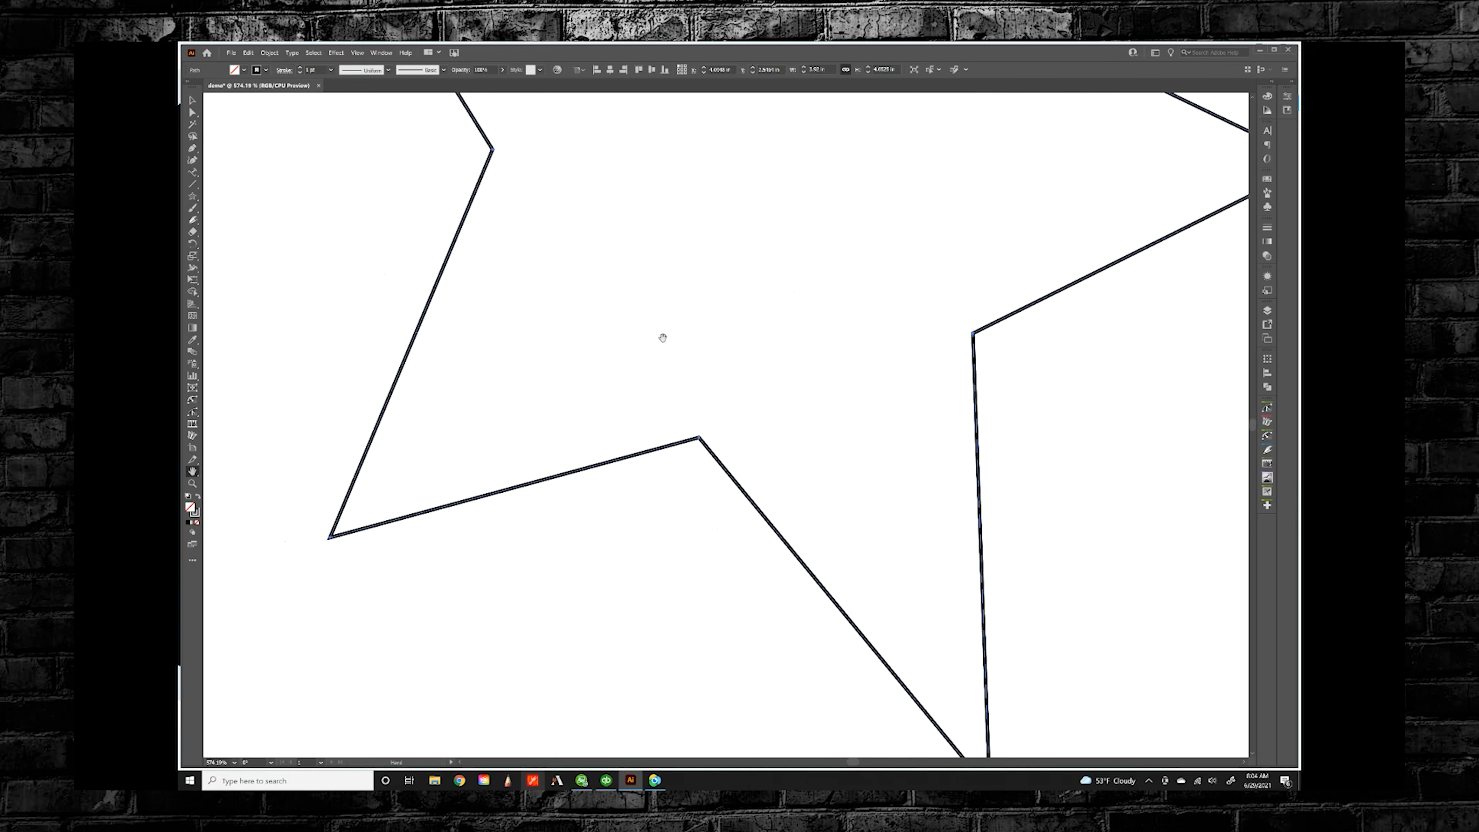
pyautogui.moveTo(663, 334); pyautogui.dragTo(774, 312)
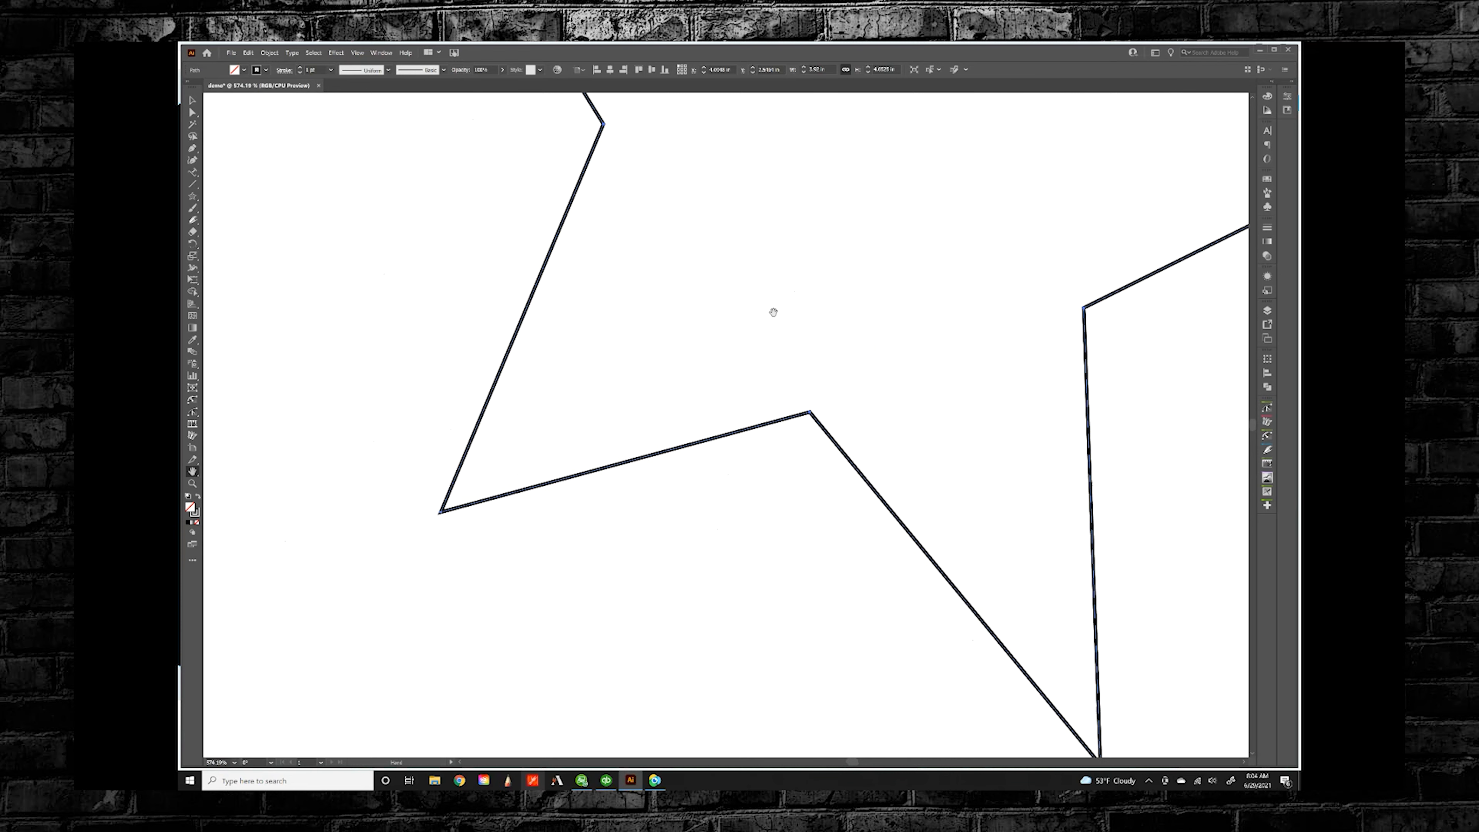
# Step: Fit the whole artboard in the window
pyautogui.click(191, 484)
pyautogui.click(193, 472)
pyautogui.doubleClick(192, 472)
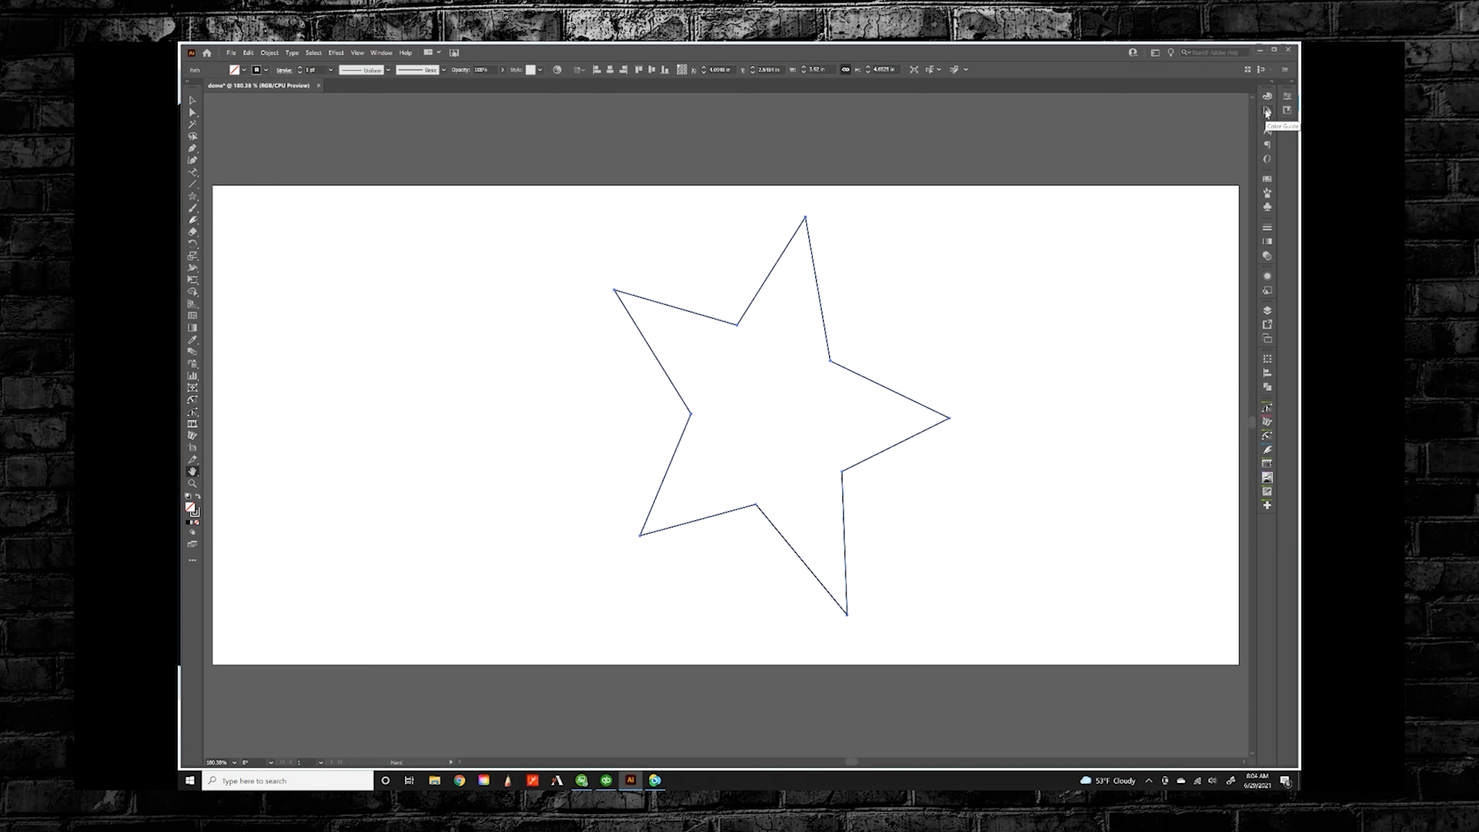
# Step: Display the character settings and try to start Type on a Path in the blank area beside the star
pyautogui.click(1266, 131)
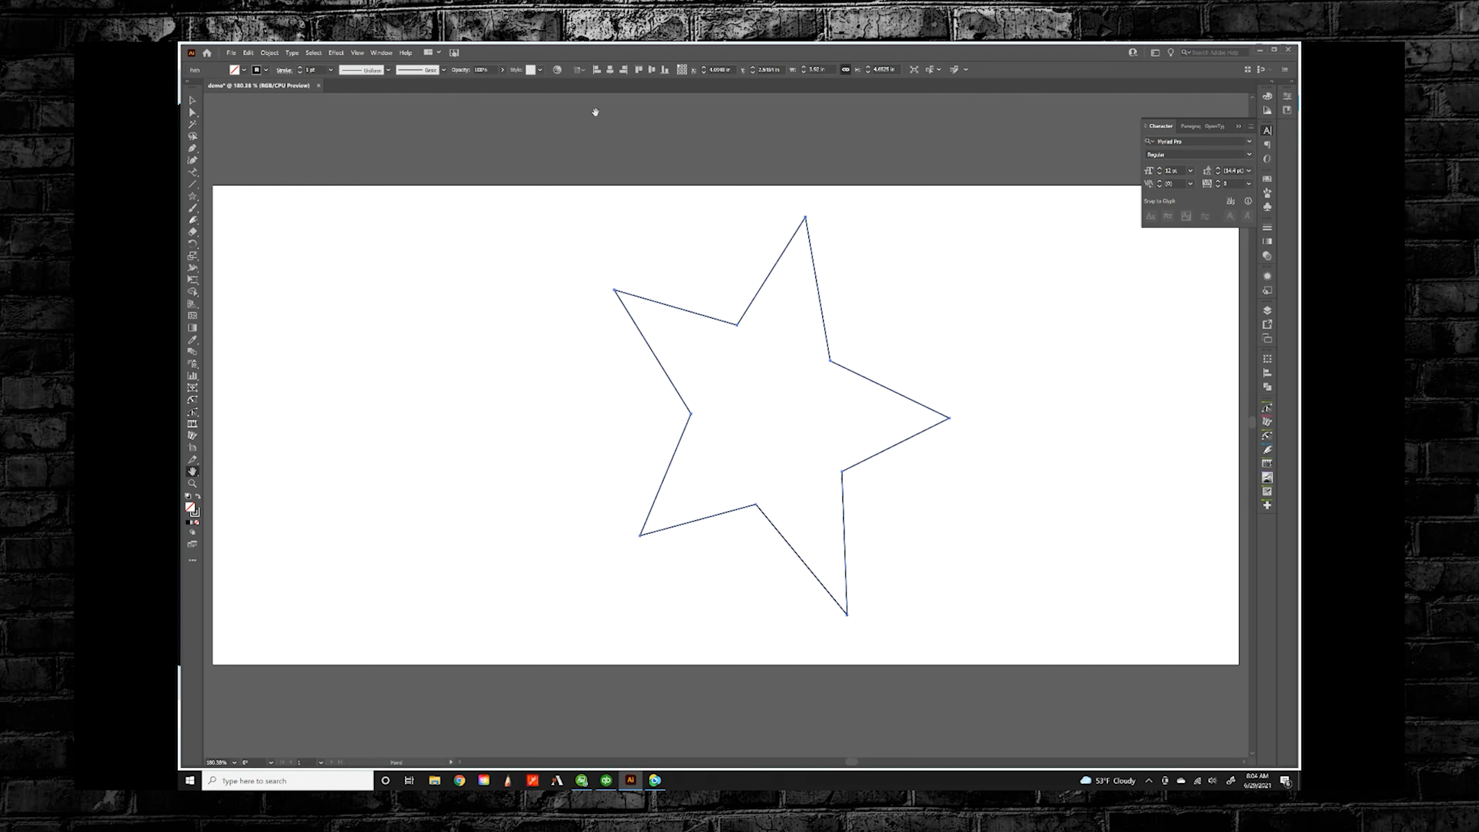
pyautogui.click(192, 174)
pyautogui.click(318, 239)
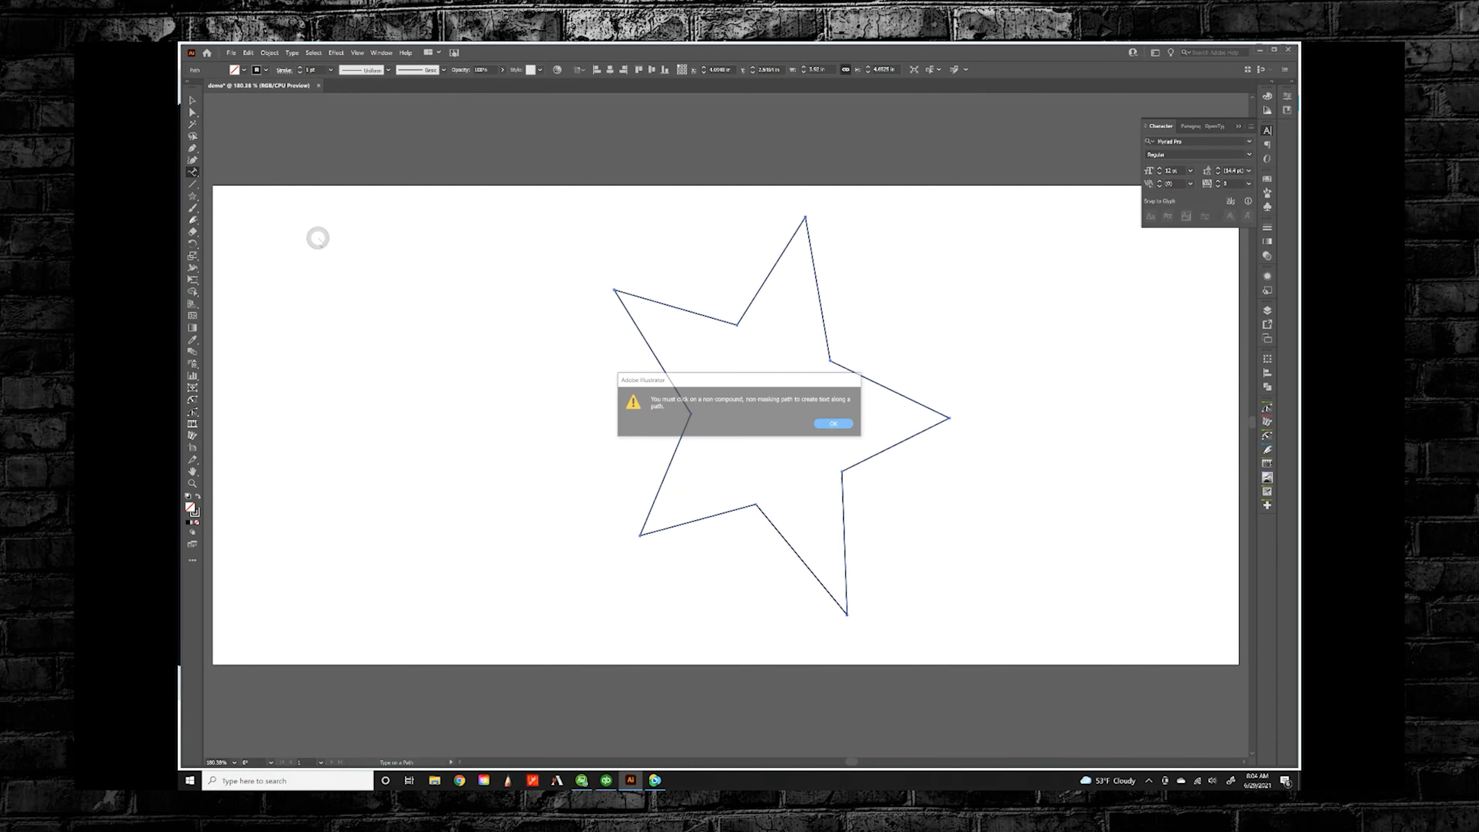
pyautogui.click(836, 424)
# Step: Place "Lorem ipsum" placeholder point text in the blank area to the star's upper left with the Type tool
pyautogui.click(193, 172)
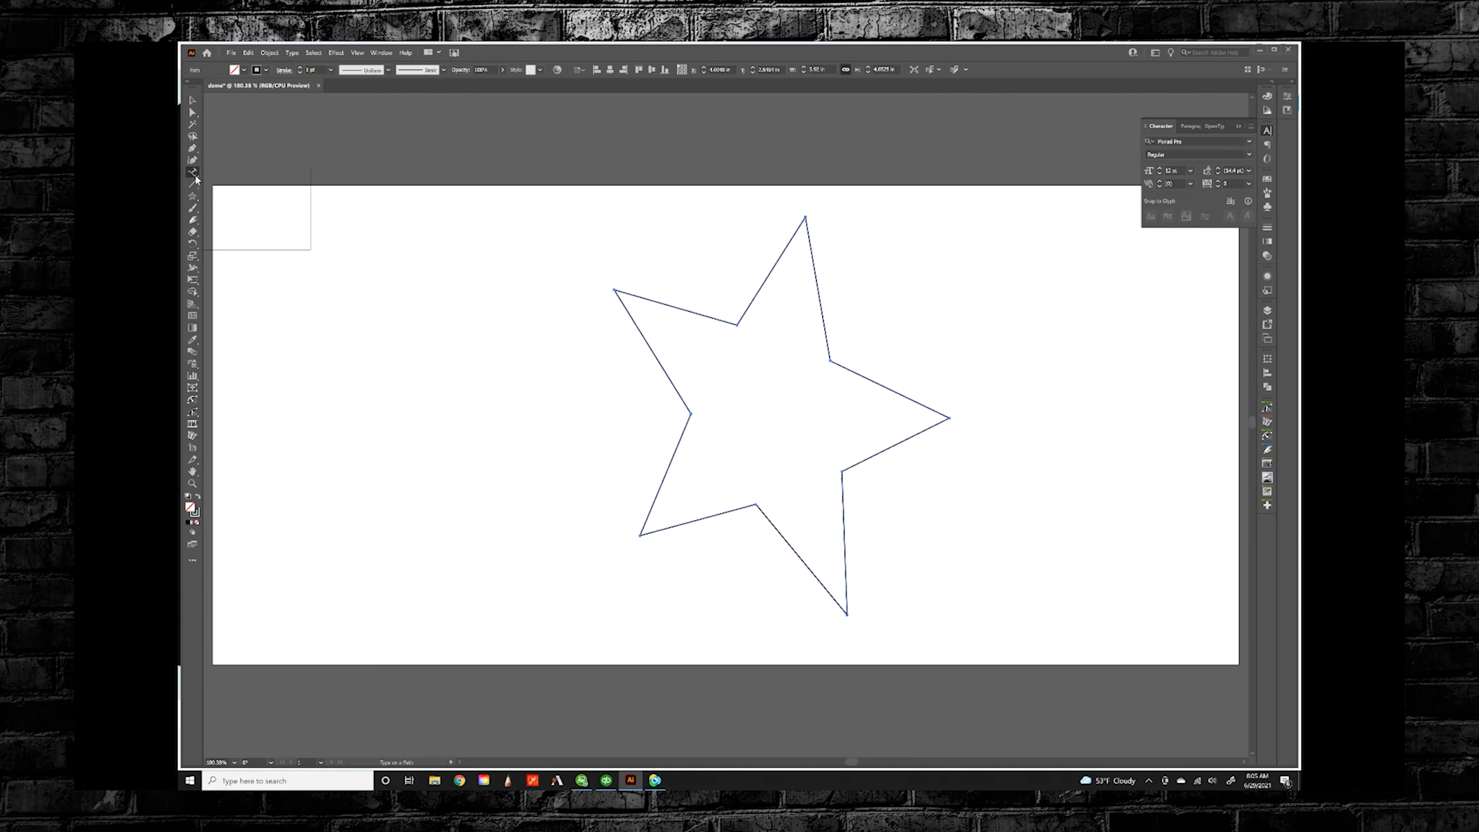
pyautogui.click(241, 175)
pyautogui.click(423, 269)
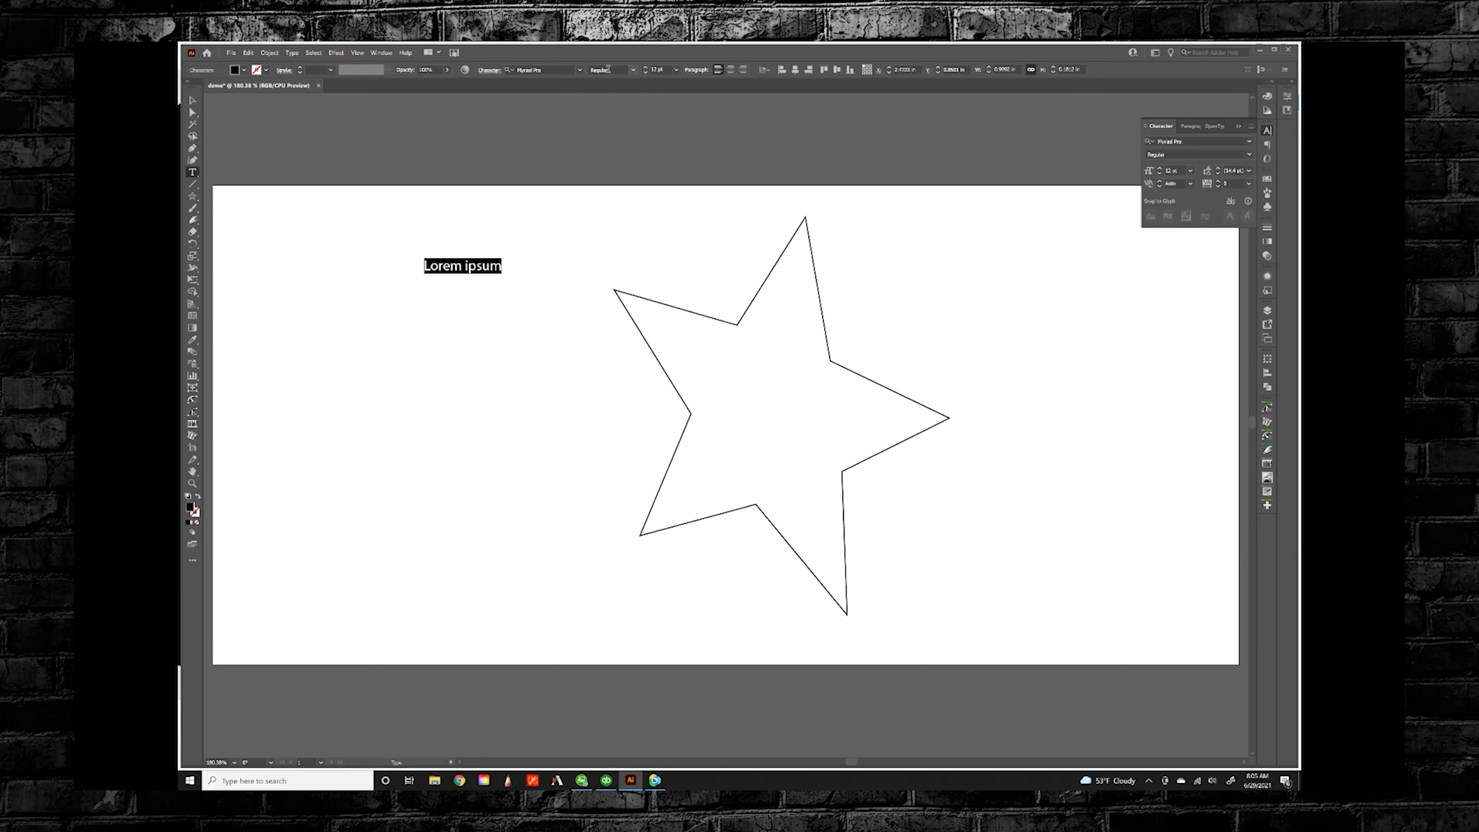
# Step: Close the character settings and display the document's layers
pyautogui.click(1267, 132)
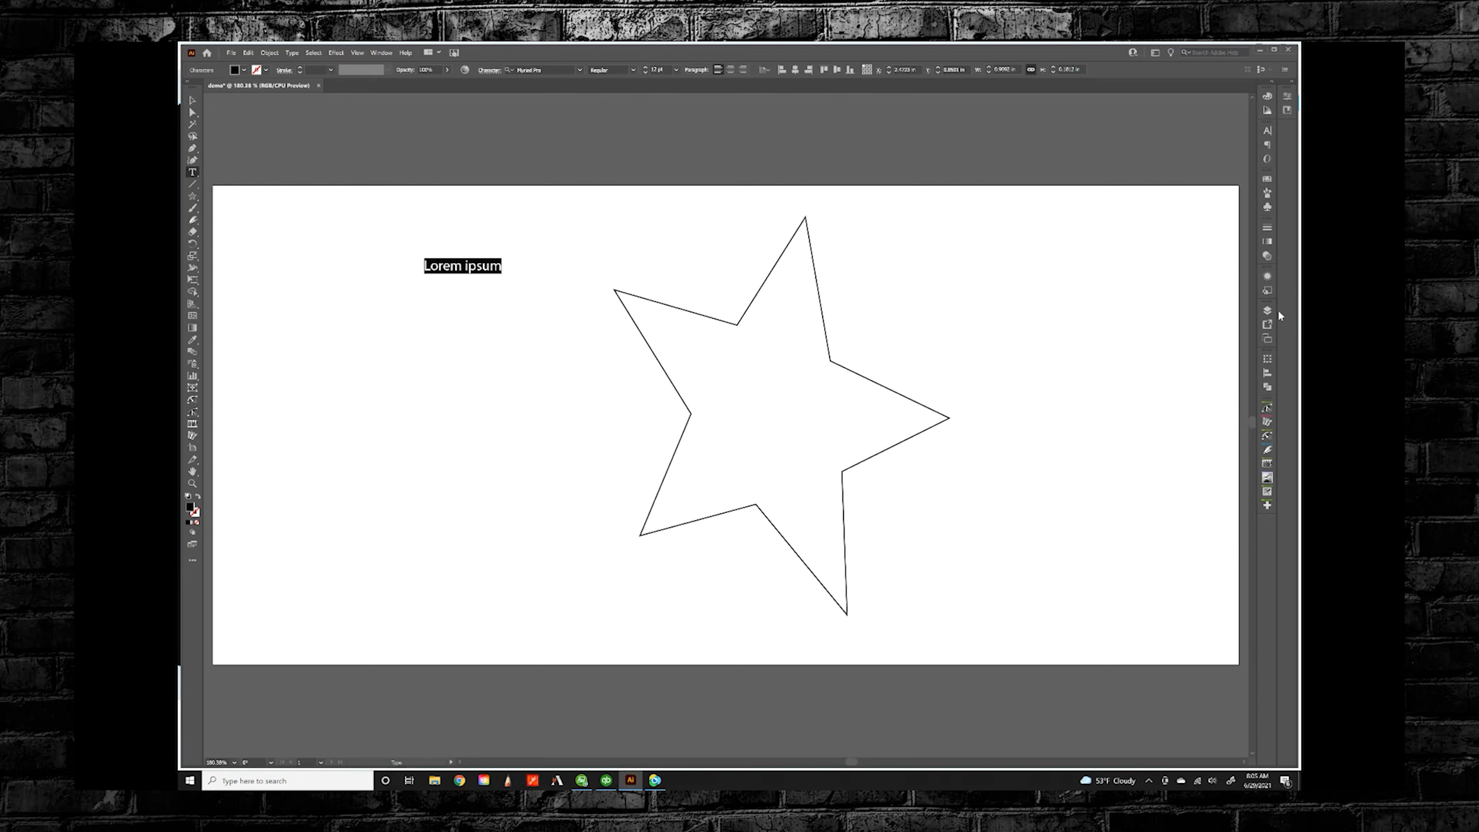
pyautogui.click(1269, 312)
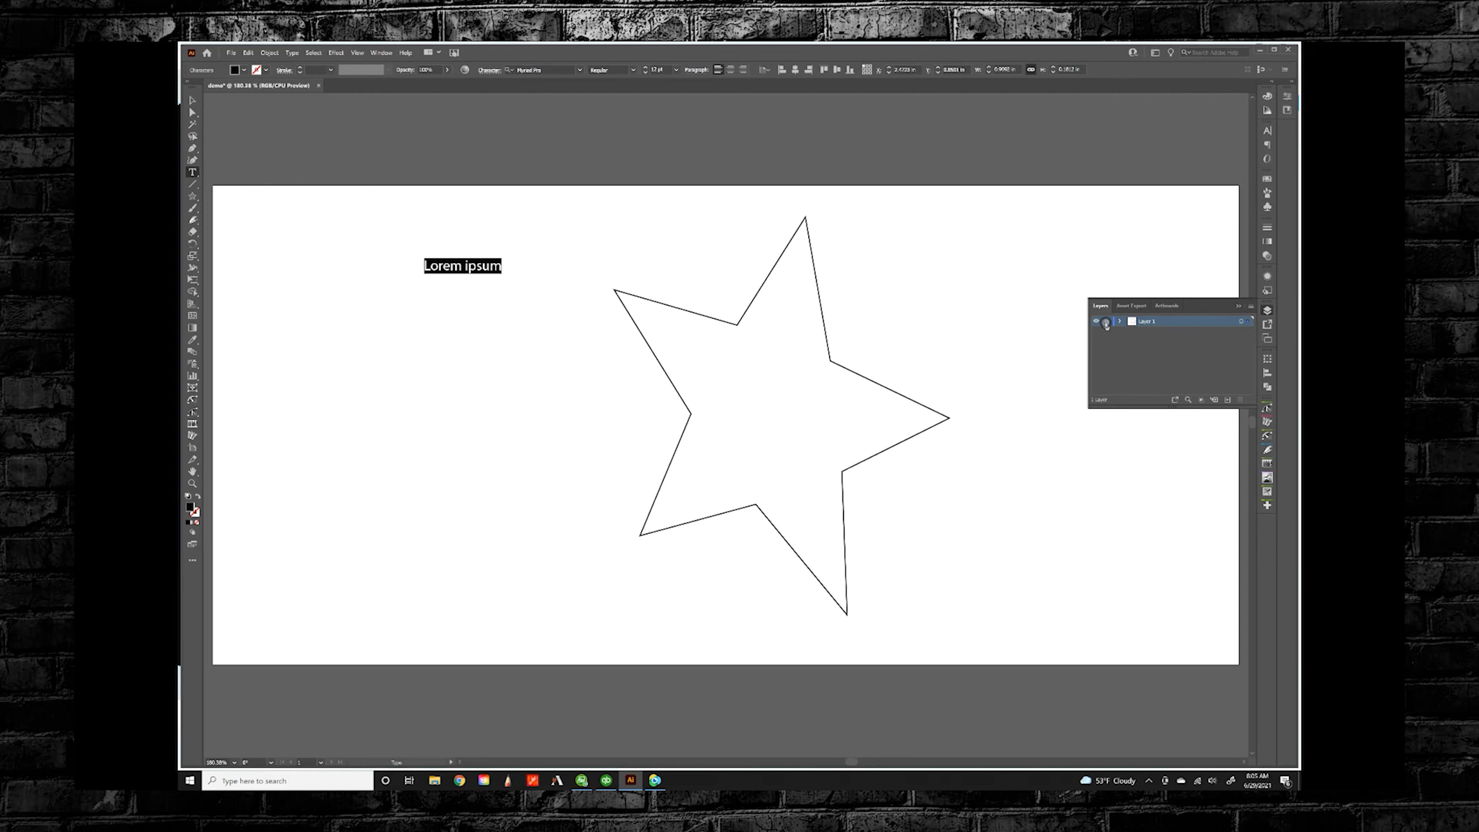
# Step: Lock Layer 1, hide its artwork and show it again
pyautogui.click(1107, 326)
pyautogui.click(1097, 322)
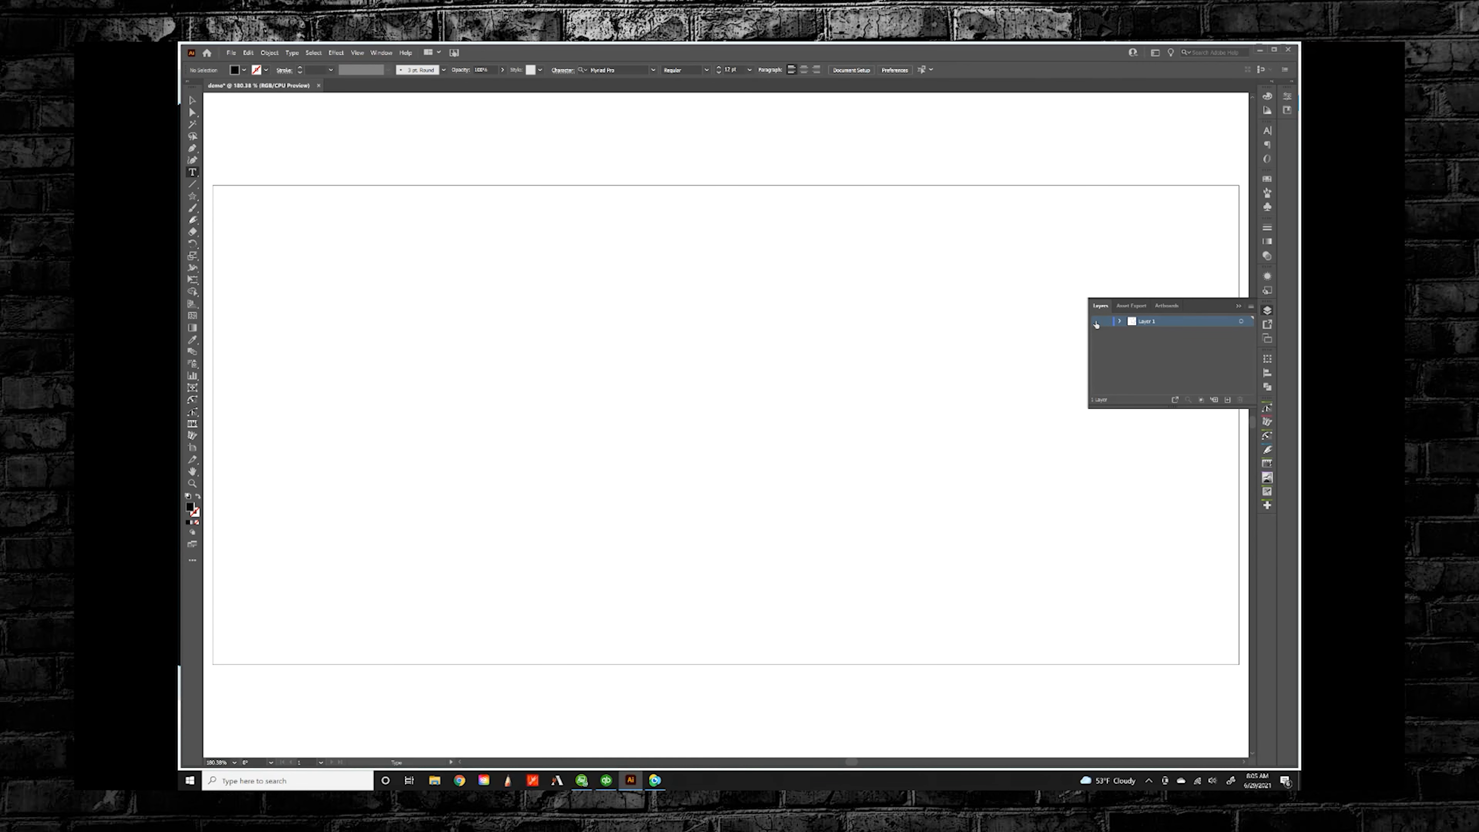
pyautogui.click(1097, 322)
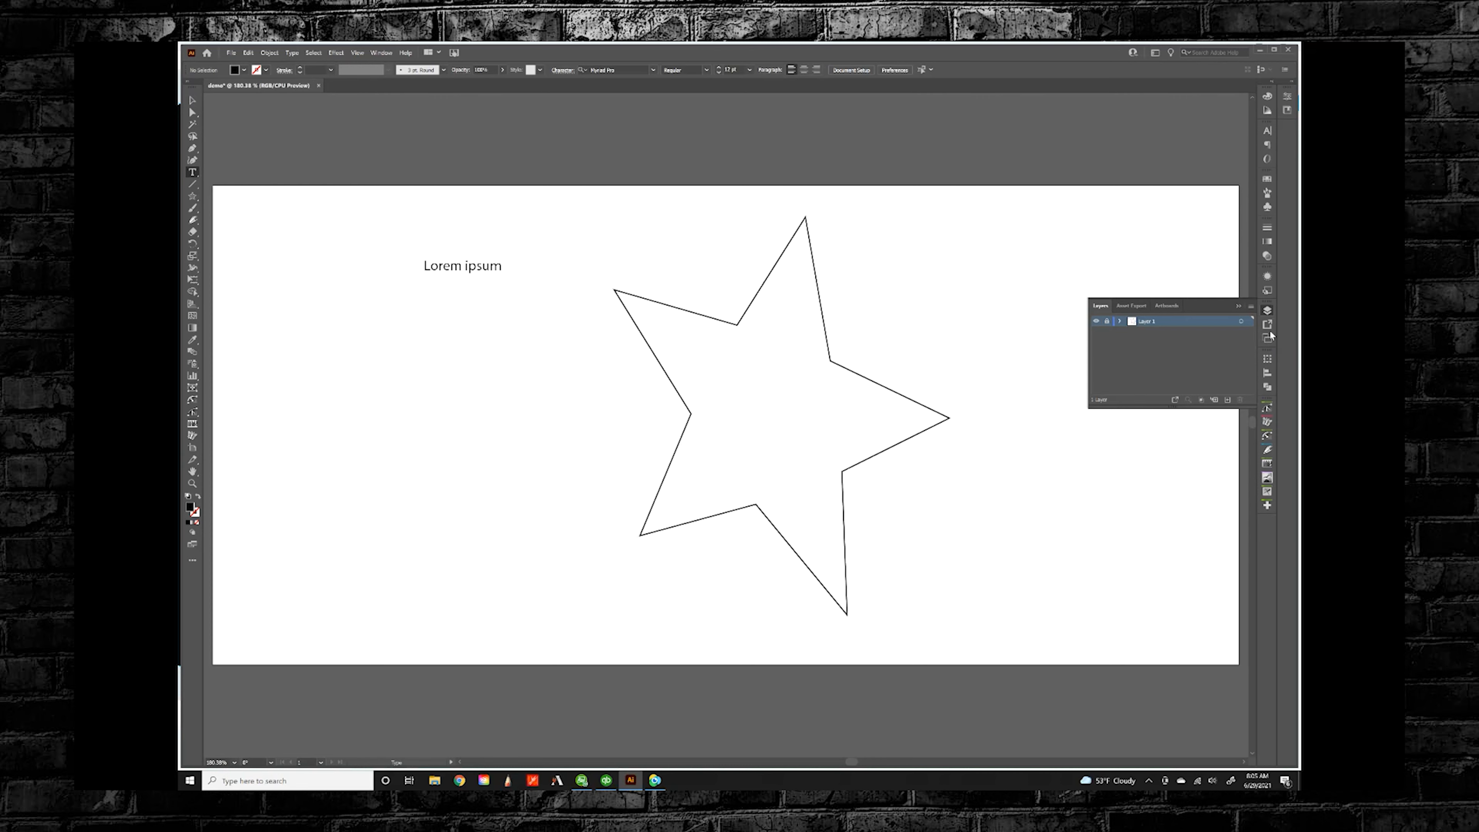
# Step: Unlock Layer 1 and select the star with its transform settings displayed
pyautogui.click(1268, 360)
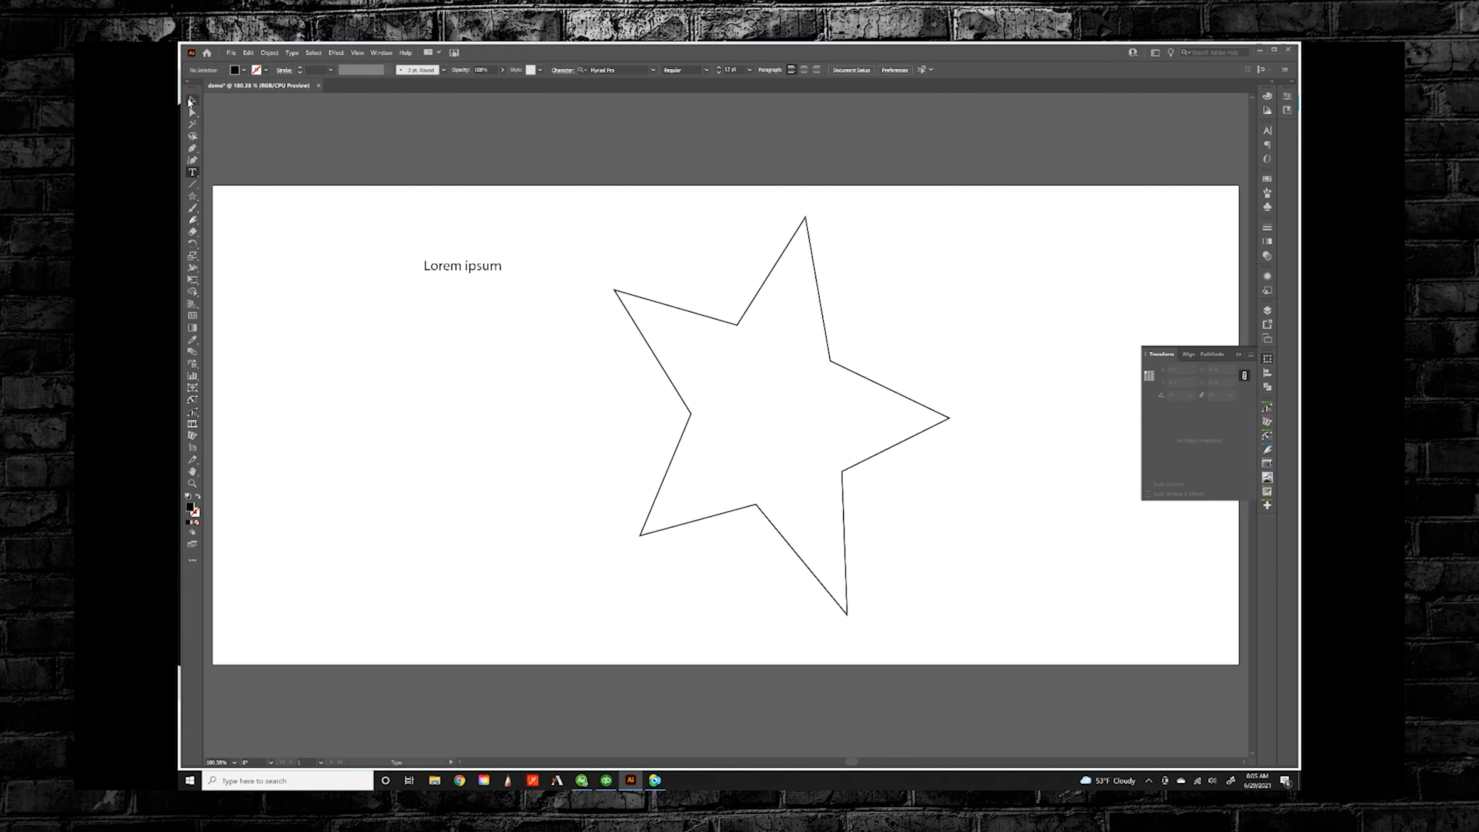
pyautogui.click(188, 99)
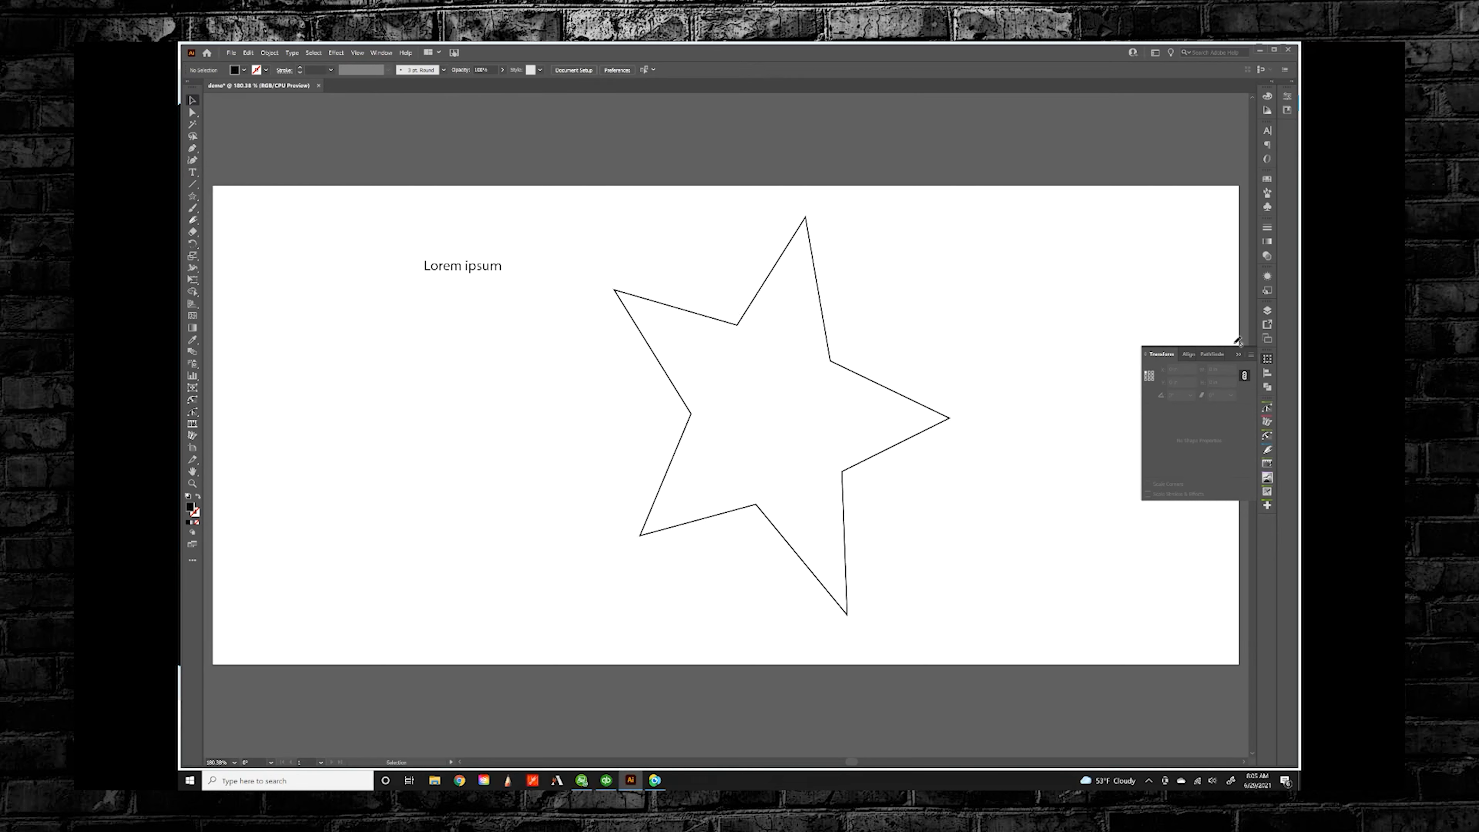
pyautogui.click(1267, 310)
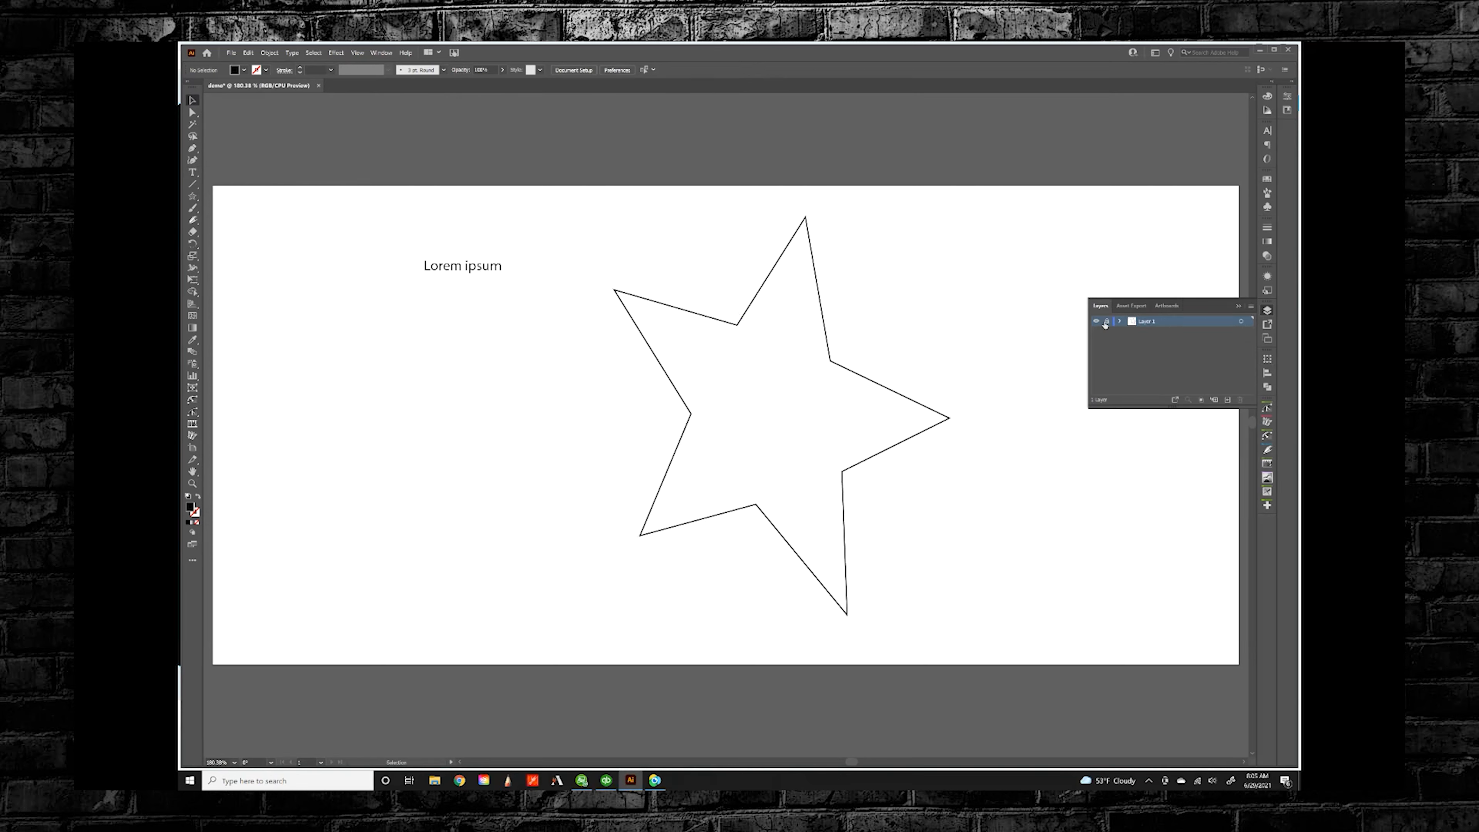
pyautogui.click(1269, 311)
pyautogui.click(1268, 358)
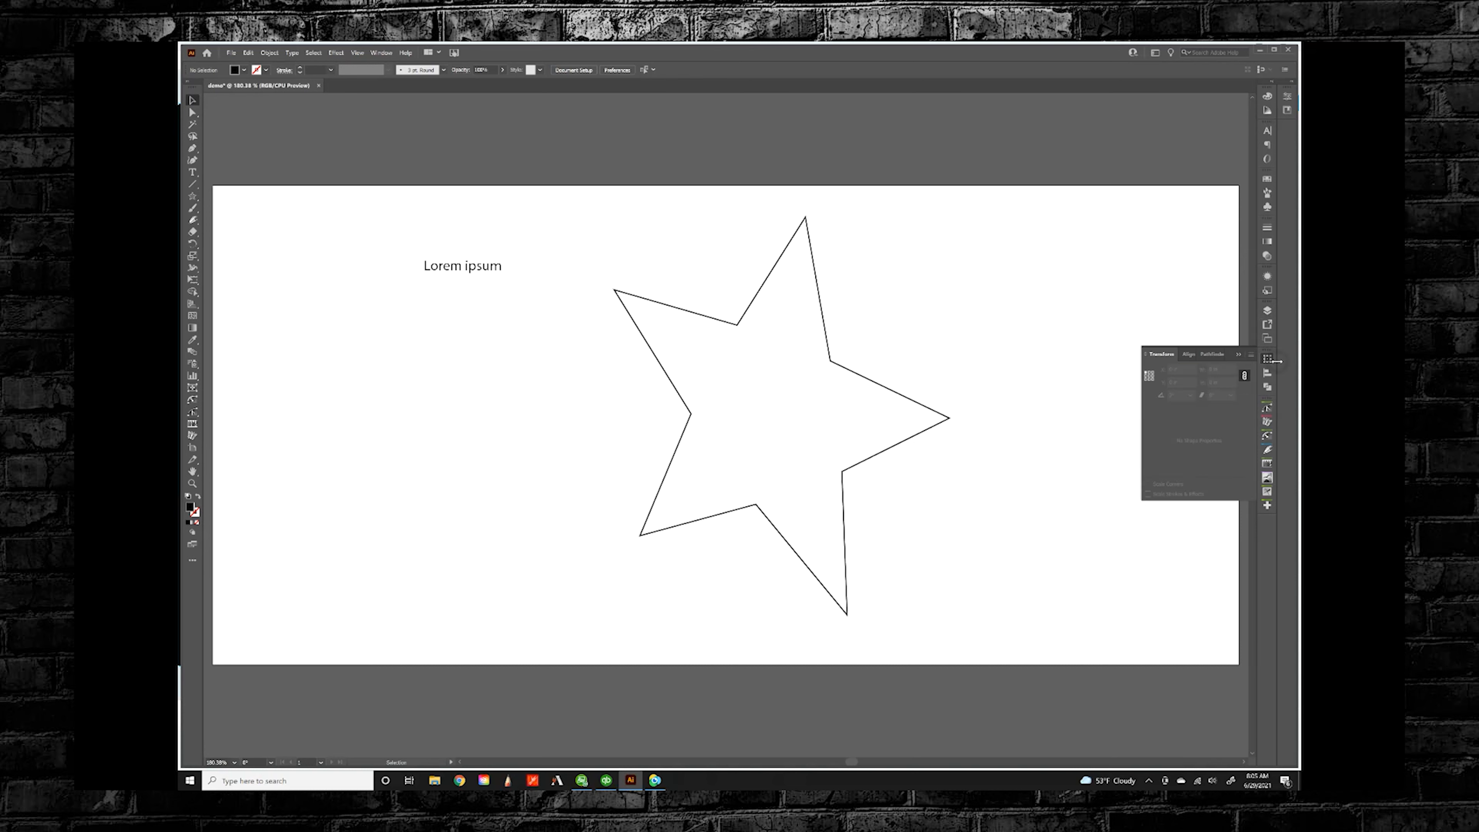
pyautogui.click(739, 325)
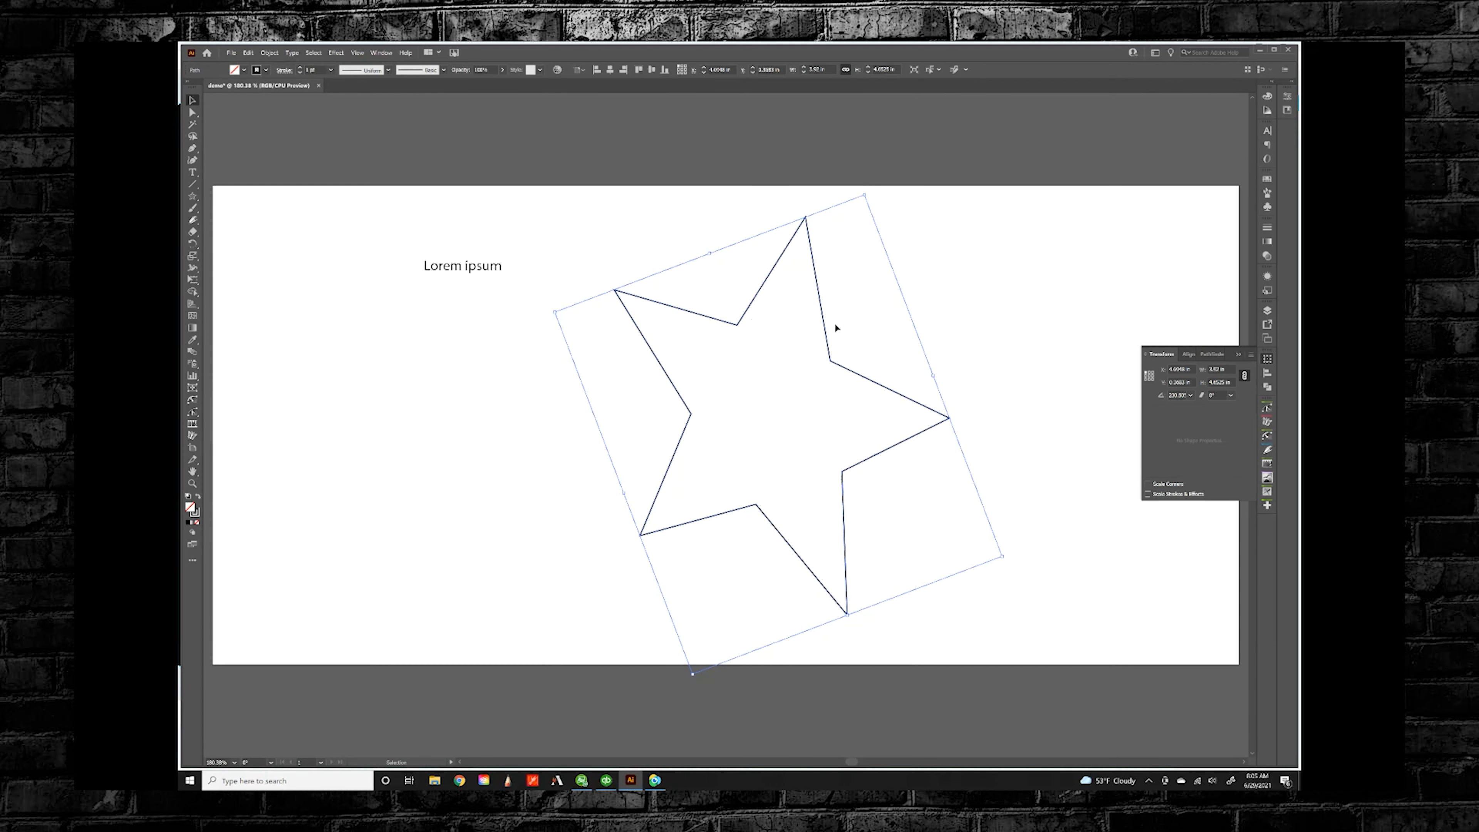
# Step: Toggle Constrain Width and Height Proportions for the selected star
pyautogui.click(1245, 376)
pyautogui.click(1245, 378)
pyautogui.click(1245, 376)
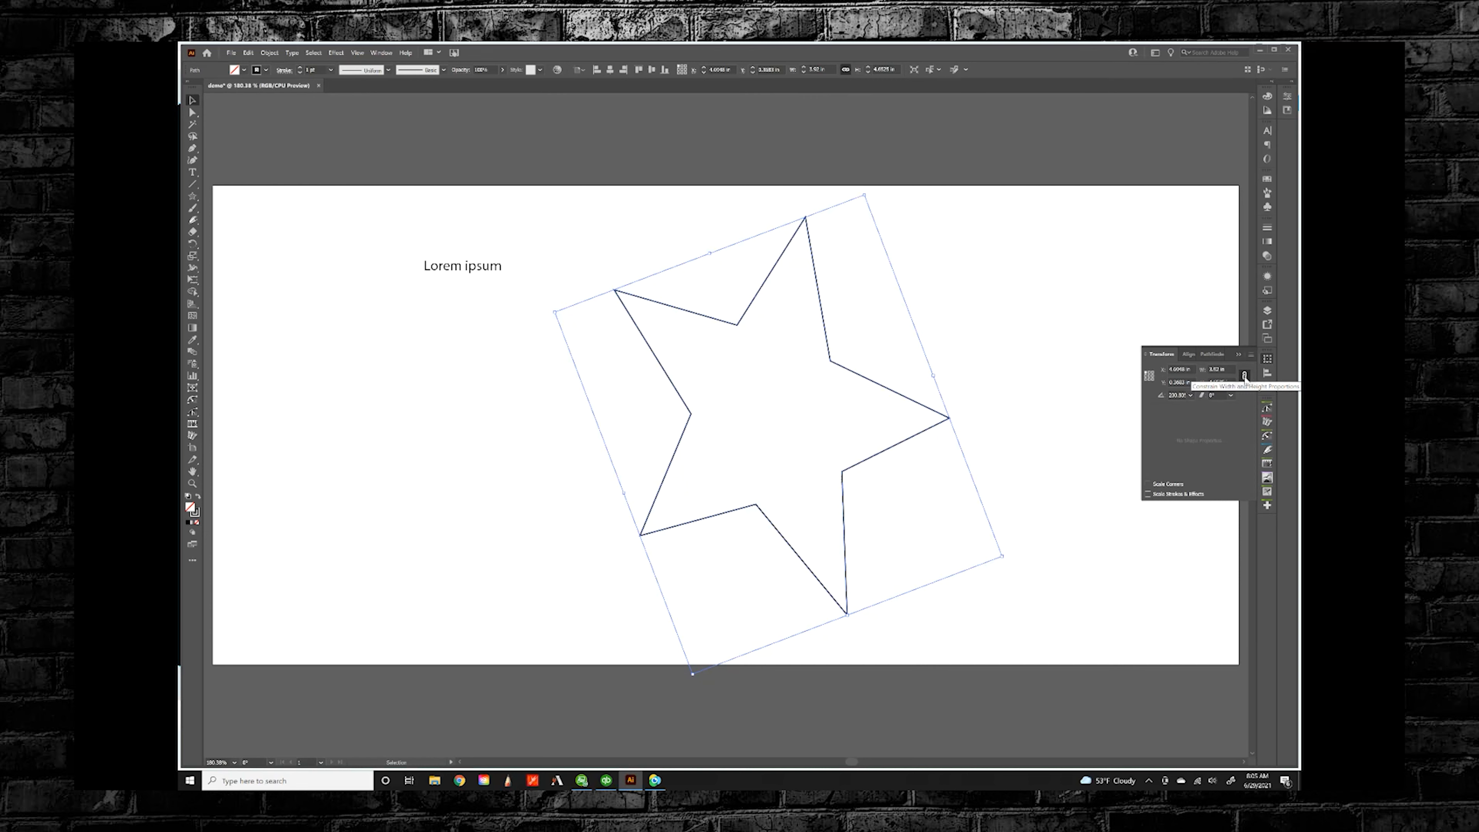
# Step: Align the star relative to the artboard, first to the left edge and finally to the horizontal and vertical centre
pyautogui.click(1268, 374)
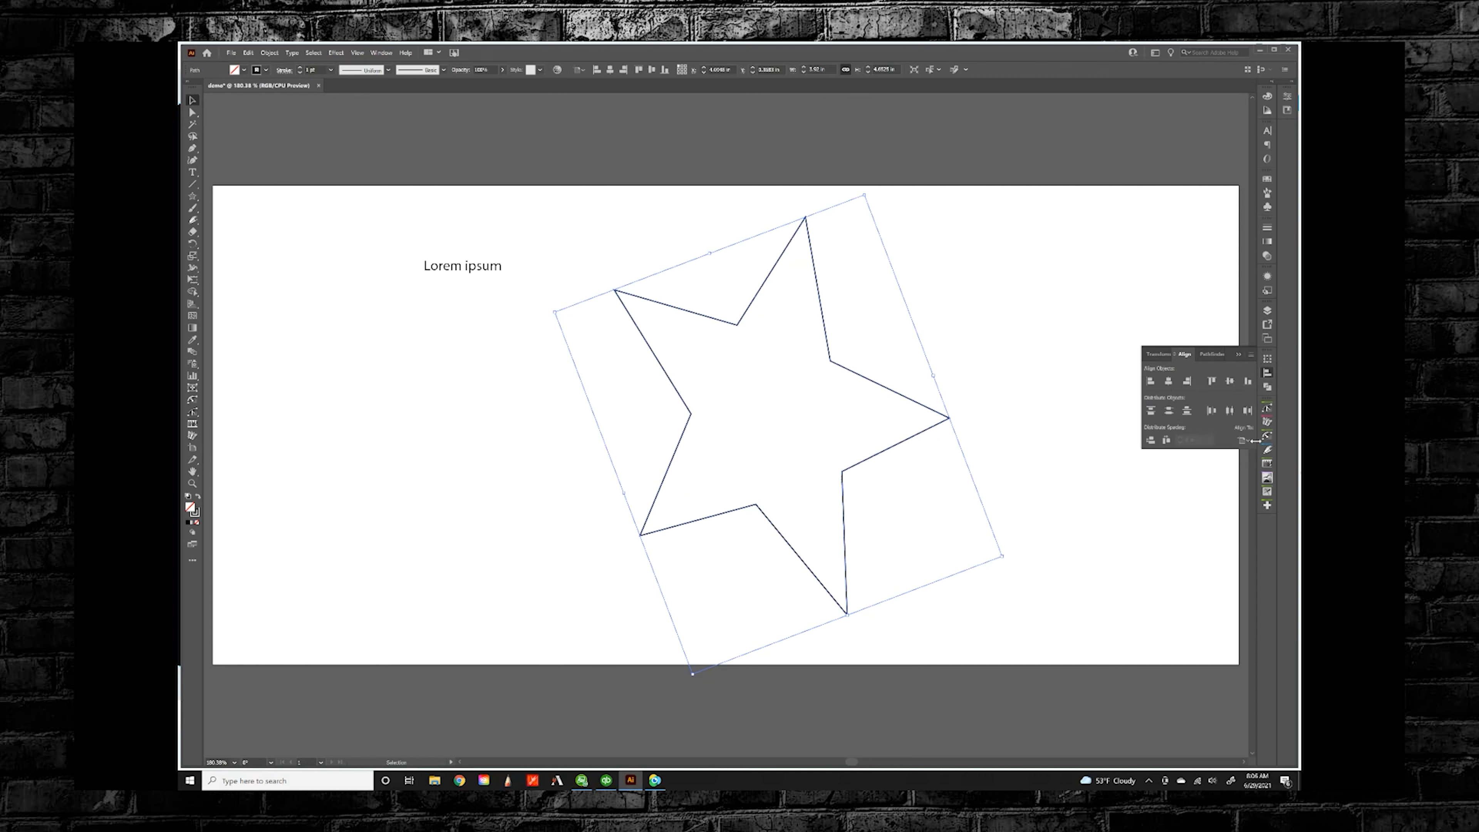
pyautogui.click(1243, 442)
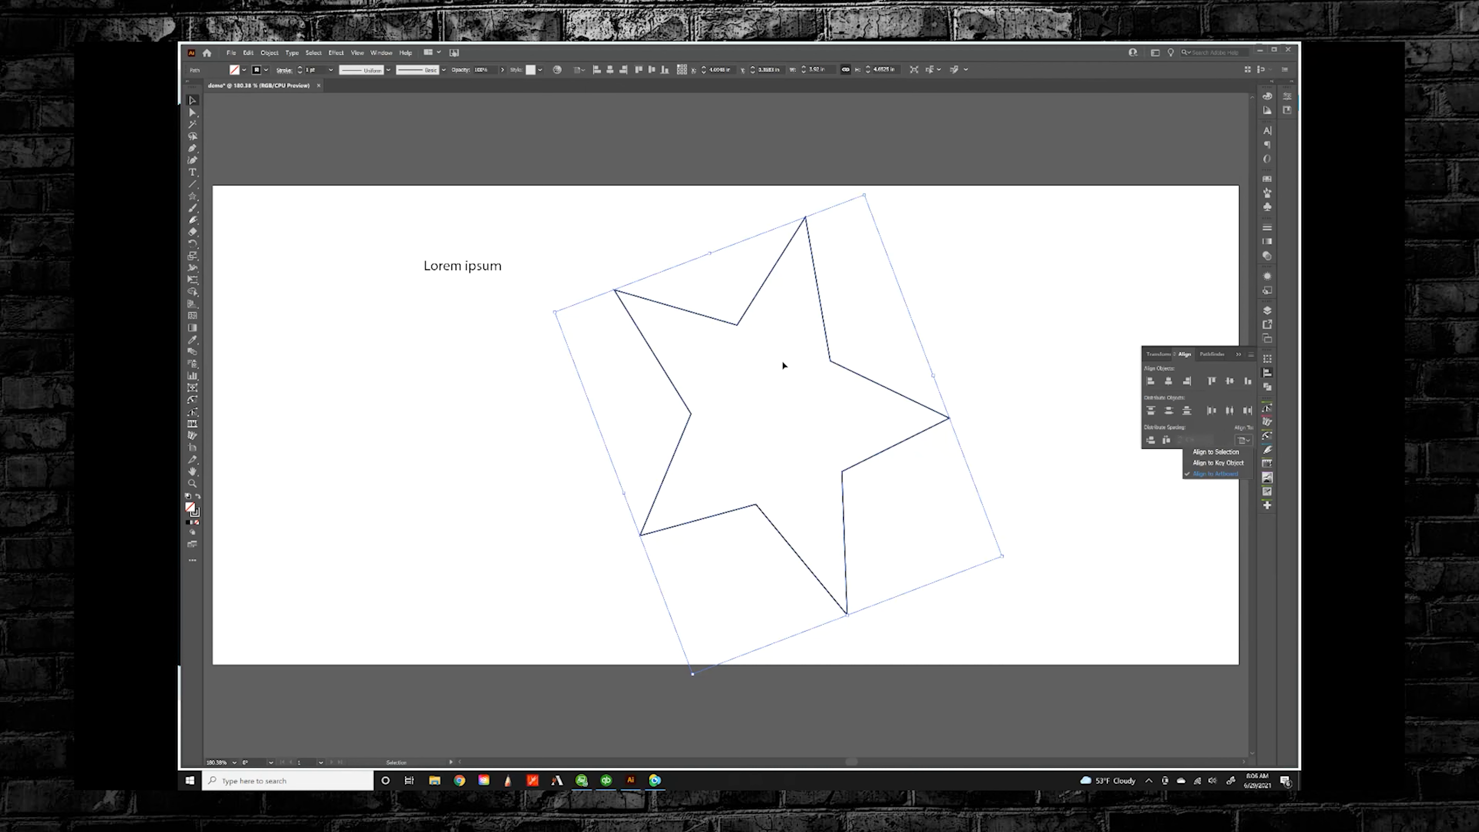
pyautogui.click(1150, 382)
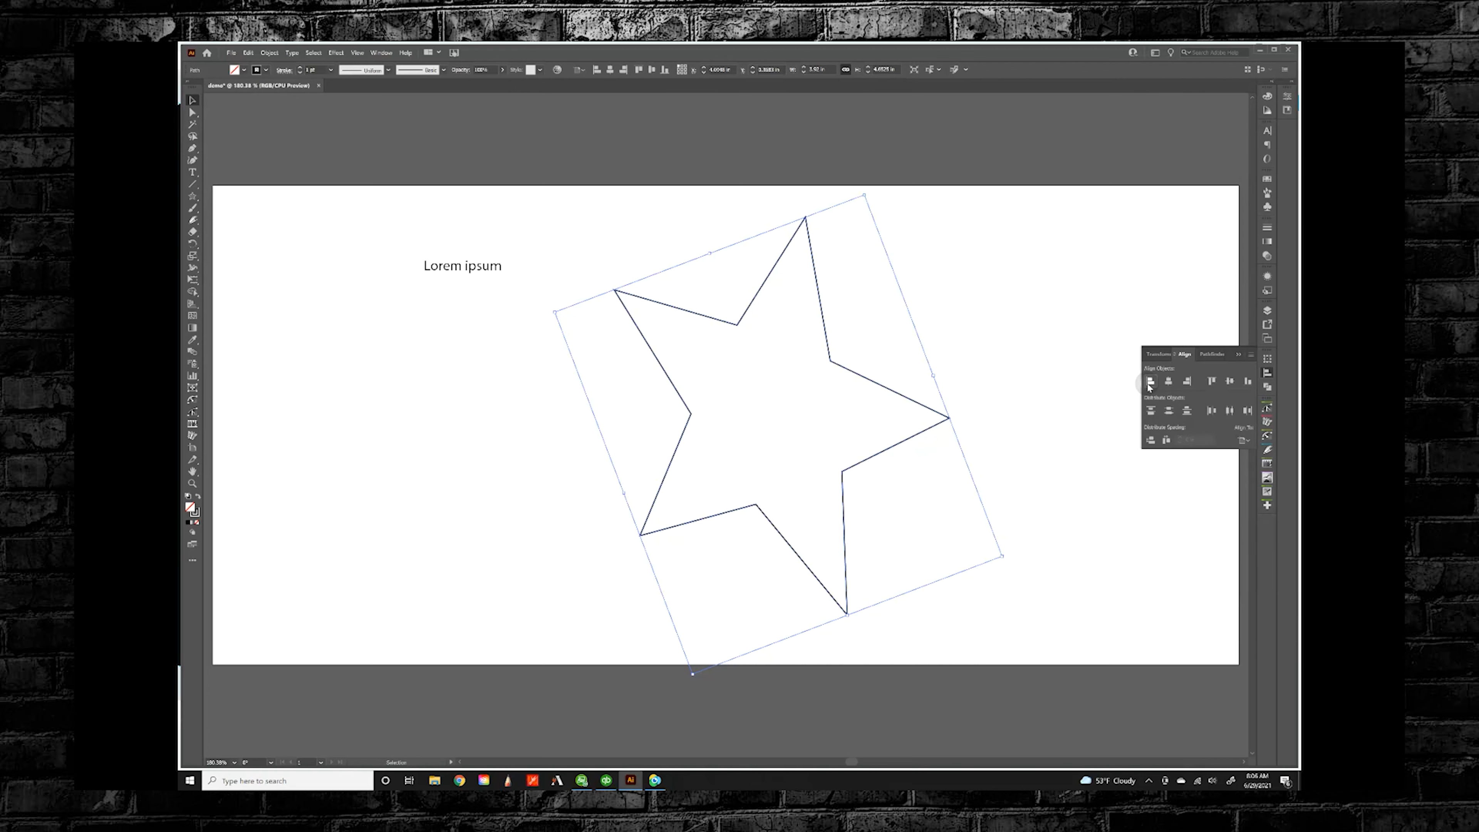
pyautogui.click(1150, 382)
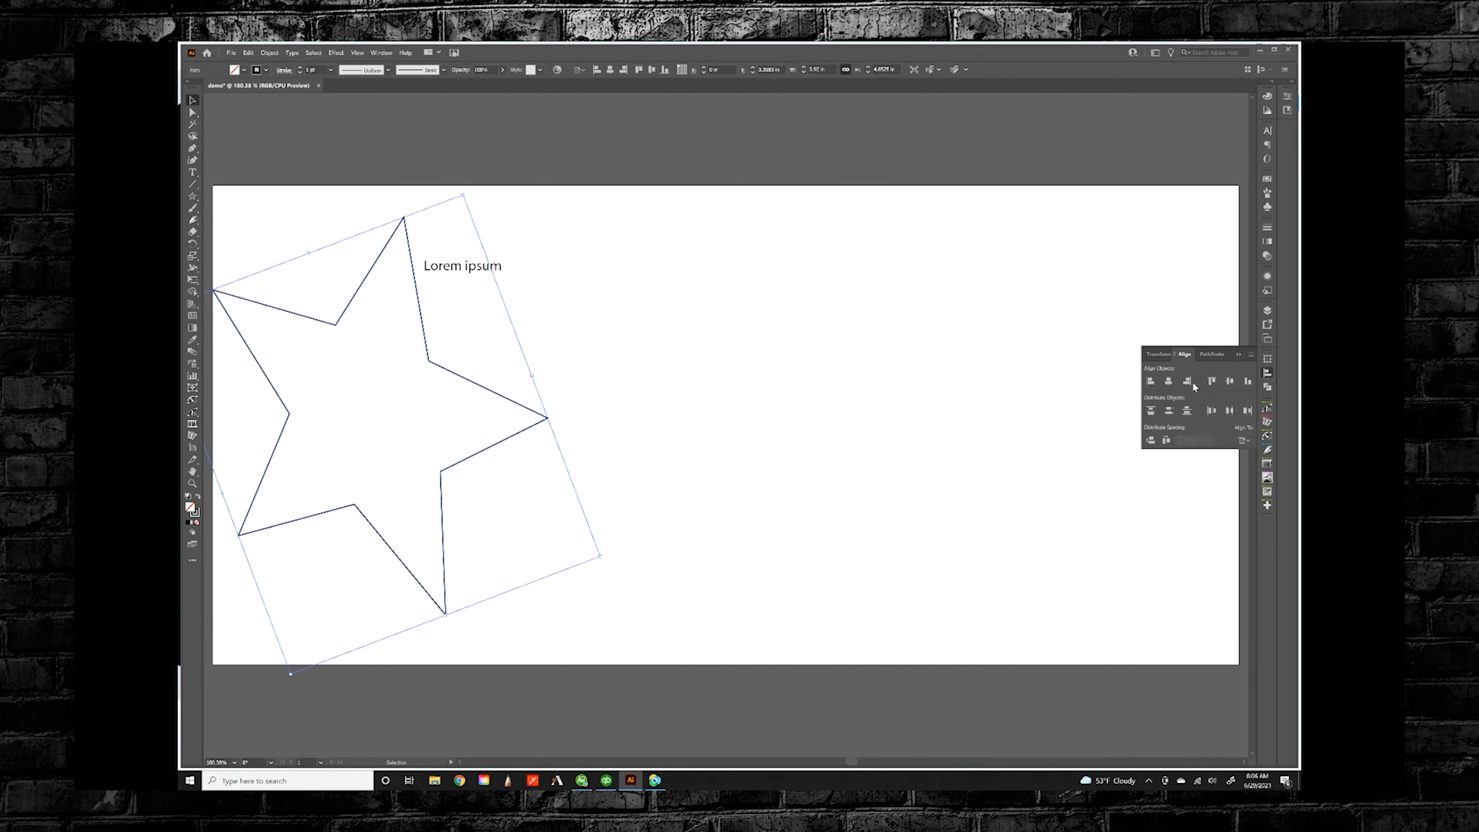
pyautogui.click(1170, 382)
pyautogui.click(1229, 381)
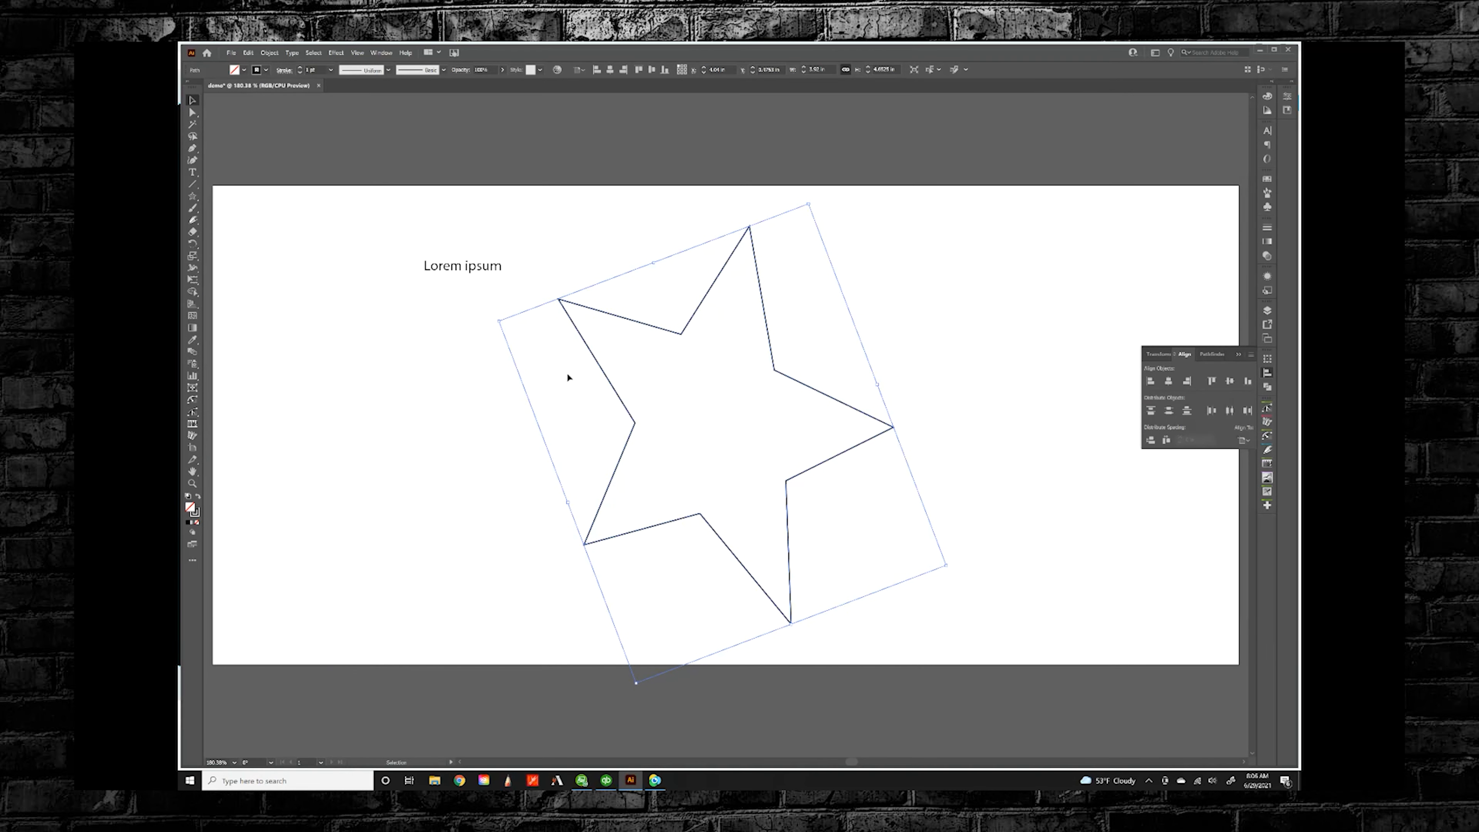
# Step: Display the Pathfinder options, close them and deselect the star
pyautogui.click(1267, 388)
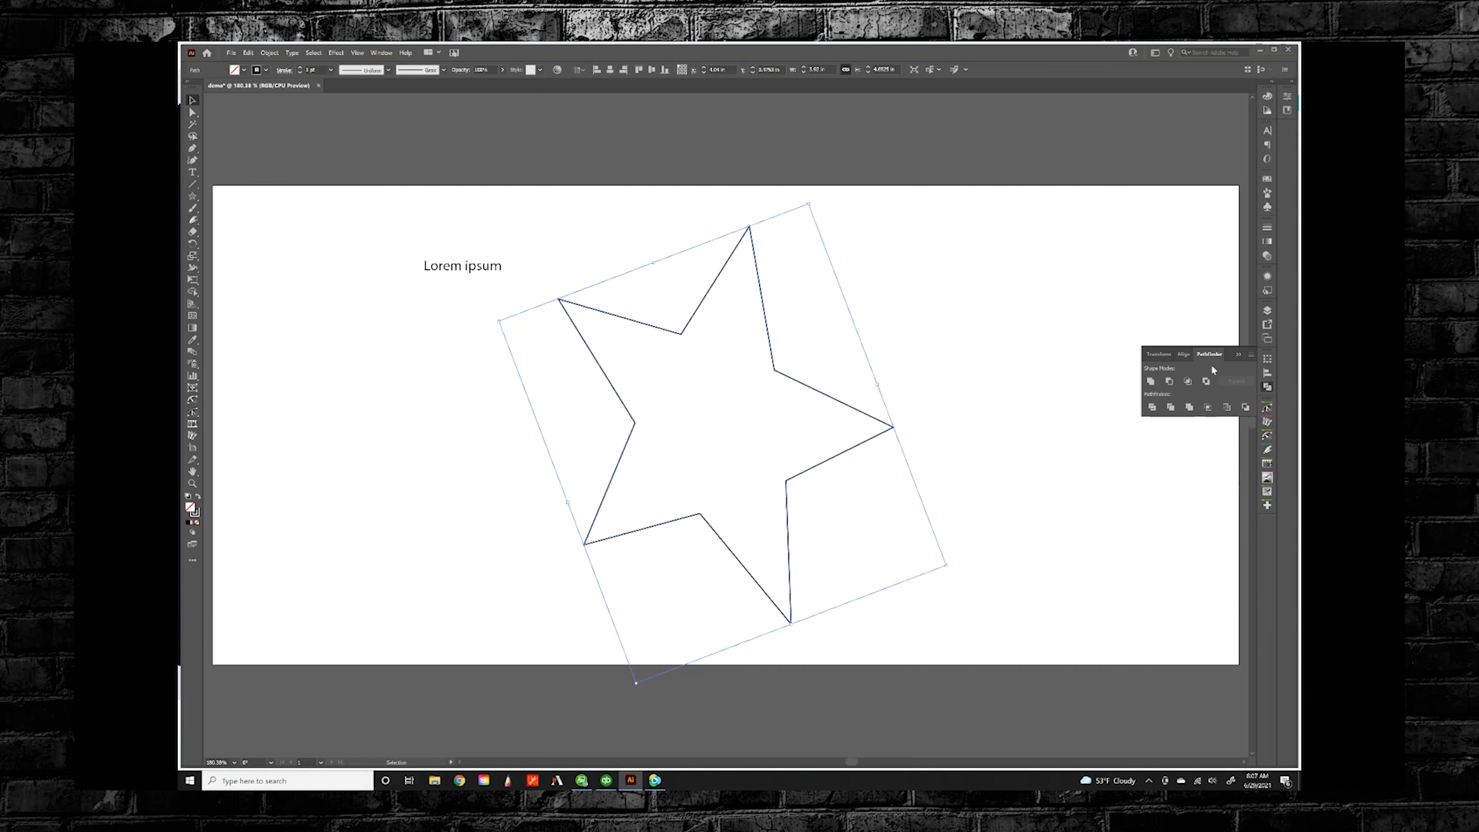
pyautogui.click(1239, 354)
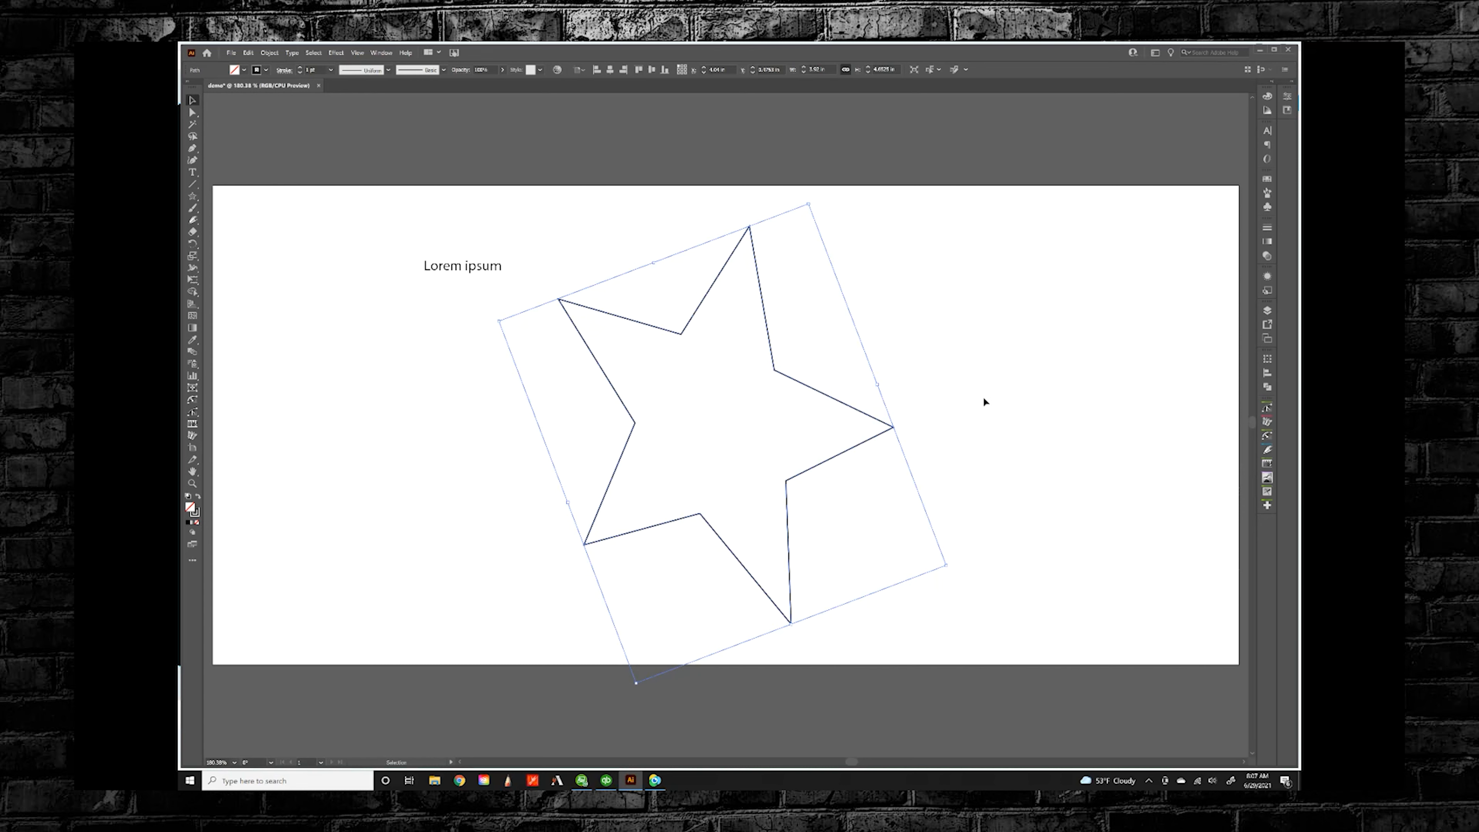
pyautogui.click(608, 226)
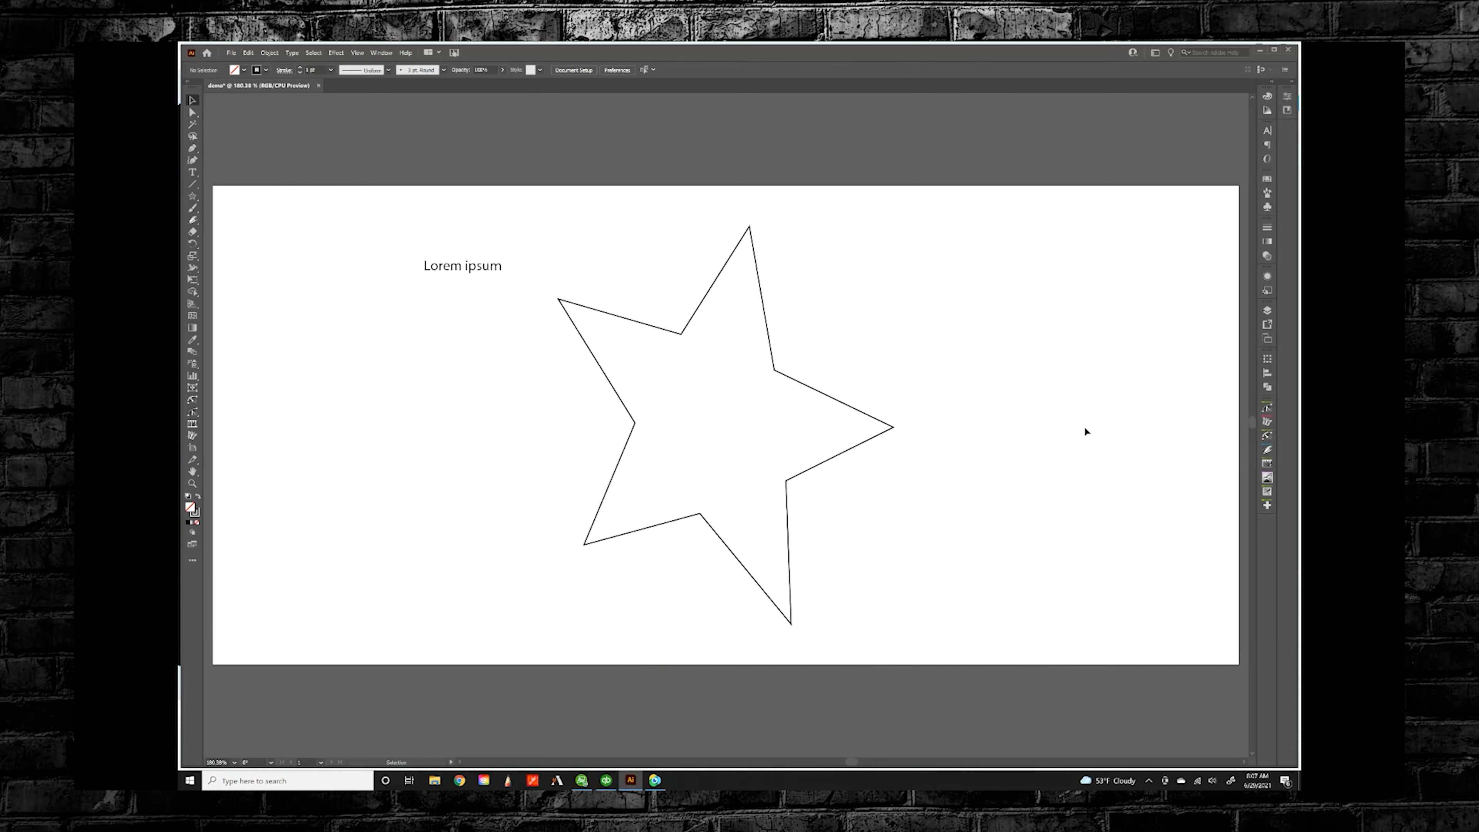